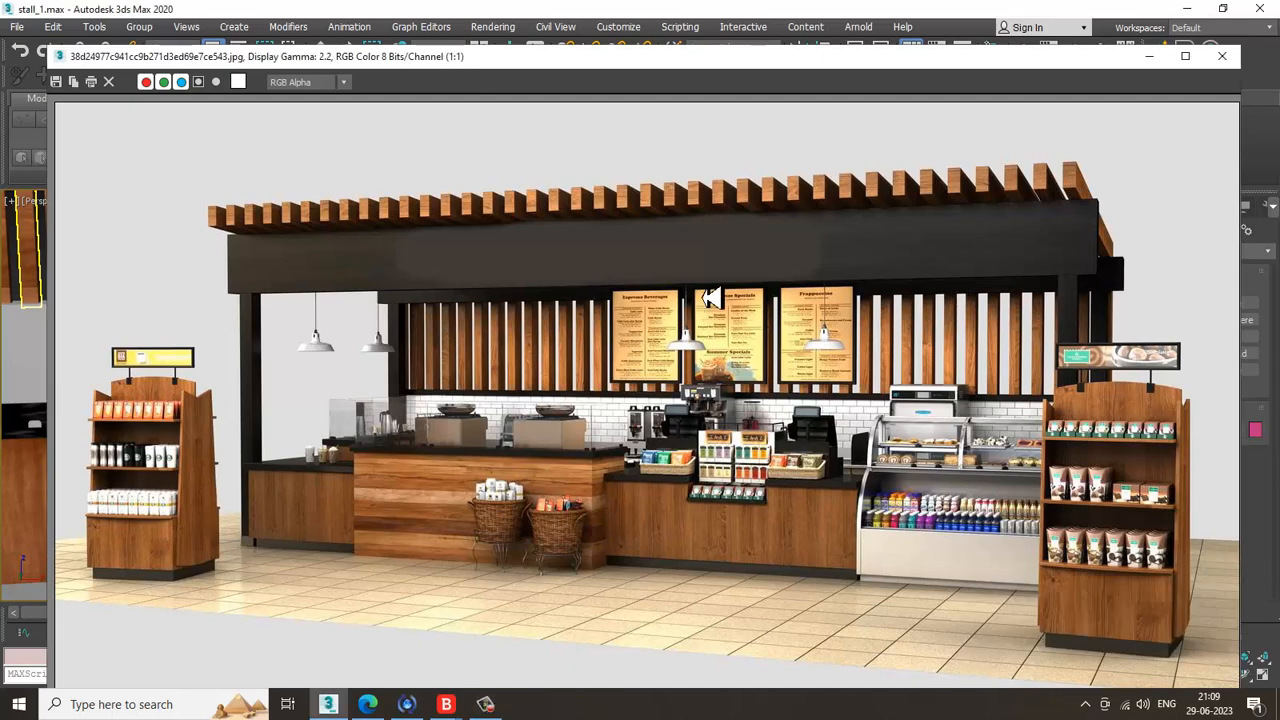
Step: Shrink the reference image window, move it off the stall model, and zoom the reference out to show the whole stall
left_click_drag(1243, 56, 809, 282)
left_click_drag(560, 285, 322, 164)
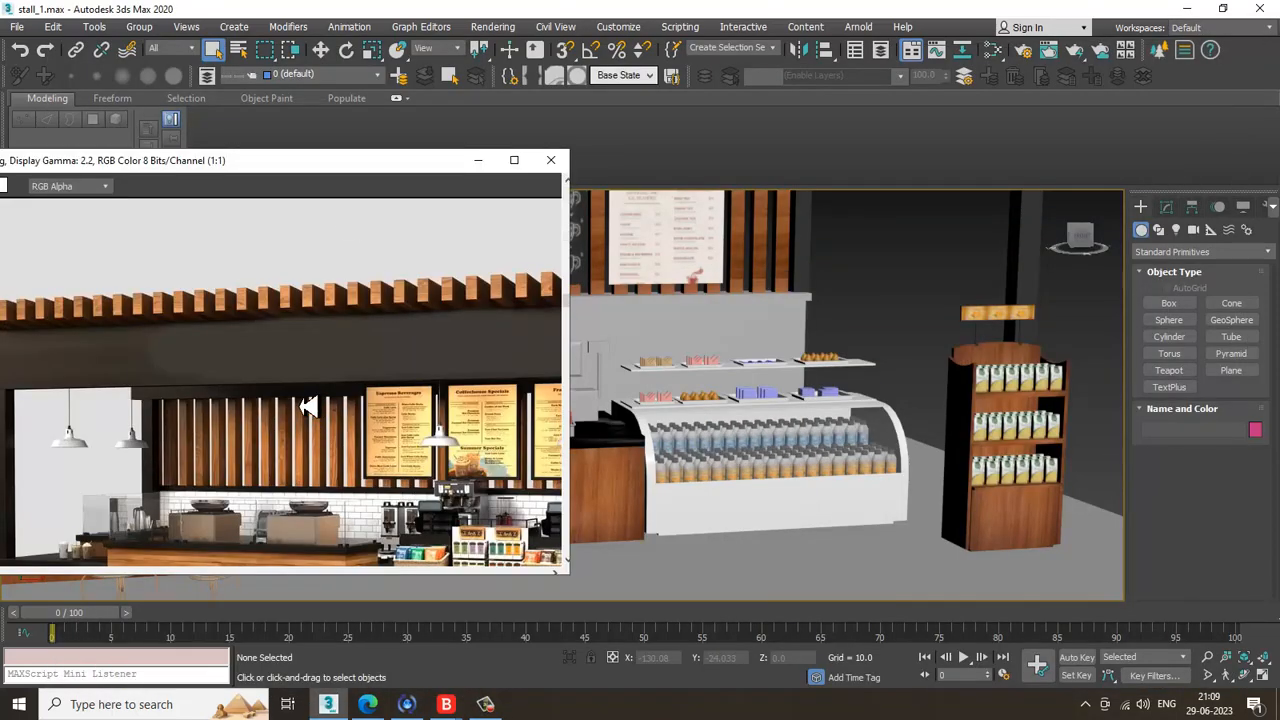
scroll(309, 407, "down", 2)
Step: Examine the stall's counter, the bottle fridge and the food display case from several angles
scroll(814, 460, "up", 4)
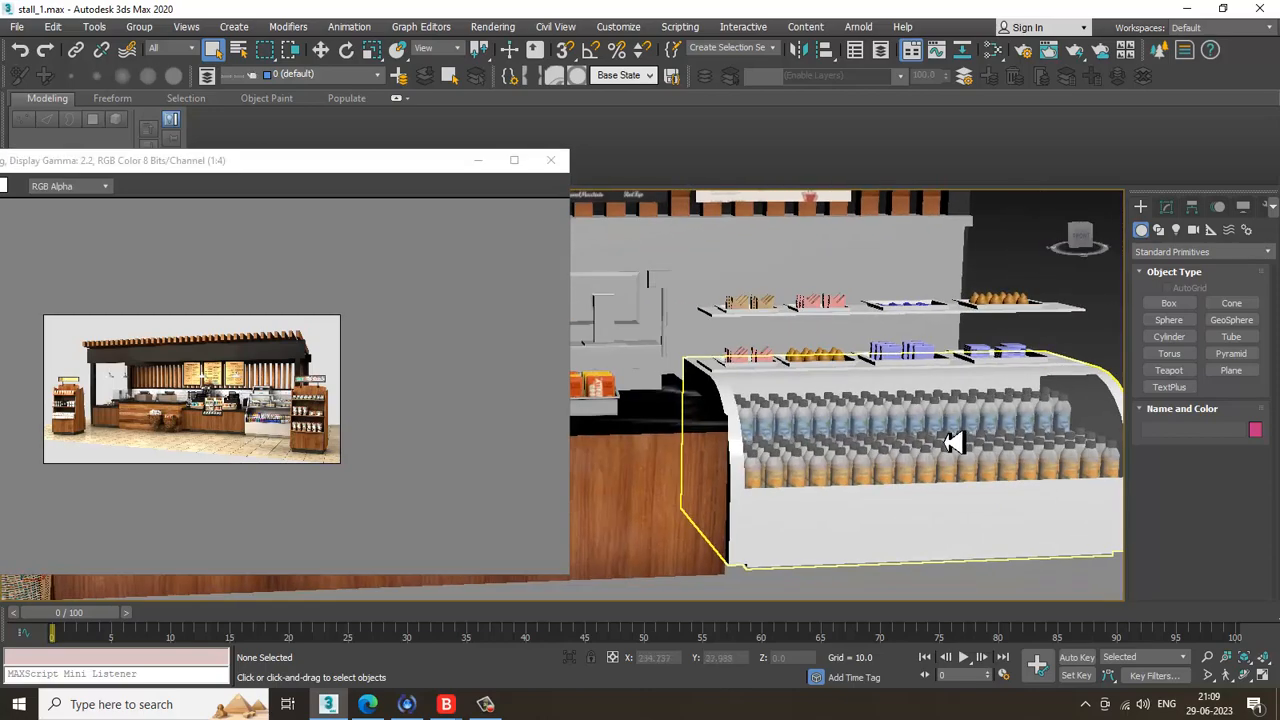
scroll(955, 443, "down", 5)
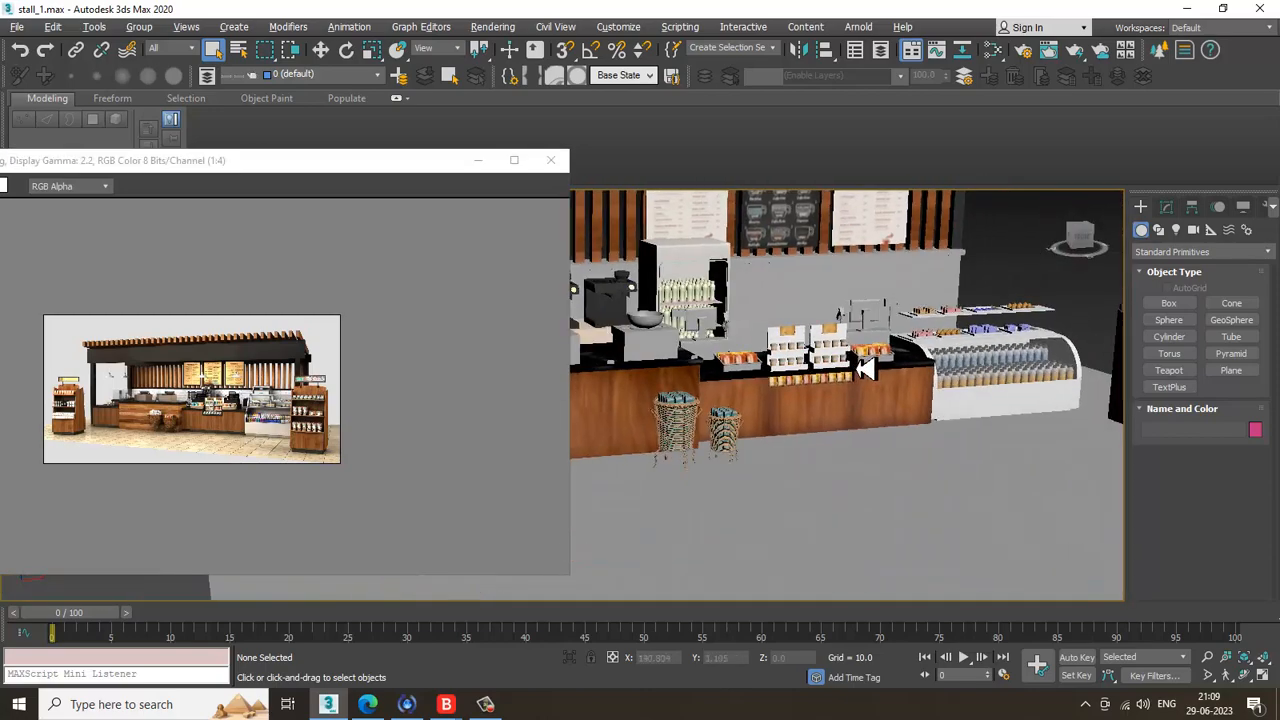
scroll(866, 368, "up", 3)
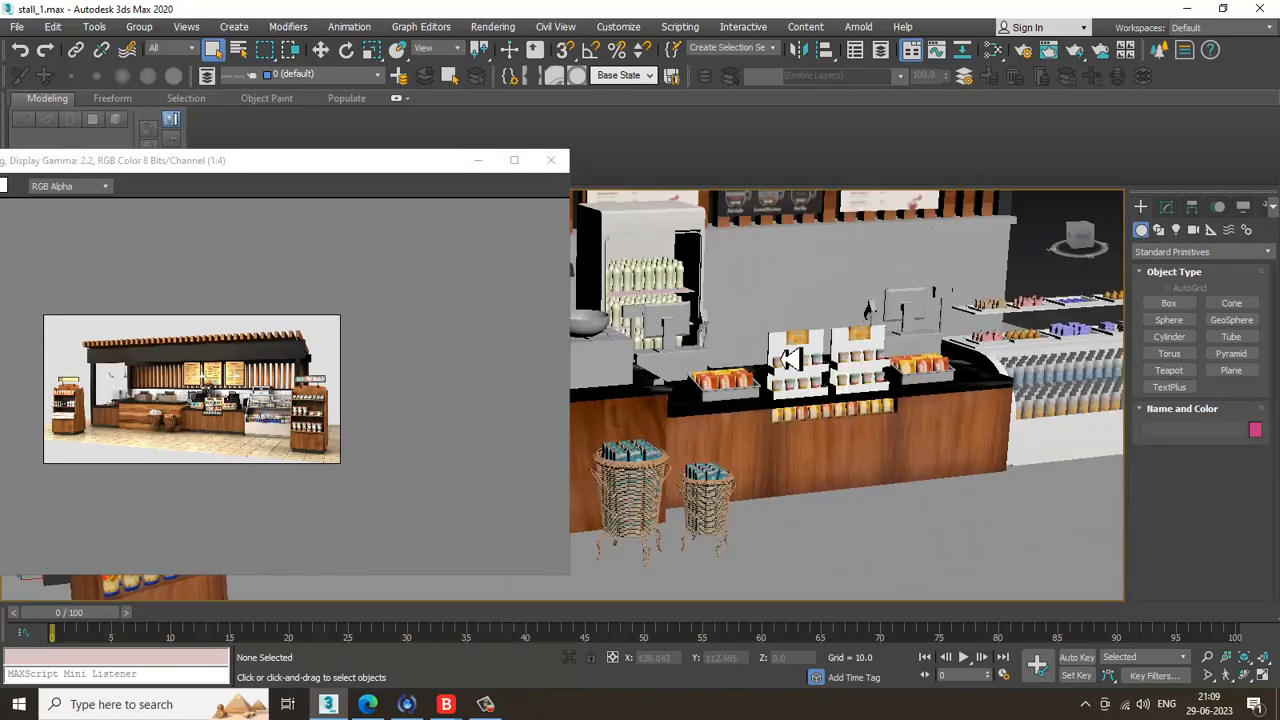
scroll(790, 358, "up", 8)
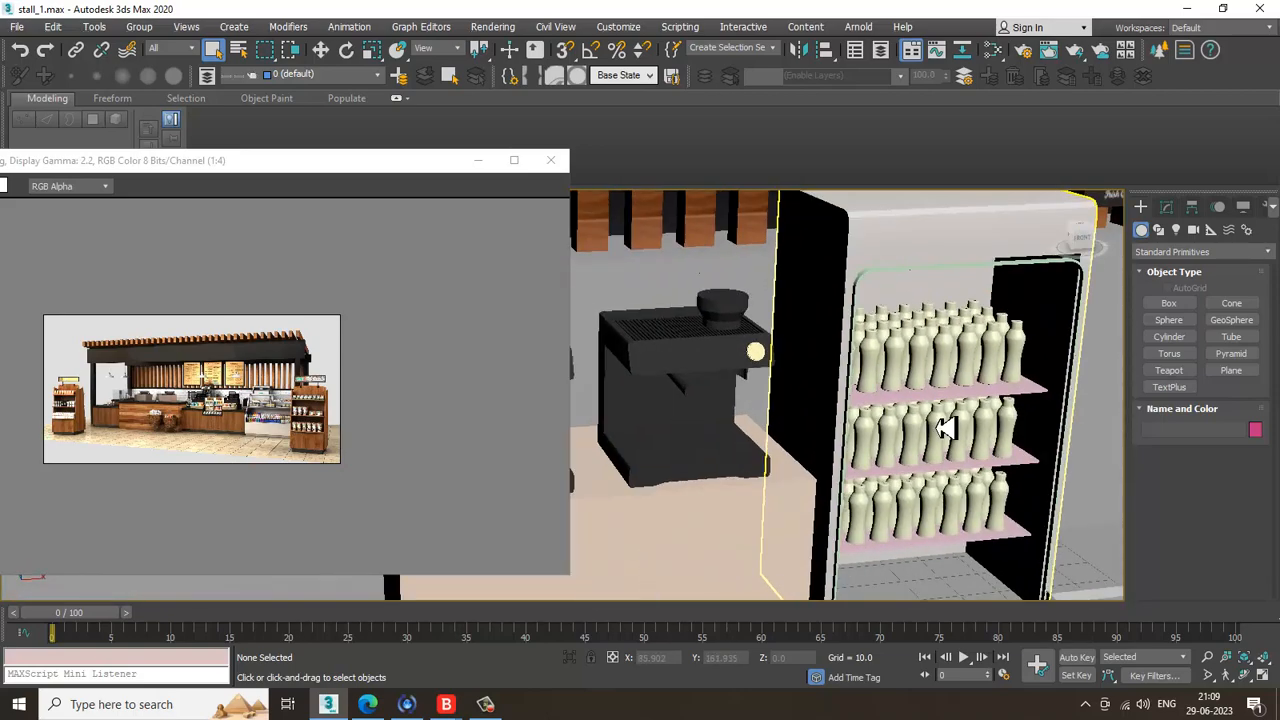
middle_click_drag(945, 428, 740, 334, "alt")
scroll(742, 335, "down", 3)
middle_click_drag(817, 340, 880, 325, "alt")
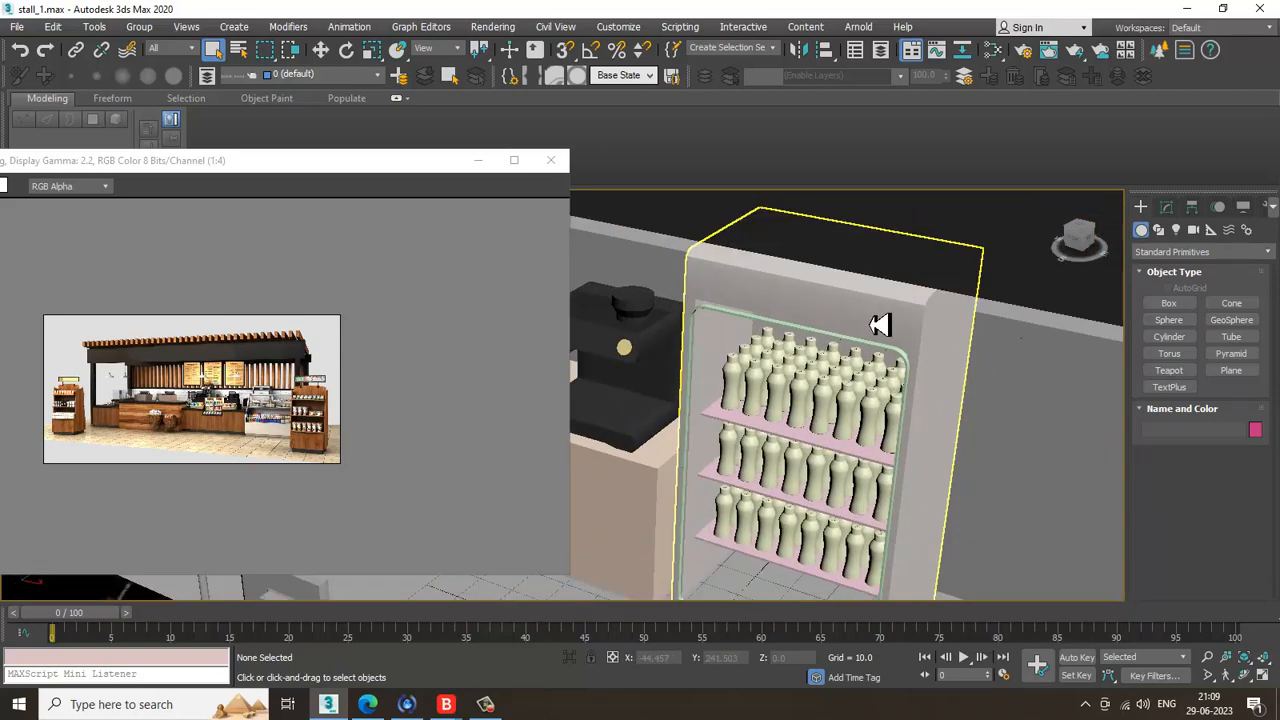
middle_click_drag(930, 431, 763, 266)
scroll(763, 266, "down", 4)
scroll(888, 383, "up", 2)
middle_click_drag(985, 535, 894, 391)
Step: Enlarge the reference image and move its window further aside to uncover the display case's food shelves
left_click(743, 360)
middle_click_drag(660, 430, 845, 368)
scroll(236, 411, "up", 1)
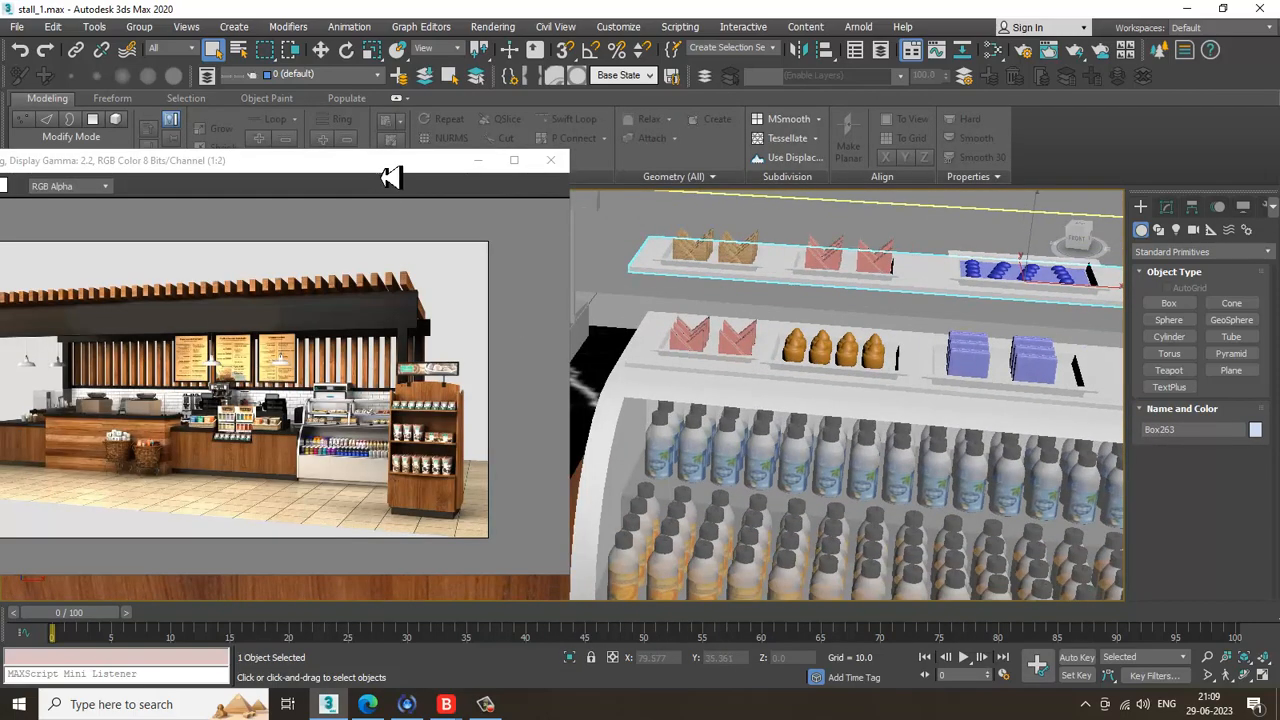
left_click_drag(390, 176, 154, 155)
middle_click_drag(608, 340, 792, 287, "alt")
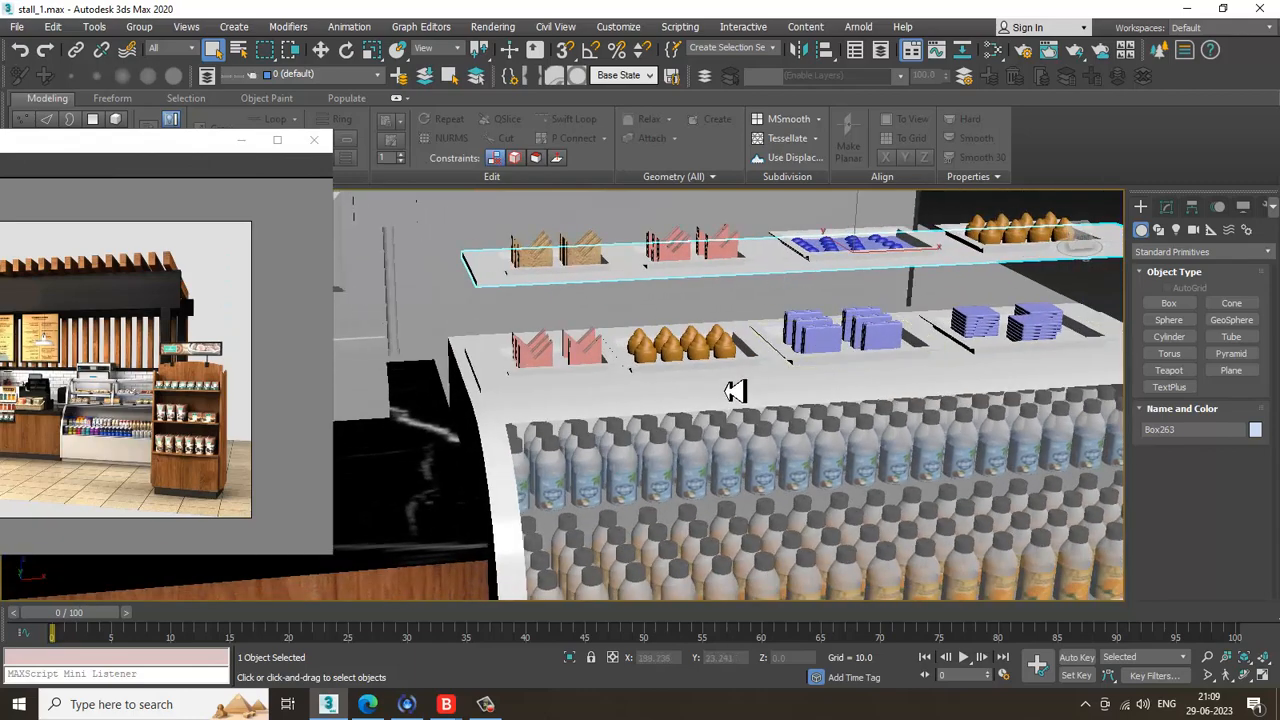
Step: Unhide all objects and hide the curved cover panel enclosing the display case's shelves
left_click(543, 416)
right_click(532, 316)
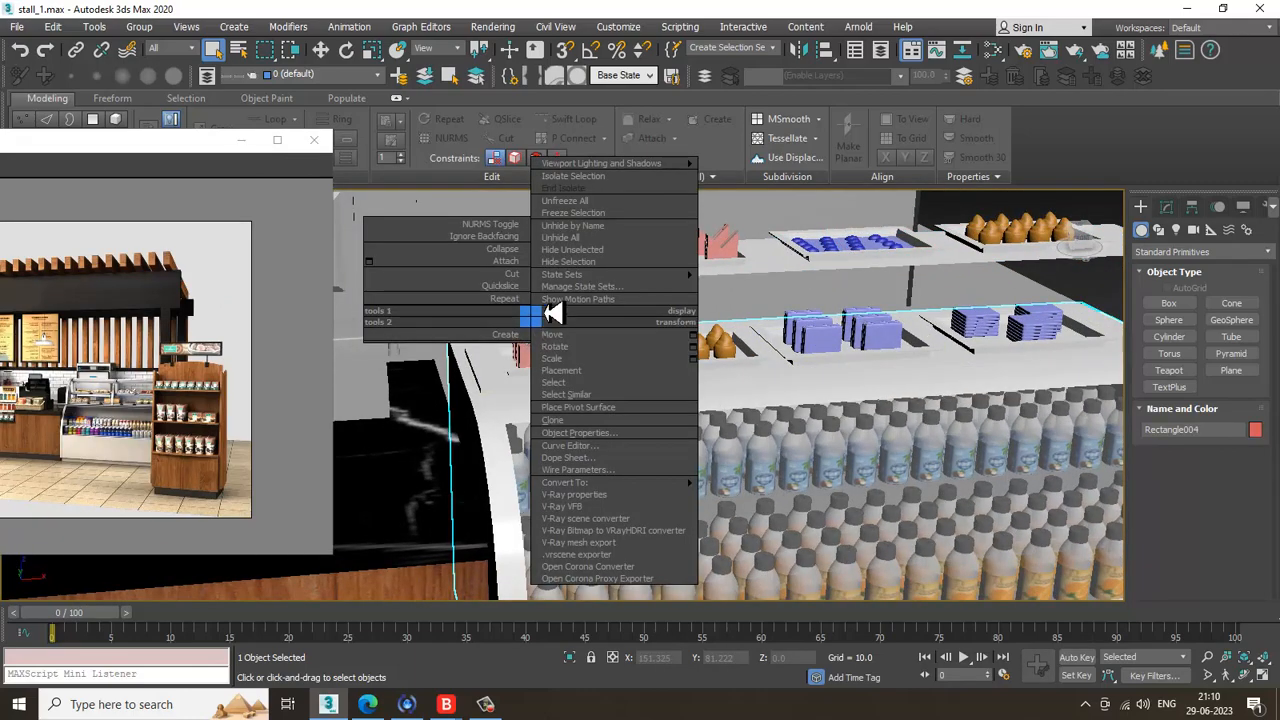
left_click(608, 252)
left_click(686, 334)
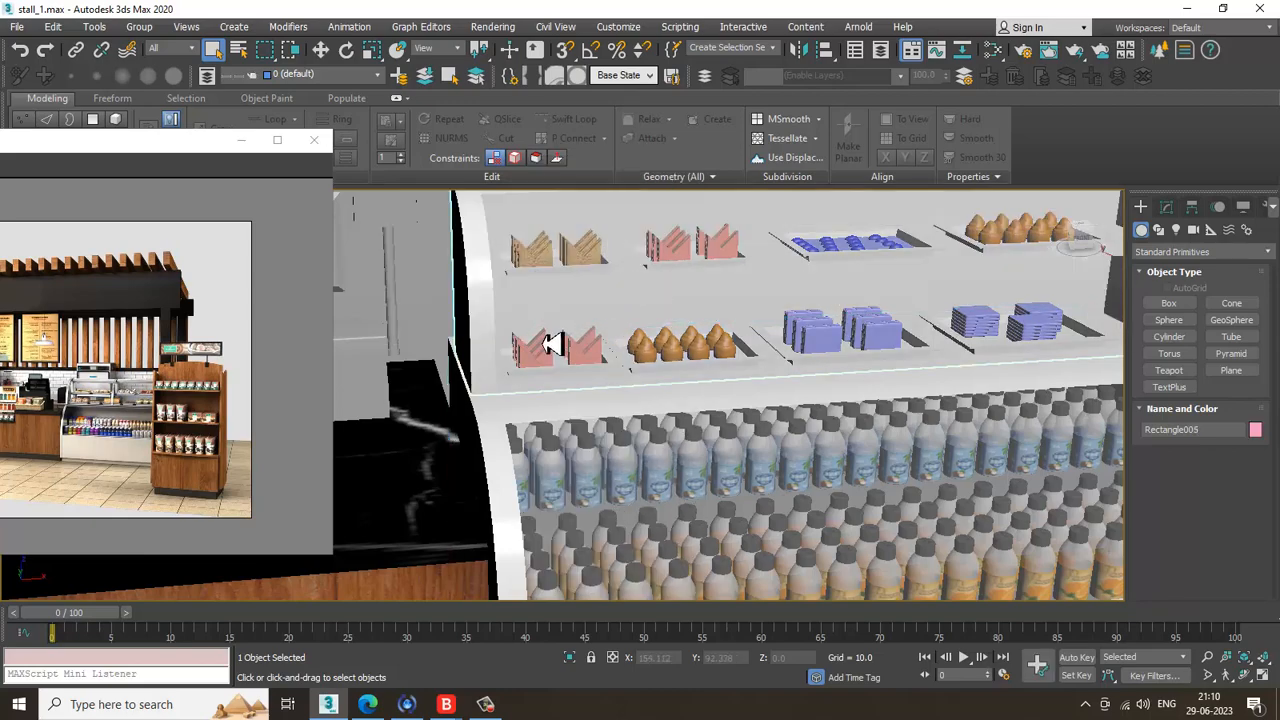
right_click(586, 320)
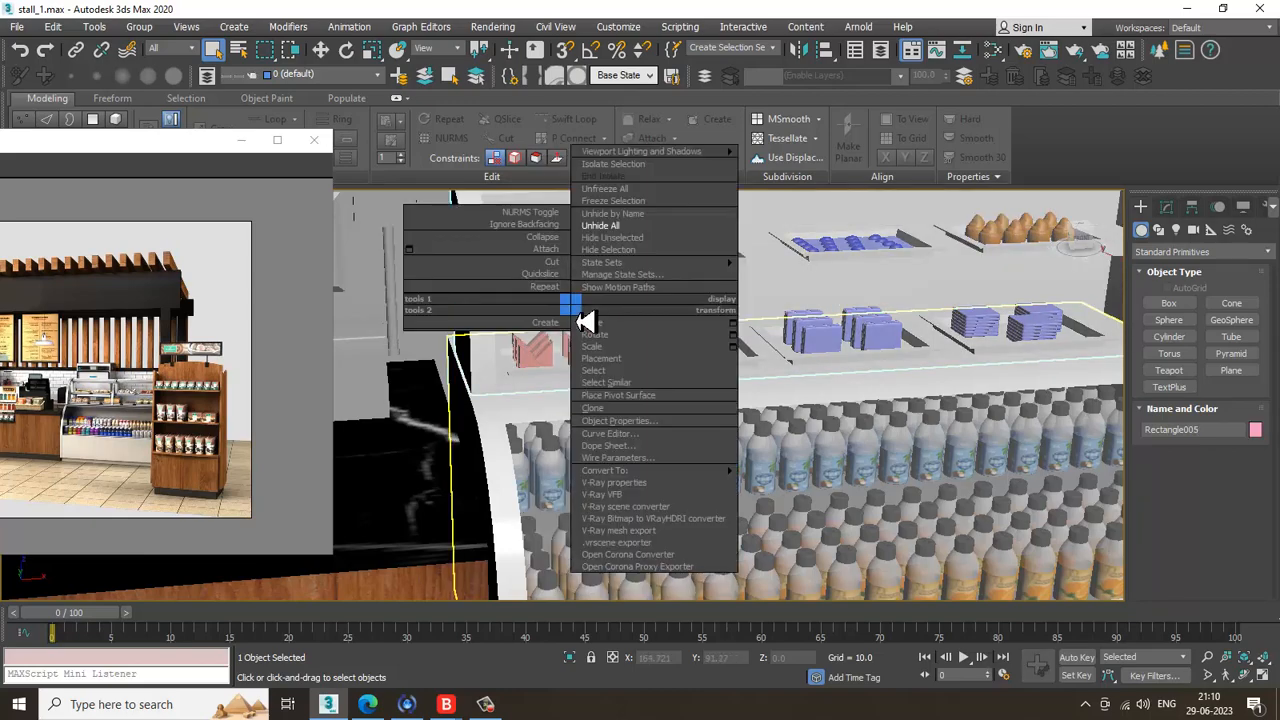
left_click(583, 249)
Step: Delete all the plain pink sandwiches from the second tray on the display case's upper shelf
middle_click_drag(694, 318, 812, 349, "alt")
scroll(680, 410, "up", 4)
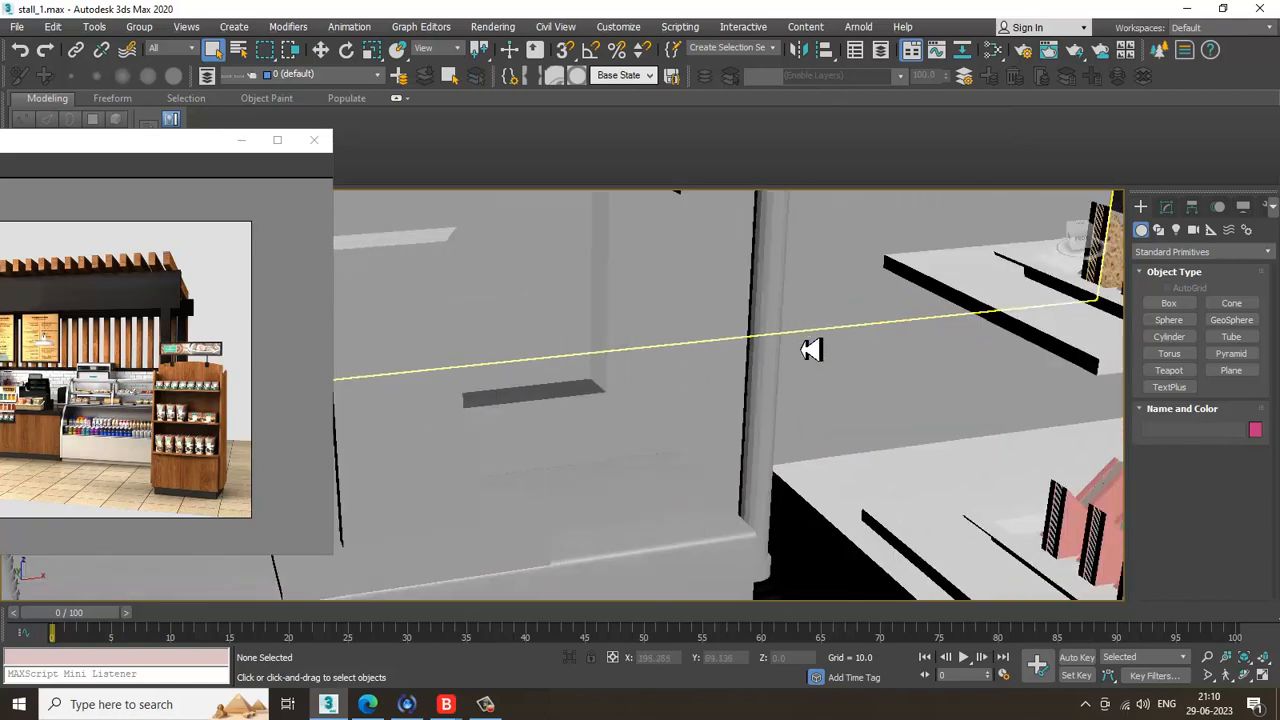
middle_click_drag(987, 381, 847, 448)
left_click(822, 435)
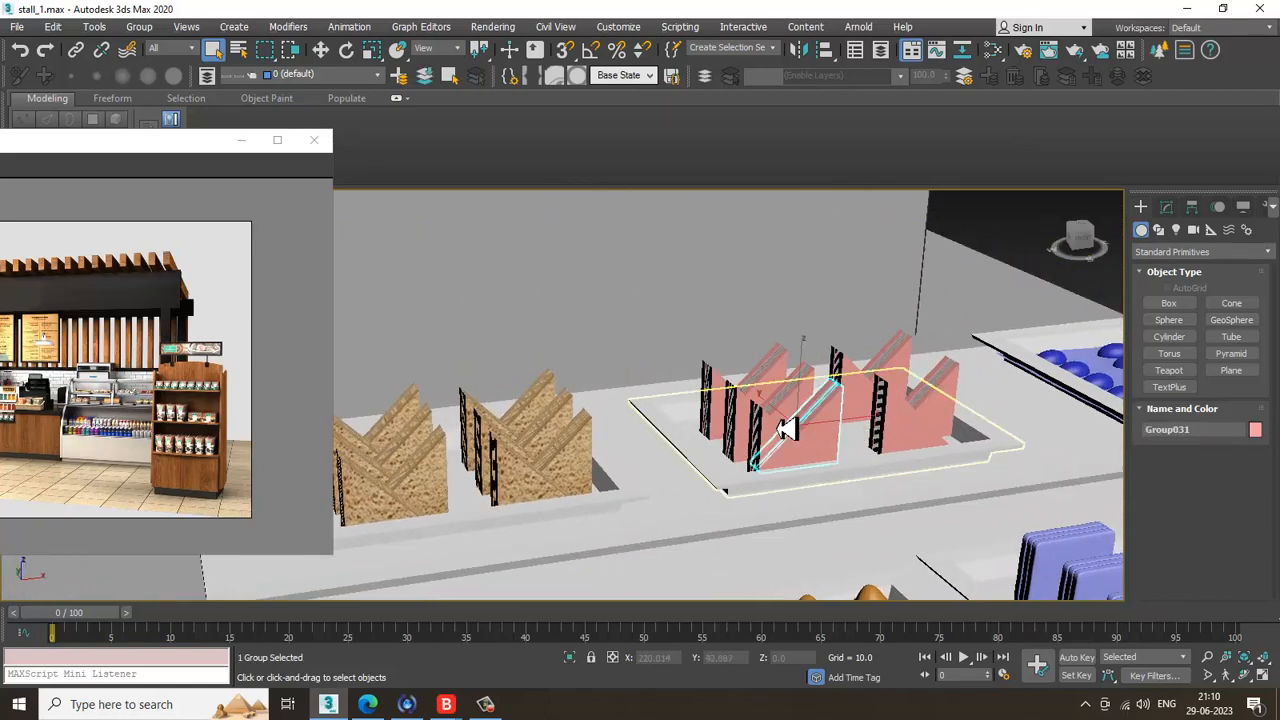
left_click(782, 446, "ctrl")
left_click(738, 418, "ctrl")
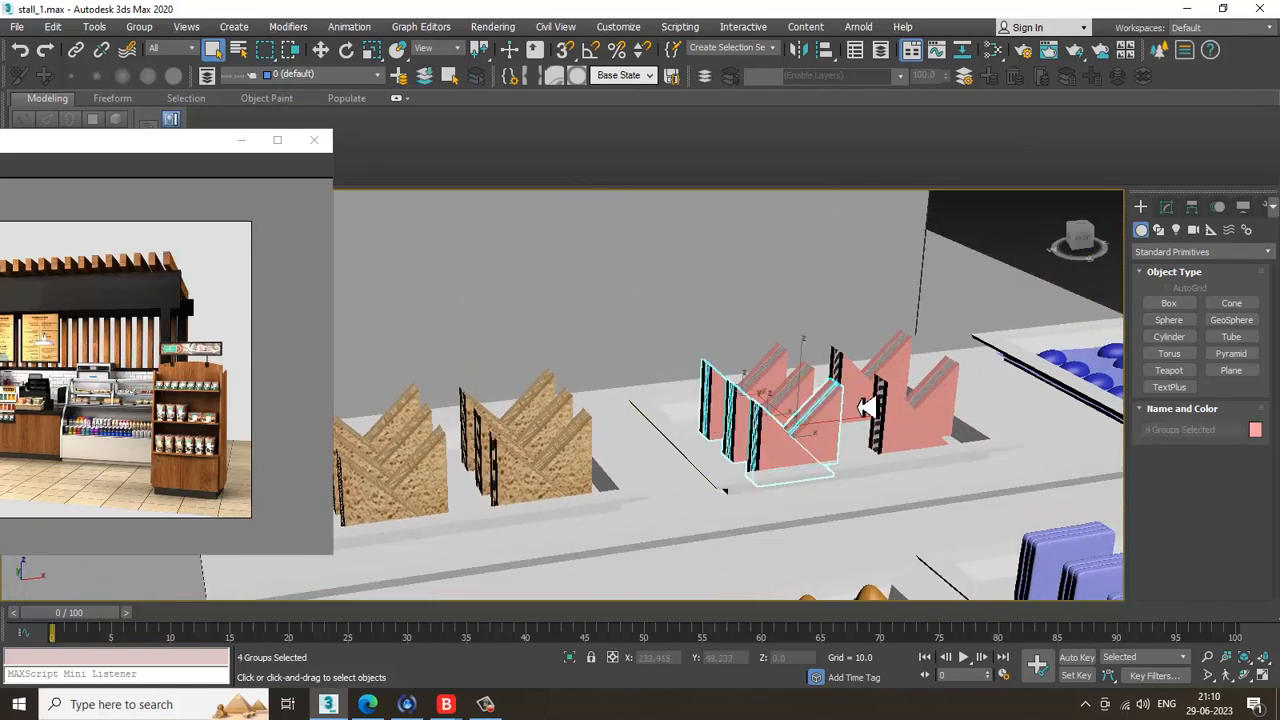
left_click(812, 393, "ctrl")
left_click(783, 378, "ctrl")
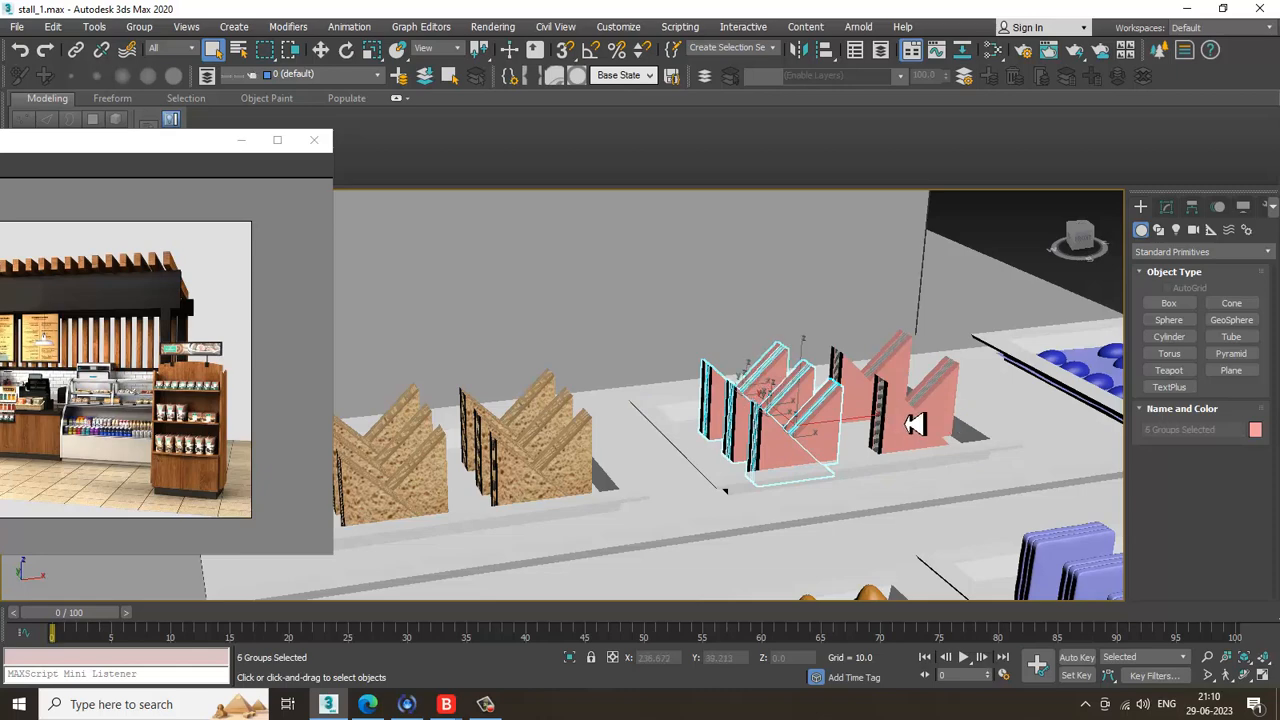
left_click(880, 403, "ctrl")
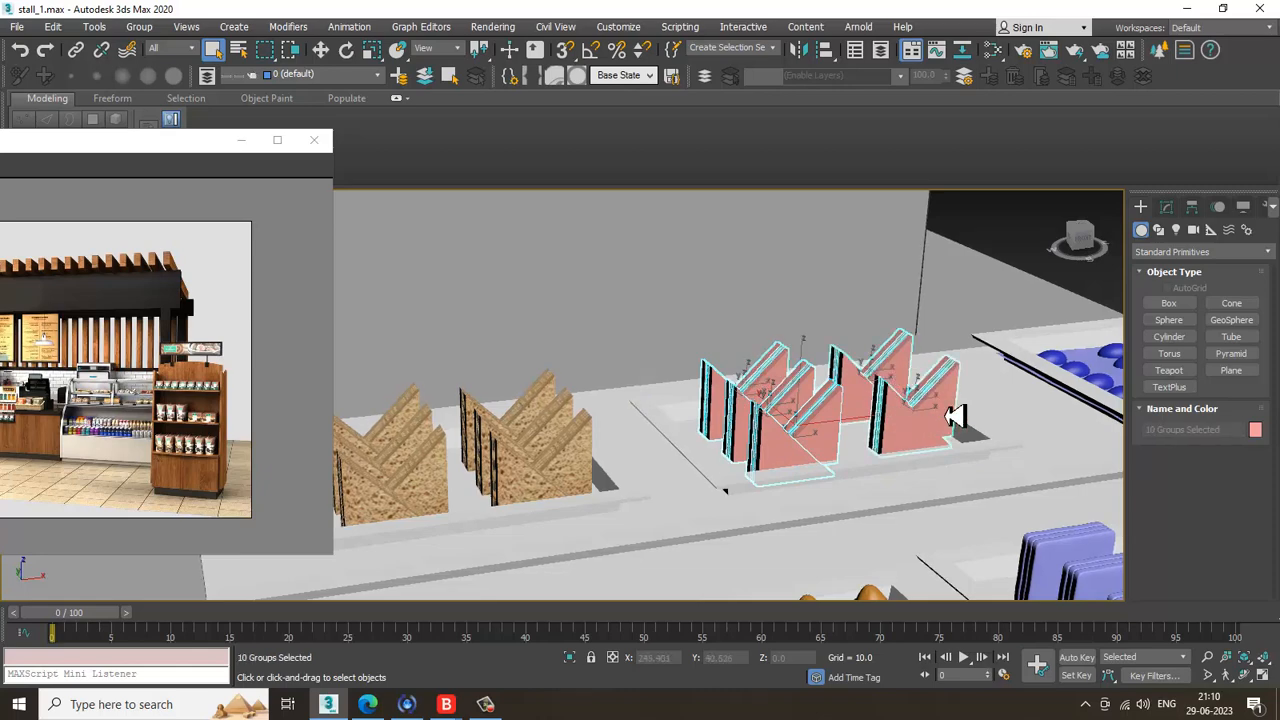
key("Delete")
Step: Copy both stacks of bread-textured sandwiches from the upper shelf's first tray into the empty tray beside it, as one copy
scroll(735, 410, "up", 2)
middle_click_drag(735, 410, 732, 416)
left_click(476, 486)
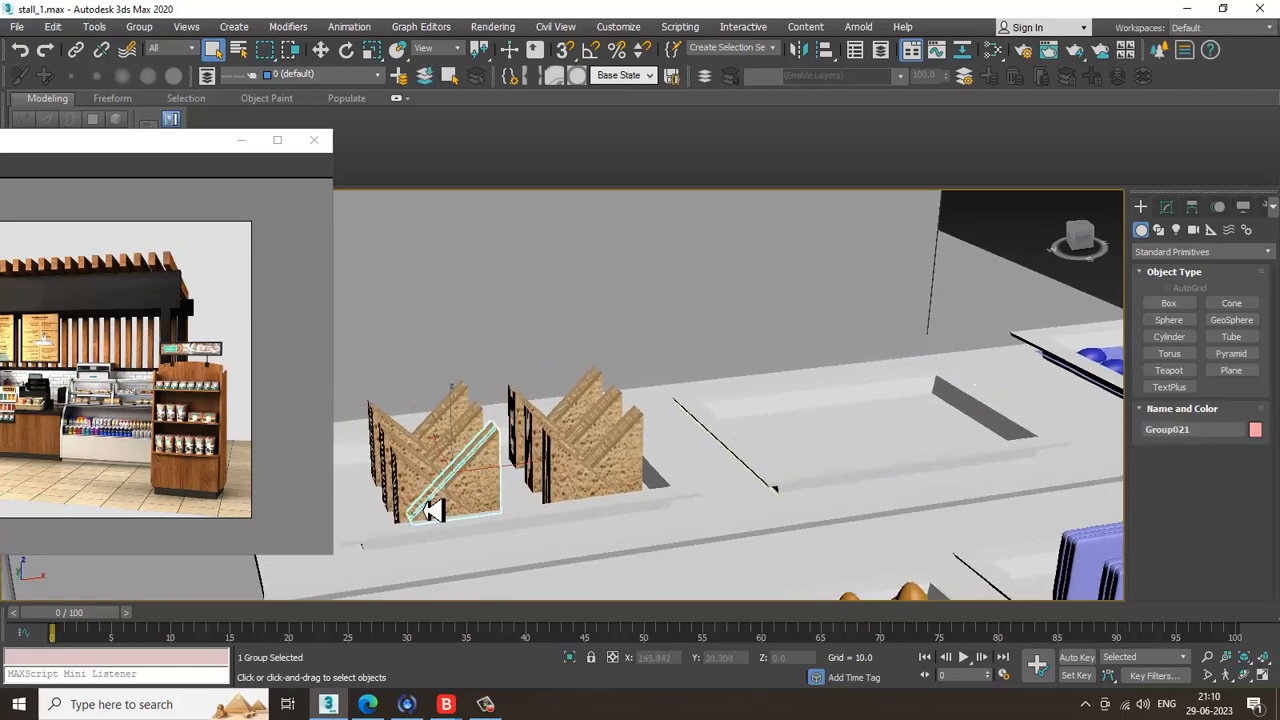
left_click(434, 510, "ctrl")
left_click(429, 468, "ctrl")
left_click(458, 439, "ctrl")
left_click(447, 424, "ctrl")
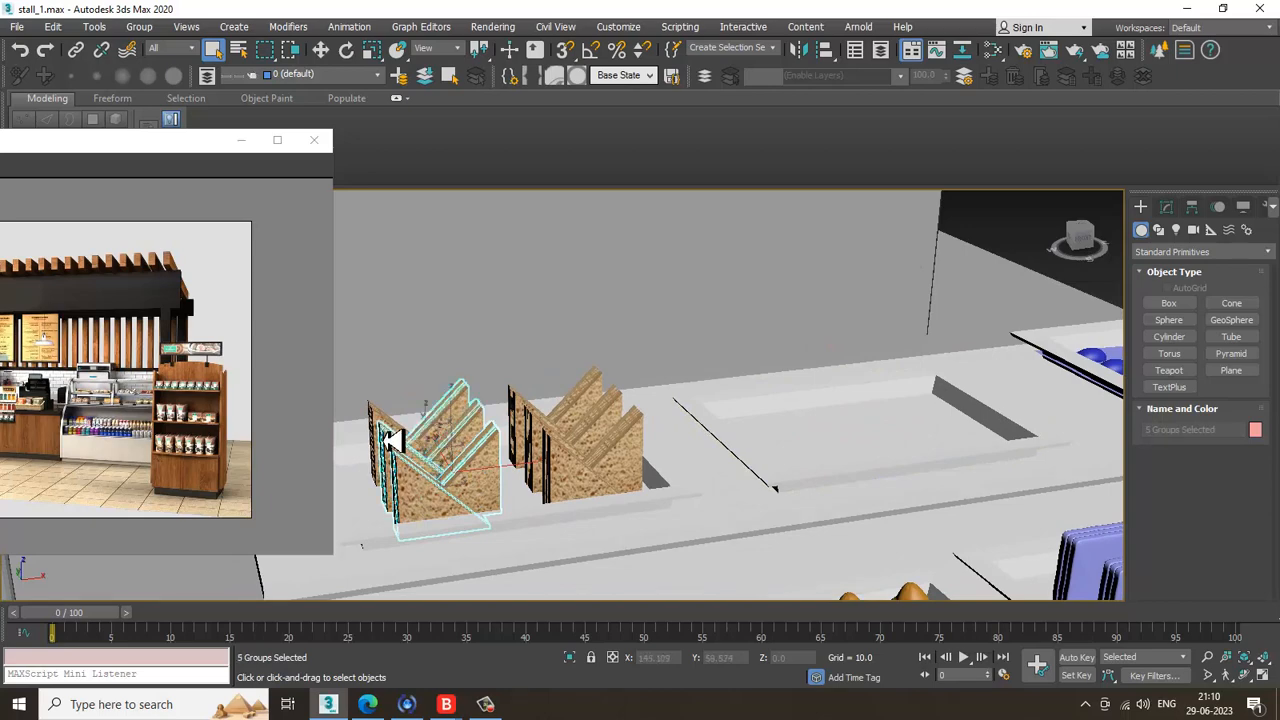
left_click(390, 440, "ctrl")
left_click(630, 478, "ctrl")
left_click(582, 486, "ctrl")
left_click(600, 443, "ctrl")
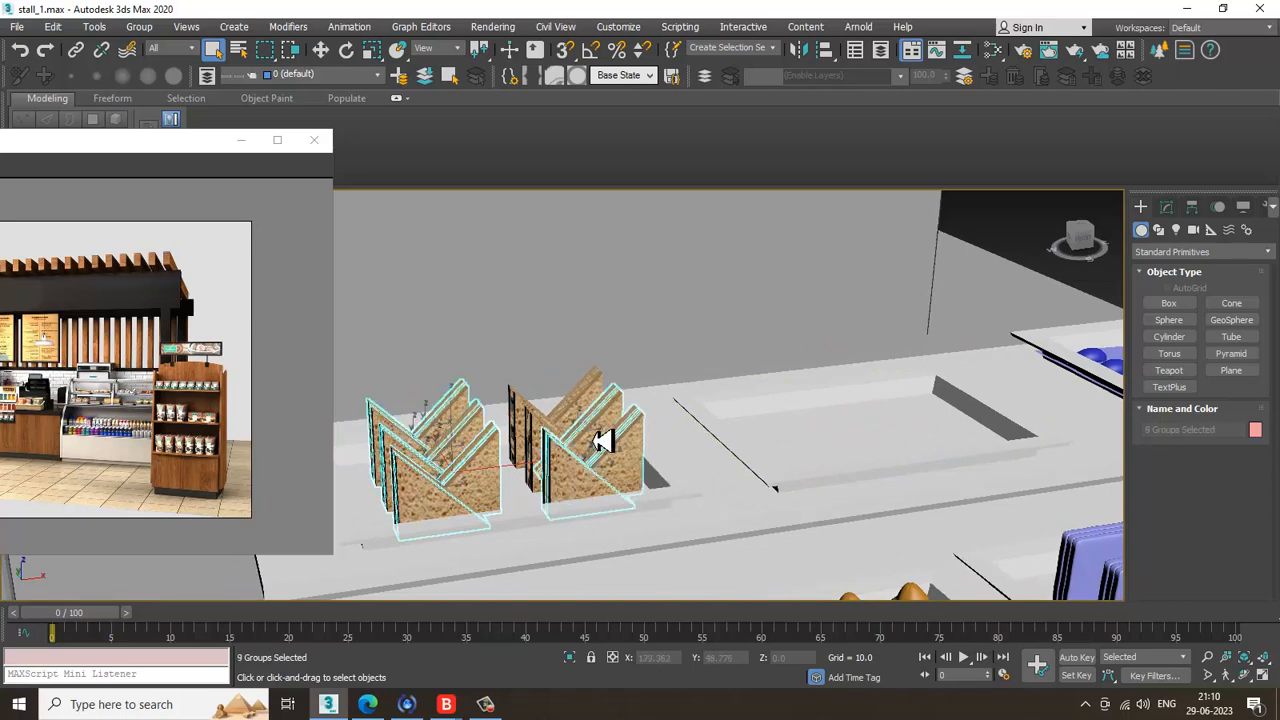
left_click(548, 426, "ctrl")
left_click(540, 430, "ctrl")
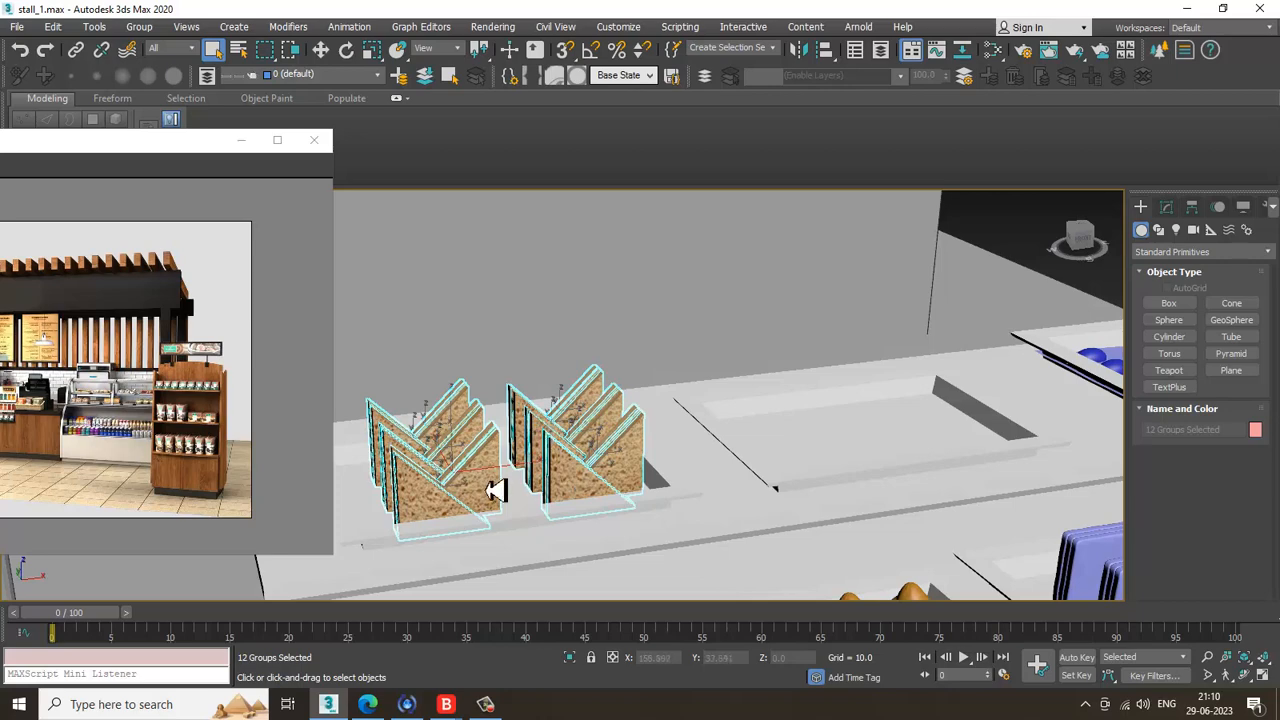
key("w")
mouse_move(565, 453)
left_mouse_down("shift")
mouse_move(880, 405)
mouse_move(929, 412)
left_mouse_up("shift")
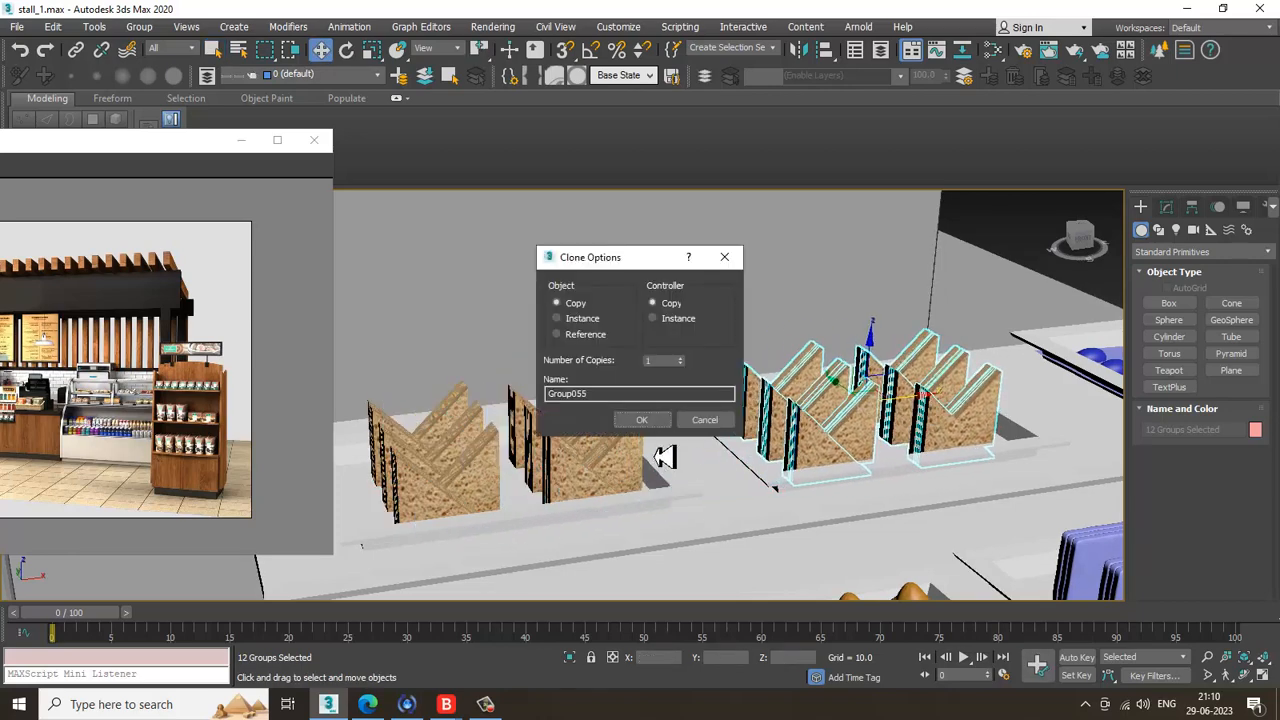
left_click(654, 425)
Step: Select the first two cupcakes on the upper shelf's end tray and open the Slate Material Editor beside the model
mouse_move(951, 441)
middle_mouse_down("alt")
mouse_move(1041, 423)
mouse_move(834, 417)
mouse_move(734, 463)
middle_mouse_up("alt")
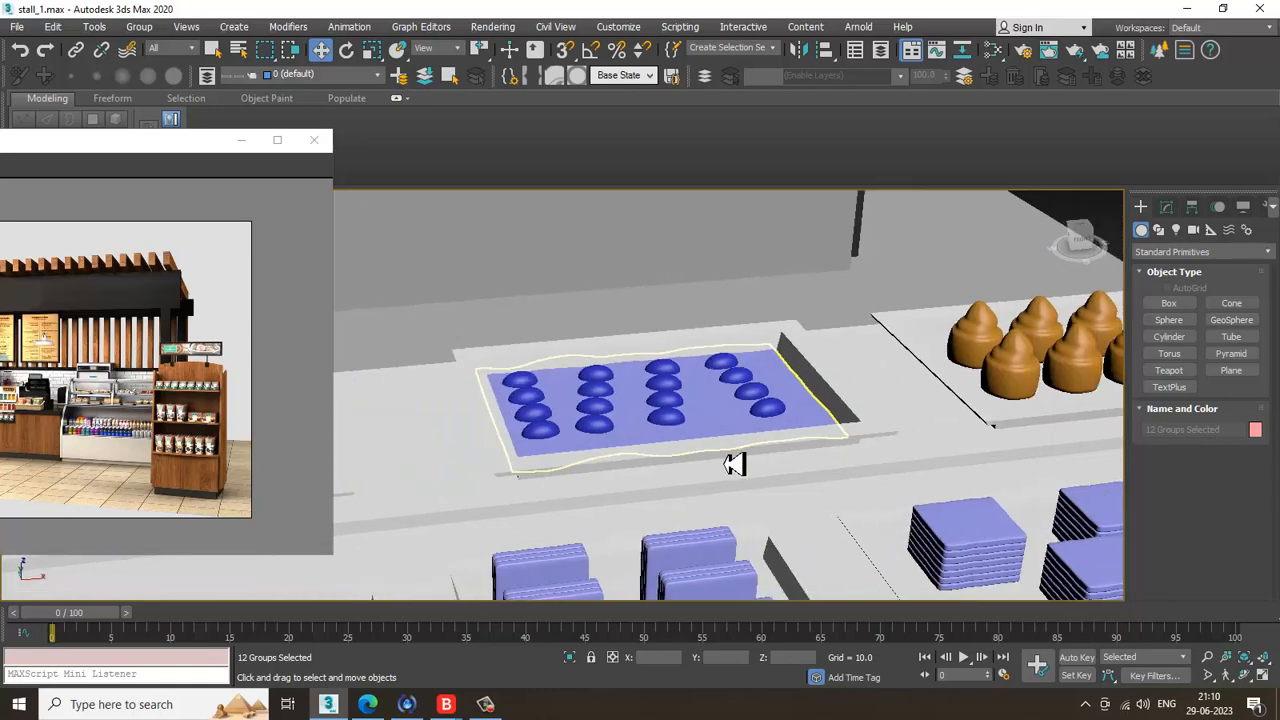
scroll(734, 463, "down", 4)
scroll(903, 460, "up", 5)
middle_click_drag(903, 460, 836, 448)
middle_click_drag(824, 392, 819, 440, "alt")
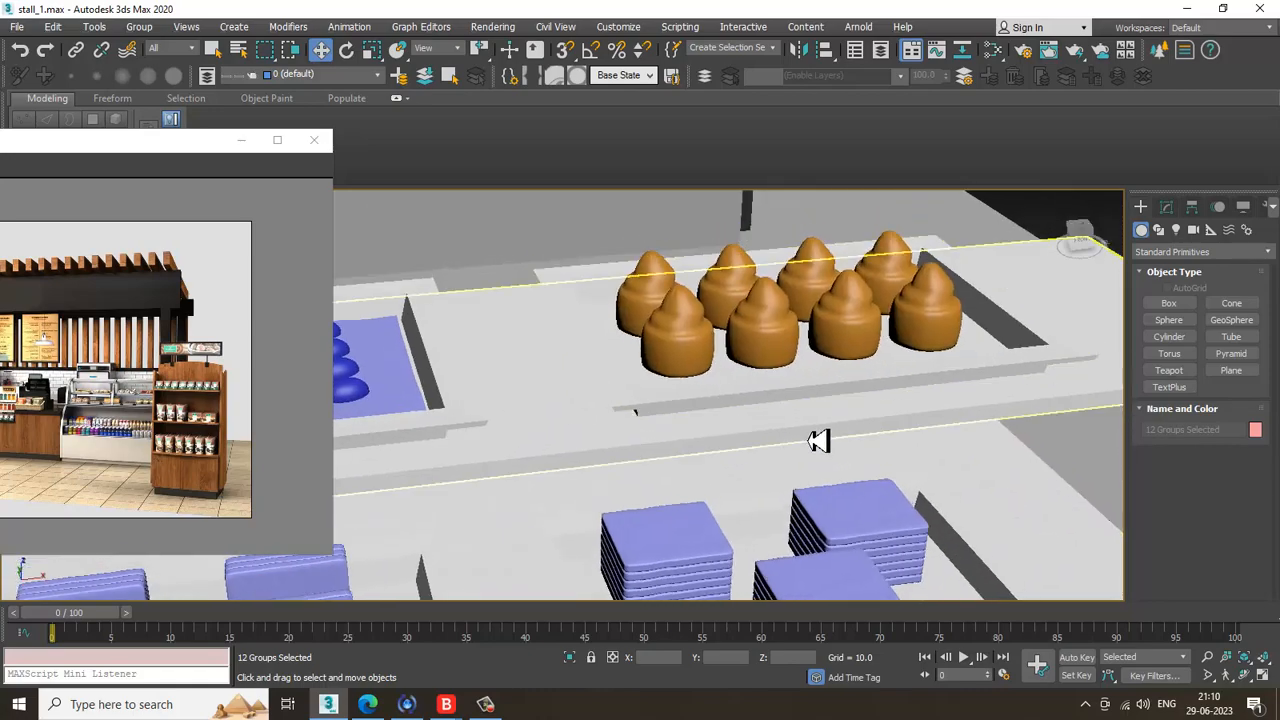
left_click(700, 346)
left_click(640, 277, "ctrl")
left_click(690, 352)
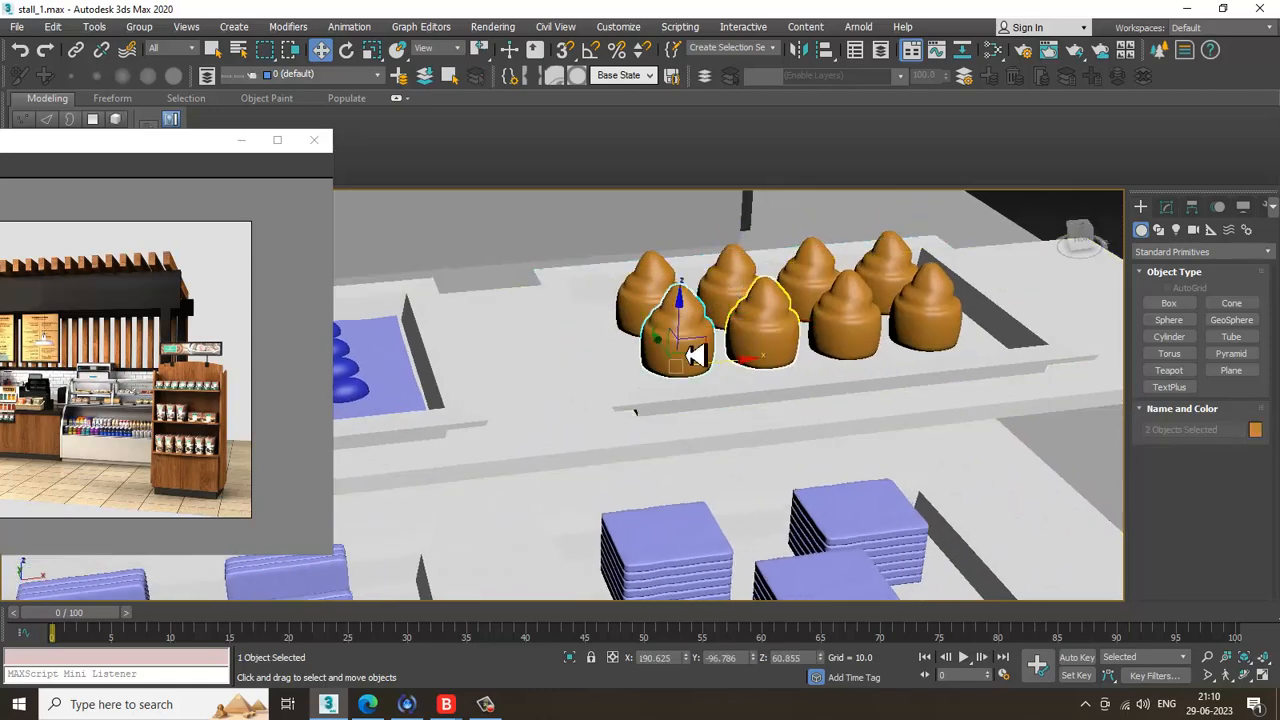
left_click(662, 286, "ctrl")
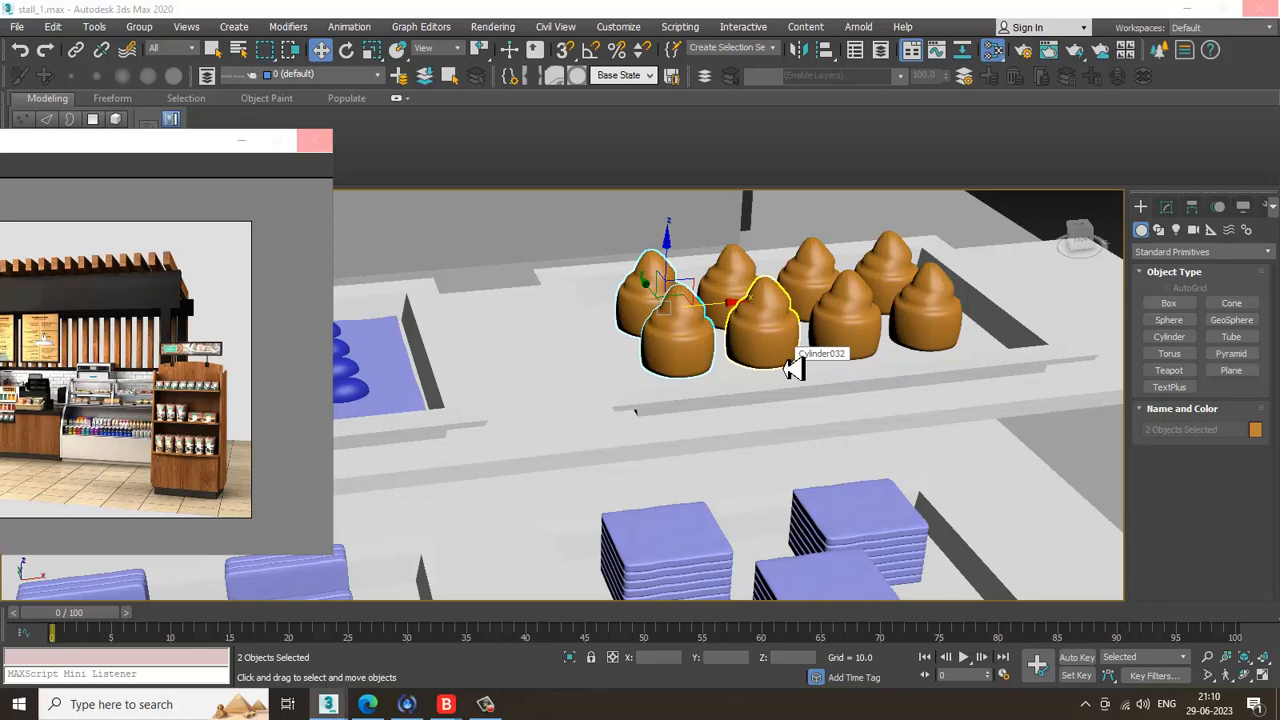
key("m")
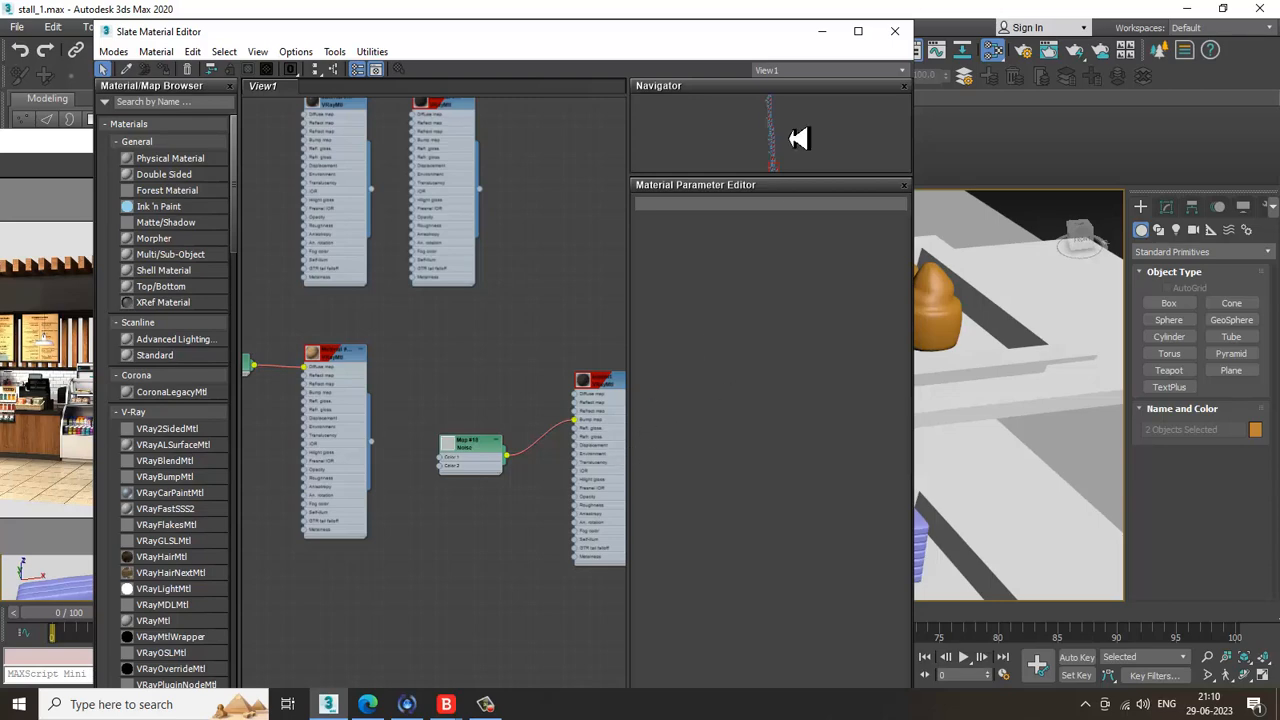
left_click_drag(690, 50, 473, 62)
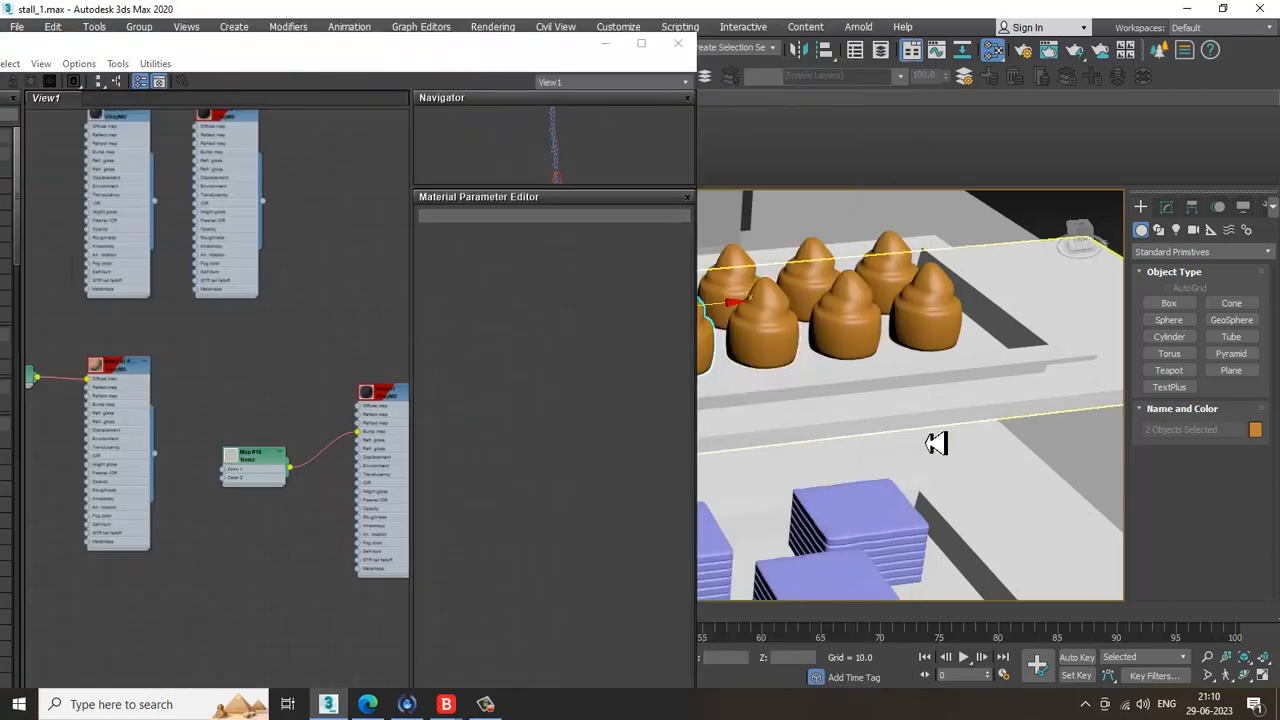
Step: Add the next four cupcakes on the same tray to the selection
scroll(925, 358, "up", 2)
left_click(936, 349, "ctrl")
left_click(880, 289, "ctrl")
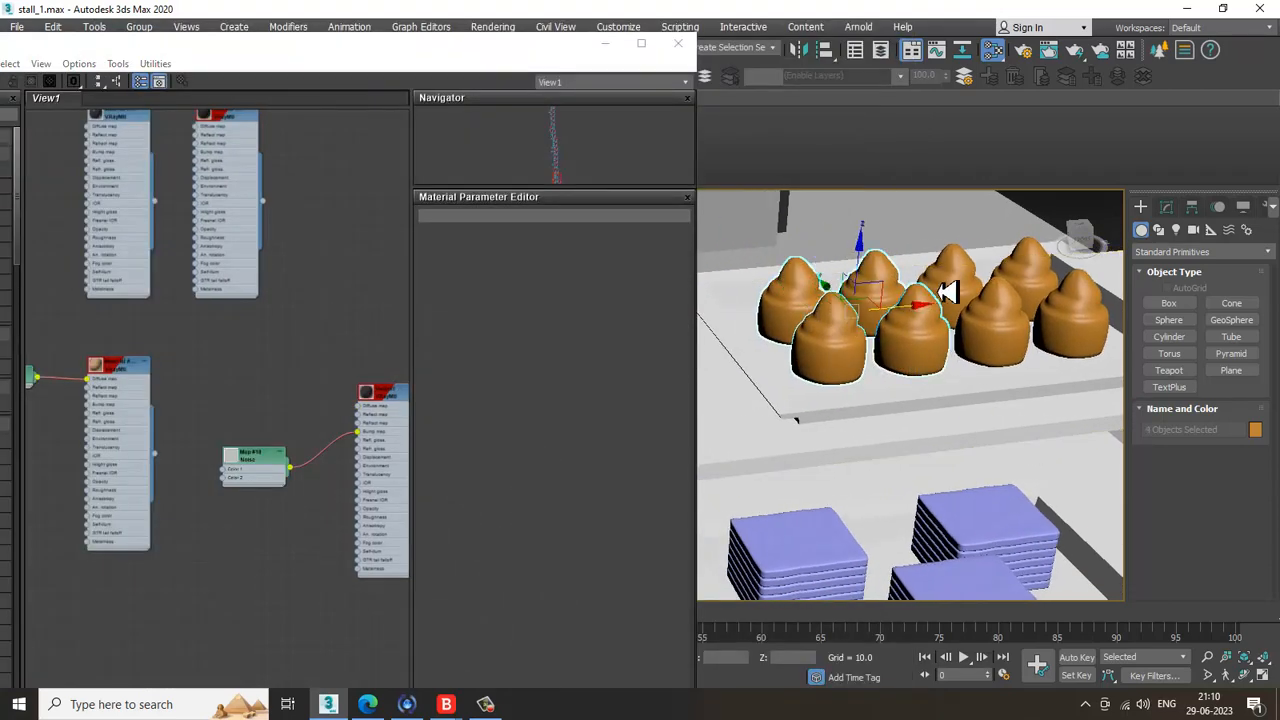
left_click(946, 291, "ctrl")
left_click(1002, 345, "ctrl")
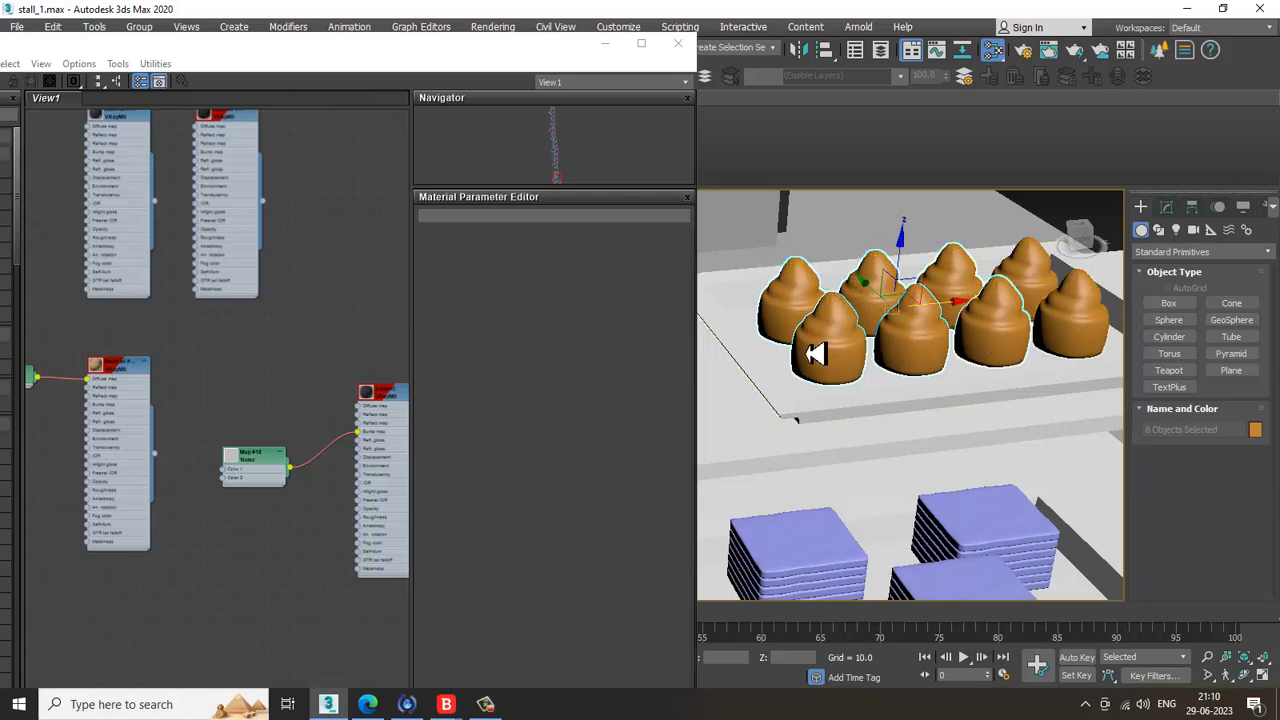
Step: Select only the front corner cupcake and add a new VRayMtl material to the Slate Material Editor's node view
left_click(830, 350)
left_click_drag(350, 44, 751, 5)
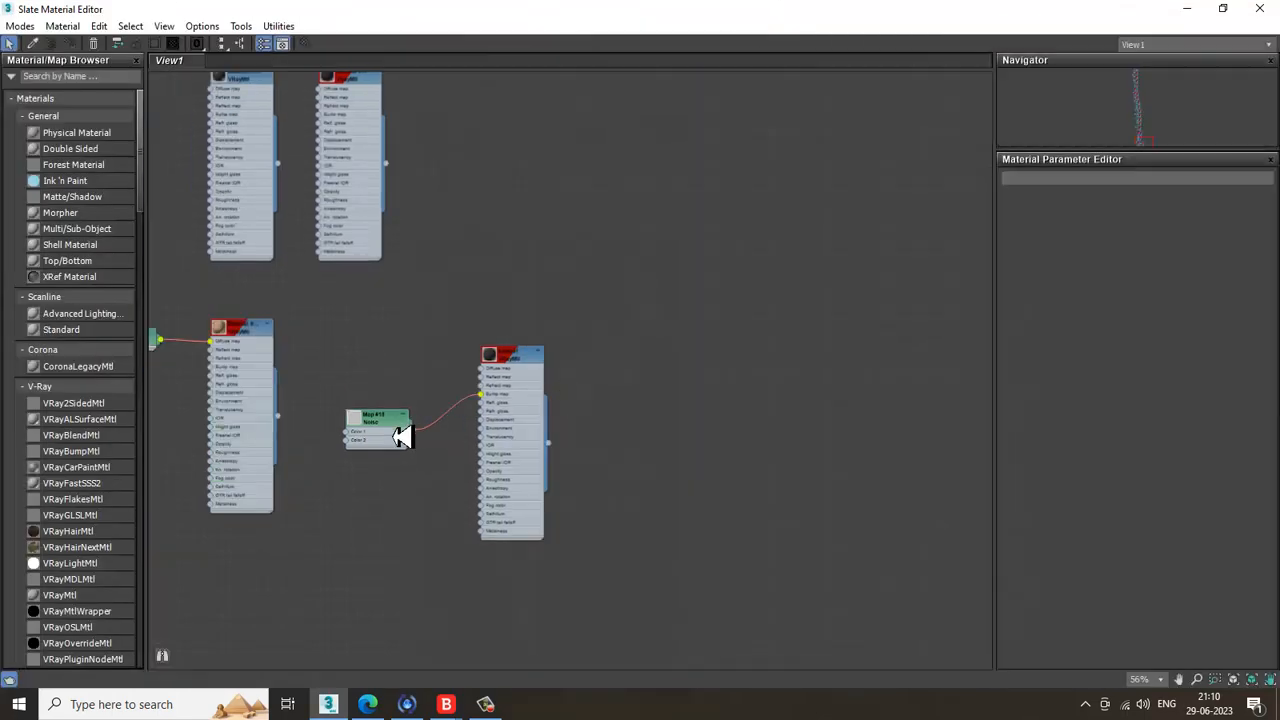
middle_click_drag(402, 436, 427, 387)
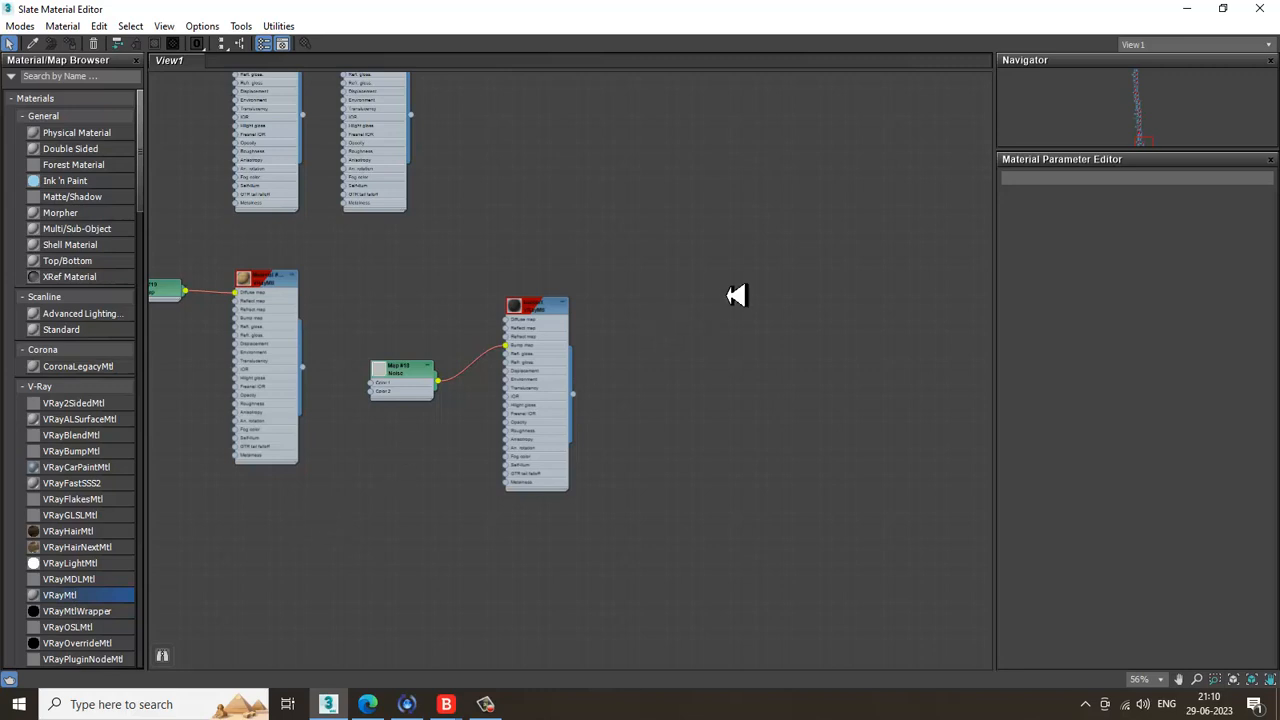
left_click_drag(735, 295, 700, 305)
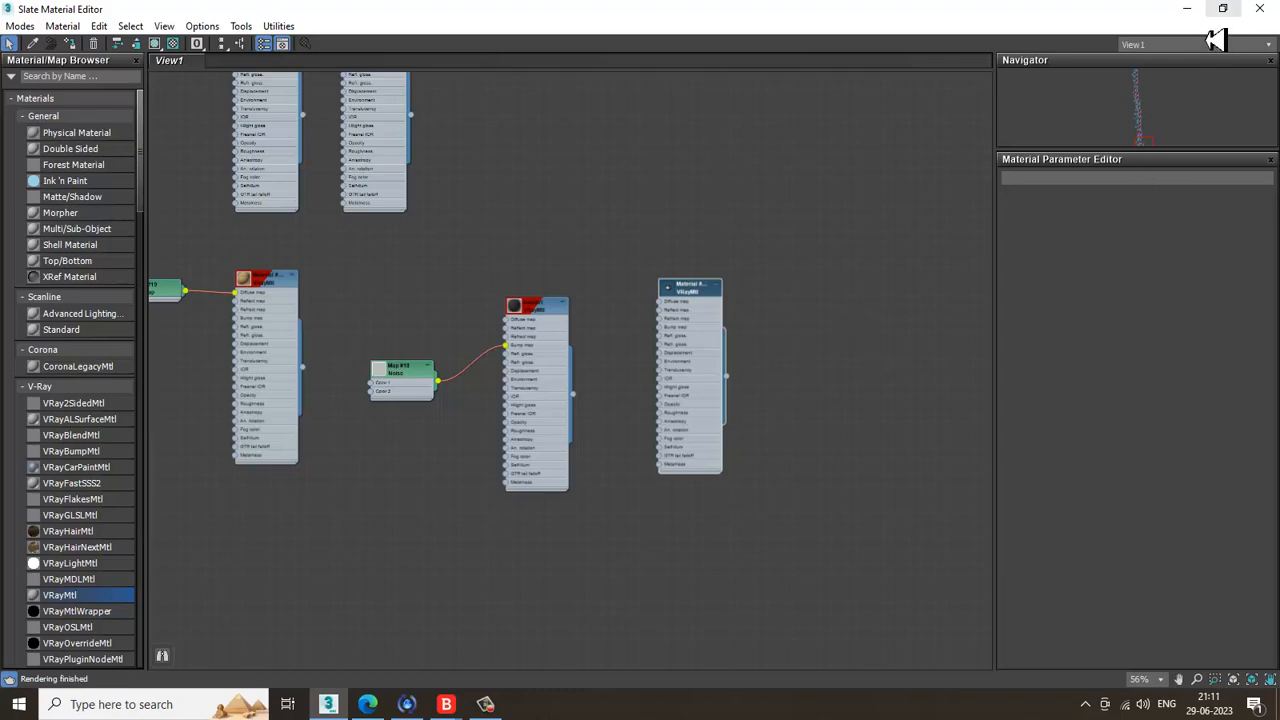
left_click(1222, 8)
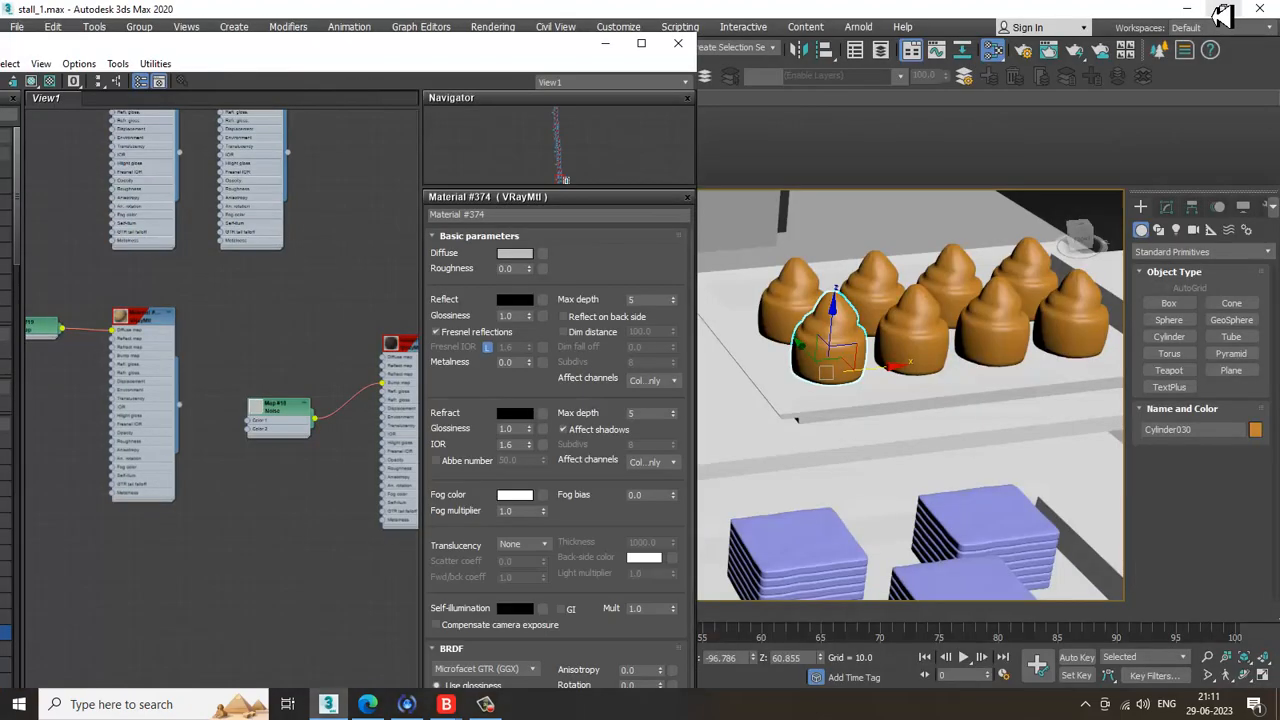
Step: Load the dark brown 1000_F_16858485 image from the coffee stall tex folder as the new VRayMtl's diffuse bitmap
left_click(542, 255)
double_click(790, 190)
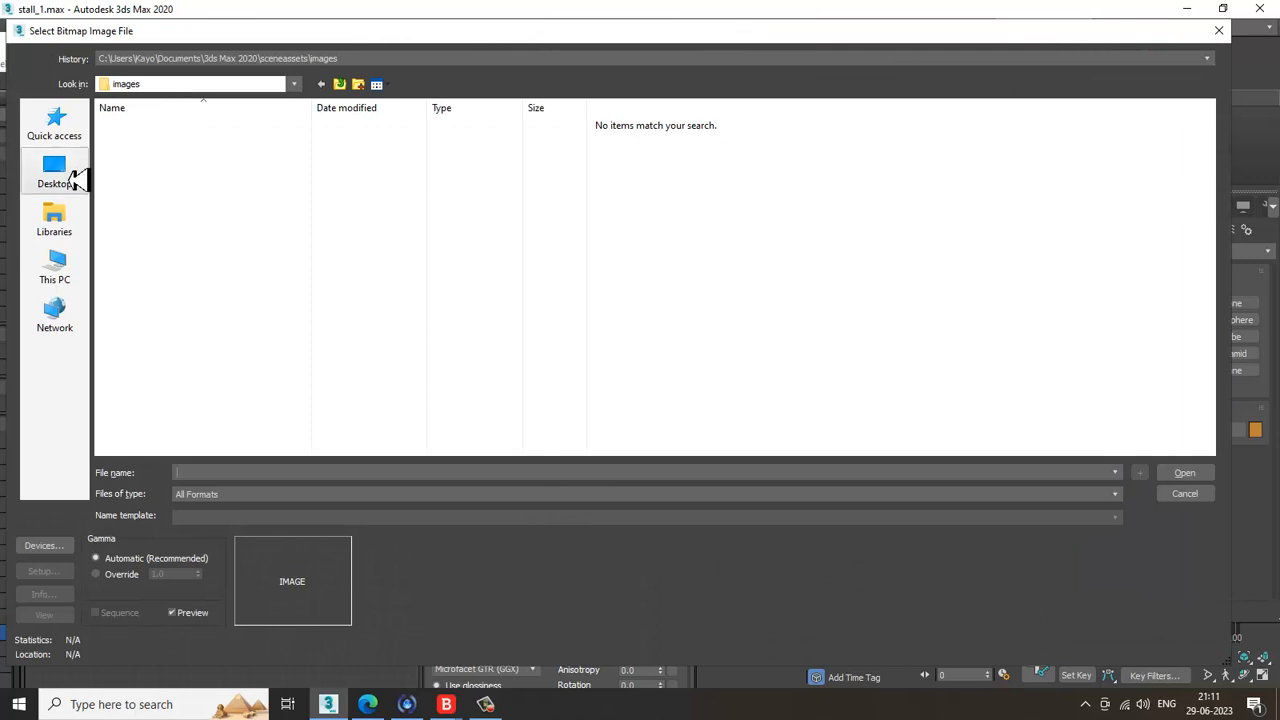
left_click(72, 172)
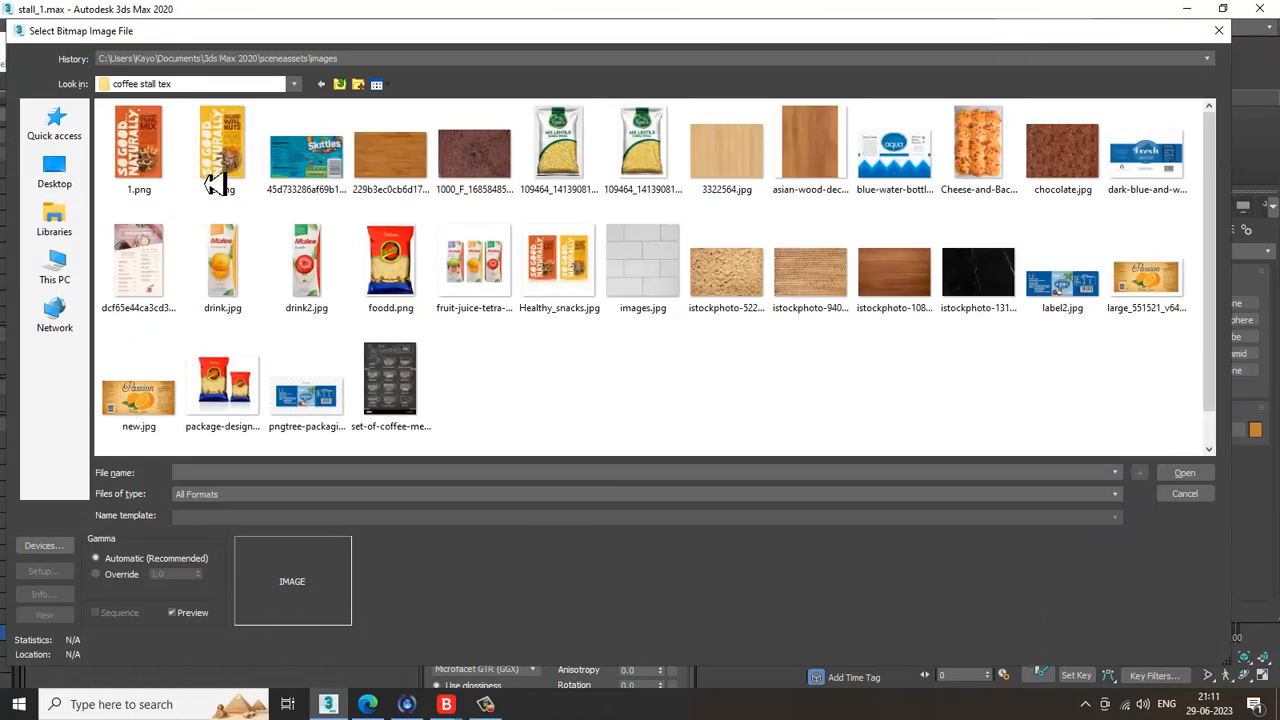
left_click(1068, 152)
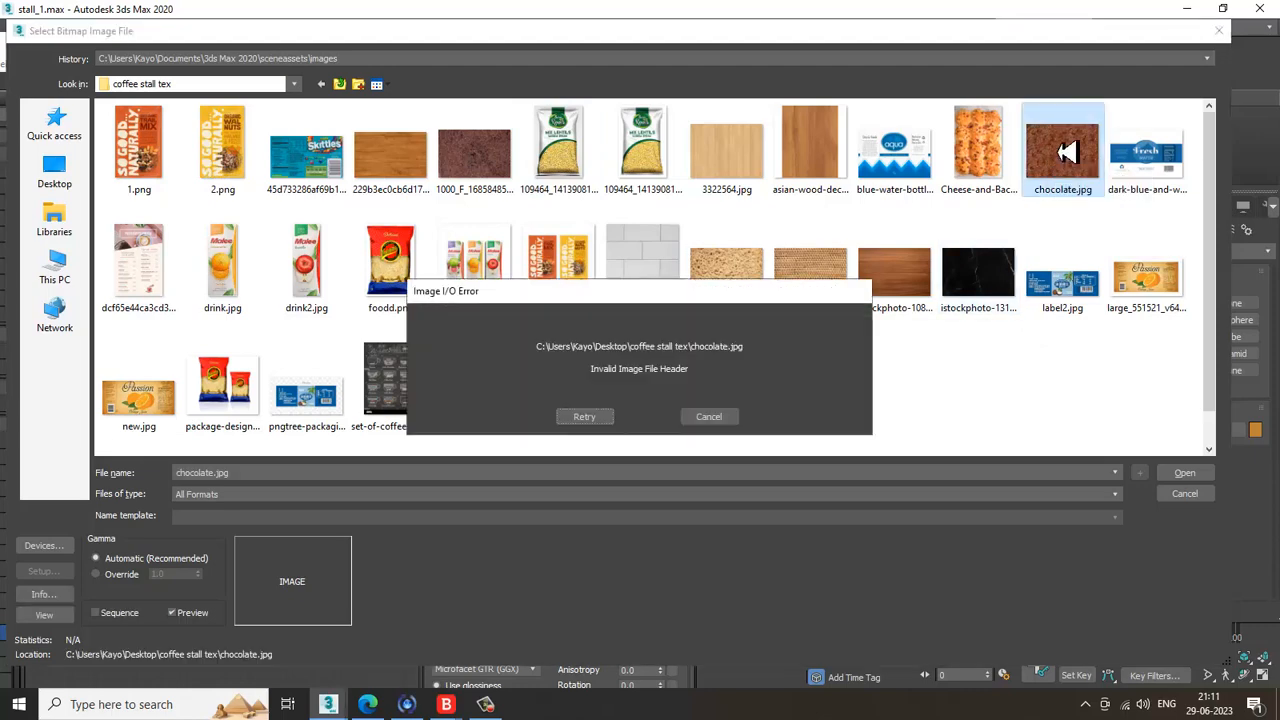
left_click(697, 417)
double_click(497, 160)
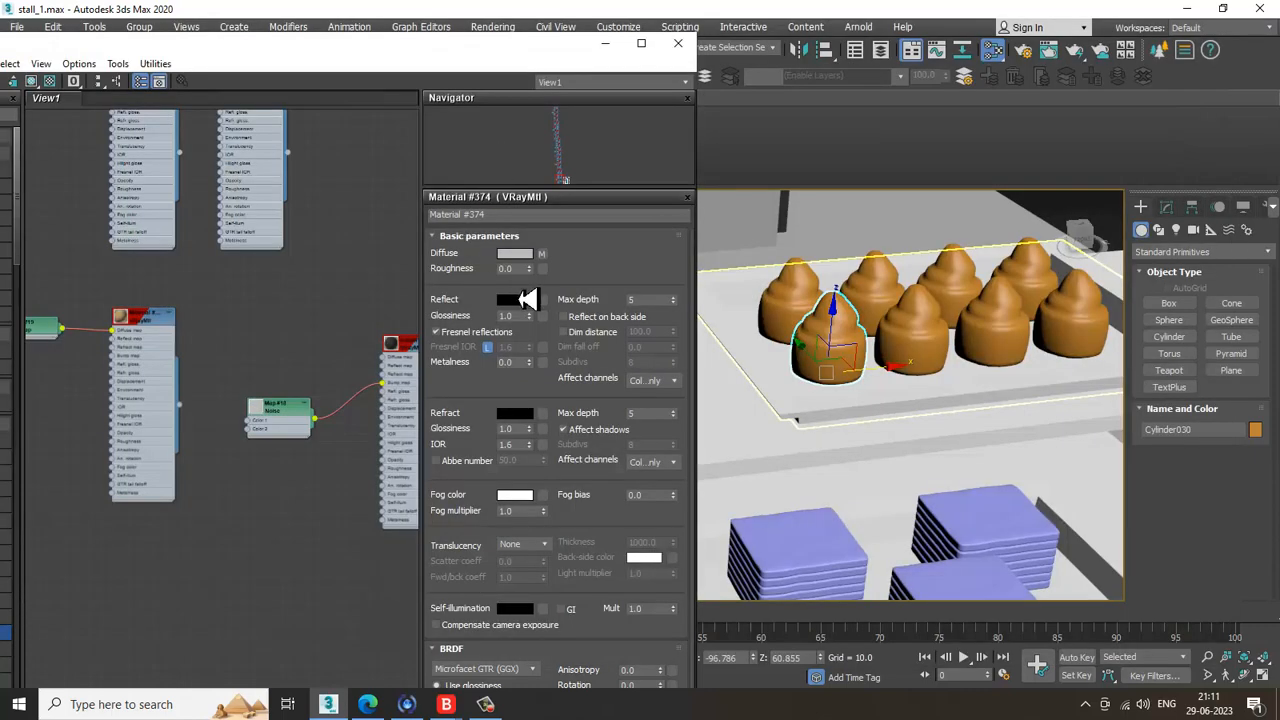
Step: Assign the chocolate-textured material to the selected front corner cupcake and show its texture in the viewport
left_click_drag(300, 64, 350, 63)
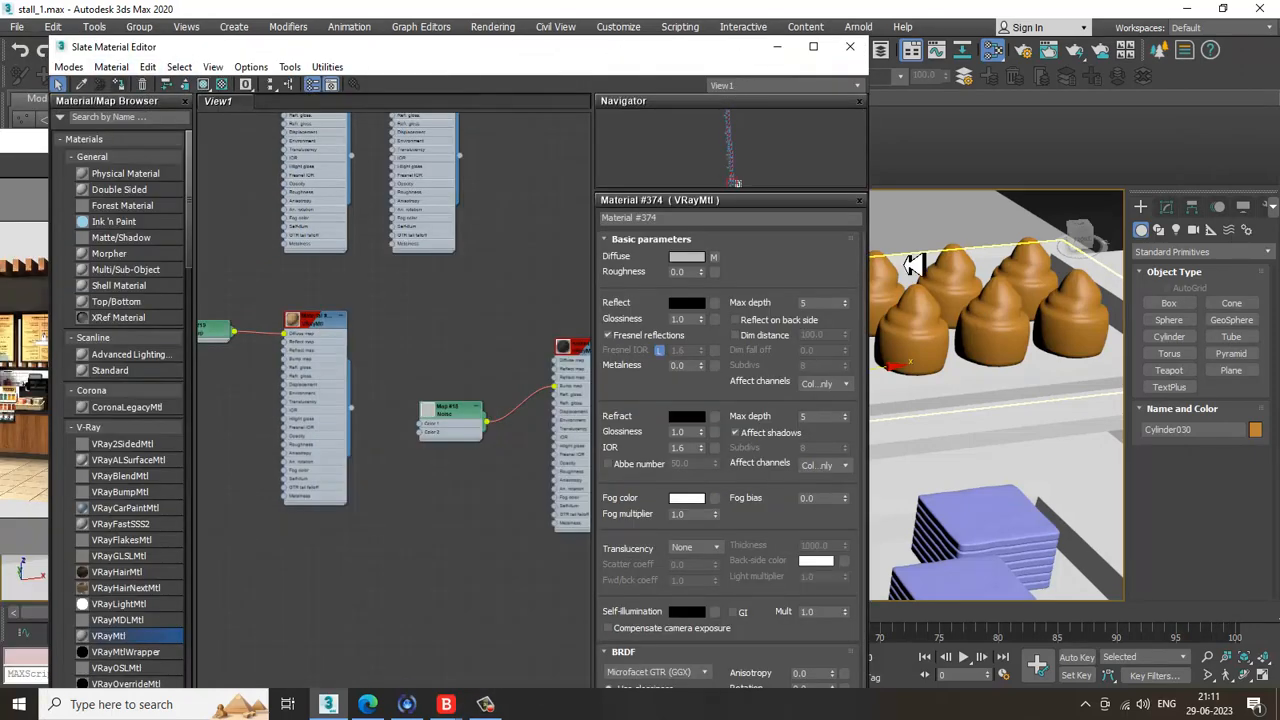
left_click_drag(653, 58, 508, 58)
middle_click_drag(913, 322, 932, 322, "alt")
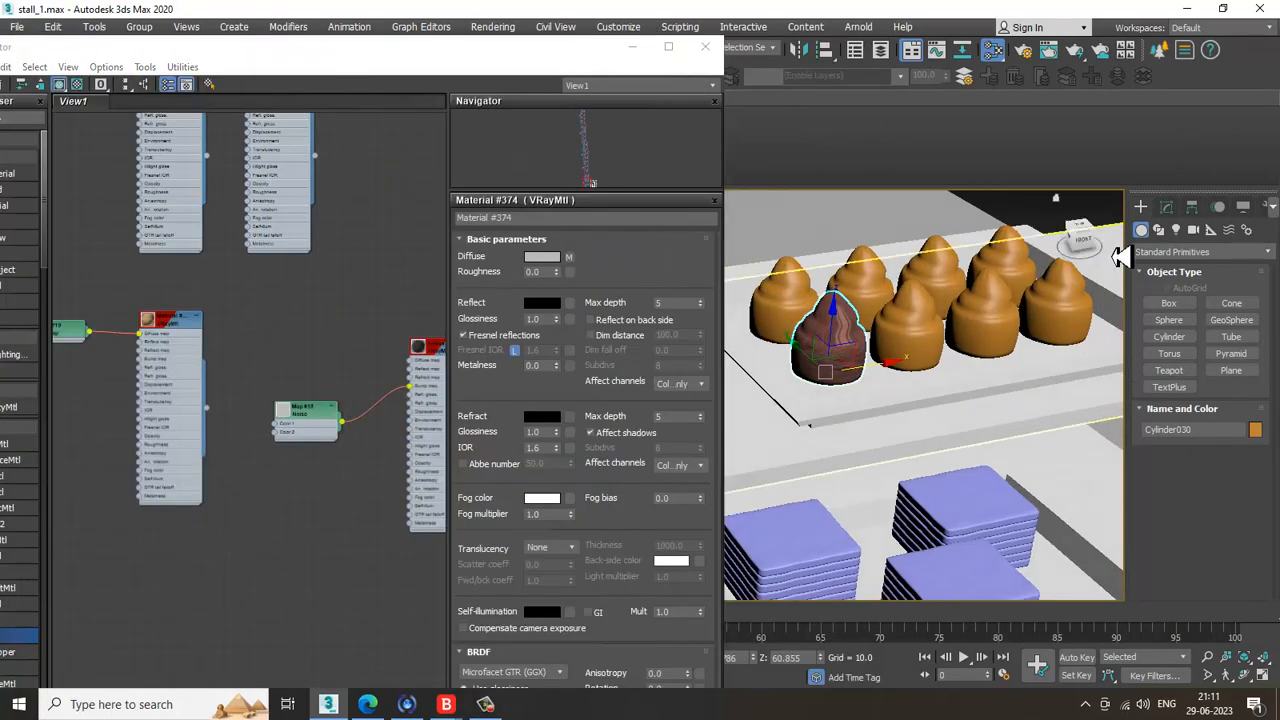
Step: Add a UVW Map modifier with Box mapping to the textured cupcake
left_click(1165, 214)
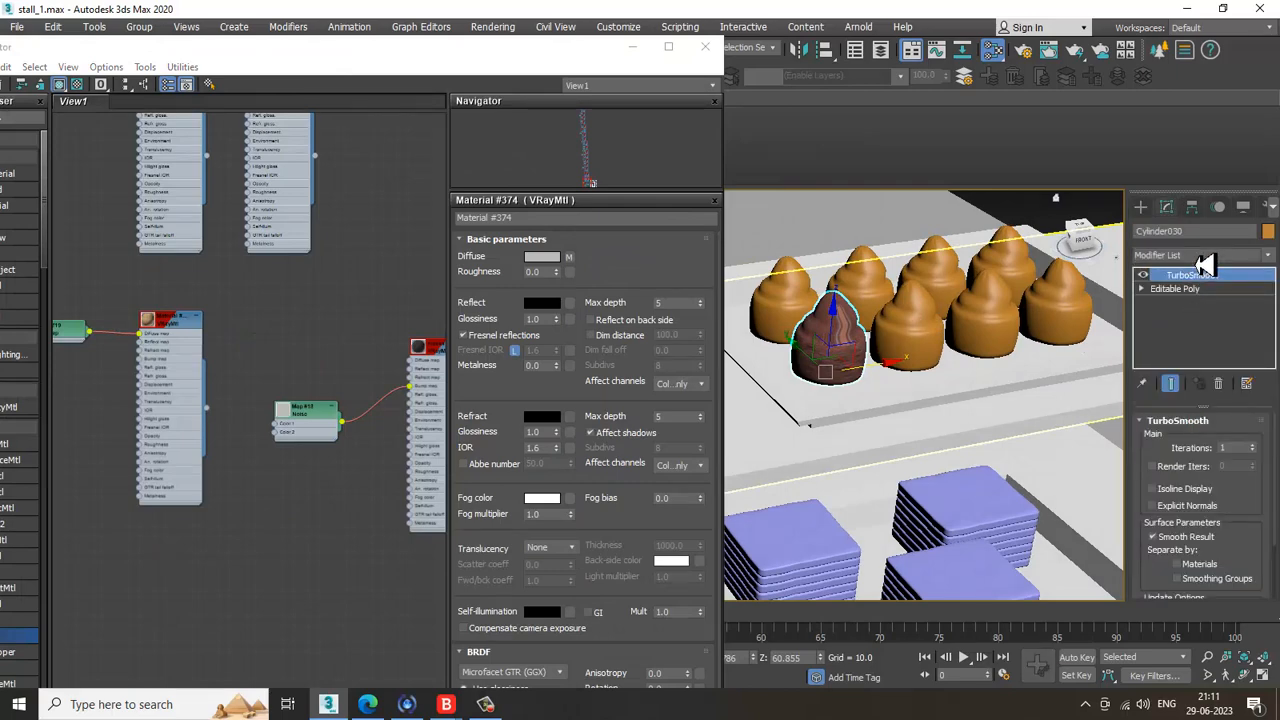
left_click(1203, 256)
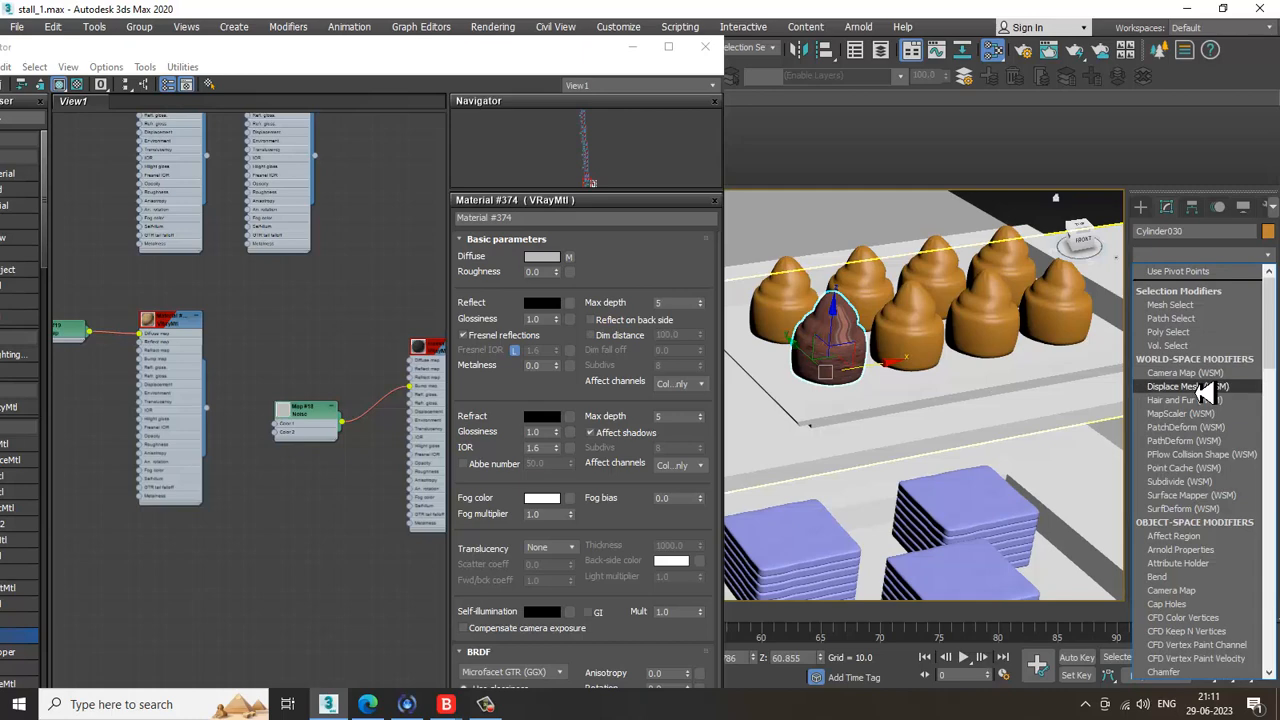
scroll(1205, 393, "down", 10)
left_click(1203, 526)
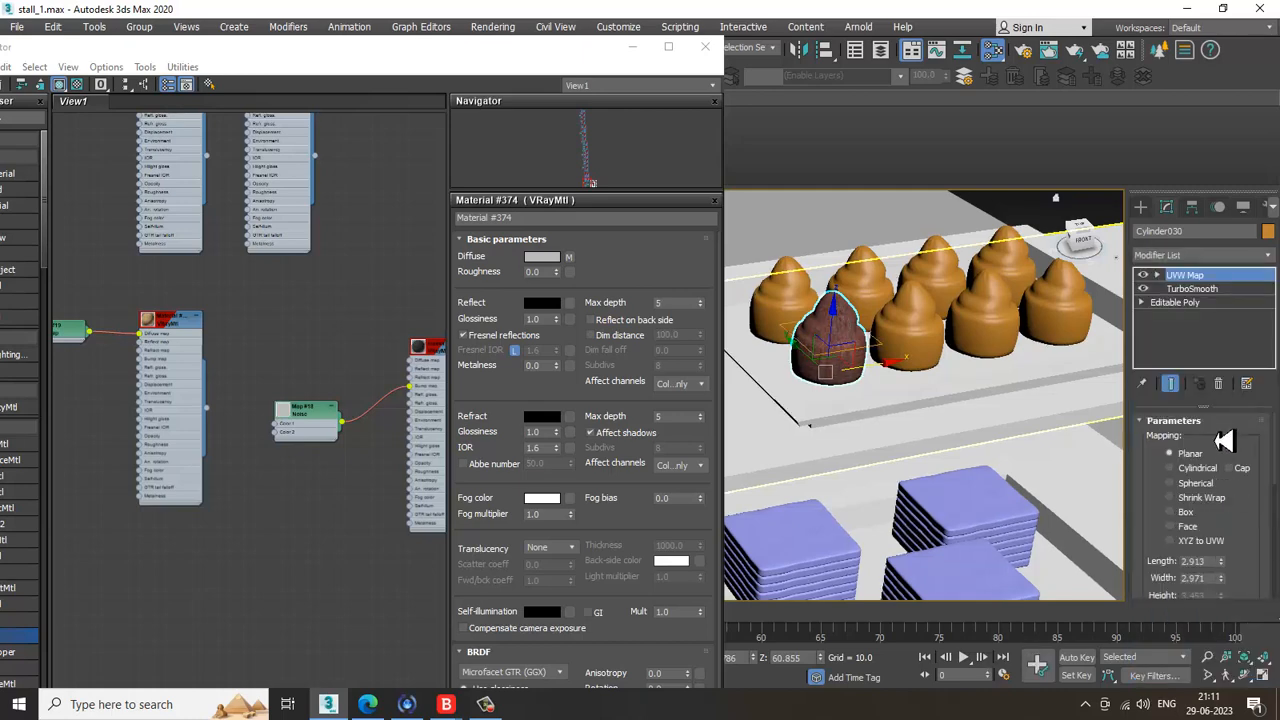
scroll(857, 360, "up", 4)
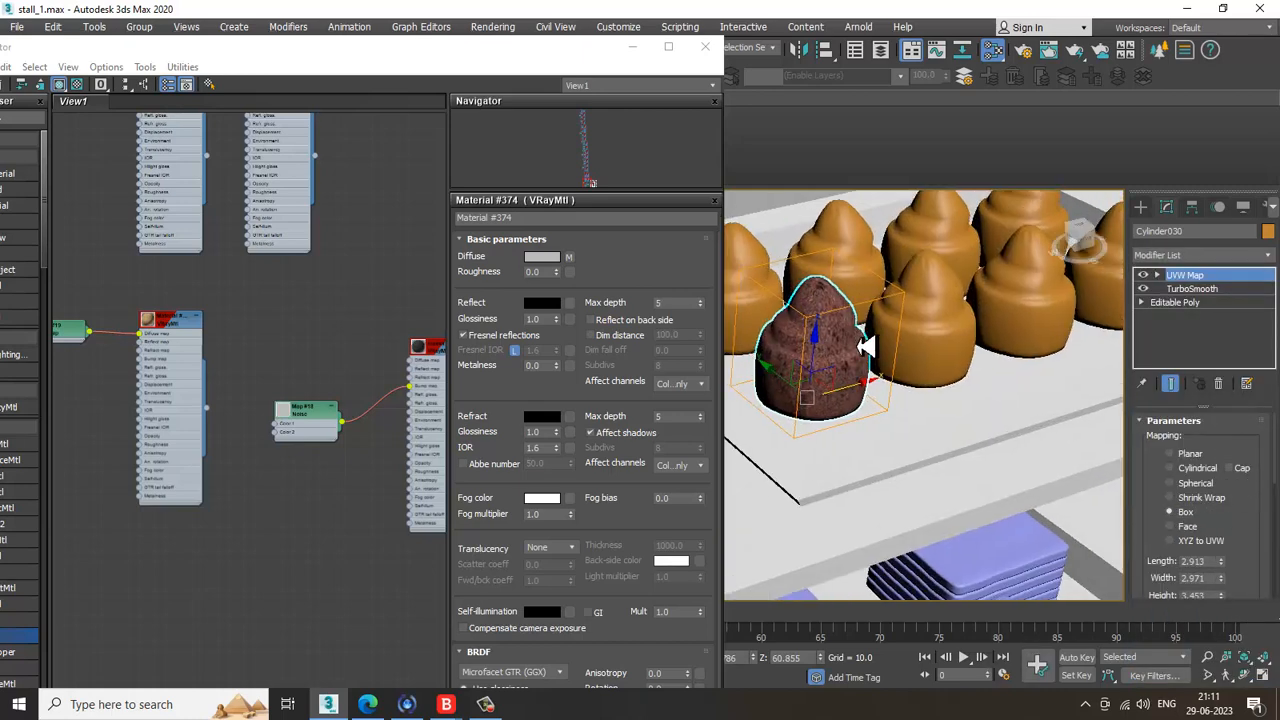
Step: Delete the seven untextured cupcakes from the upper shelf's end tray, keeping the textured one
left_click(940, 362)
scroll(931, 367, "down", 4)
left_click(960, 354, "ctrl")
left_click(990, 350, "ctrl")
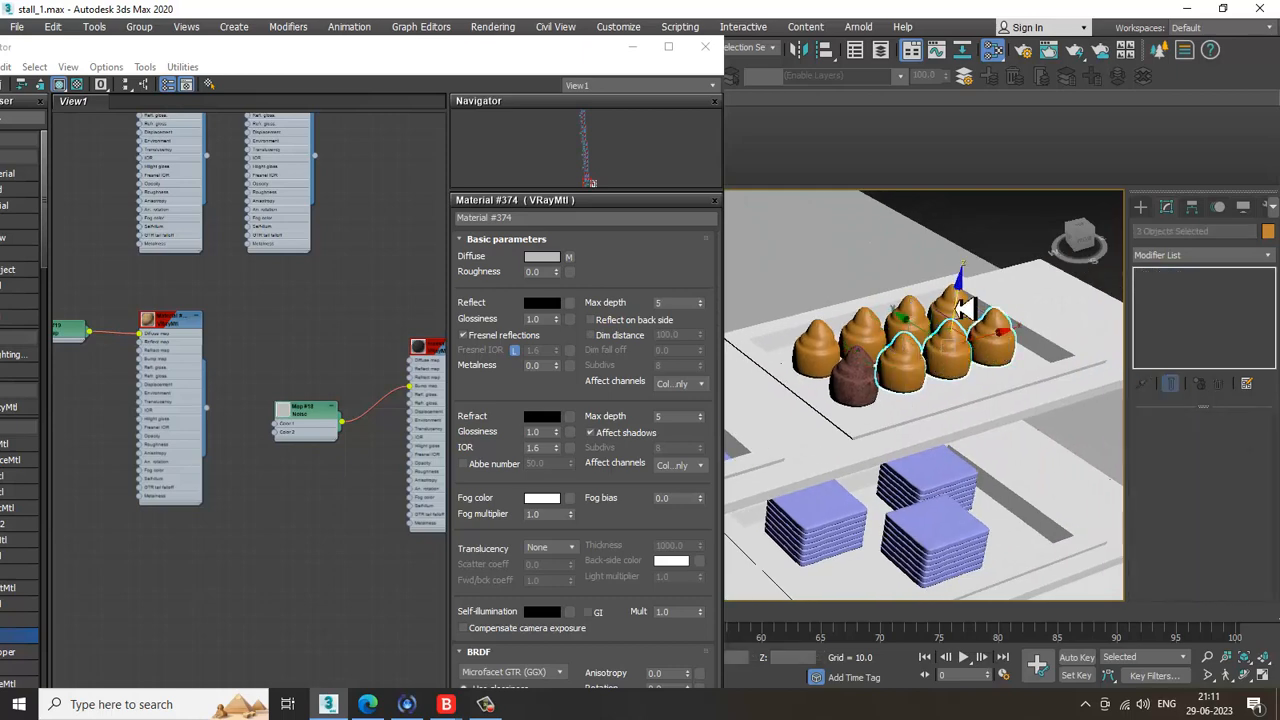
left_click(960, 306, "ctrl")
left_click(848, 345, "ctrl")
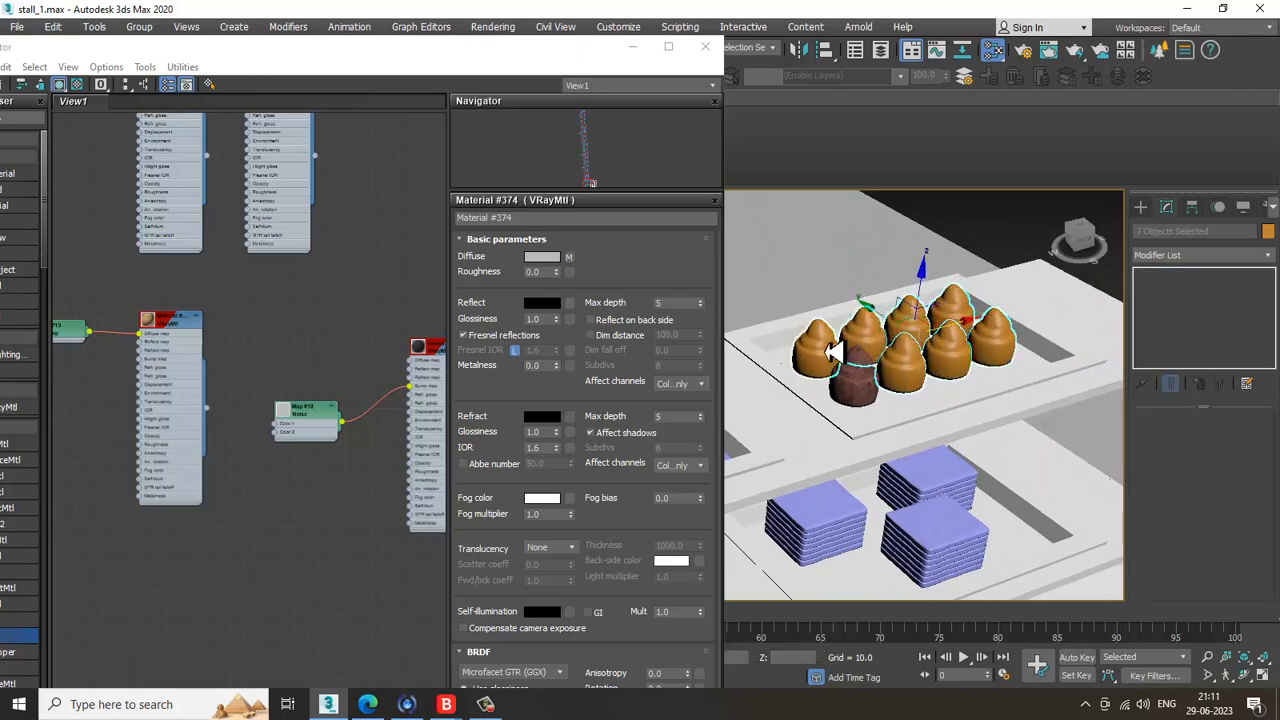
key("Delete")
Step: Copy the textured cupcake once along the Y axis to place a second one behind it
left_click(852, 392)
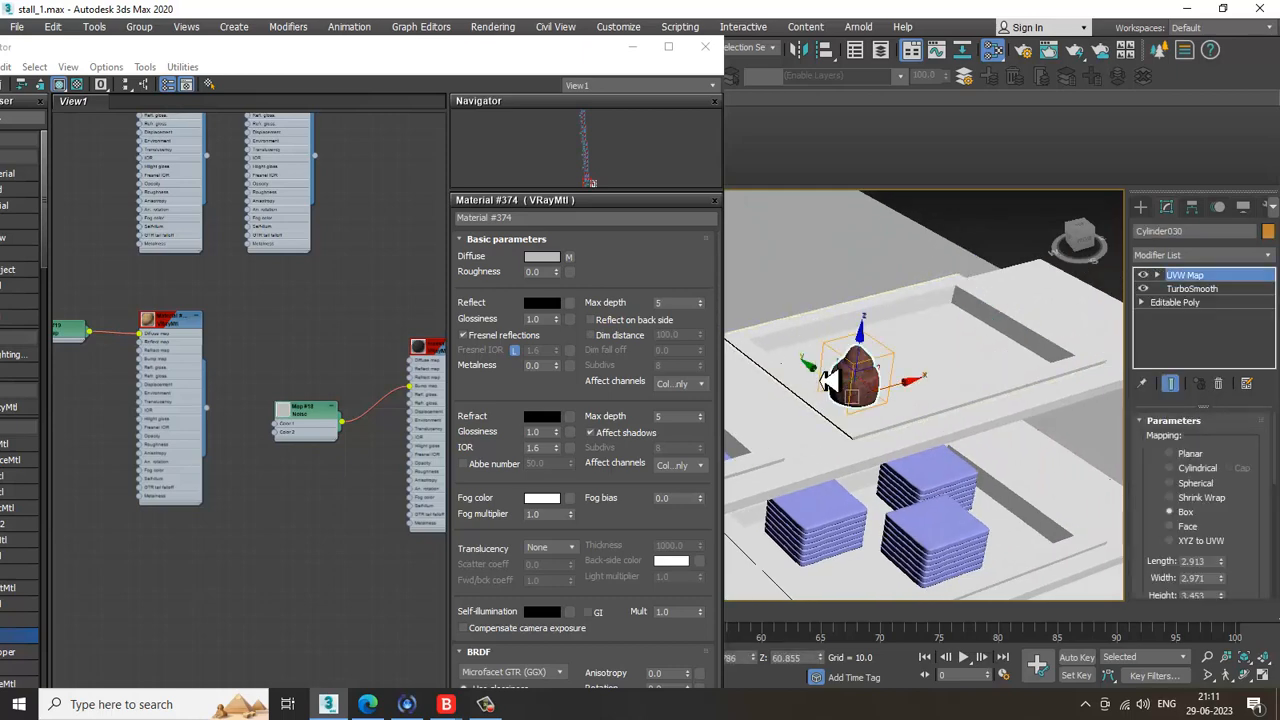
left_click_drag(803, 362, 766, 343, "shift")
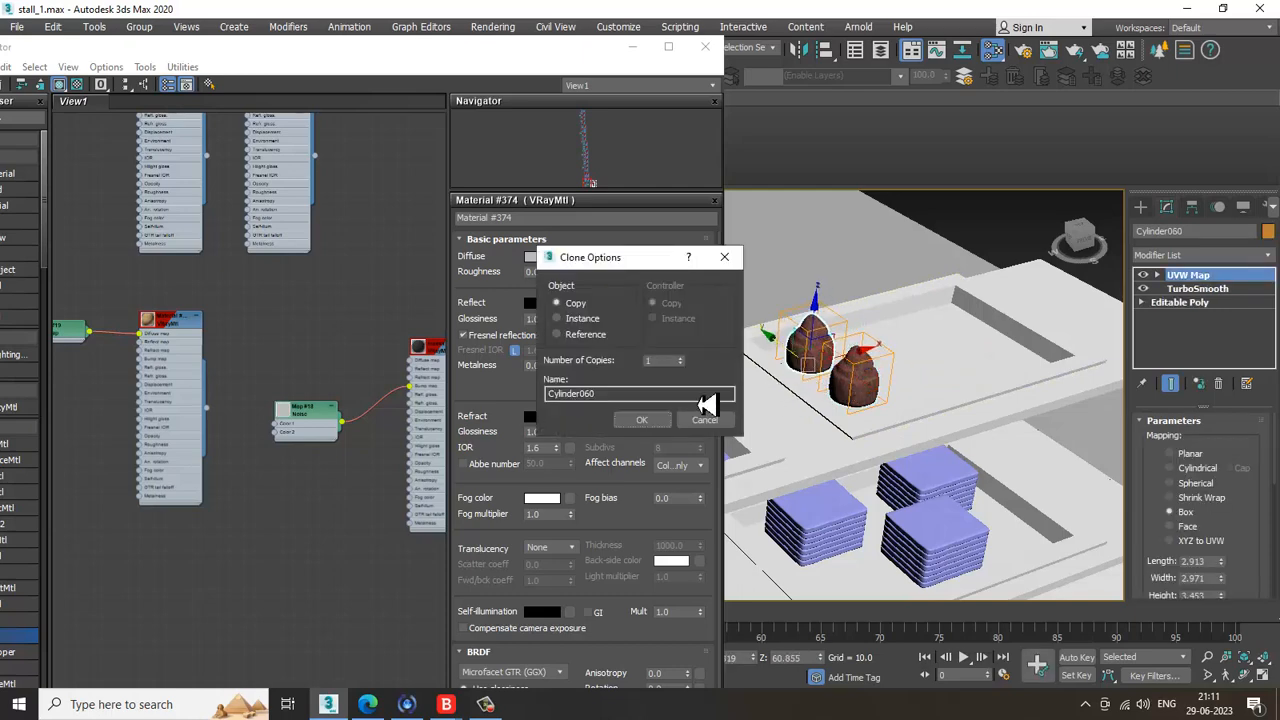
left_click(668, 430)
scroll(843, 373, "up", 5)
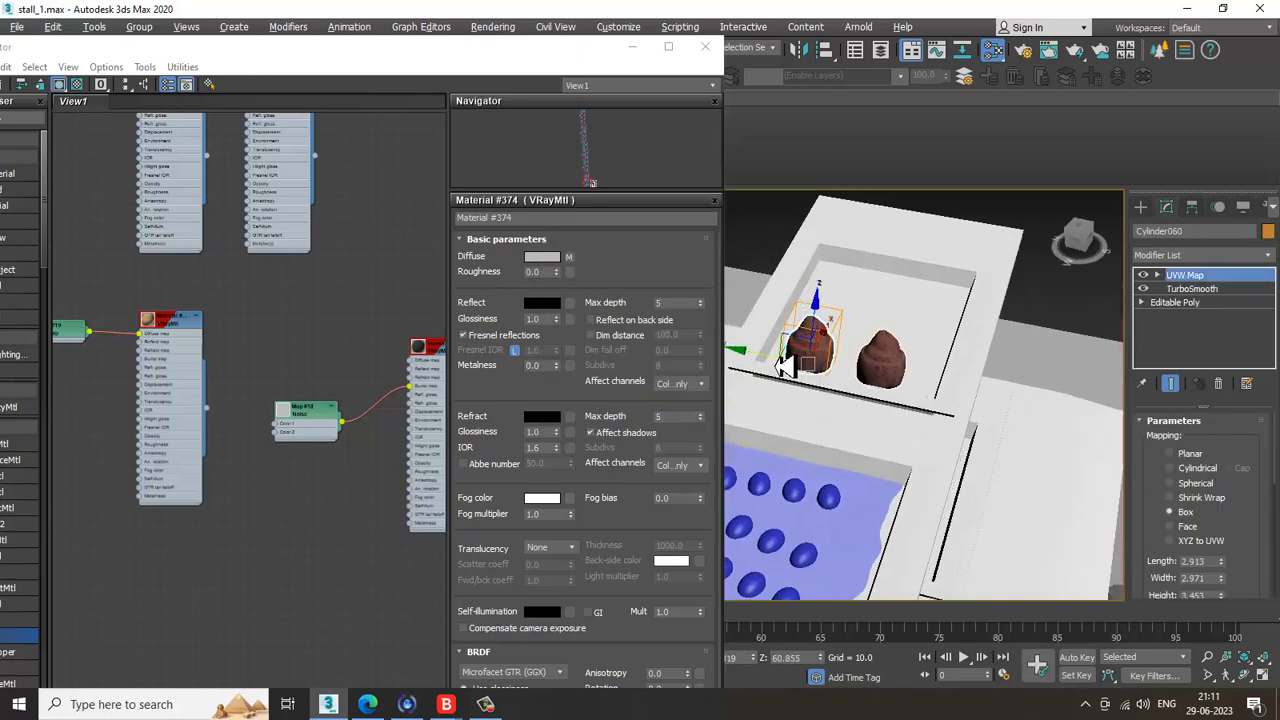
Step: Select both textured cupcakes and duplicate the pair along the tray's length as four copies
left_click(871, 363, "ctrl")
middle_click_drag(971, 389, 906, 386, "alt")
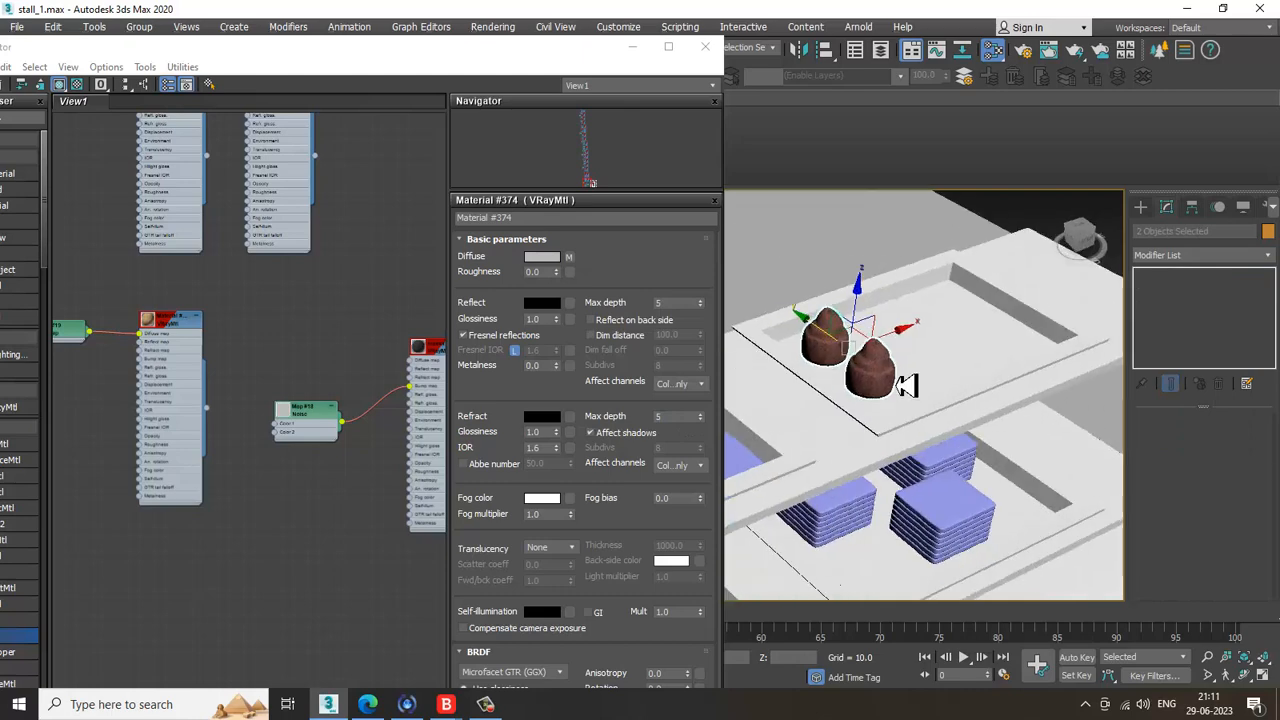
left_click_drag(903, 345, 948, 338, "shift")
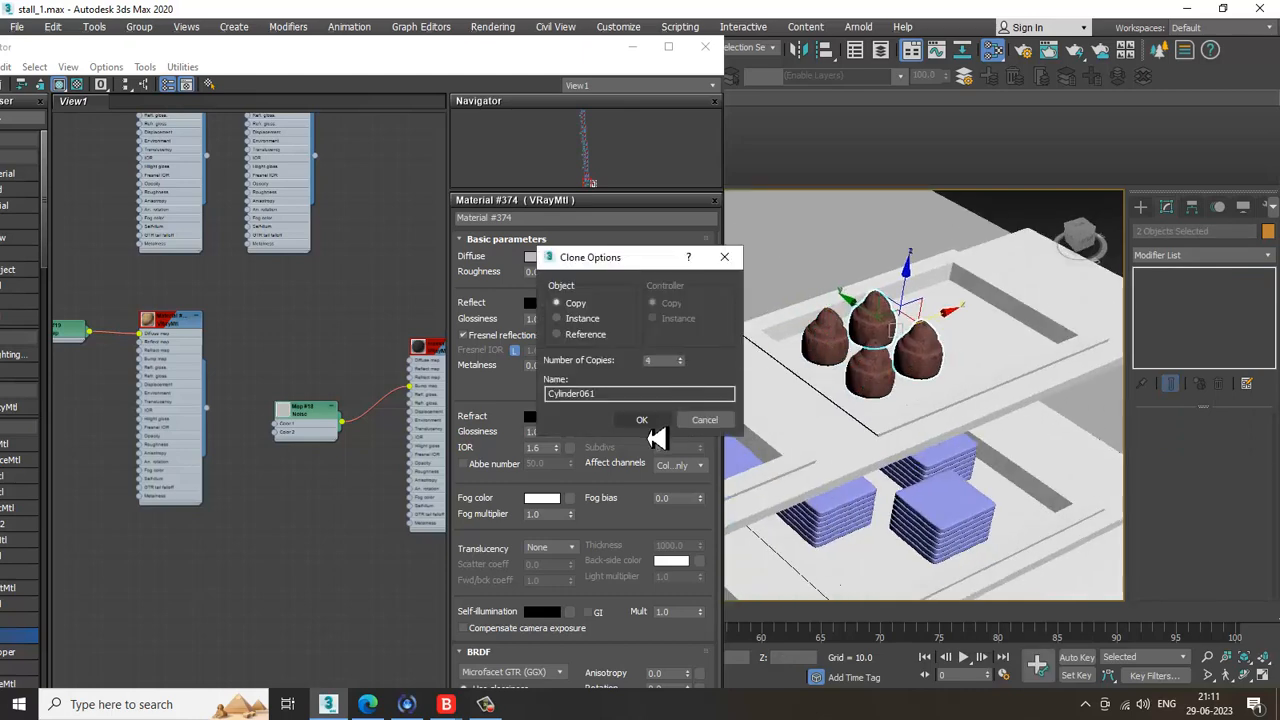
left_click(650, 424)
mouse_move(852, 402)
middle_mouse_down("alt")
mouse_move(937, 388)
mouse_move(903, 402)
middle_mouse_up("alt")
left_click(983, 392)
Step: Select all sixteen blue round pieces on the upper shelf's lilac-filled tray and assign the chocolate VRayMtl material to them
scroll(983, 392, "down", 3)
scroll(901, 387, "down", 2)
scroll(900, 385, "up", 5)
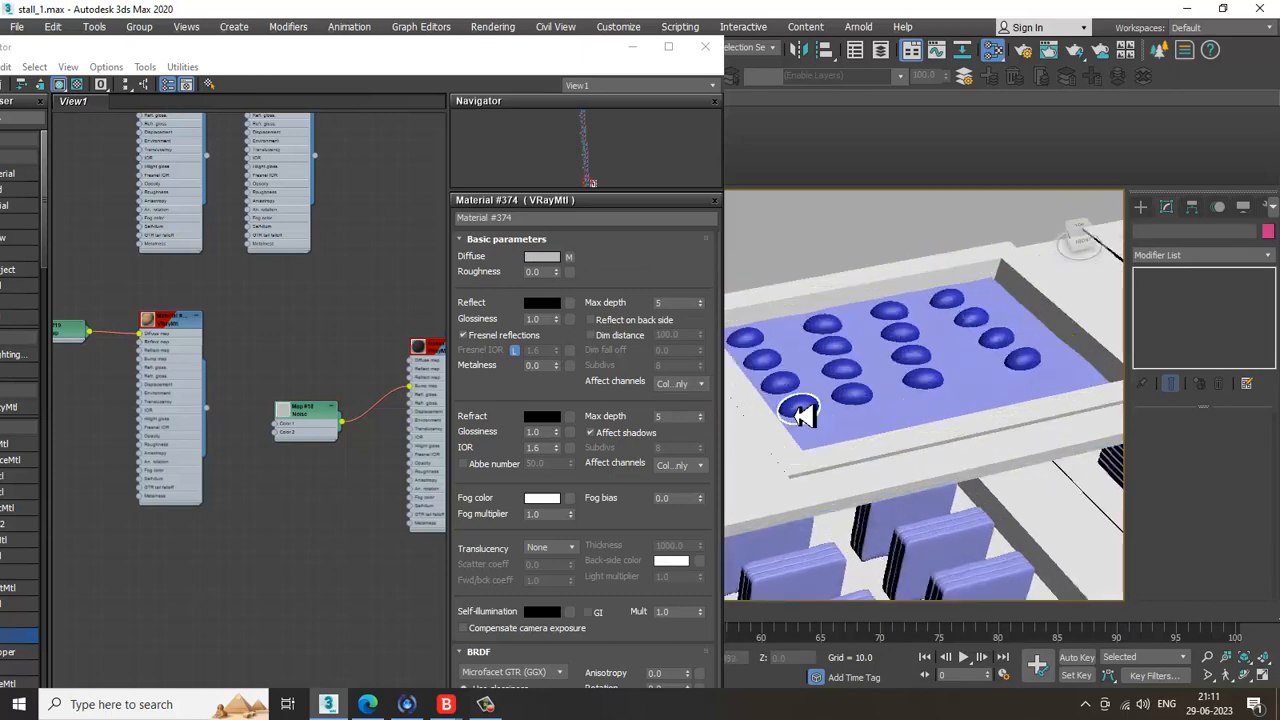
left_click(800, 405)
left_click(764, 360, "ctrl")
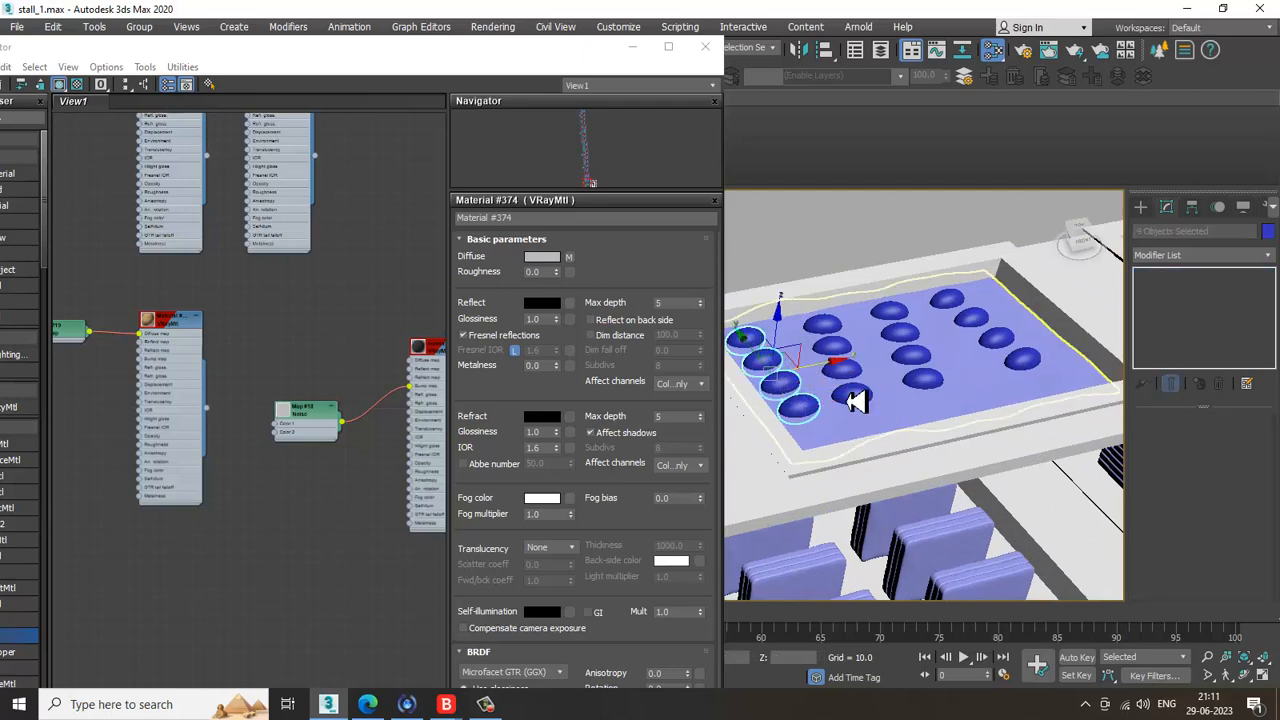
left_click(854, 397, "ctrl")
left_click(838, 350, "ctrl")
left_click(829, 328, "ctrl")
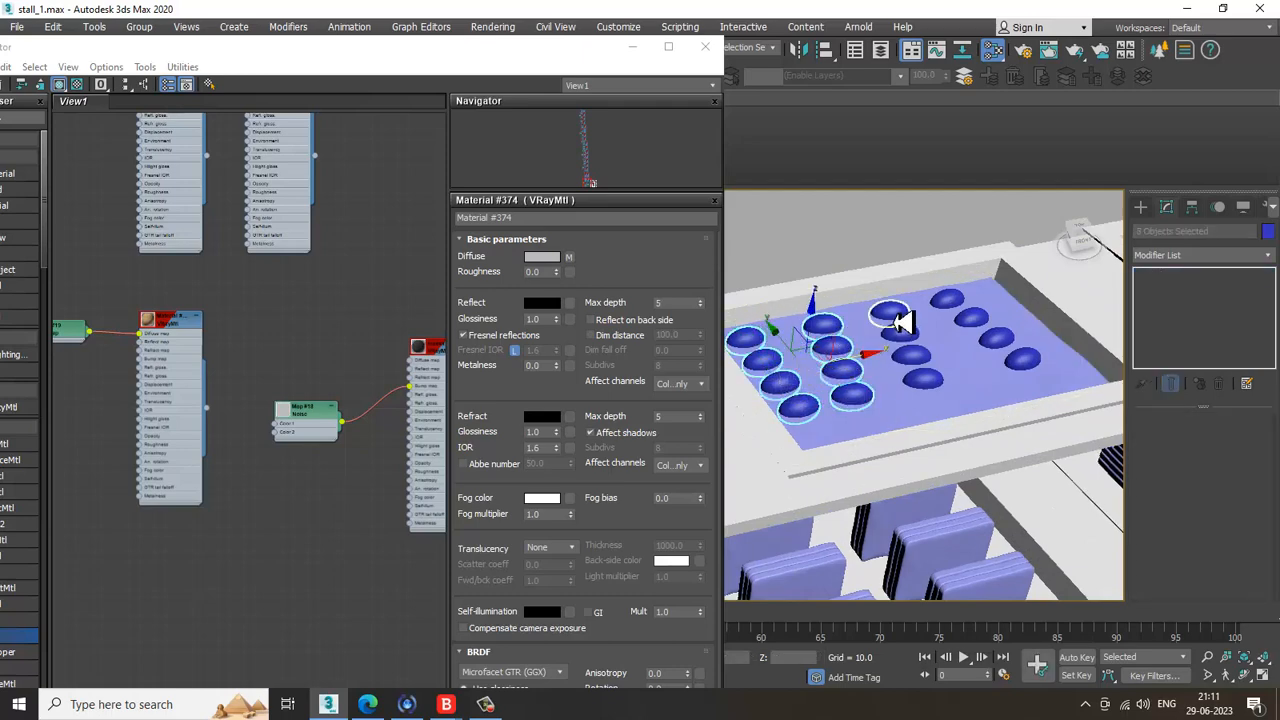
left_click(893, 316, "ctrl")
left_click(902, 339, "ctrl")
left_click(912, 357, "ctrl")
left_click(922, 379, "ctrl")
left_click(1021, 361, "ctrl")
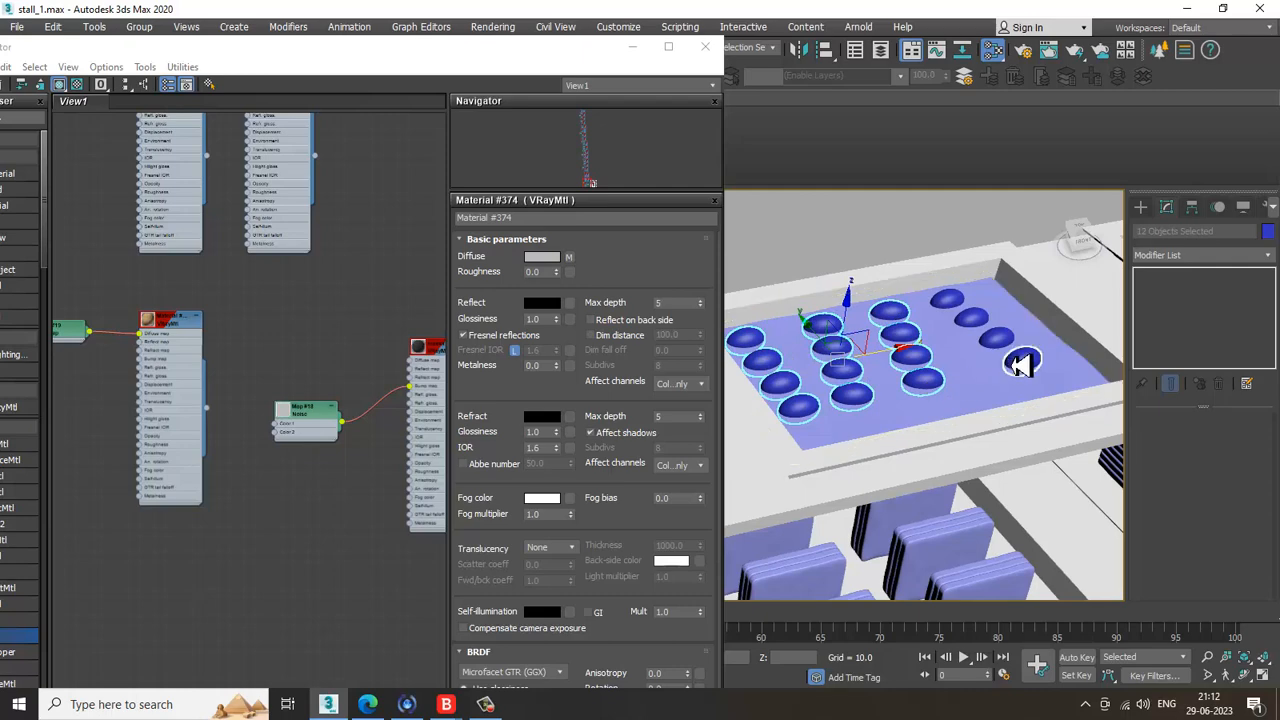
left_click(998, 341, "ctrl")
left_click(972, 321, "ctrl")
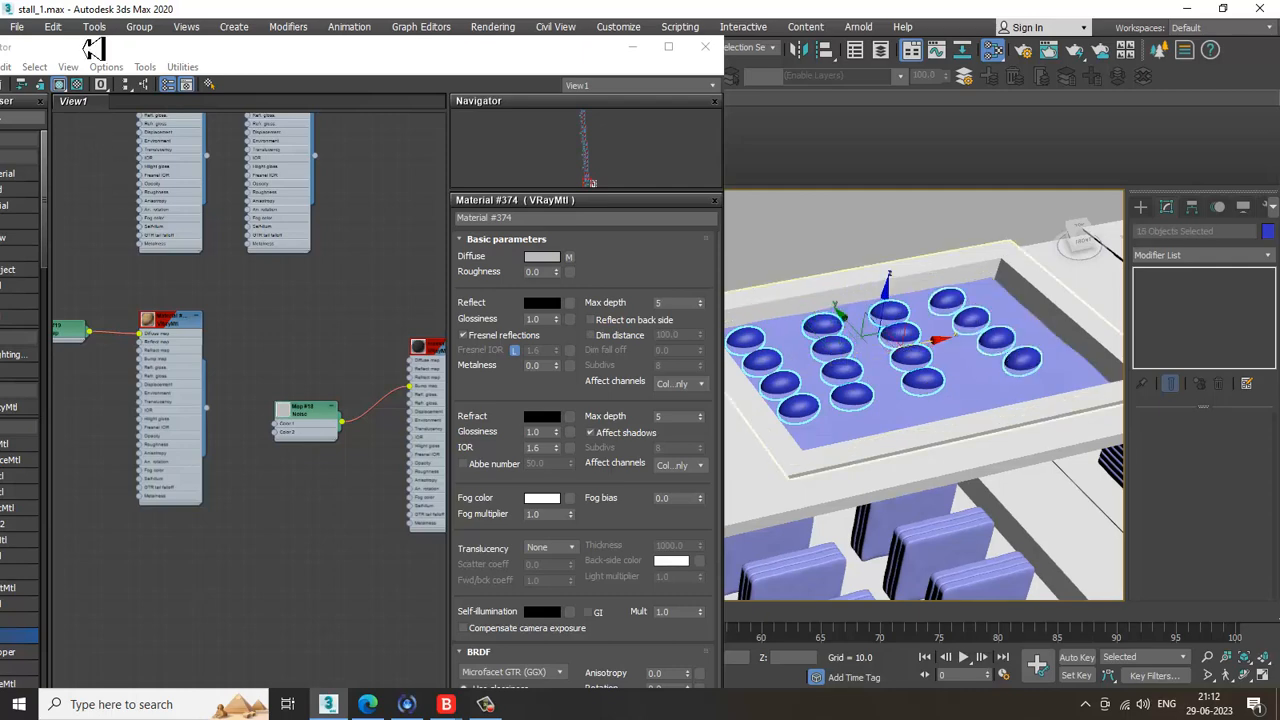
left_click_drag(93, 48, 203, 58)
left_click(86, 87)
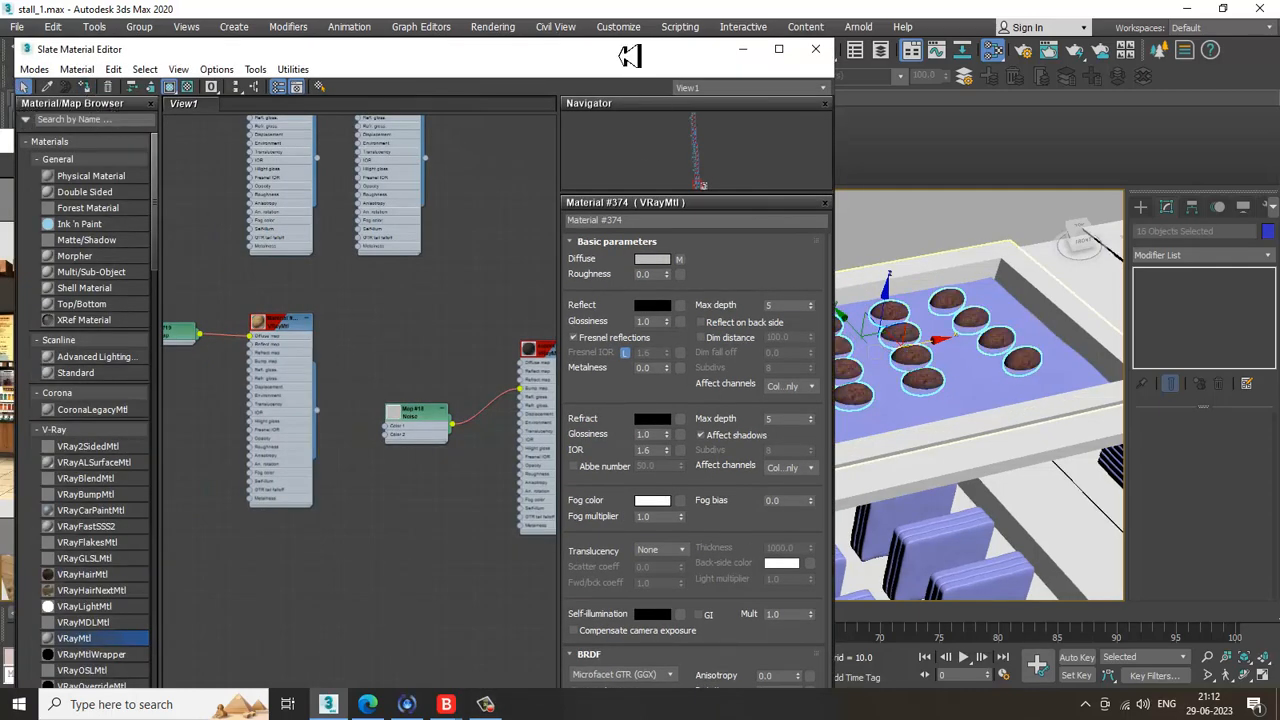
Step: Assign the same chocolate material to the wavy plane beneath the round pieces and minimize the Slate Material Editor
left_click_drag(645, 49, 533, 56)
left_click(1068, 370)
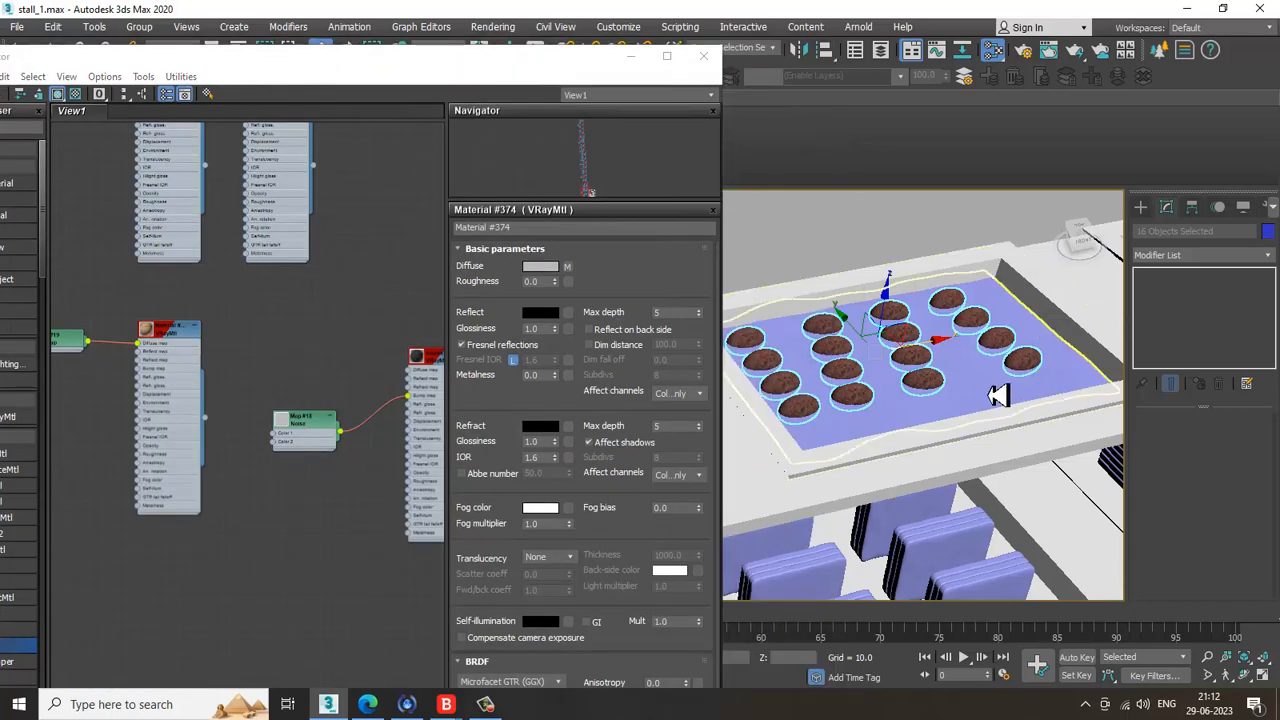
middle_click_drag(912, 404, 926, 407)
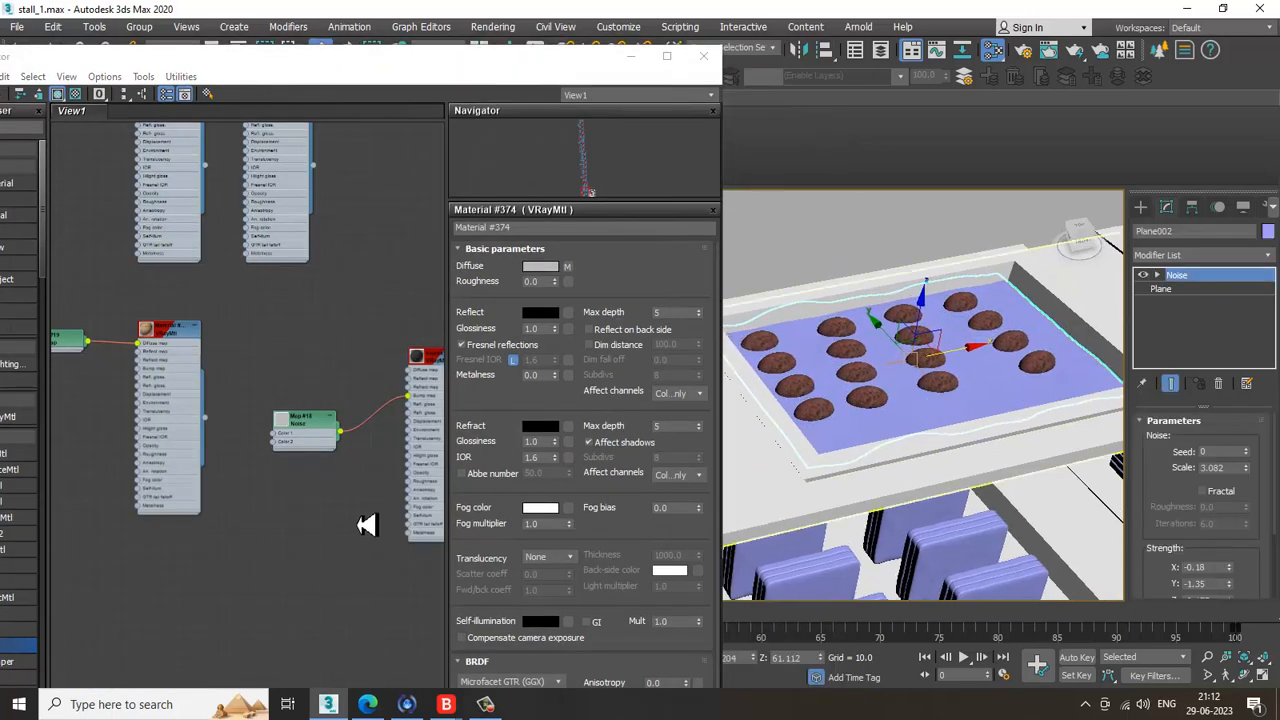
left_click_drag(241, 60, 426, 74)
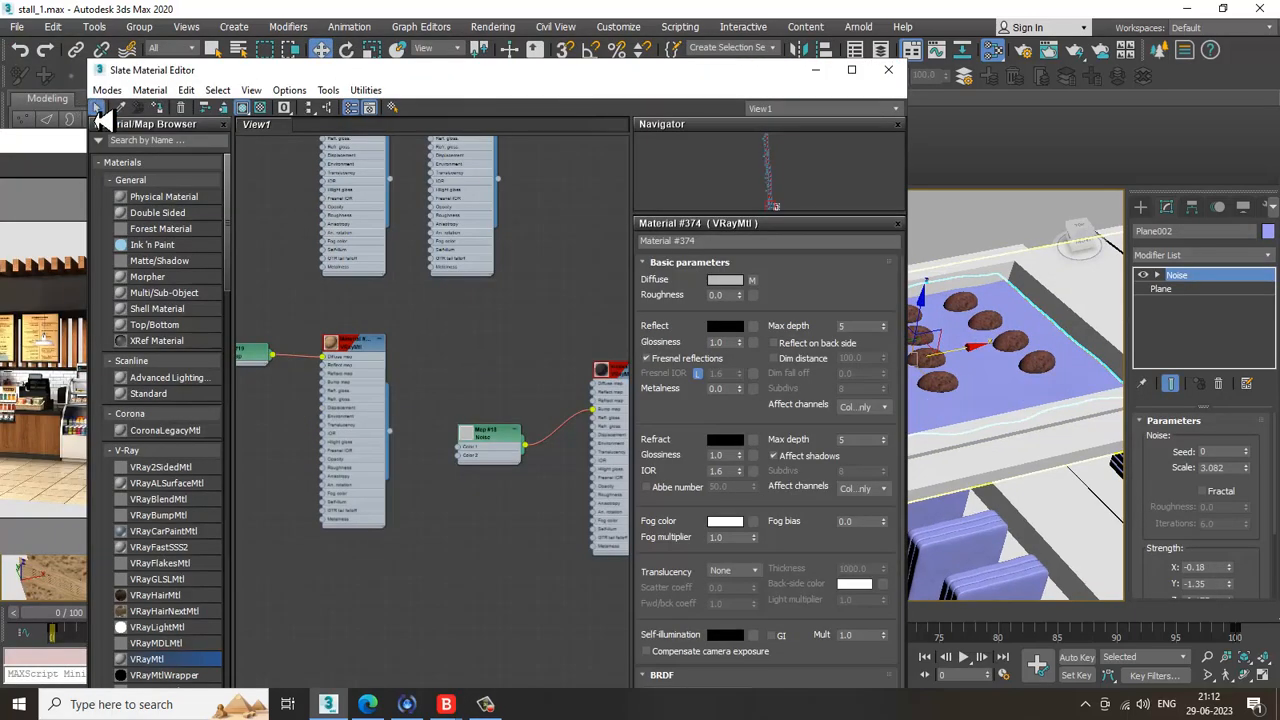
left_click(158, 108)
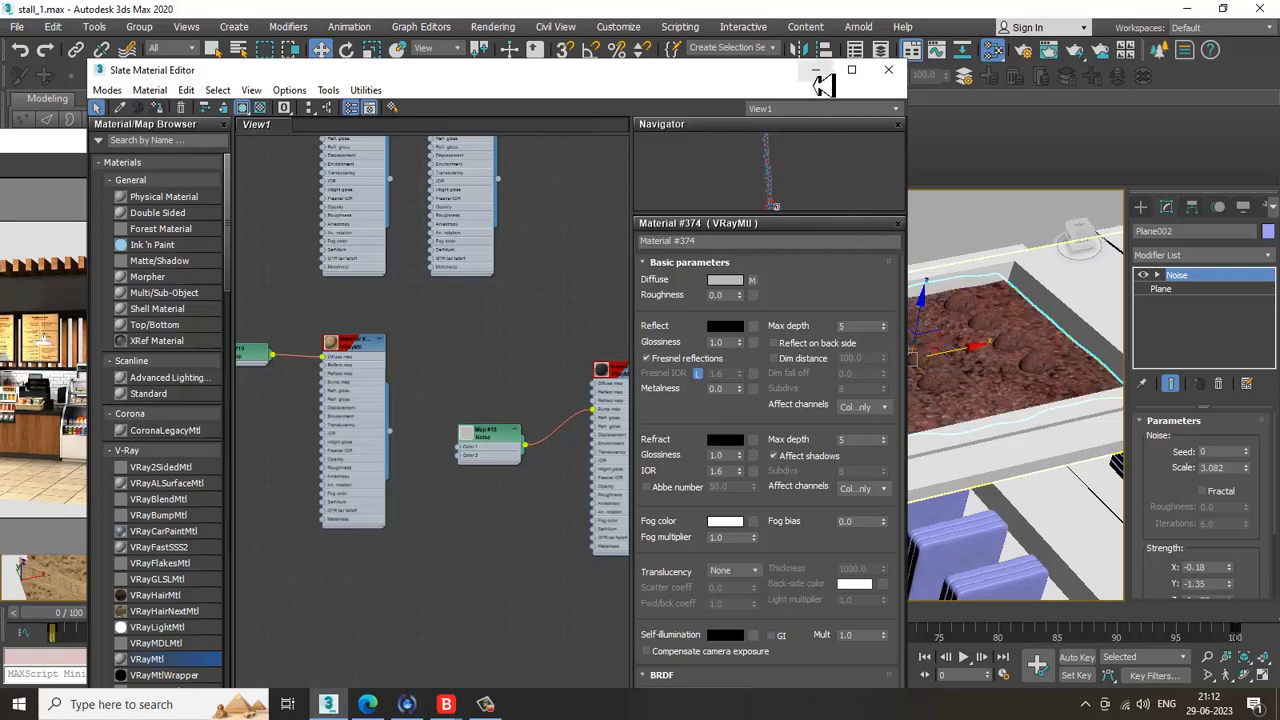
left_click(816, 72)
Step: Add a UVW Map modifier with Box mapping to the wavy chocolate plane
left_click(1205, 255)
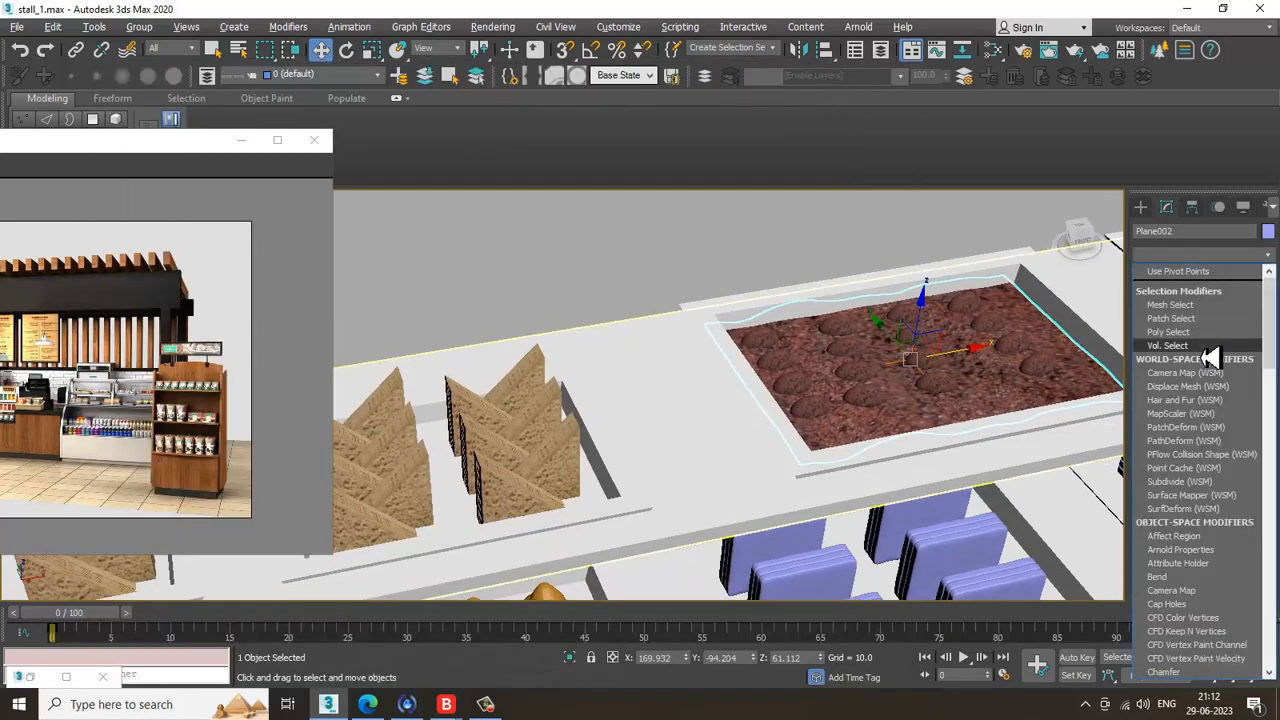
key("u")
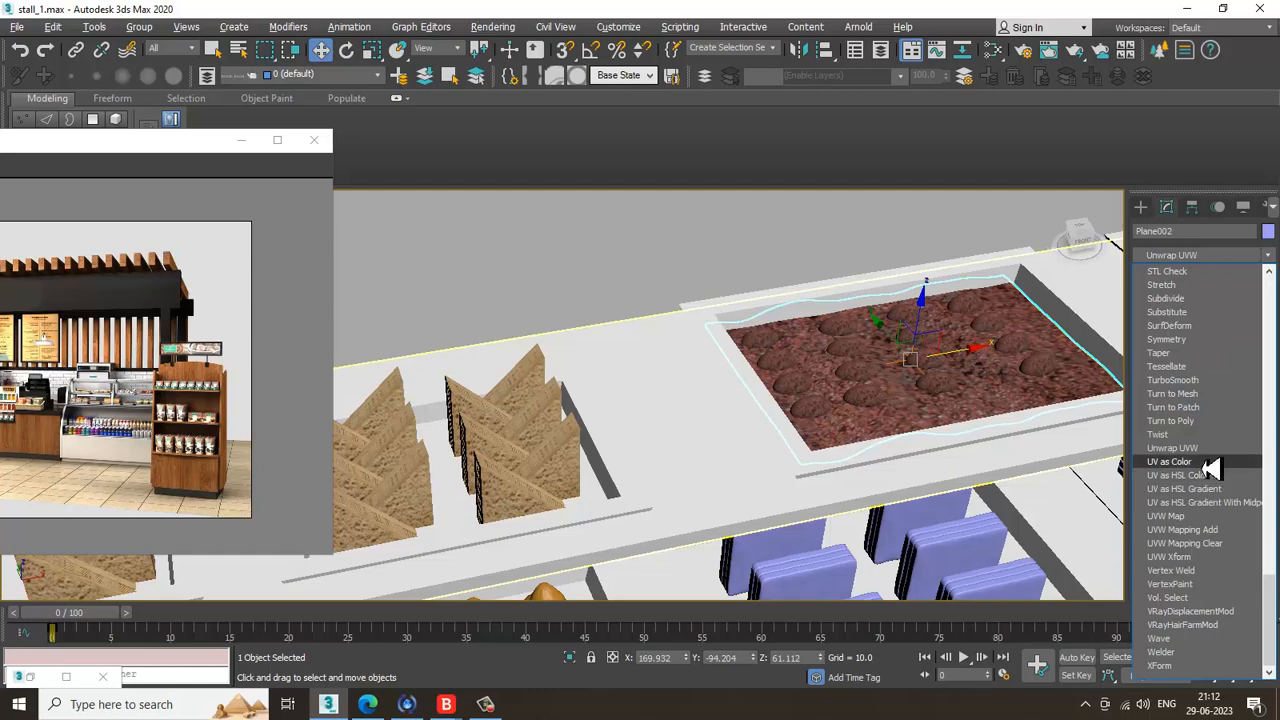
left_click(1195, 516)
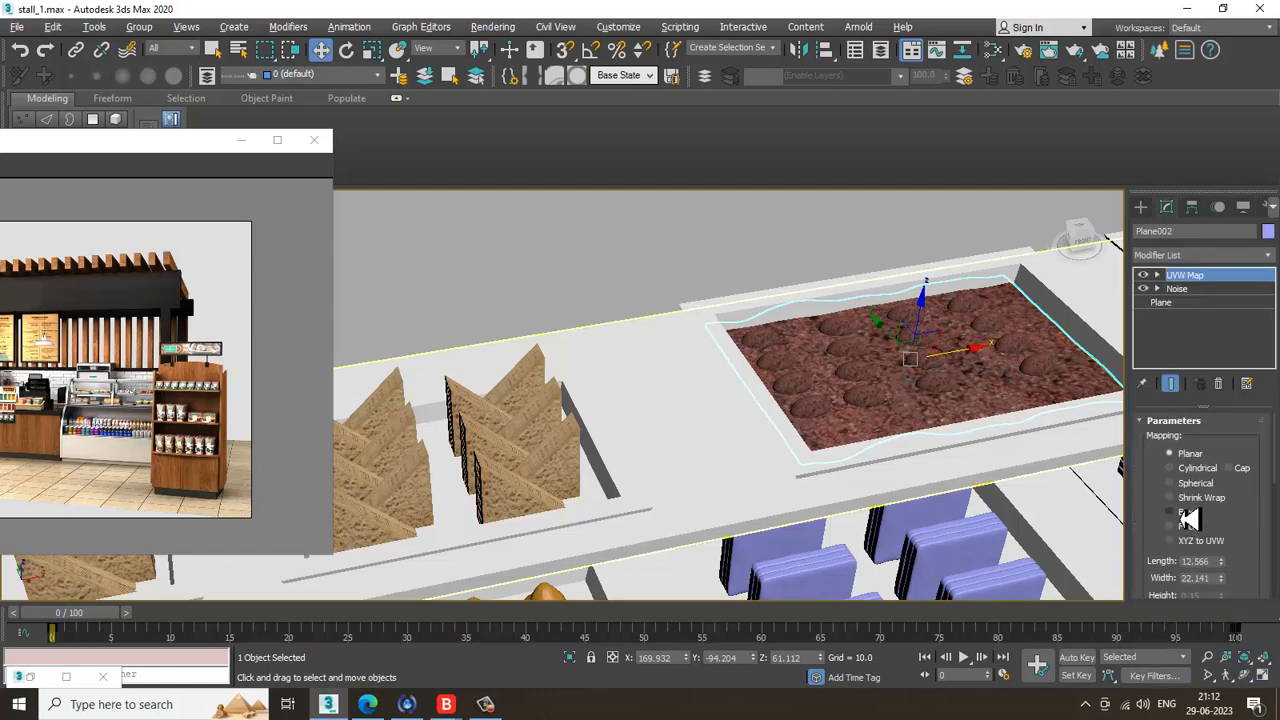
middle_click_drag(920, 445, 877, 407, "alt")
Step: Try clearing the chocolate material's diffuse map and undo that change
key("m")
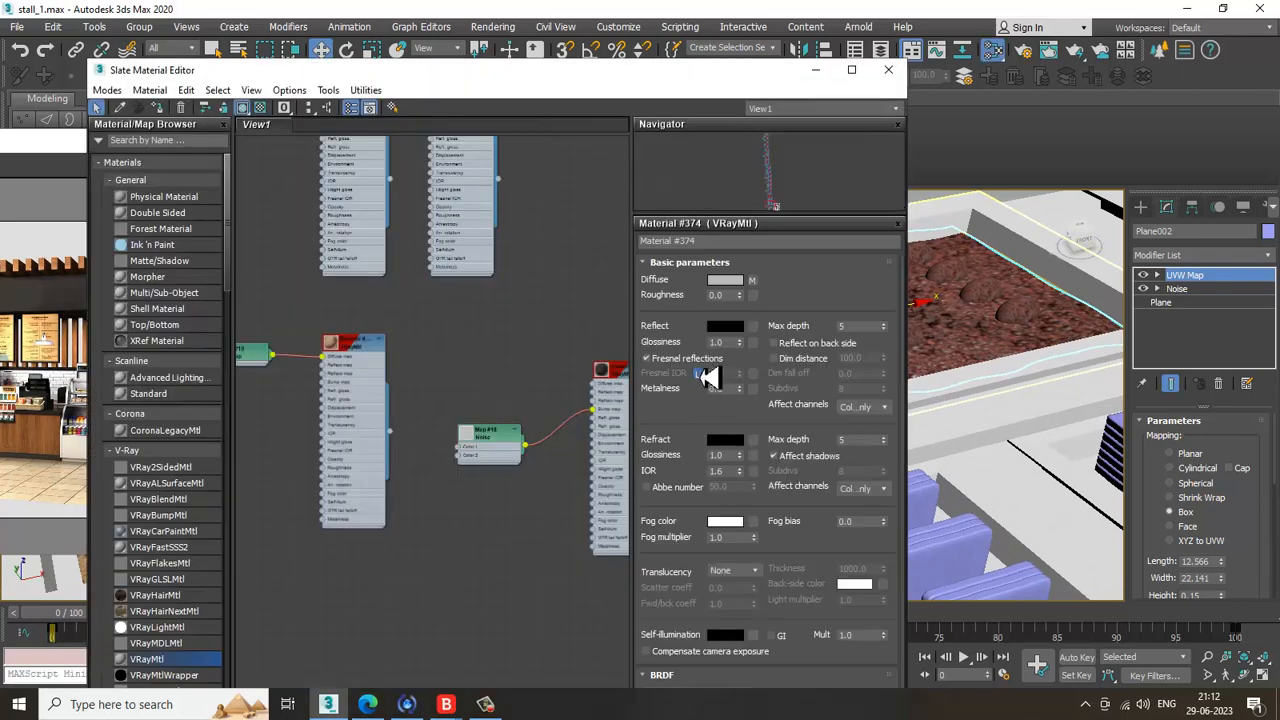
right_click(750, 284)
left_click(786, 330)
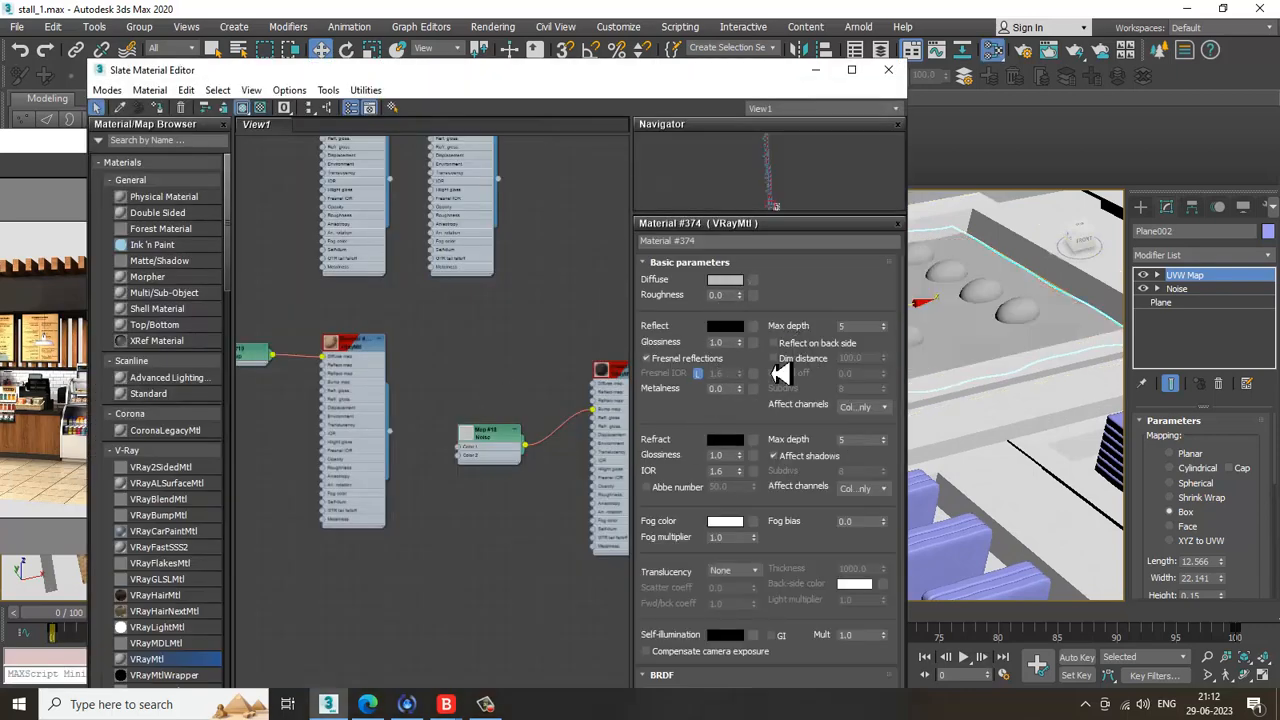
key("ctrl+z")
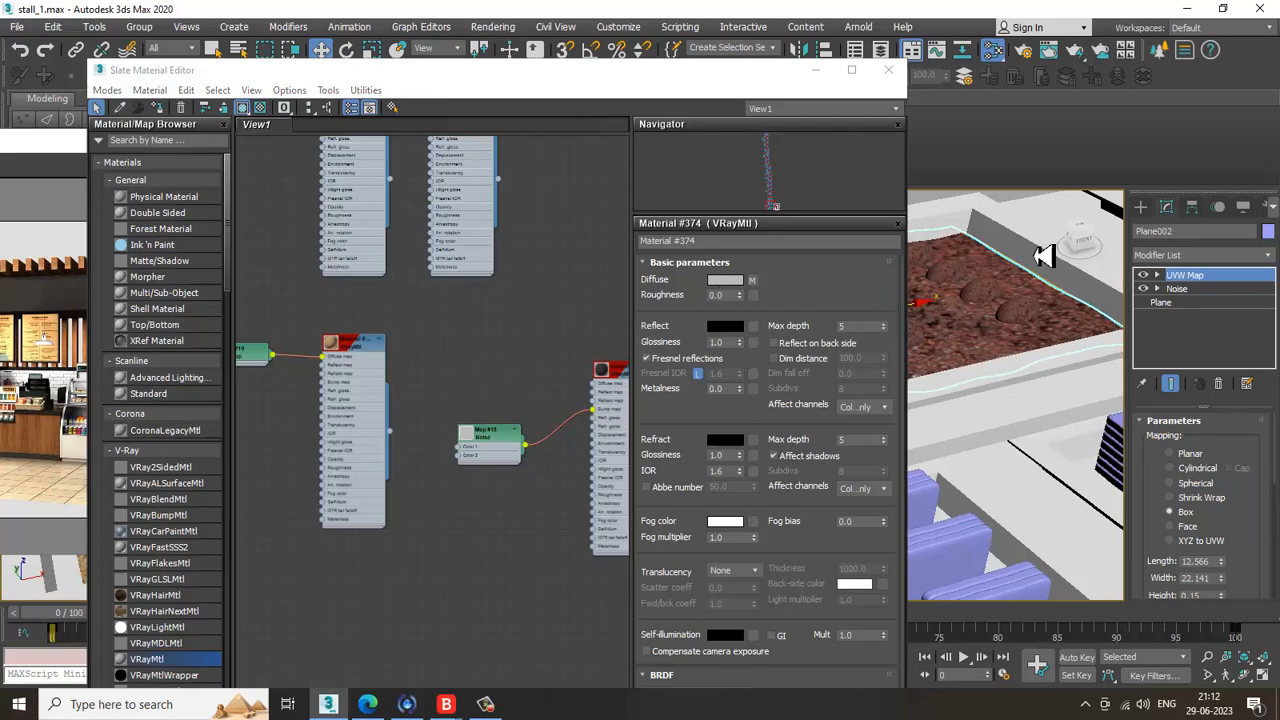
left_click(815, 70)
Step: Delete all the pink untextured sandwiches from the lower shelf's tray beside the orange cupcakes
scroll(790, 290, "down", 5)
scroll(777, 294, "up", 5)
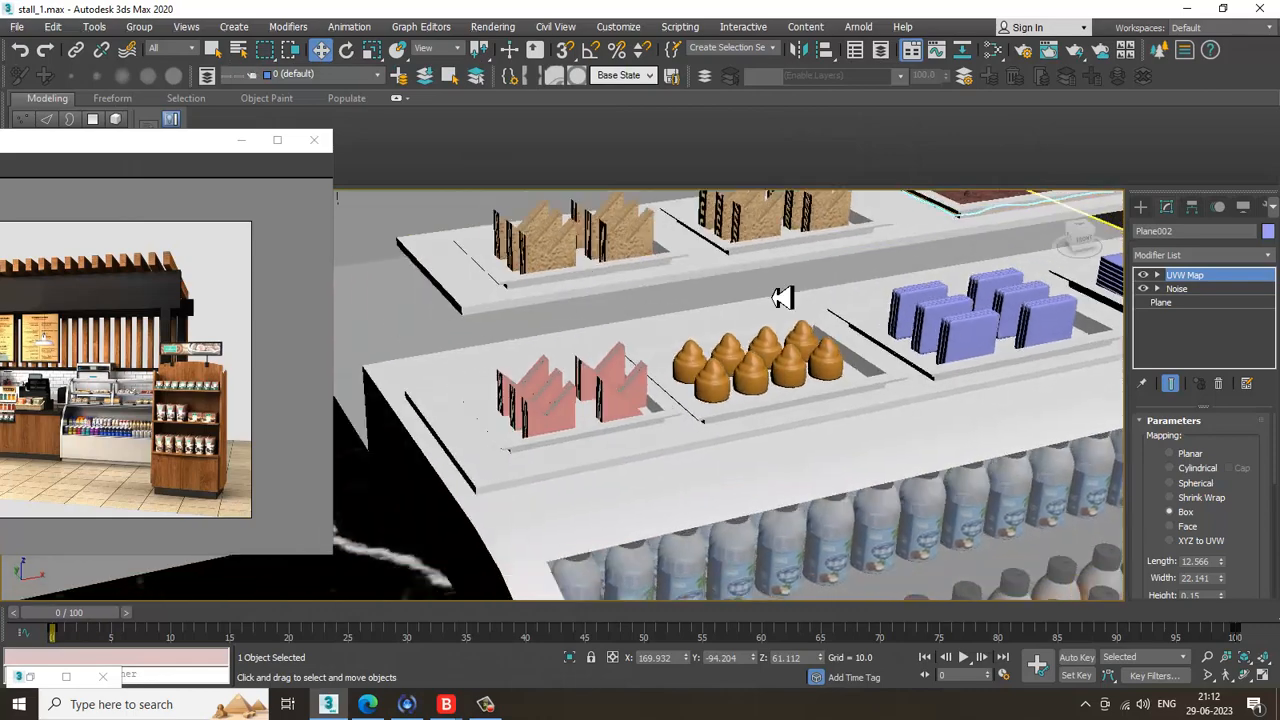
left_click(640, 385)
scroll(642, 385, "up", 4)
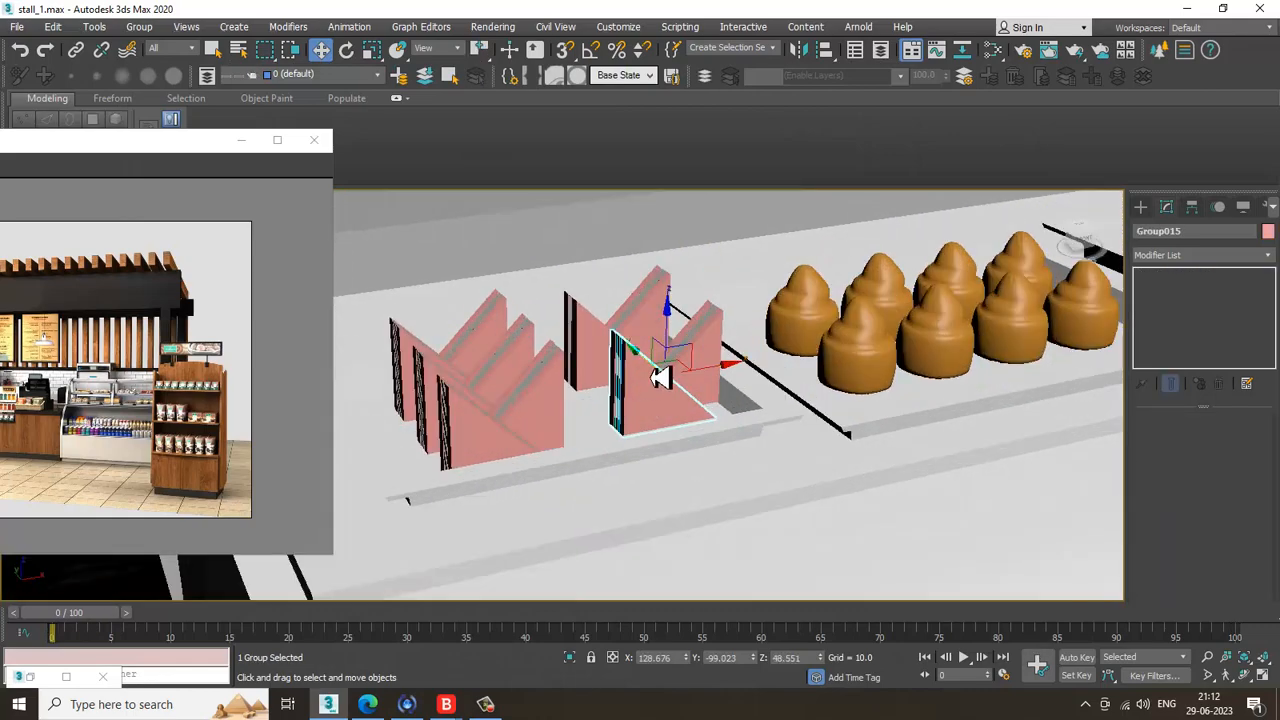
left_click(686, 346, "ctrl")
left_click(643, 312, "ctrl")
left_click(511, 321, "ctrl")
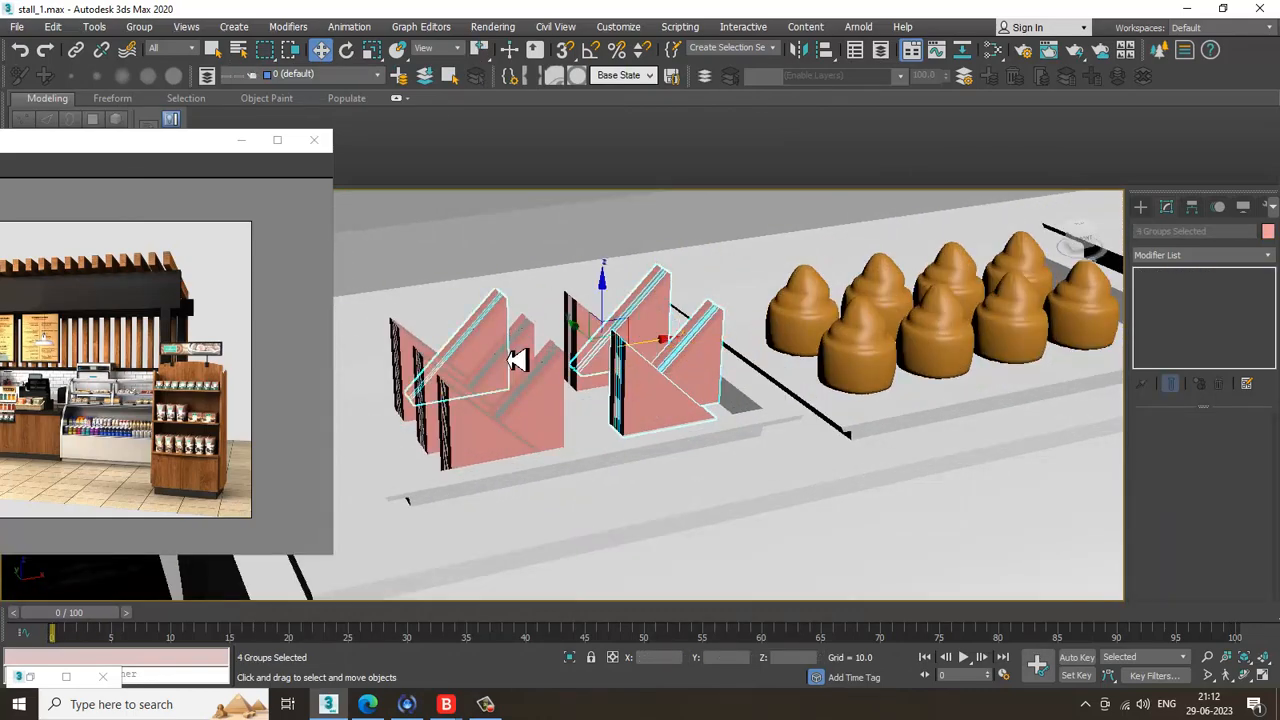
left_click(518, 360, "ctrl")
left_click(543, 405, "ctrl")
left_click(483, 434, "ctrl")
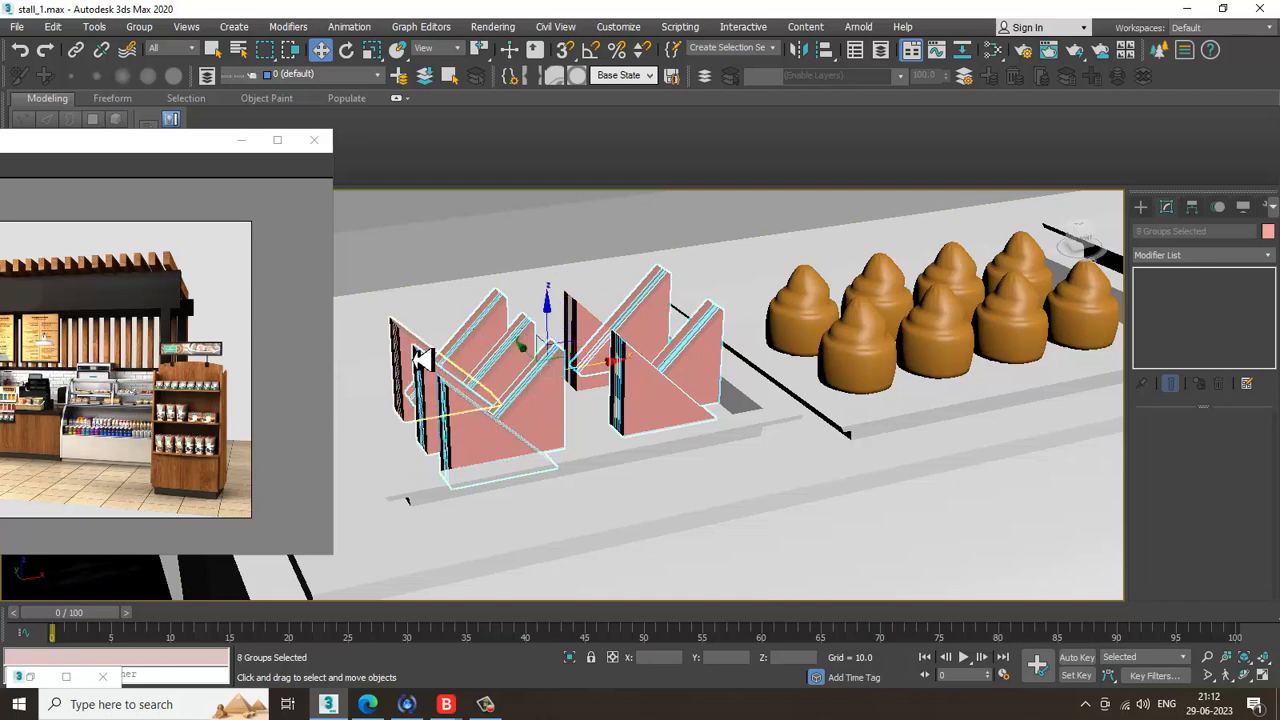
key("Delete")
scroll(612, 432, "up", 2)
left_click(612, 432)
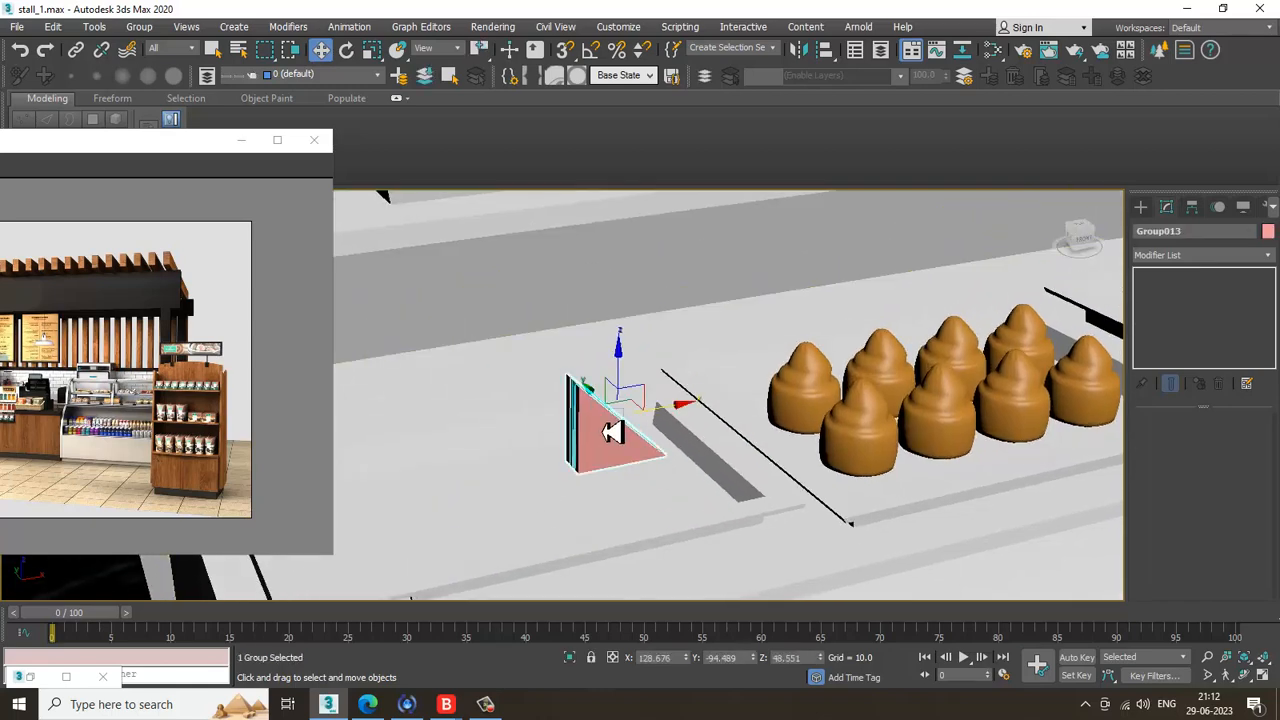
key("Delete")
Step: Select the twelve bread-textured sandwiches on the upper shelf's end tray and clone them down to the emptied tray on the lower shelf
middle_click_drag(602, 368, 650, 458)
scroll(650, 458, "down", 3)
scroll(560, 340, "up", 2)
left_click(565, 346)
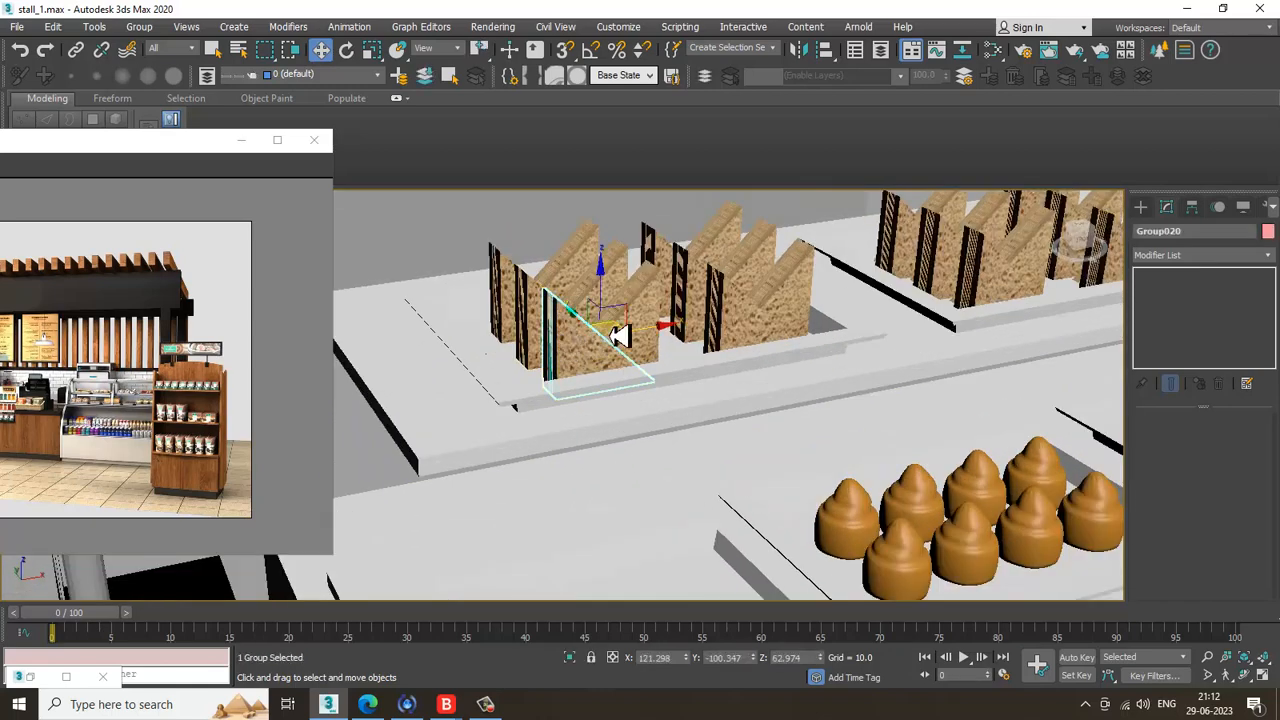
left_click(642, 311, "ctrl")
left_click(590, 286, "ctrl")
left_click(545, 279, "ctrl")
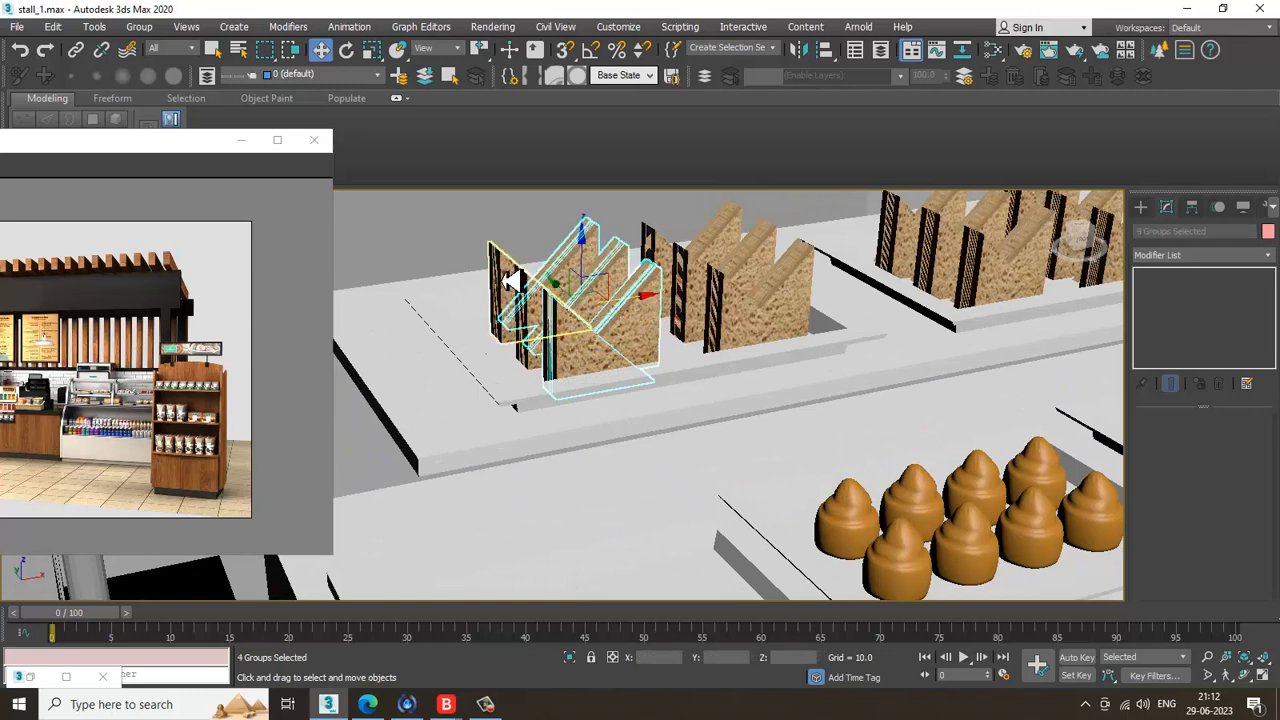
left_click(510, 281, "ctrl")
left_click(546, 313, "ctrl")
left_click(720, 306, "ctrl")
left_click(771, 306, "ctrl")
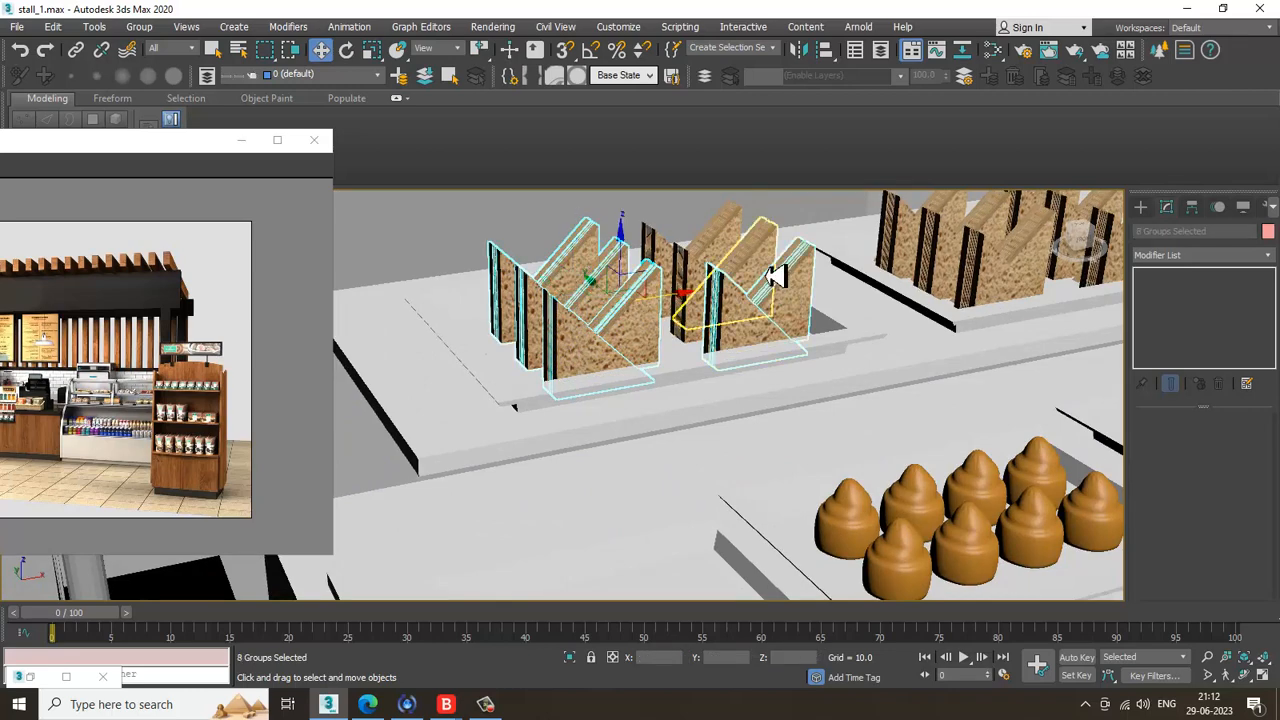
left_click(775, 277, "ctrl")
left_click(735, 240, "ctrl")
left_click(690, 265, "ctrl")
left_click(655, 240, "ctrl")
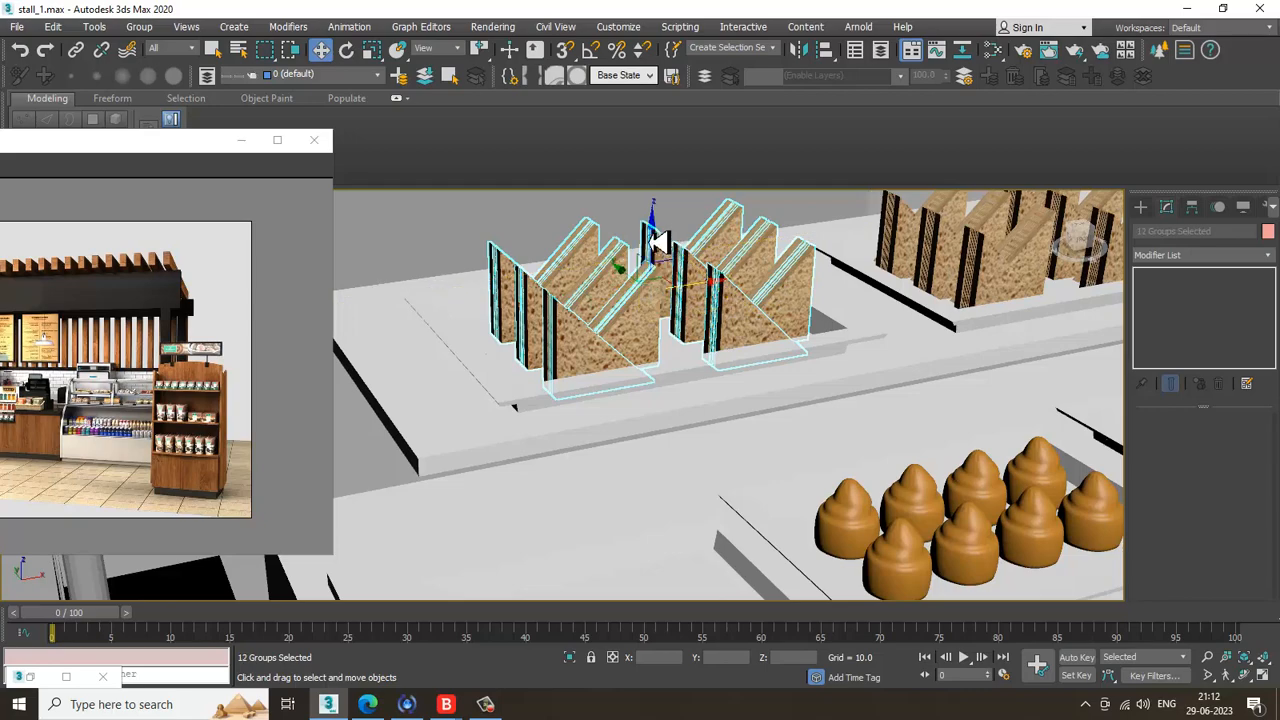
mouse_move(657, 240)
left_mouse_down("shift")
mouse_move(668, 500)
mouse_move(606, 471)
left_mouse_up("shift")
left_click(640, 418)
Step: Lower the twelve copied sandwiches about 1.1 units so they rest in the lower shelf's tray
scroll(723, 477, "up", 6)
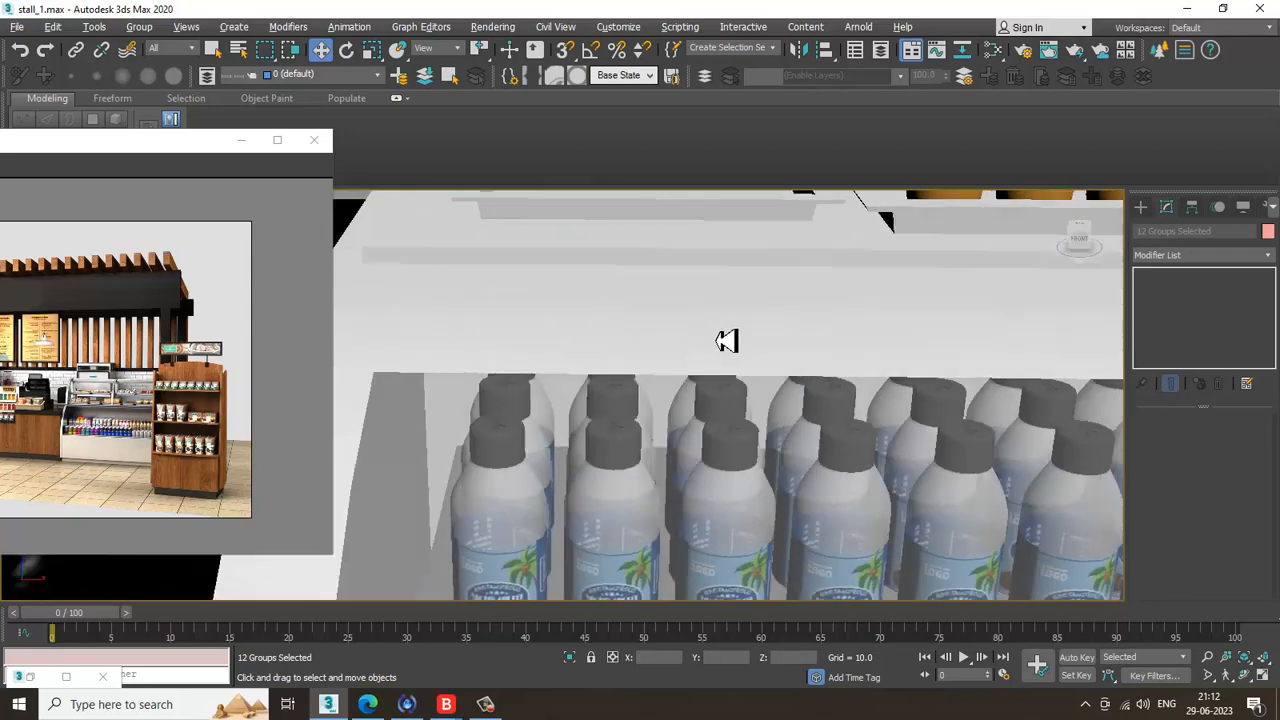
scroll(727, 341, "down", 8)
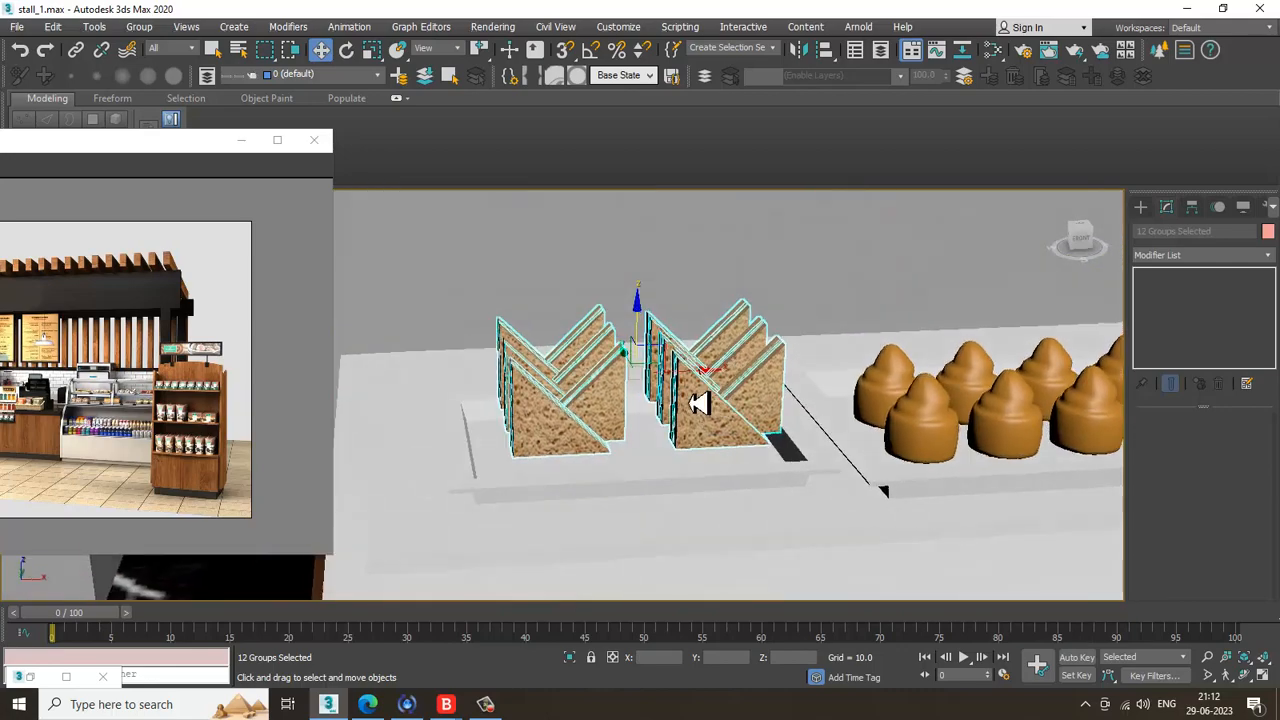
middle_click_drag(679, 388, 643, 354, "alt")
left_click_drag(631, 340, 638, 360)
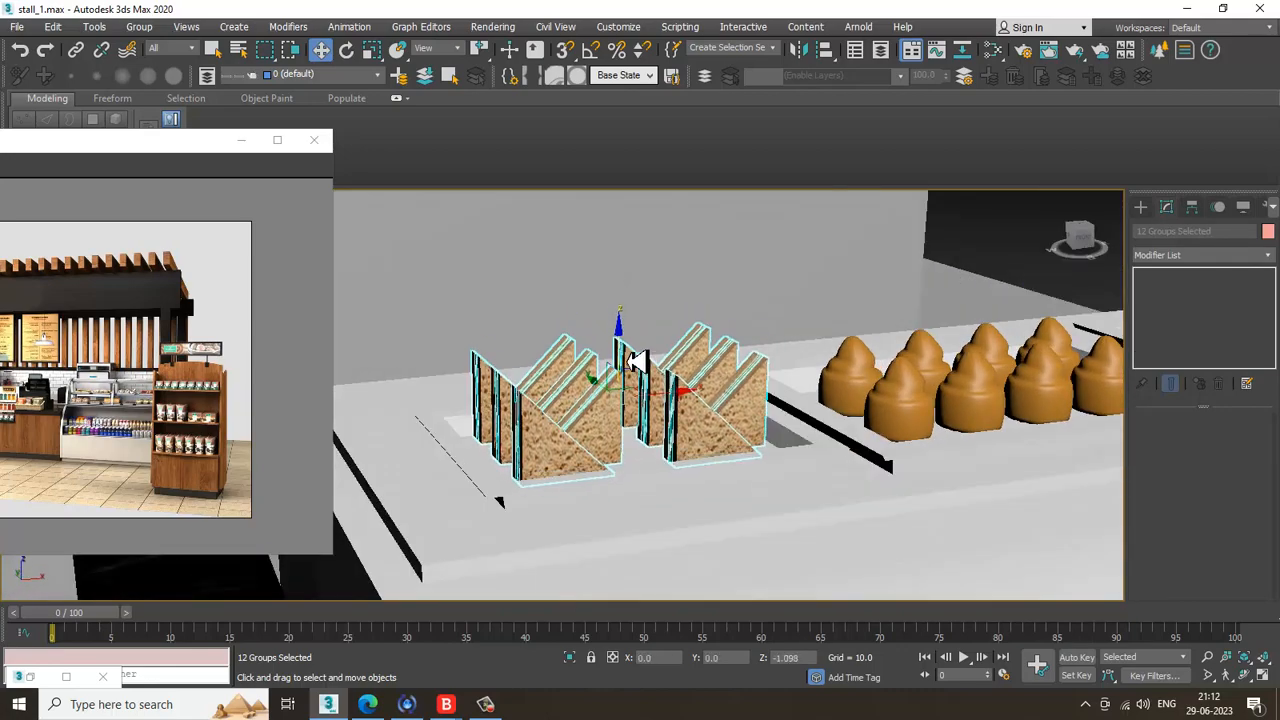
middle_click_drag(635, 359, 587, 374, "alt")
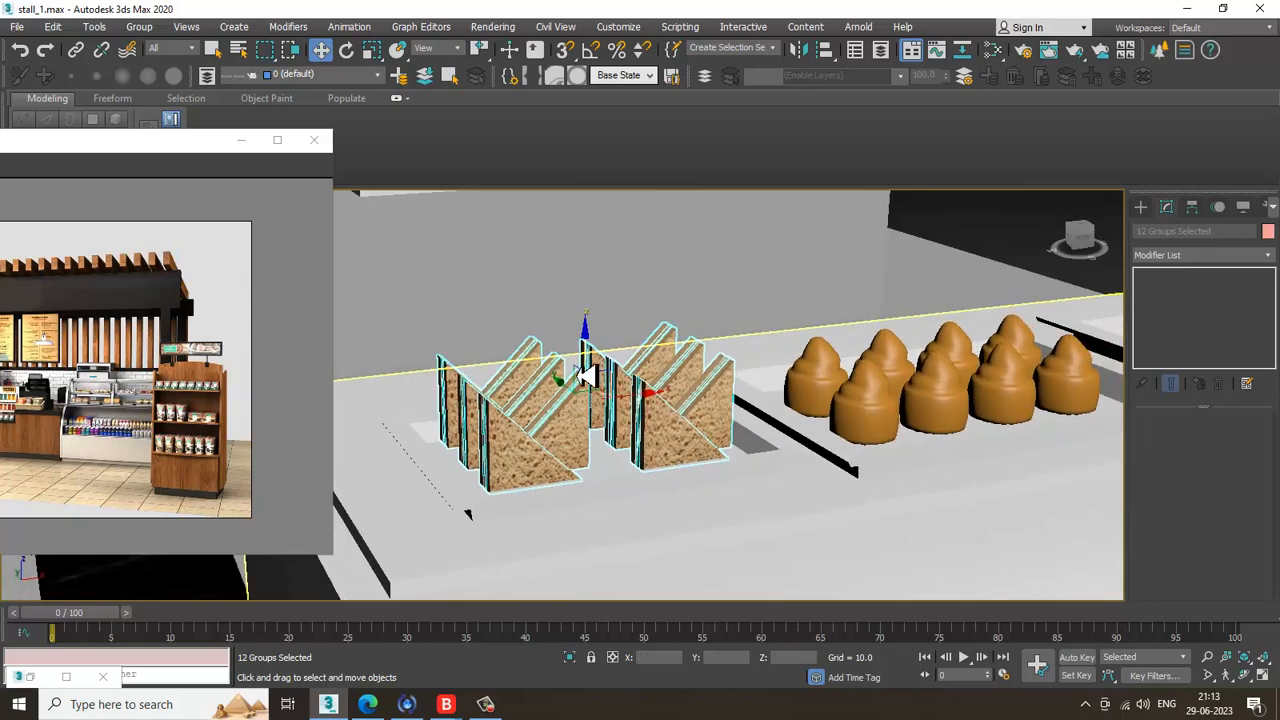
Step: Select all the orange cupcakes on the lower shelf's tray and delete them
scroll(767, 398, "down", 5)
middle_click_drag(767, 398, 563, 444, "alt")
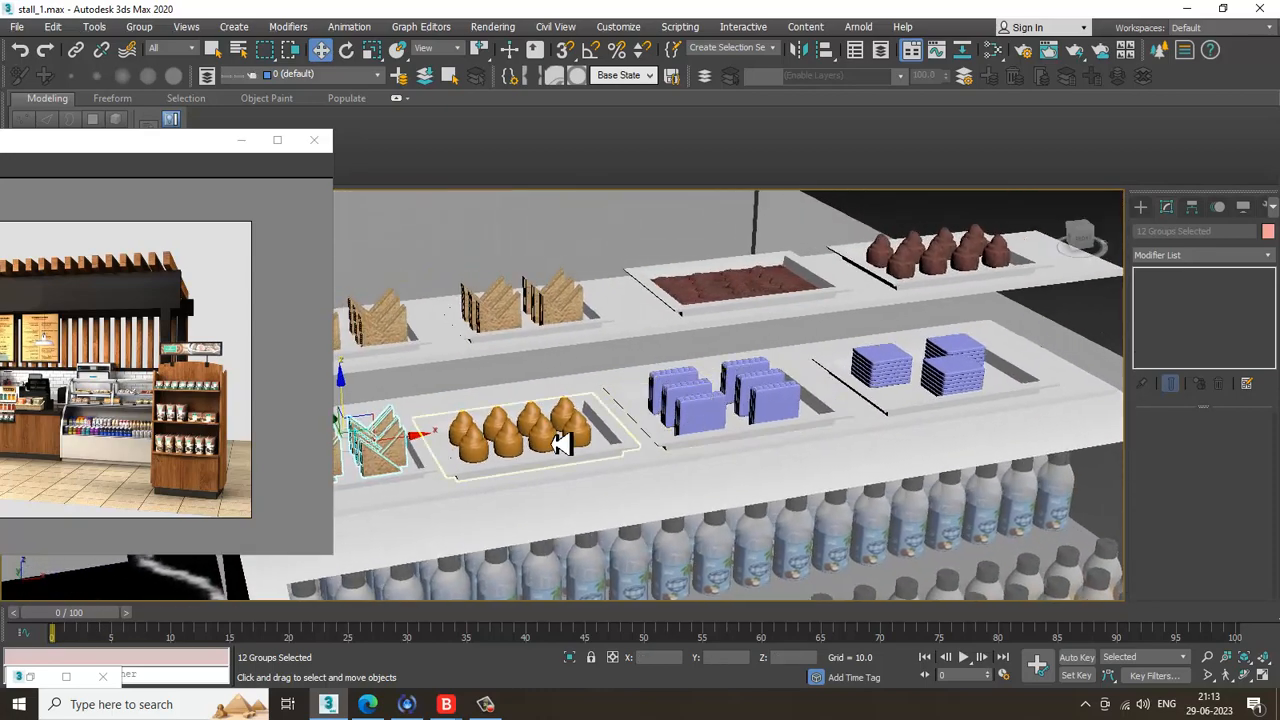
left_click(485, 463)
scroll(488, 458, "up", 2)
left_click(527, 413, "ctrl")
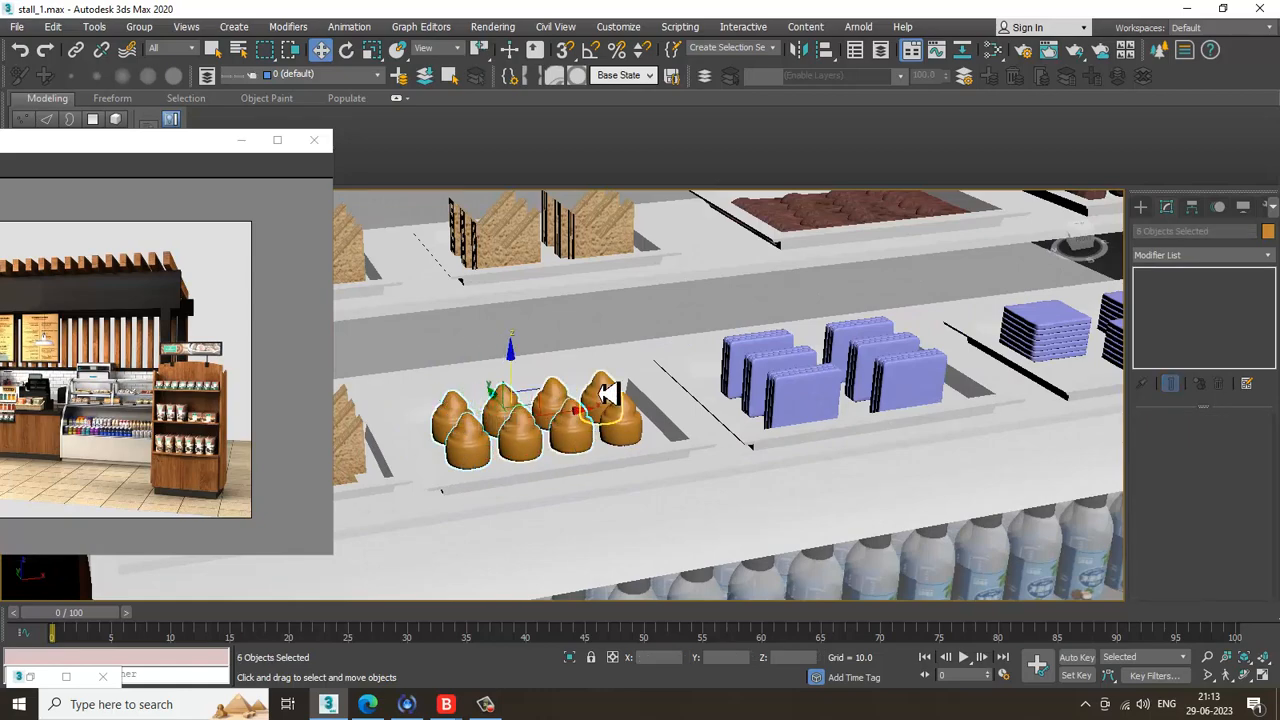
key("Delete")
Step: Select the eight chocolate cupcakes on the upper shelf and clone them once as copies along X toward the textured sandwiches
middle_click_drag(957, 363, 700, 534)
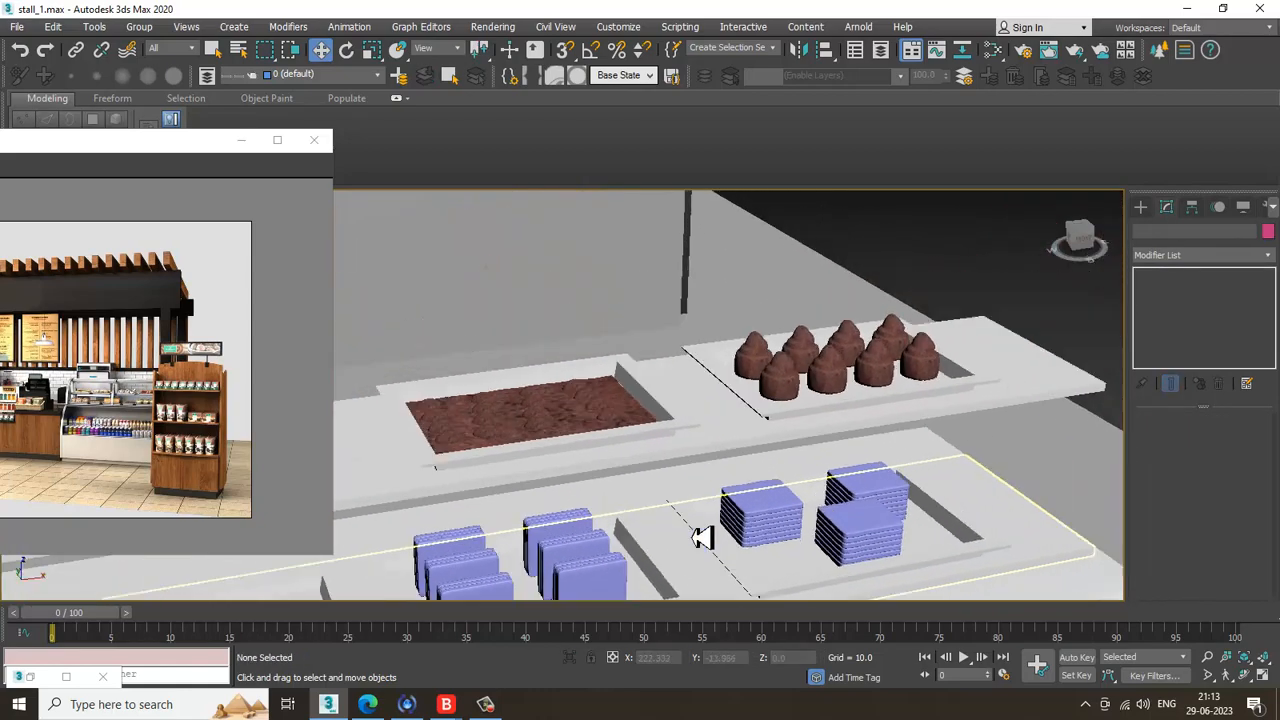
scroll(830, 405, "up", 2)
left_click(757, 387)
left_click(708, 352, "ctrl")
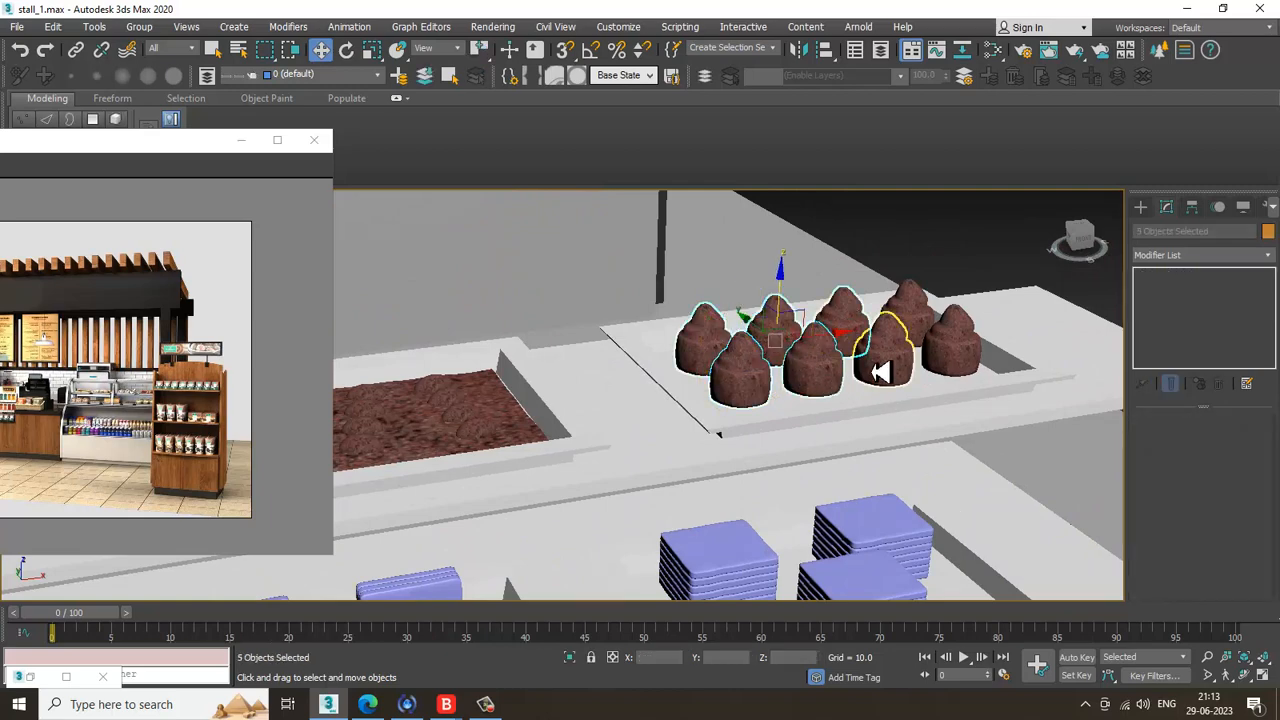
left_click(958, 362, "ctrl")
scroll(958, 362, "down", 4)
middle_click_drag(983, 389, 946, 406, "alt")
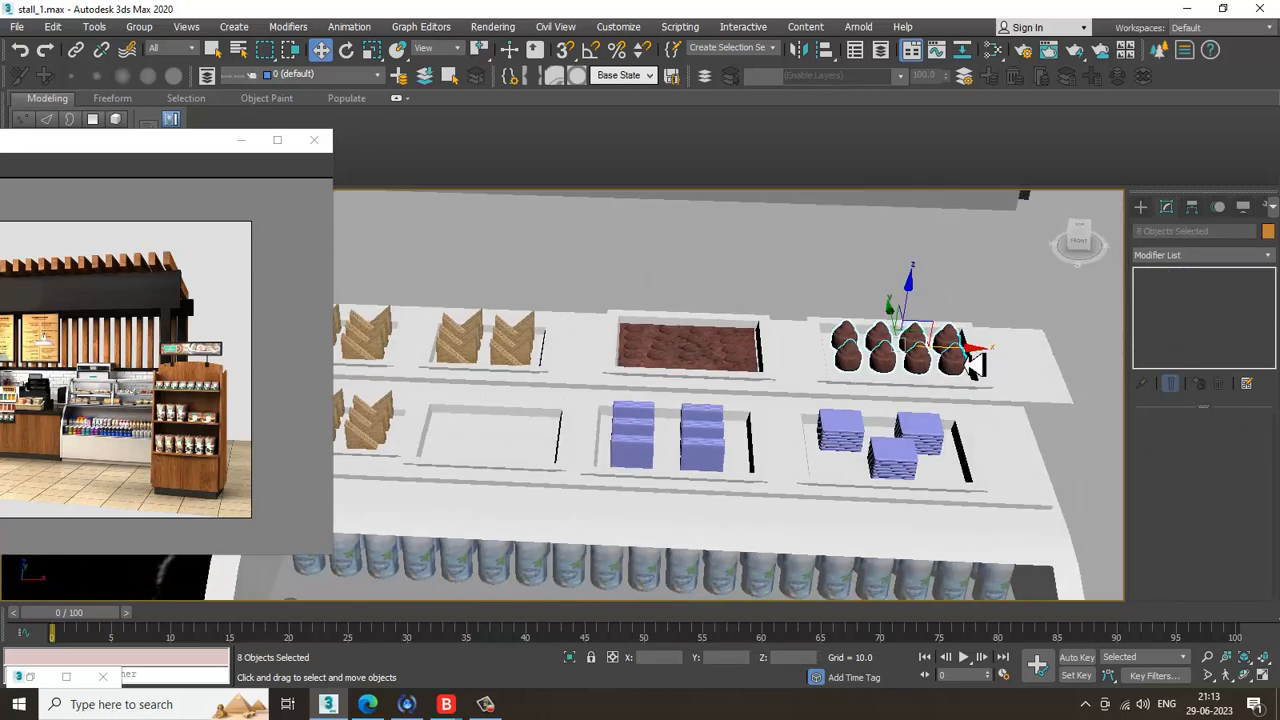
left_click_drag(944, 362, 585, 358, "shift")
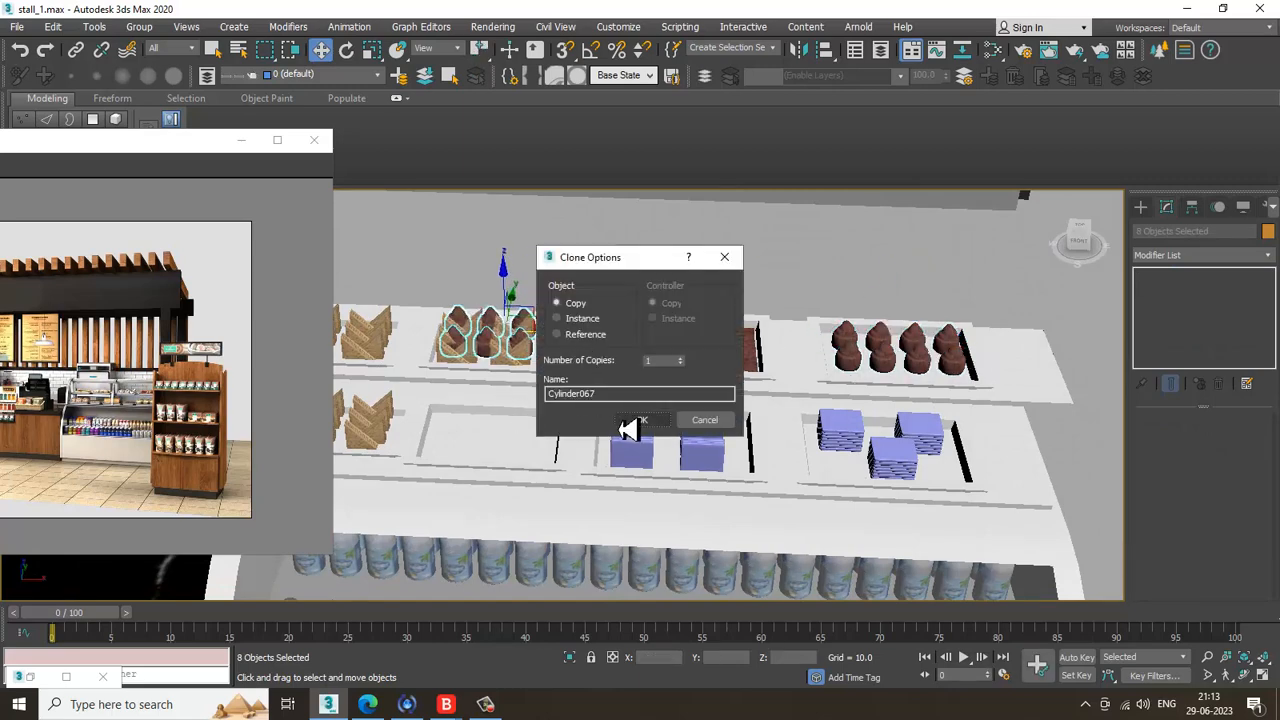
left_click(622, 421)
Step: Move the eight copied chocolate cupcakes down into the empty tray on the lower shelf and adjust their height to rest on it
middle_click_drag(517, 374, 510, 290, "alt")
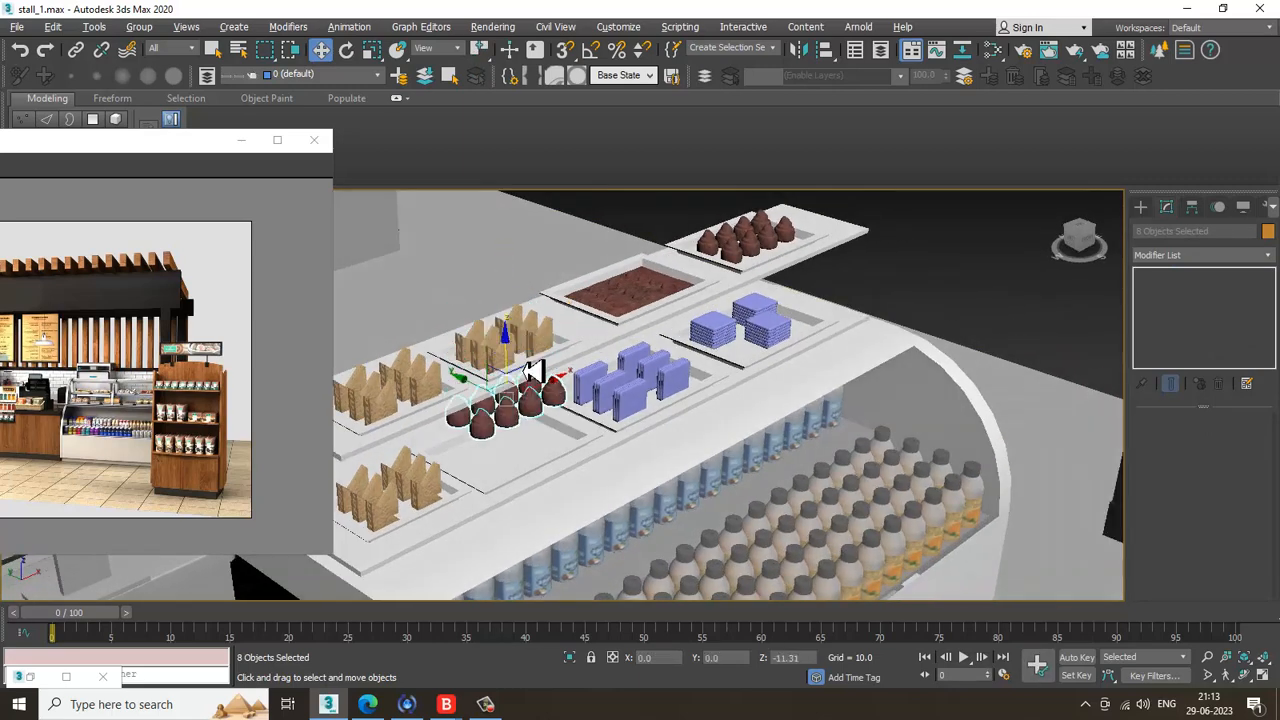
key("z")
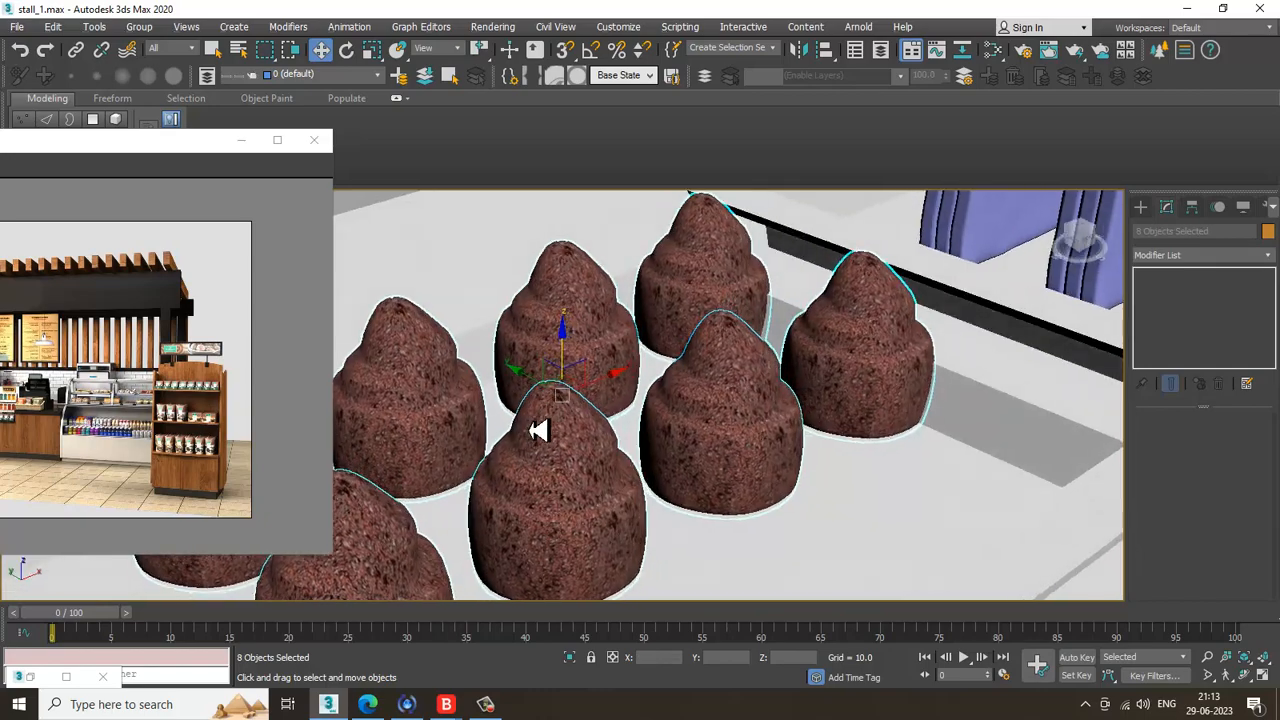
scroll(537, 429, "down", 2)
middle_click_drag(537, 429, 566, 406, "alt")
middle_click_drag(566, 406, 646, 403)
scroll(692, 395, "down", 1)
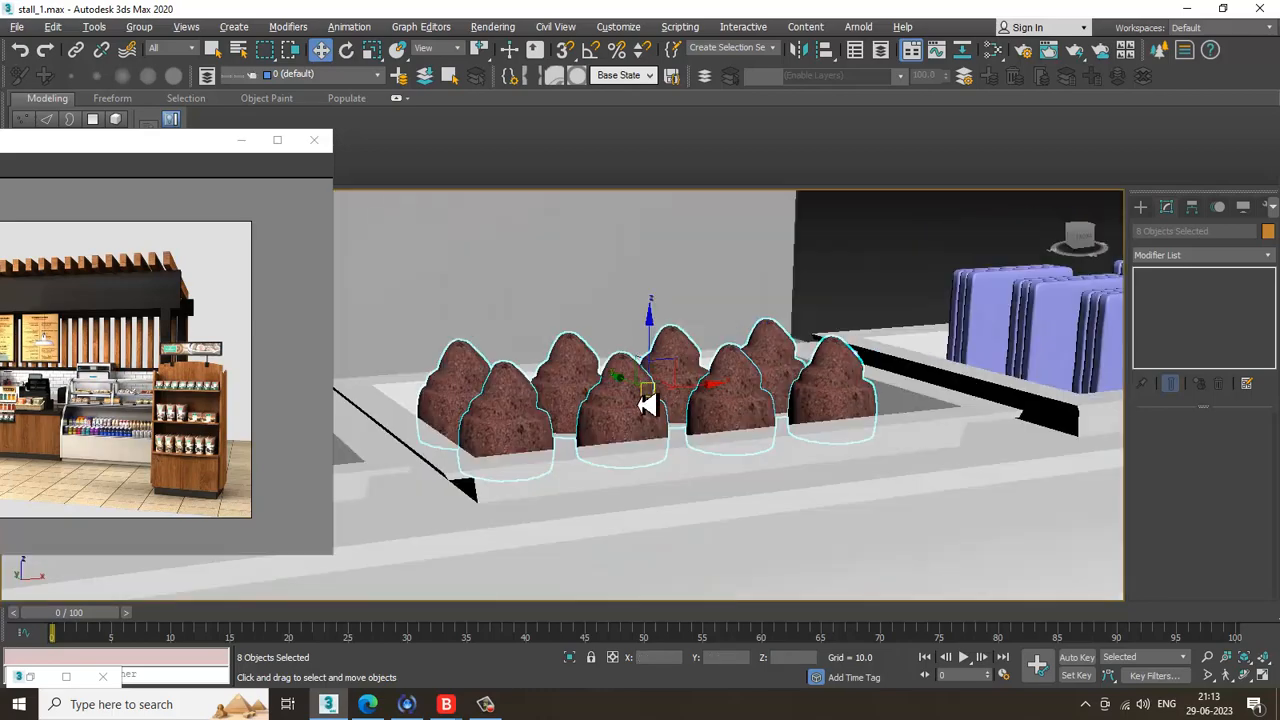
scroll(597, 427, "up", 2)
middle_click_drag(738, 396, 694, 349, "alt")
left_click_drag(700, 331, 702, 326)
Step: Select the three slices of the front blue sandwich on the lower shelf and assign the bread-textured VRayMtl, Material #373, to them
scroll(708, 336, "down", 5)
middle_click_drag(905, 388, 608, 480)
scroll(609, 457, "down", 4)
scroll(755, 420, "up", 4)
left_click(535, 477)
scroll(651, 457, "up", 6)
left_click(575, 411, "ctrl")
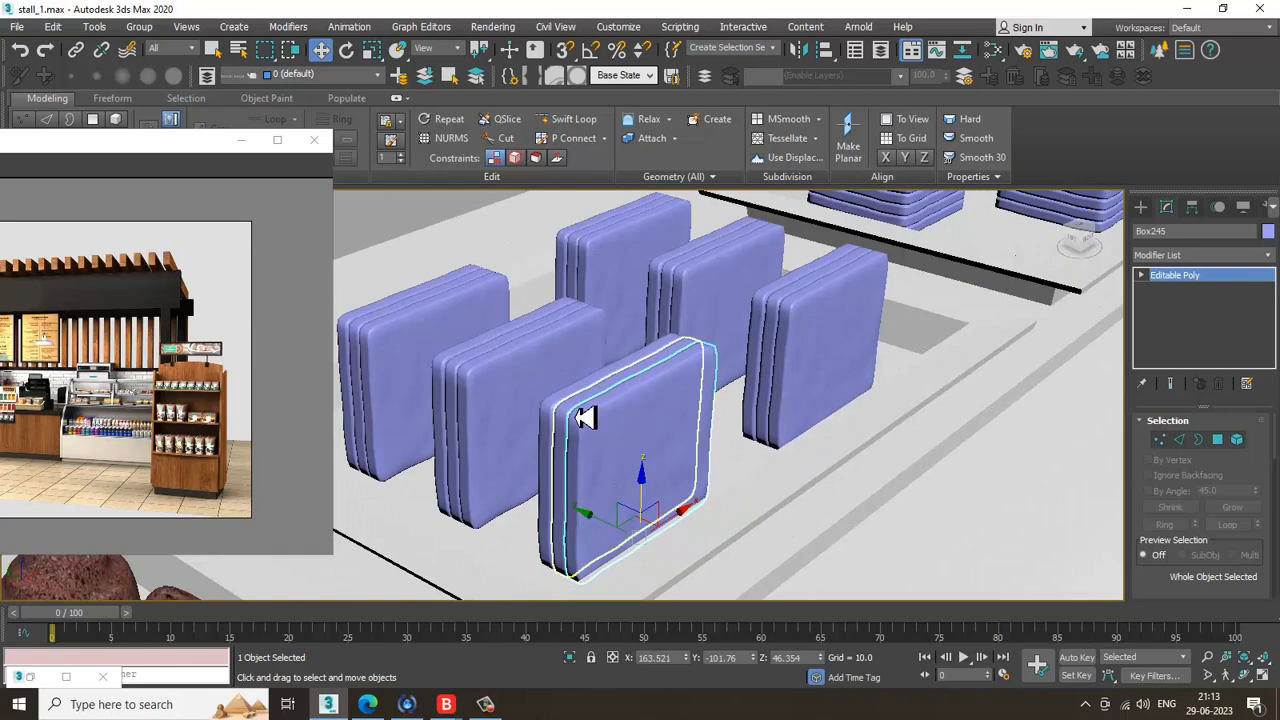
left_click(571, 403, "ctrl")
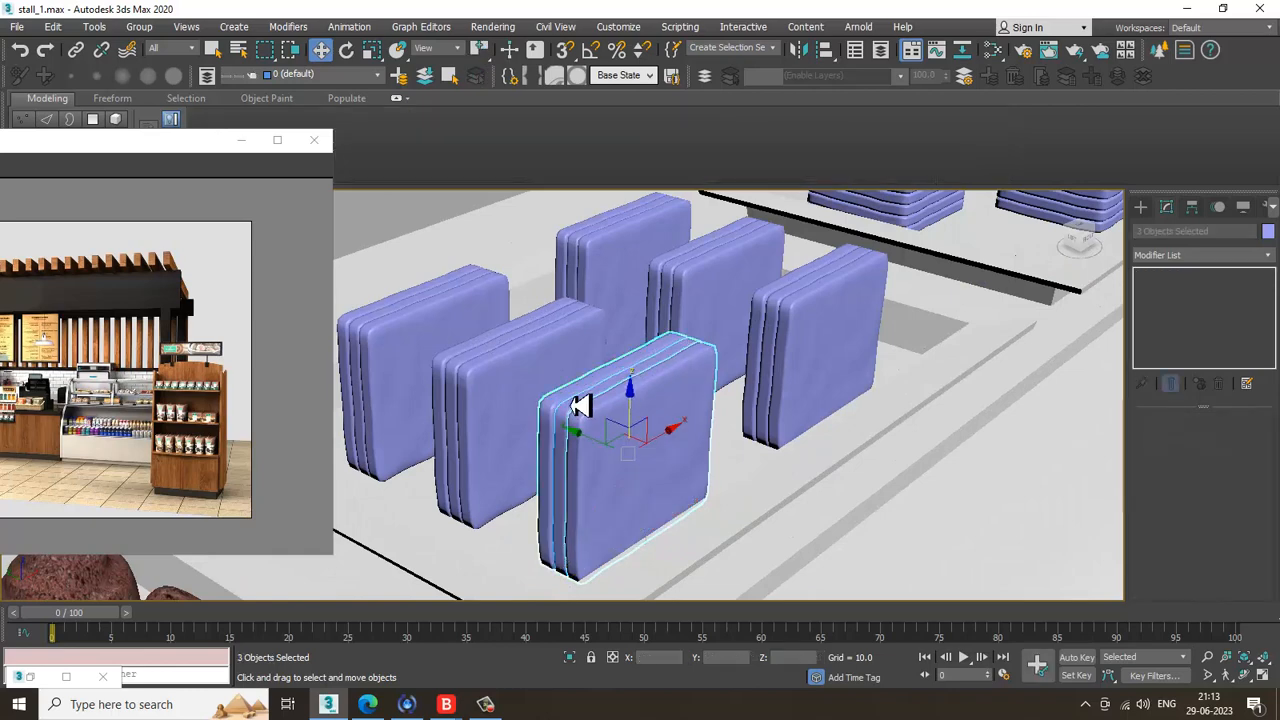
key("m")
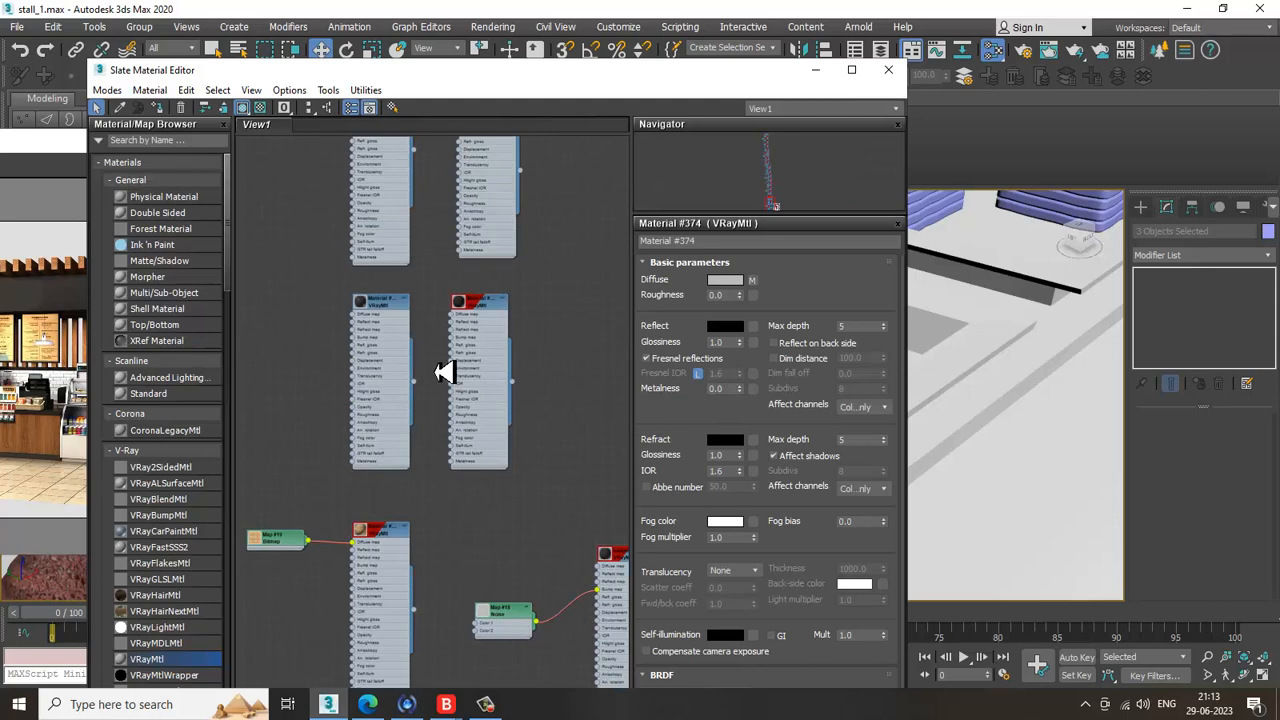
middle_click_drag(505, 272, 507, 496)
mouse_move(507, 267)
middle_mouse_down()
mouse_move(509, 363)
mouse_move(560, 508)
middle_mouse_up()
scroll(509, 363, "down", 1)
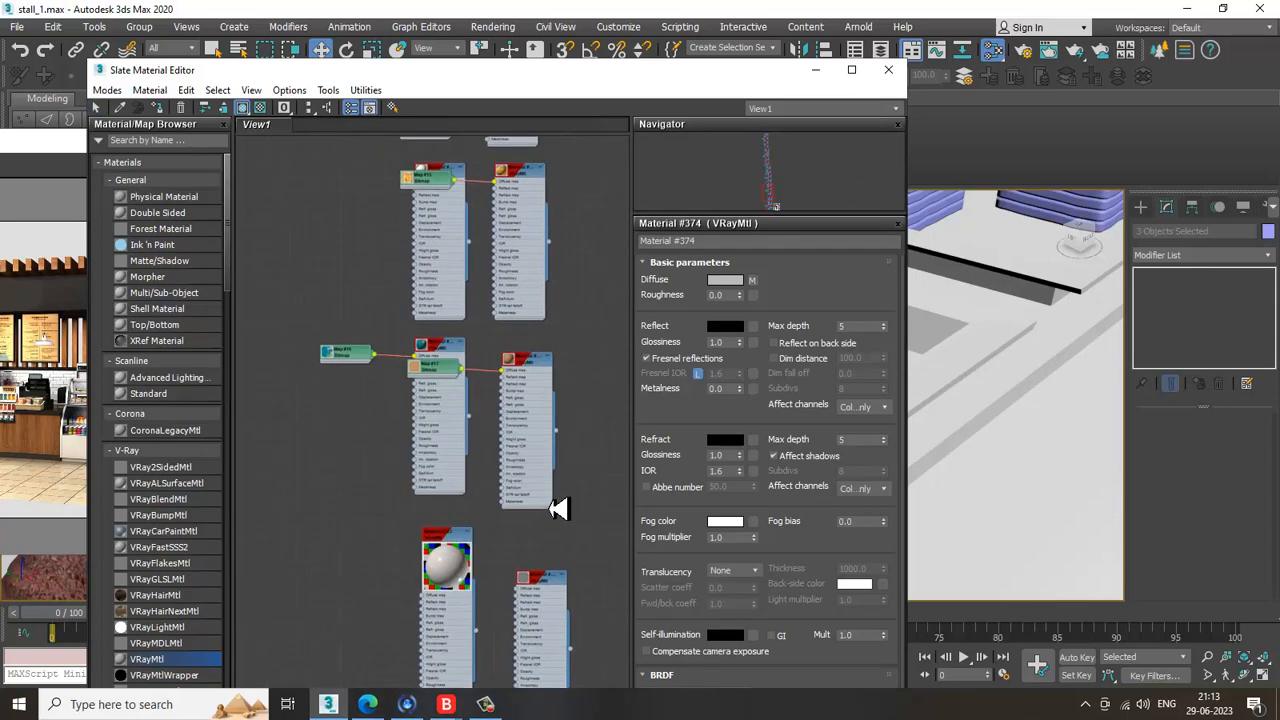
middle_click_drag(503, 347, 500, 414)
scroll(538, 422, "up", 3)
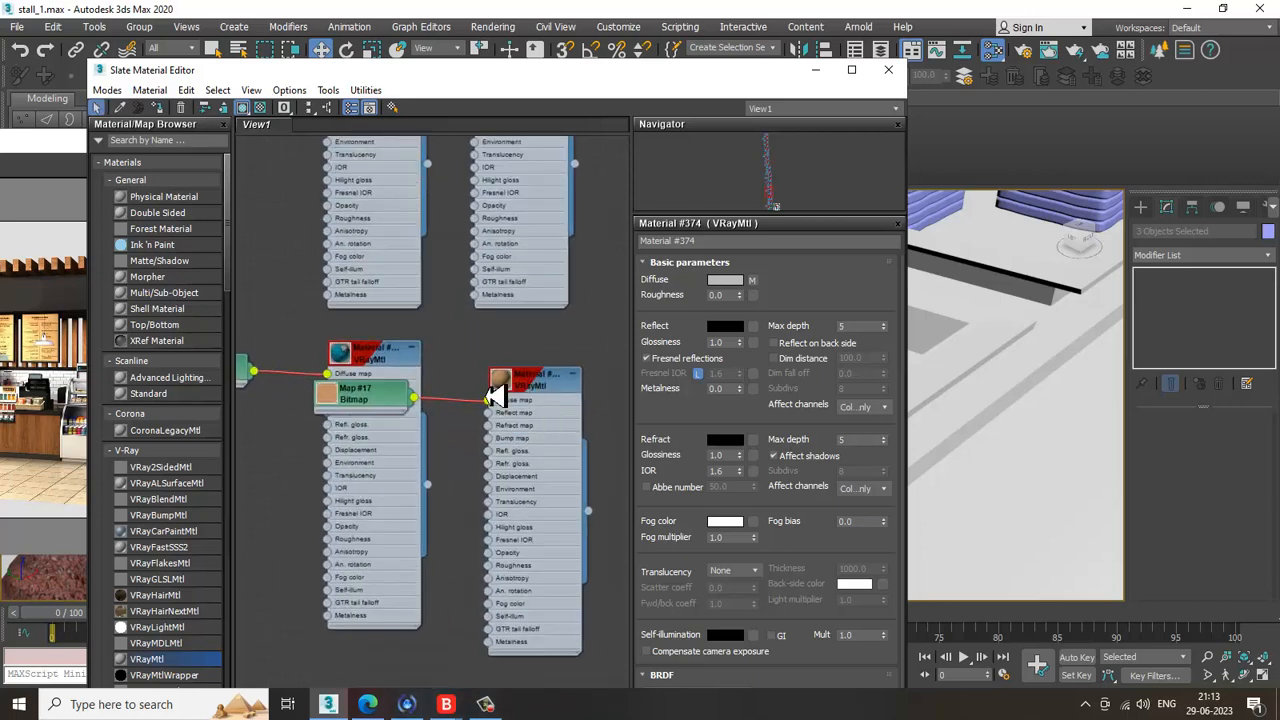
left_click(558, 387)
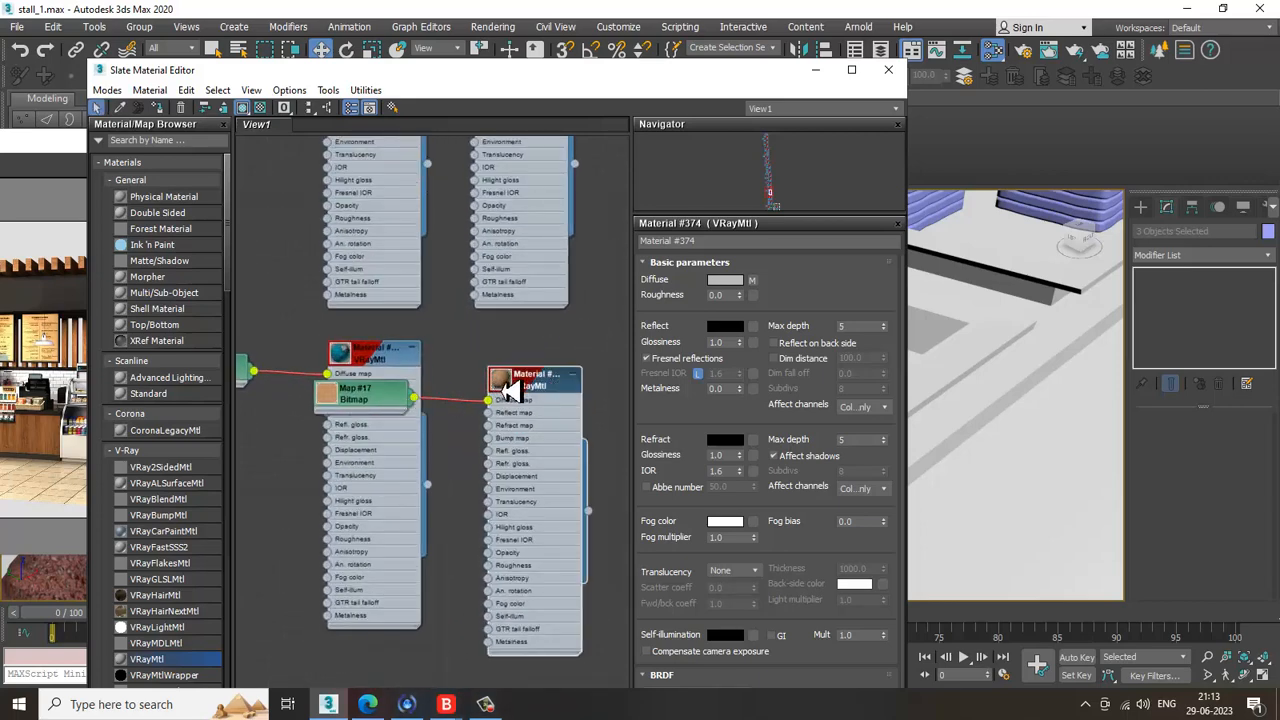
double_click(502, 384)
middle_click_drag(540, 490, 498, 140)
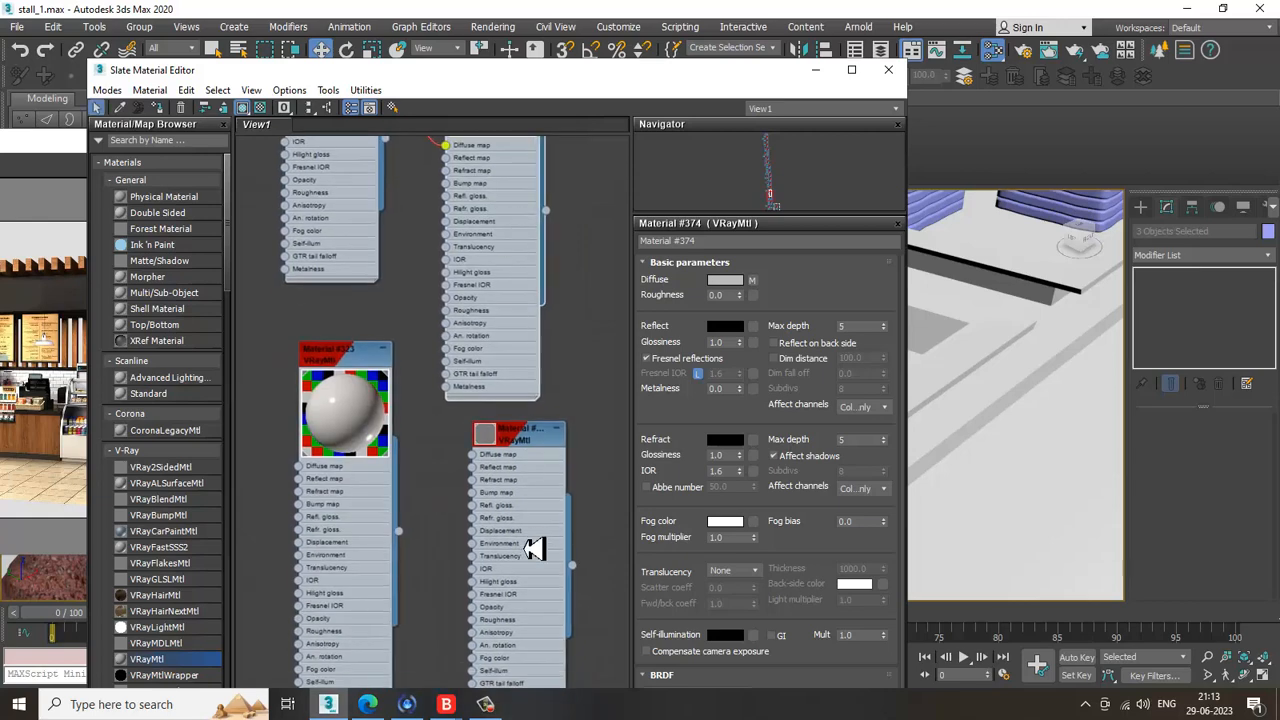
middle_click_drag(534, 546, 545, 269)
middle_click_drag(520, 640, 526, 336)
middle_click_drag(498, 553, 529, 475)
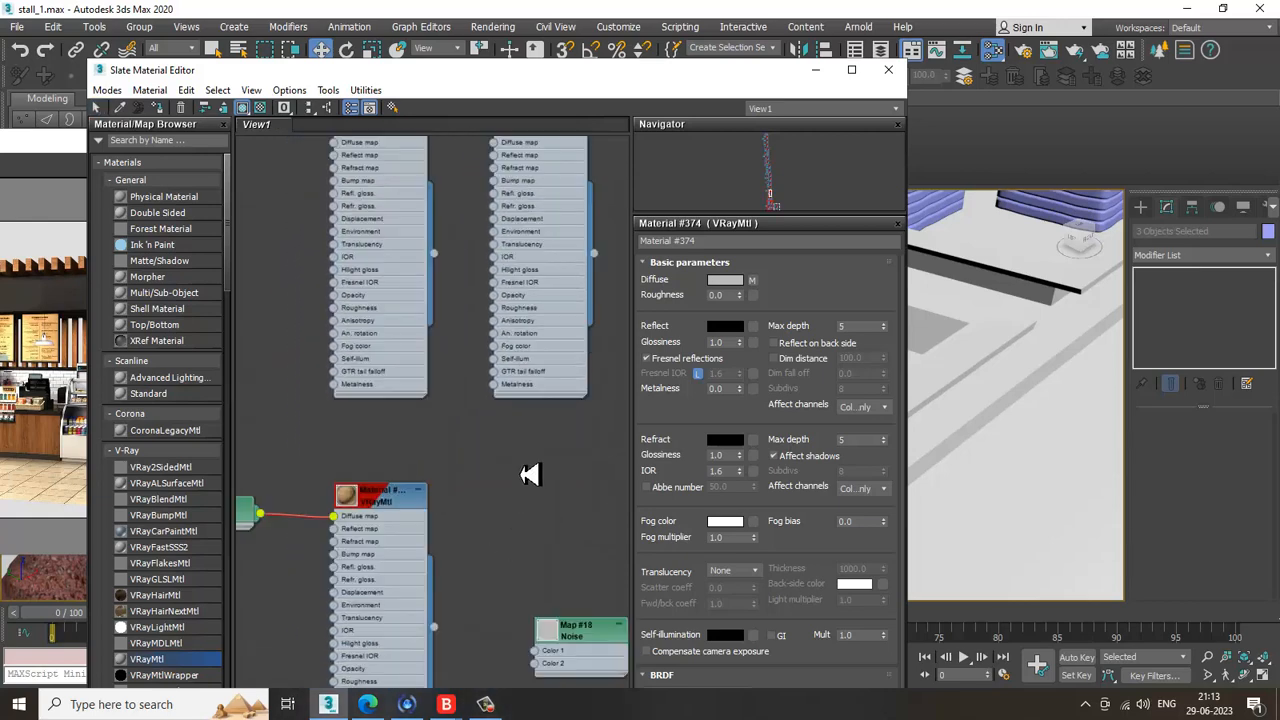
double_click(346, 497)
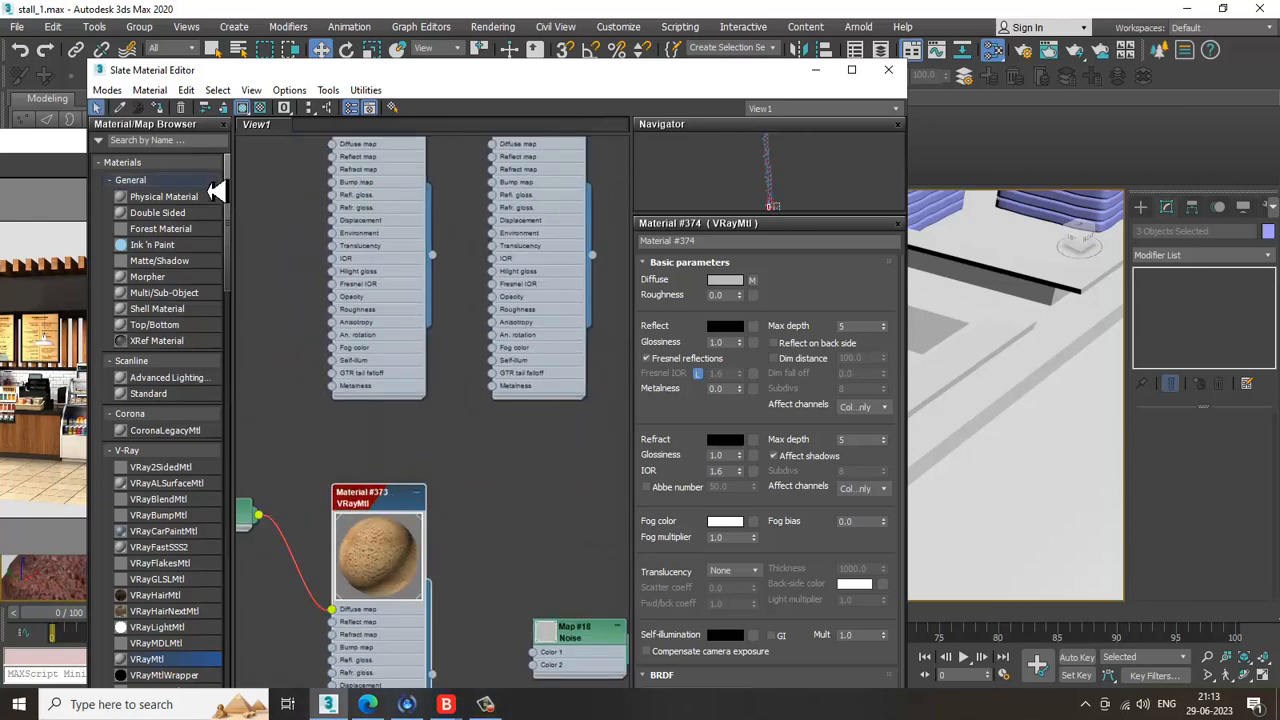
left_click(815, 70)
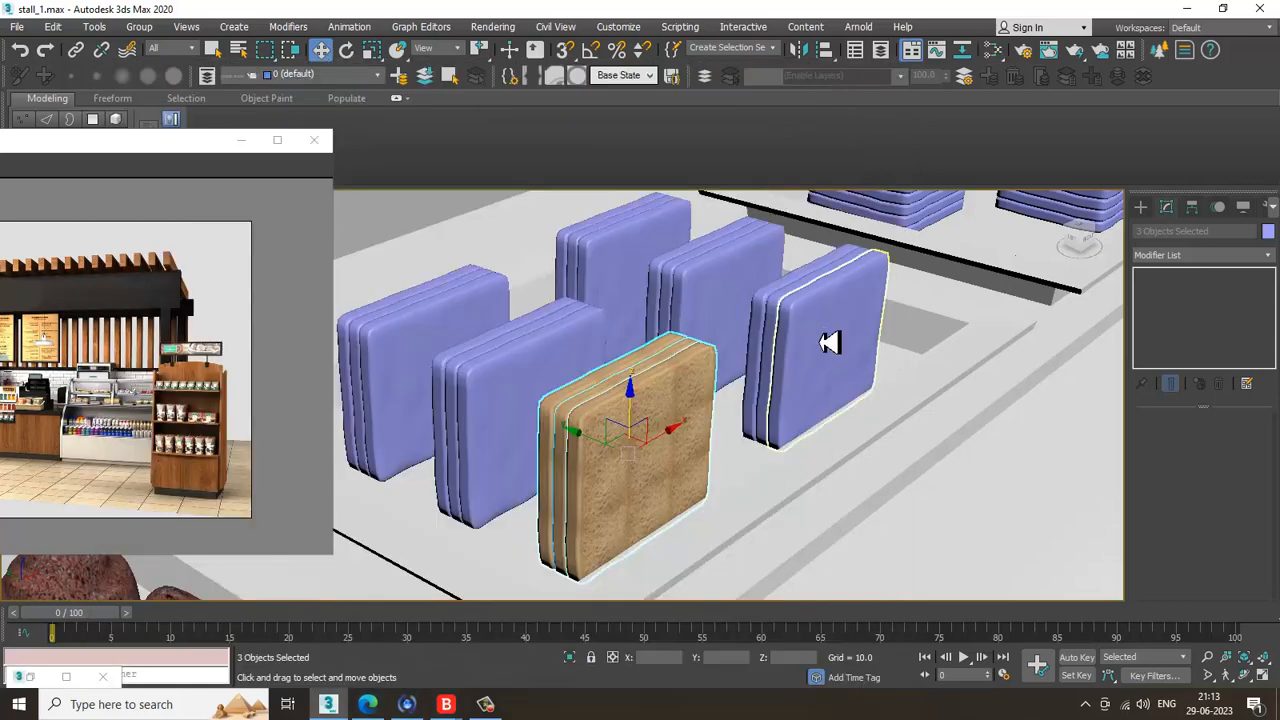
Step: Add a UVW Map modifier with Box mapping to the three bread-textured slices
left_click(1200, 268)
key("u")
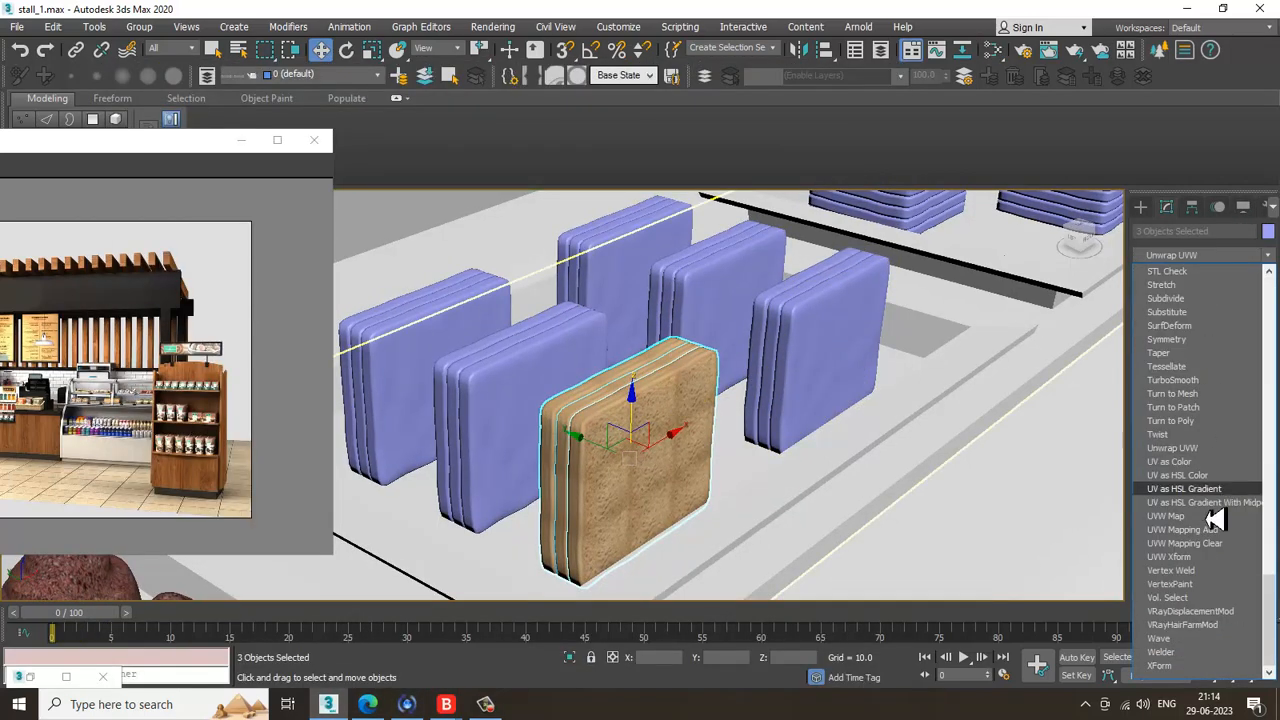
left_click(1166, 516)
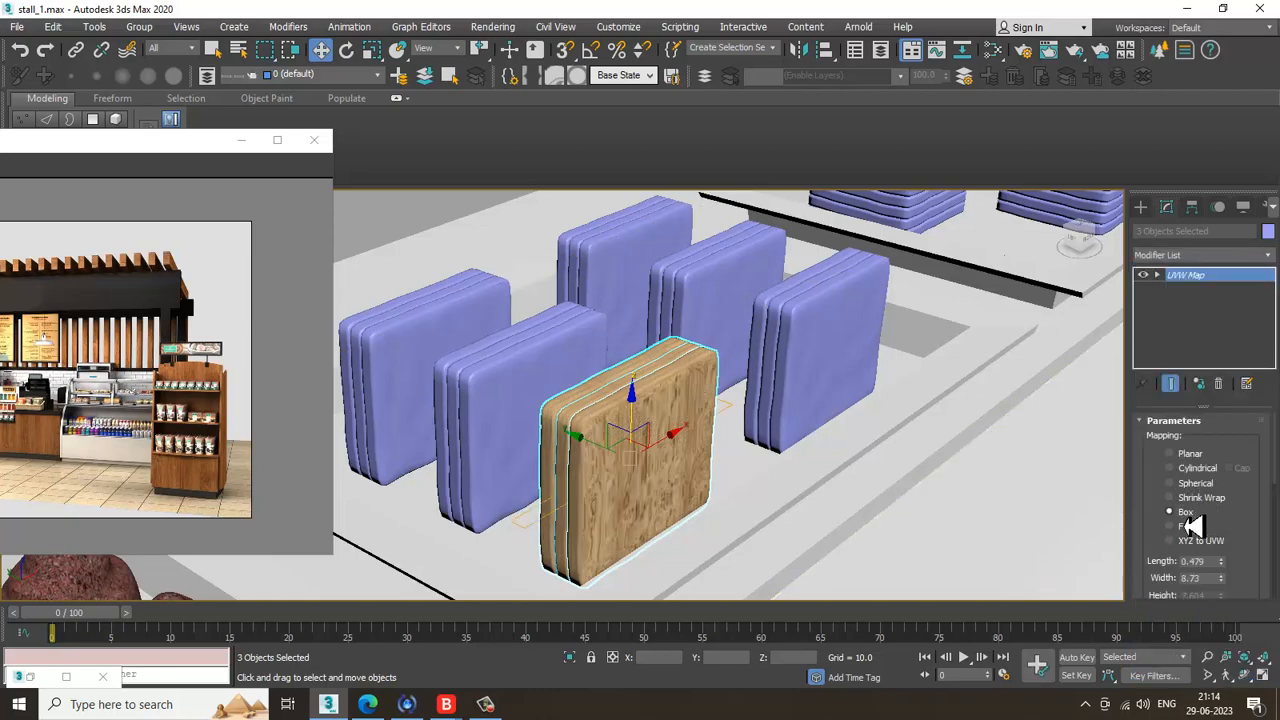
scroll(714, 429, "down", 3)
mouse_move(714, 429)
middle_mouse_down("alt")
mouse_move(656, 417)
mouse_move(695, 431)
middle_mouse_up("alt")
scroll(695, 431, "up", 4)
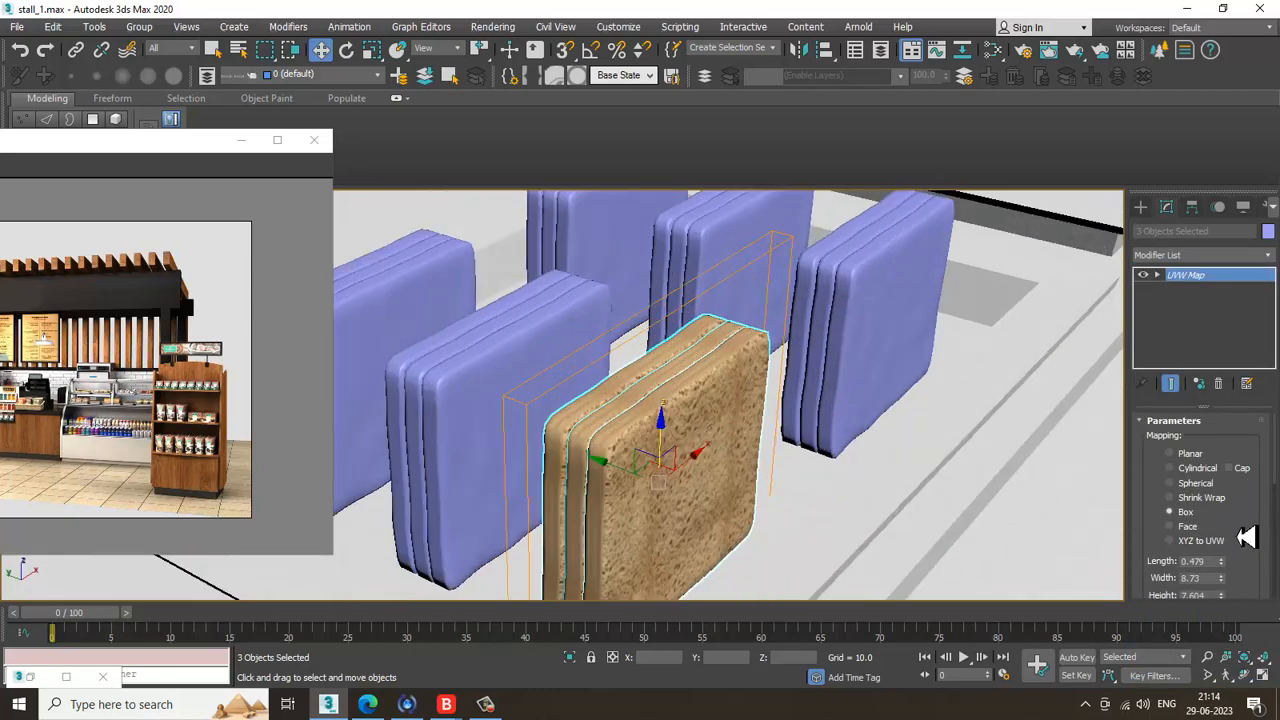
Step: Increase the Box mapping length of the bread slices' UVW Map to about 3.459
left_click_drag(1239, 559, 1193, 277)
key("ctrl+z")
key("ctrl+z")
Step: Delete the two untextured blue sandwiches in the same row as the bread-textured one, all six slices
scroll(776, 277, "down", 1)
middle_click_drag(776, 277, 555, 354, "alt")
scroll(782, 305, "down", 3)
scroll(722, 340, "up", 3)
left_click(526, 345)
left_click(517, 331, "ctrl")
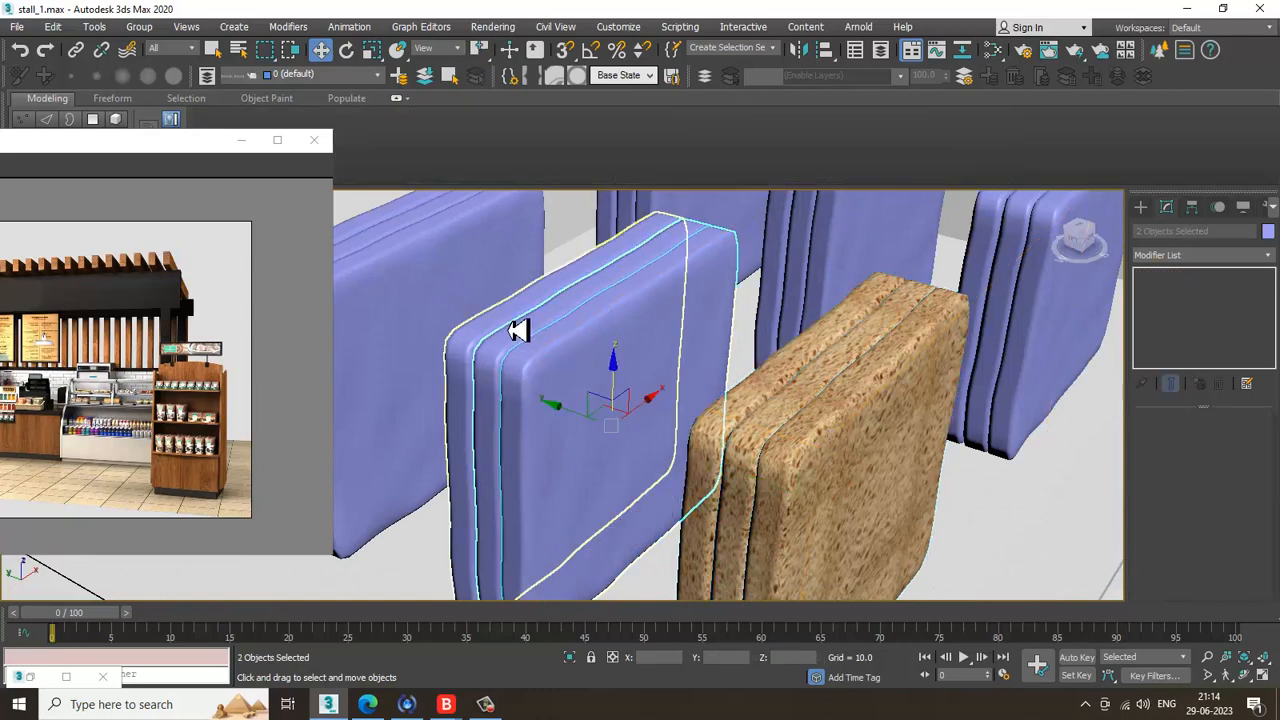
left_click(504, 316, "ctrl")
left_click(455, 276, "ctrl")
left_click(409, 236, "ctrl")
left_click(395, 218, "ctrl")
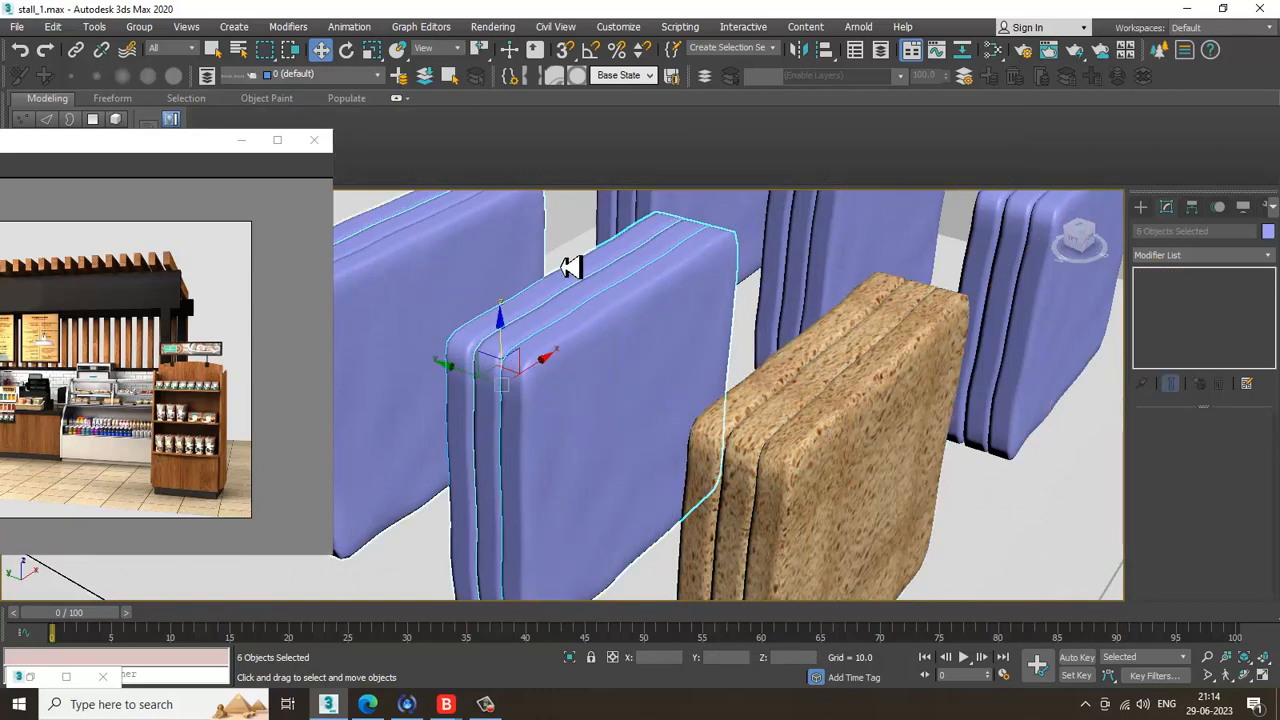
key("Delete")
Step: Select the six slices of the two front blue sandwiches in the tray's other row and delete them
scroll(720, 338, "down", 5)
scroll(791, 331, "up", 2)
middle_click_drag(791, 331, 780, 325, "alt")
left_click(766, 316)
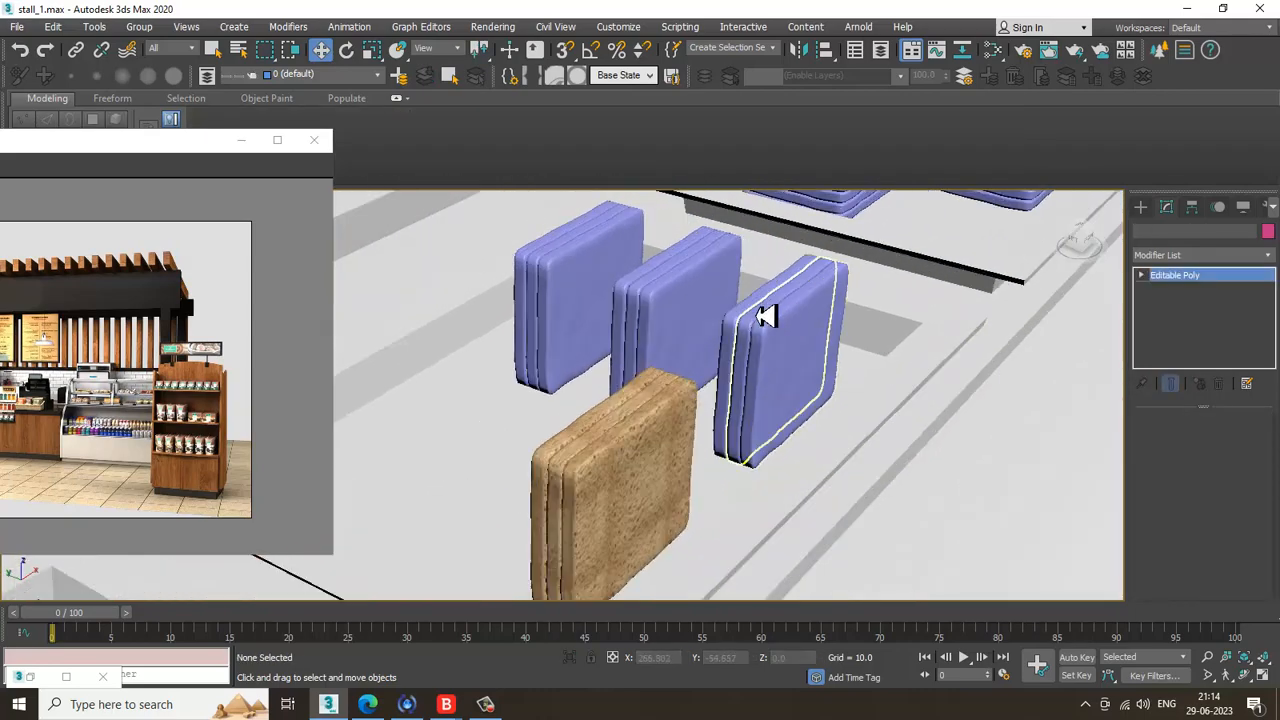
left_click(760, 325, "ctrl")
left_click(766, 331, "ctrl")
left_click(665, 293, "ctrl")
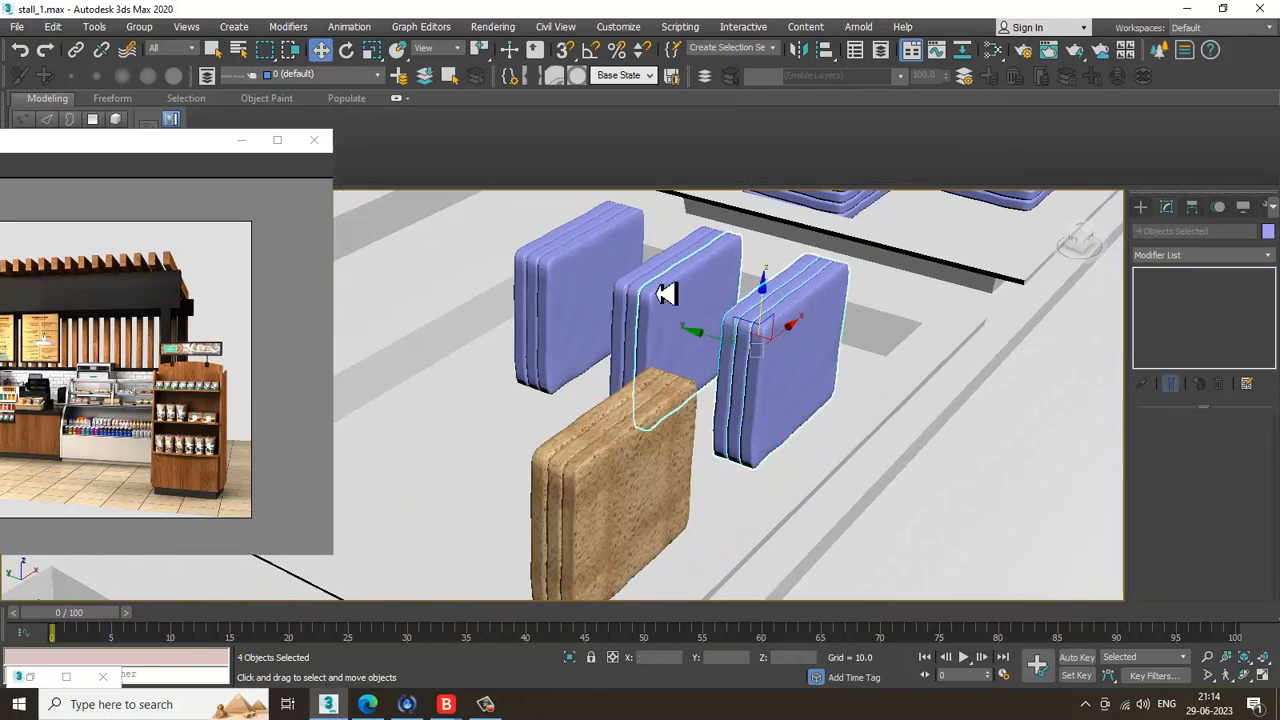
left_click(651, 284, "ctrl")
left_click(620, 278, "ctrl")
key("Delete")
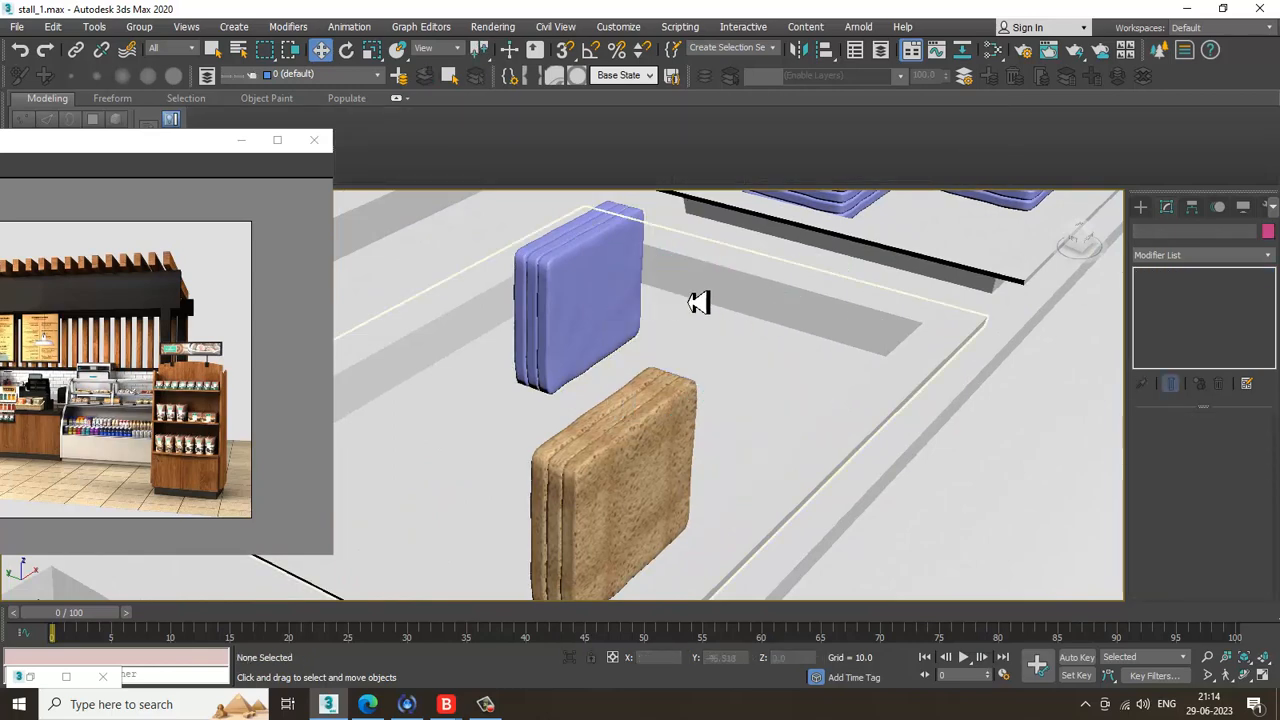
Step: Delete the last untextured blue sandwich at the back of the tray
left_click(613, 291)
key("Delete")
left_click(566, 293)
key("Delete")
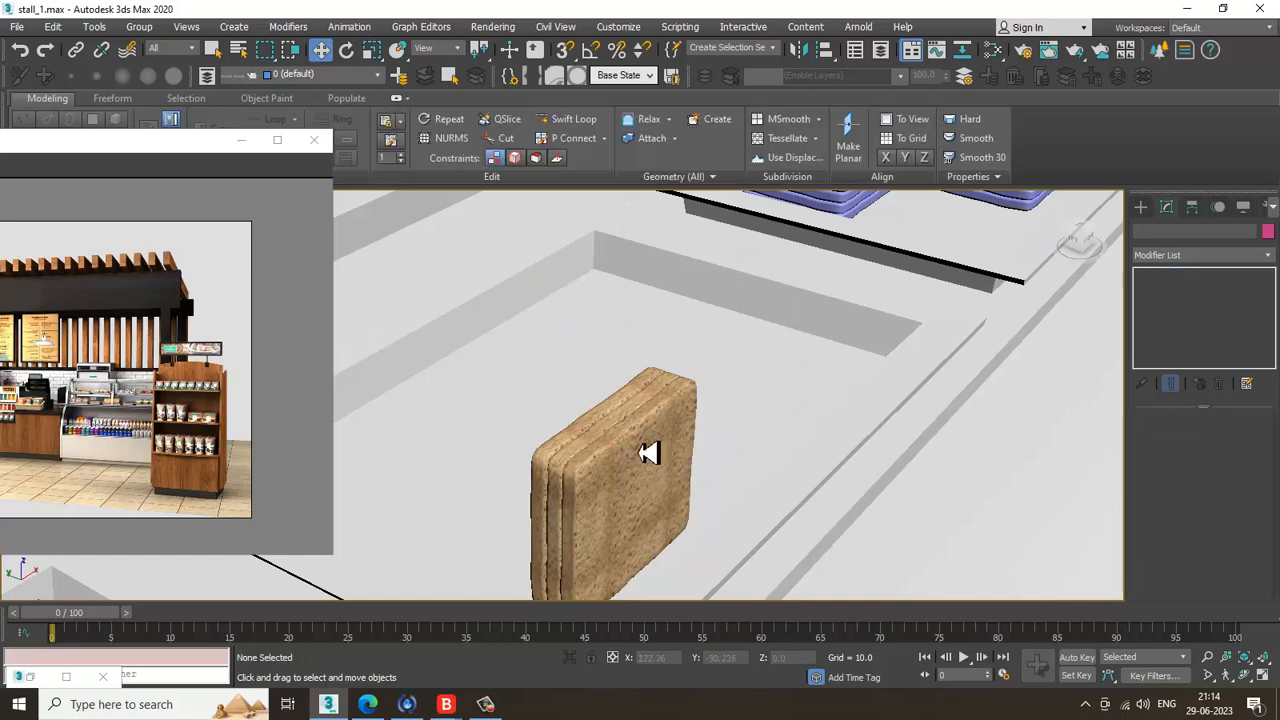
Step: Select the three slices of the textured sandwich and clone them along Y as two copies to fill the row
left_click(623, 443)
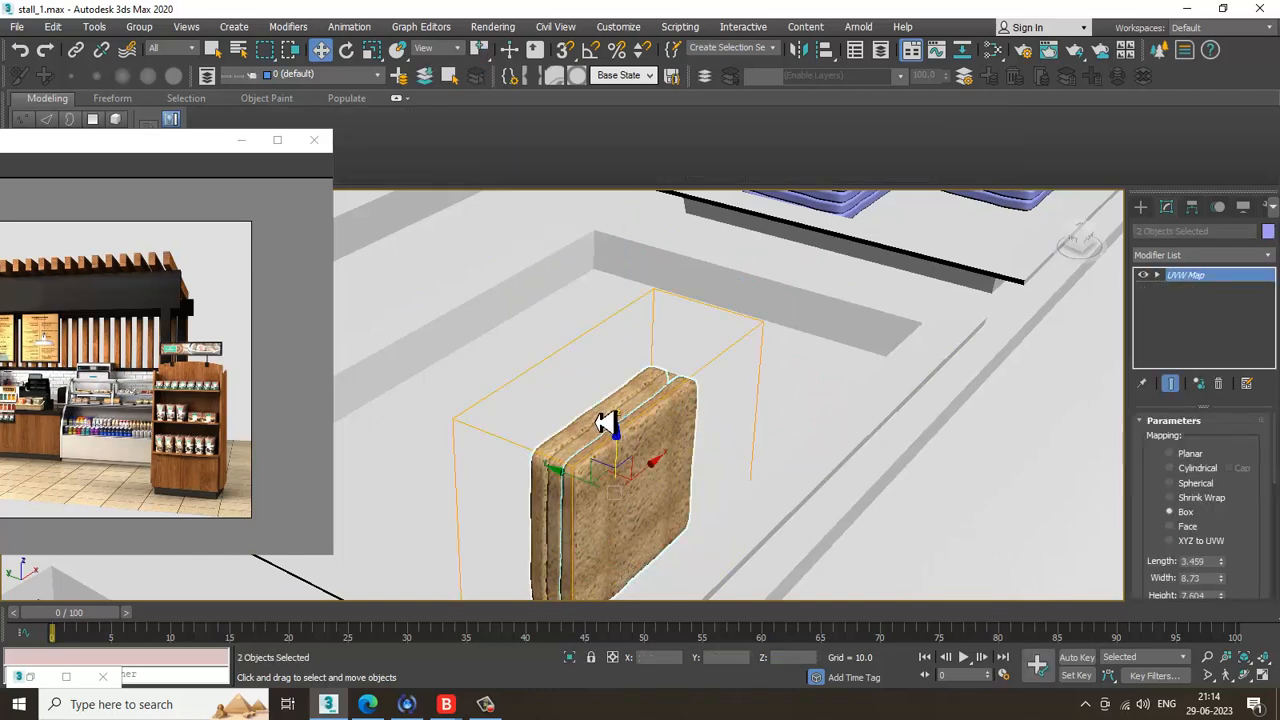
left_click(612, 432, "ctrl")
scroll(648, 490, "down", 2)
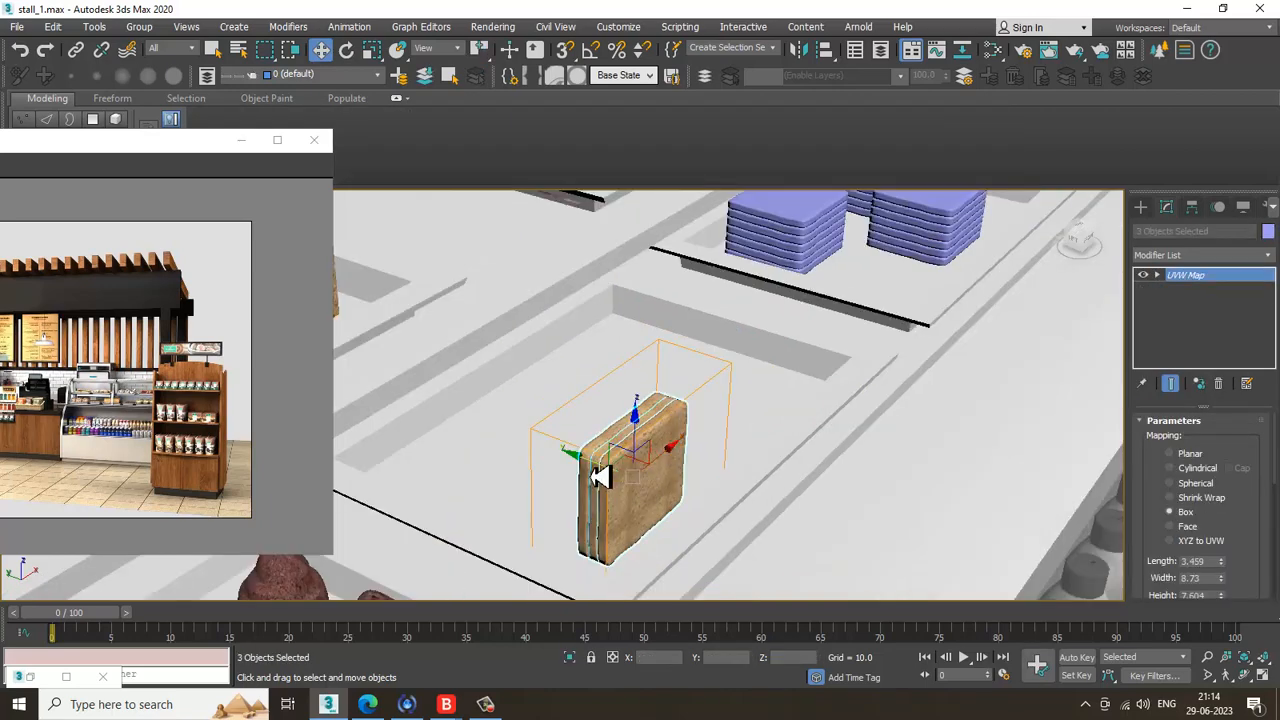
mouse_move(600, 478)
left_mouse_down("shift")
mouse_move(529, 531)
mouse_move(605, 485)
left_mouse_up("shift")
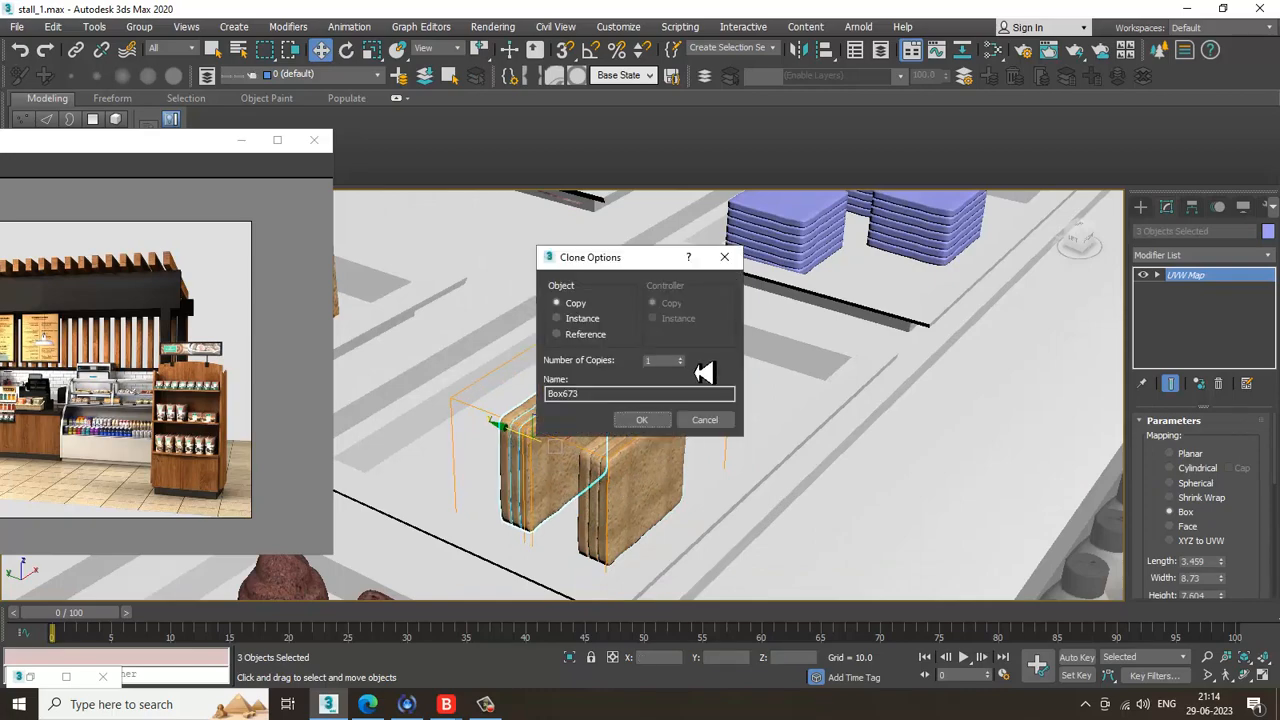
left_click(650, 423)
Step: Clone the rear textured sandwich once along X as a copy to start the tray's second row
middle_click_drag(666, 408, 563, 430, "alt")
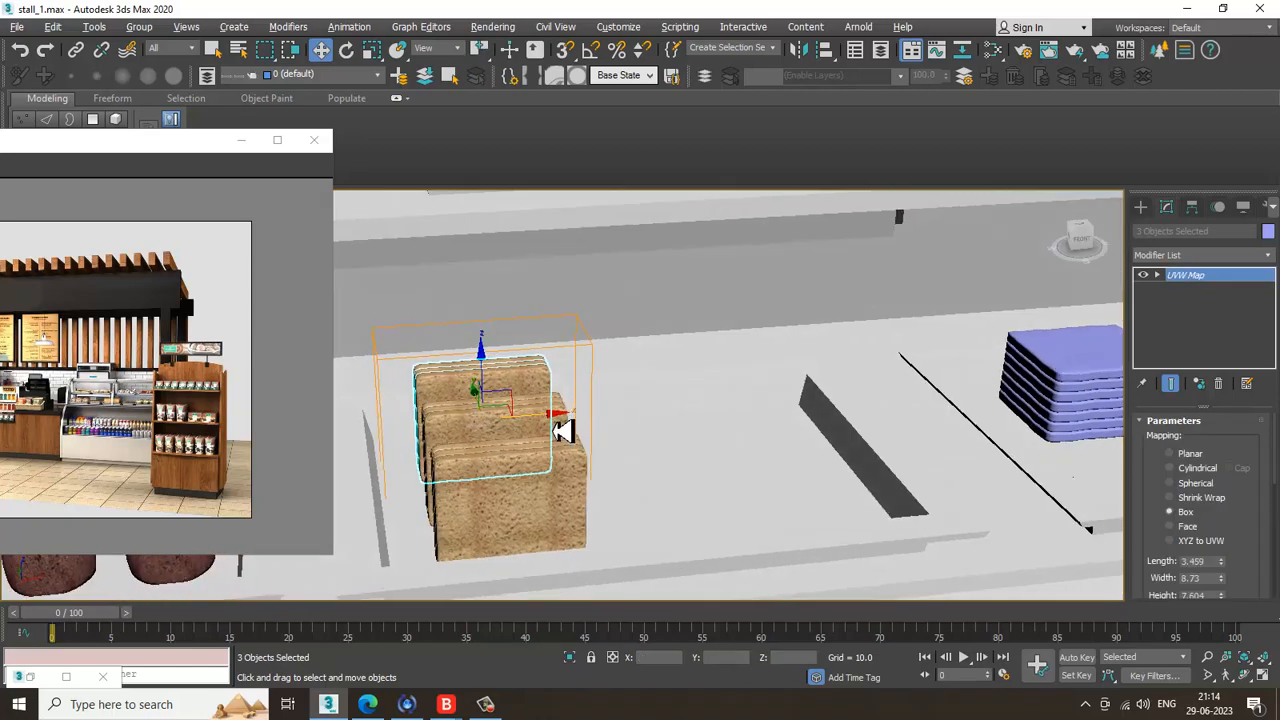
left_click_drag(556, 424, 775, 410, "shift")
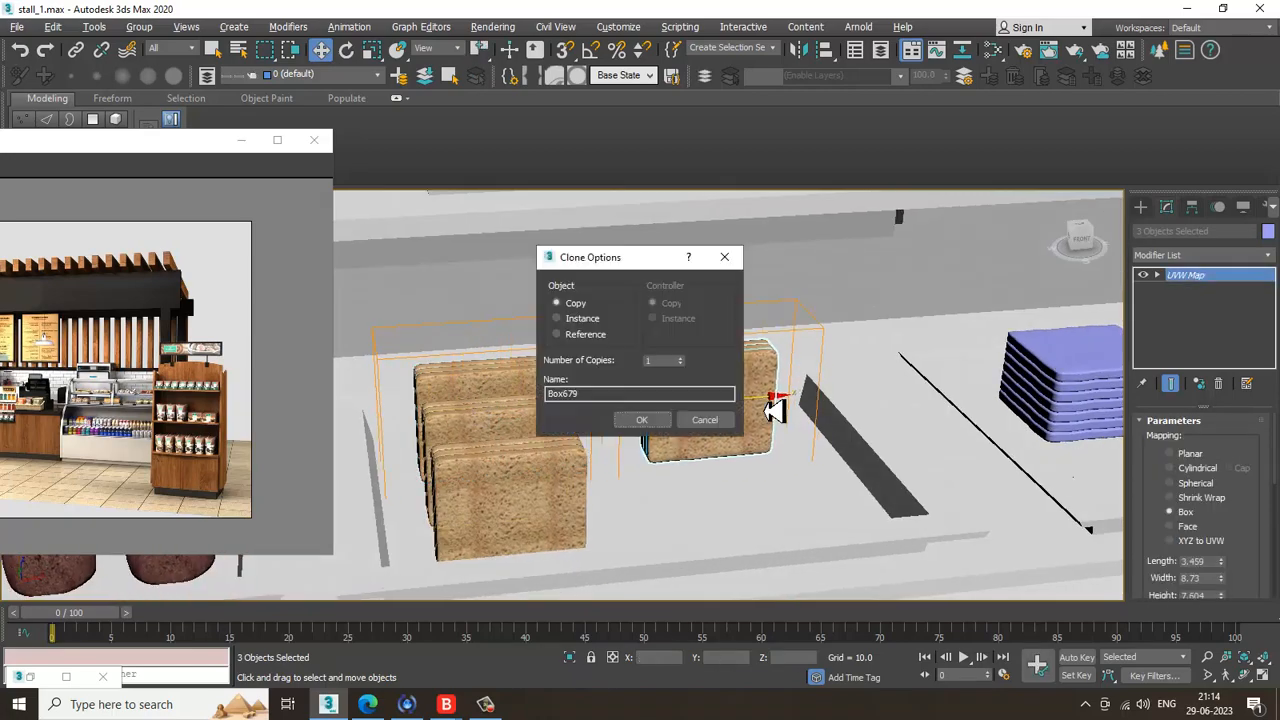
left_click(641, 420)
Step: Clone the new sandwich along Y as two copies and adjust the front copy's position in the second row
mouse_move(640, 437)
middle_mouse_down("alt")
mouse_move(737, 437)
mouse_move(674, 420)
middle_mouse_up("alt")
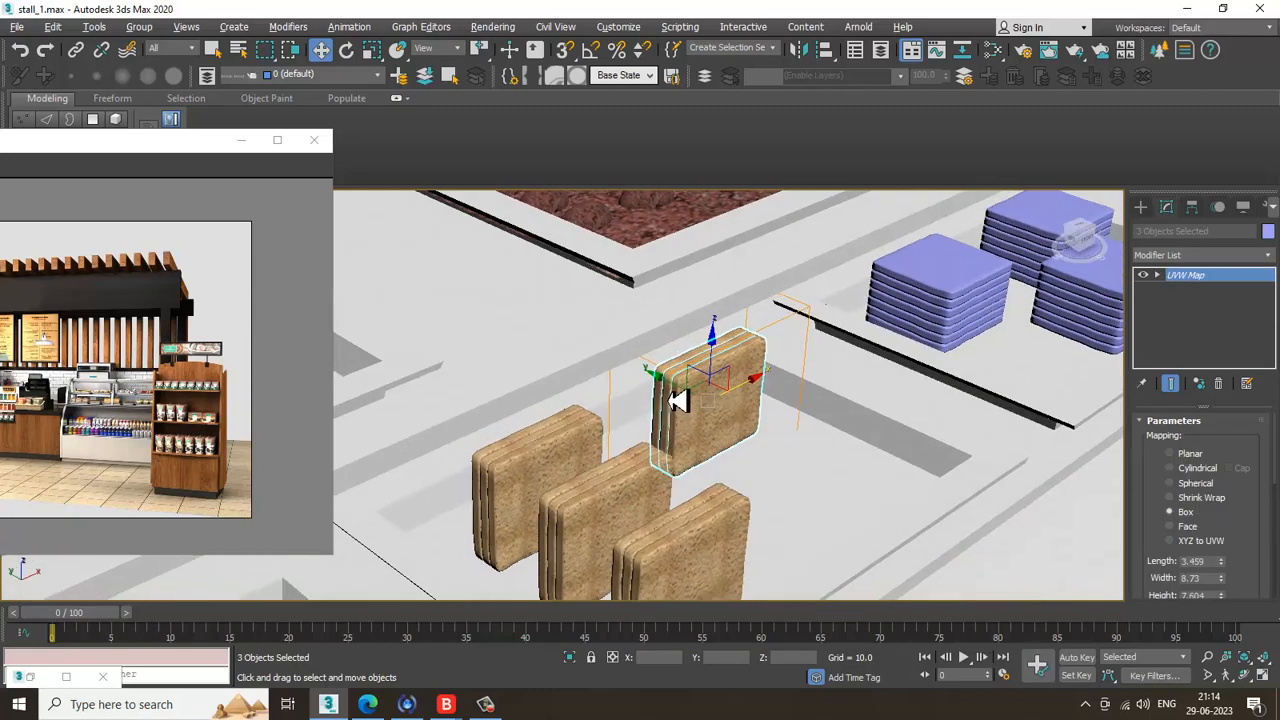
left_click_drag(697, 400, 742, 422, "shift")
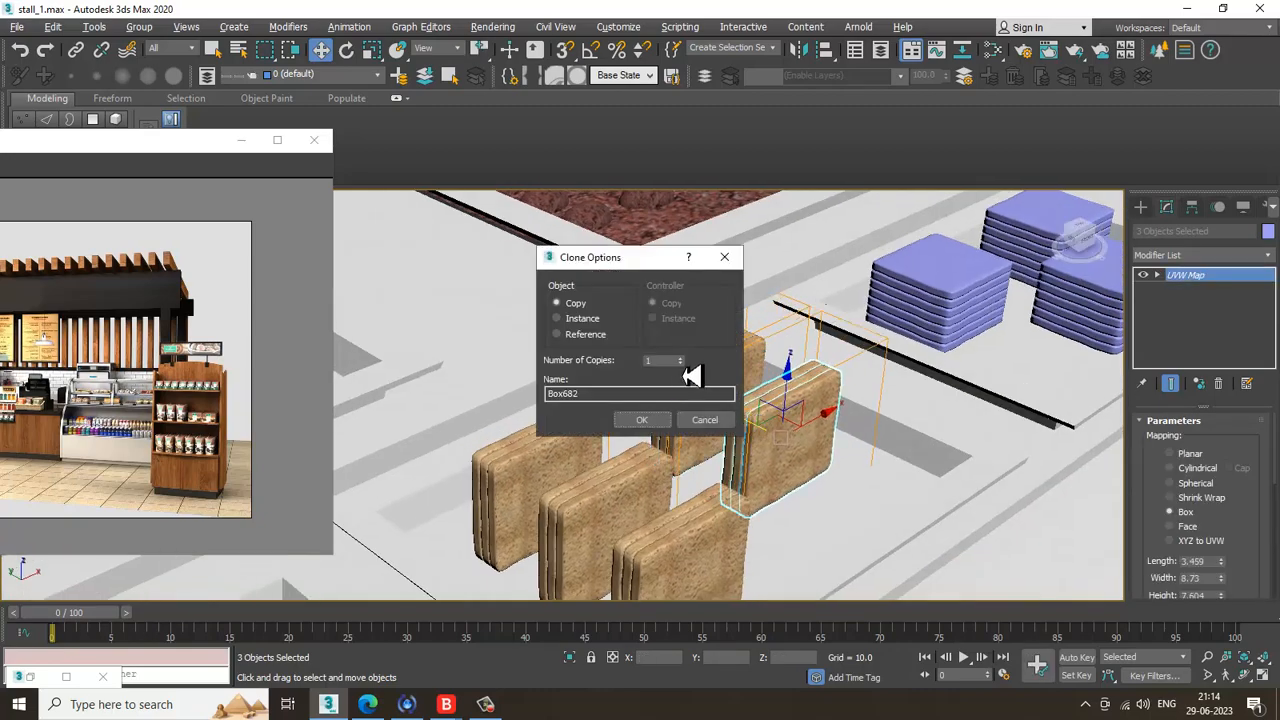
left_click(641, 420)
mouse_move(657, 431)
middle_mouse_down("alt")
mouse_move(805, 458)
mouse_move(728, 461)
middle_mouse_up("alt")
scroll(772, 443, "up", 4)
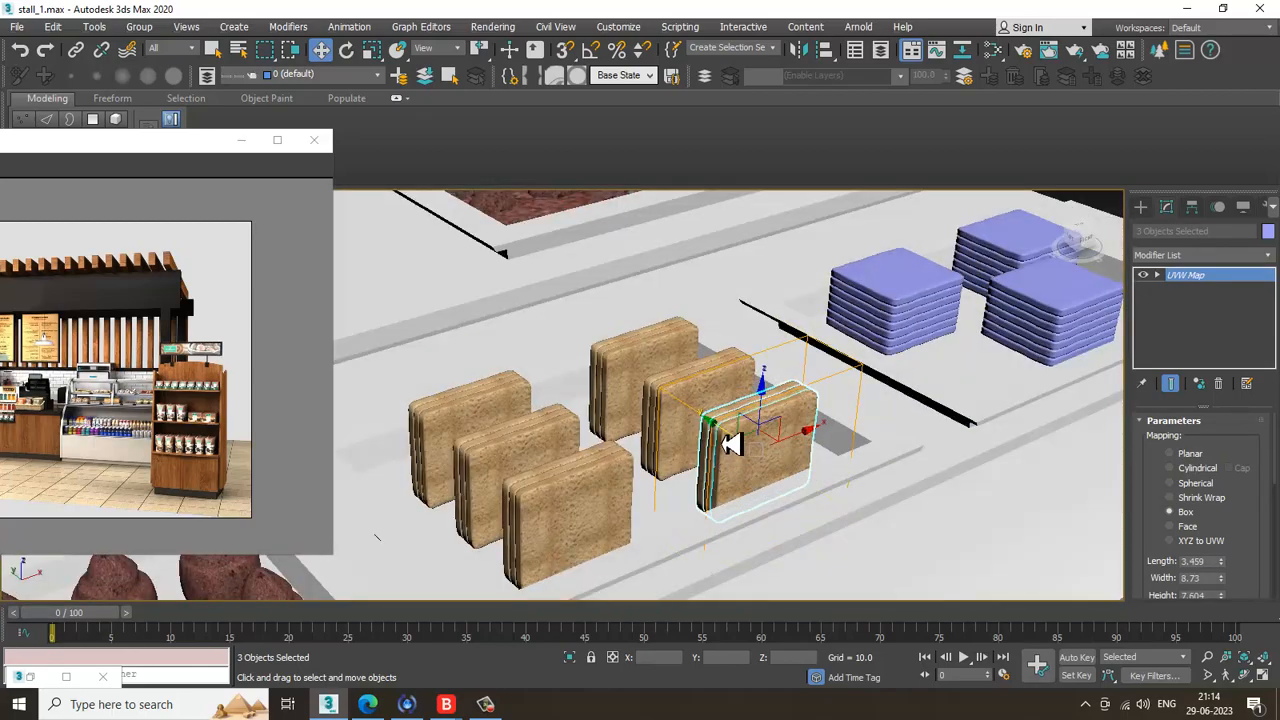
left_click_drag(732, 444, 714, 437)
Step: Select all seven slices of the blue stack nearest the sandwiches and assign the bread-textured VRayMtl, Material #373, to them
scroll(722, 438, "down", 4)
mouse_move(735, 438)
middle_mouse_down("alt")
mouse_move(769, 426)
mouse_move(654, 449)
mouse_move(717, 449)
middle_mouse_up("alt")
scroll(760, 427, "down", 1)
scroll(767, 423, "down", 1)
scroll(717, 449, "up", 6)
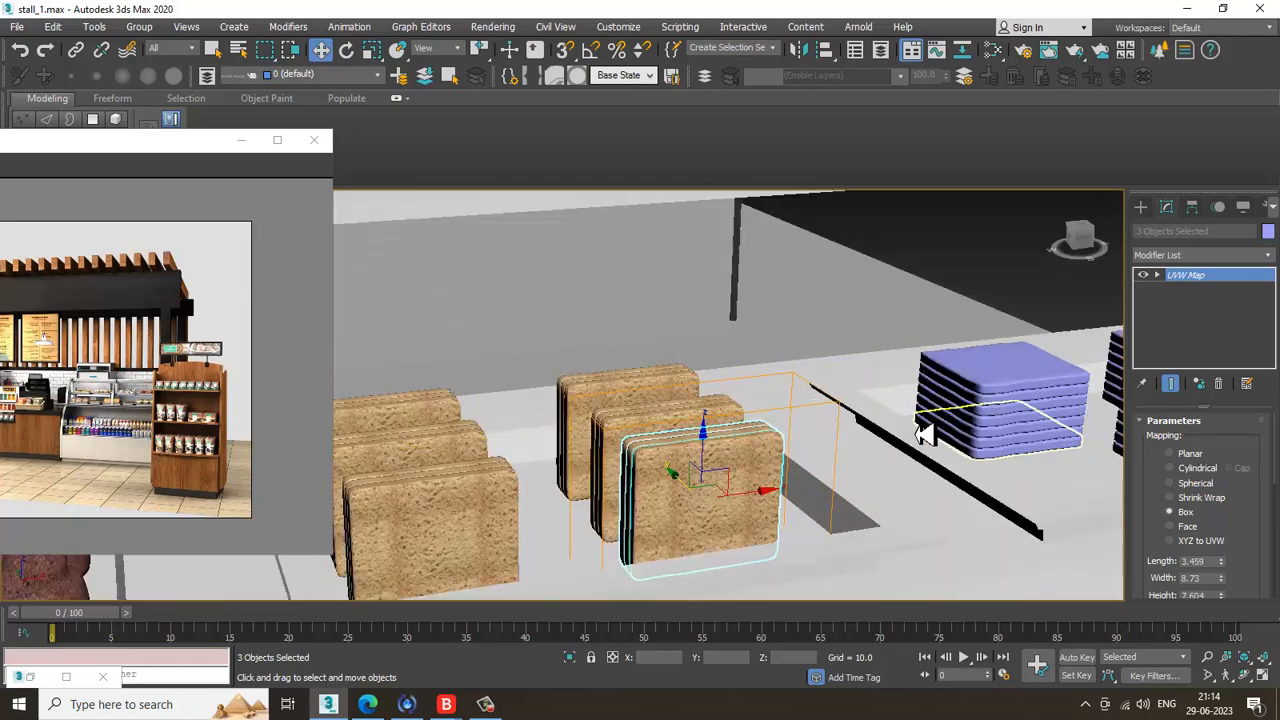
middle_click_drag(925, 434, 760, 425)
scroll(760, 425, "up", 4)
left_click(811, 355)
left_click(809, 382, "ctrl")
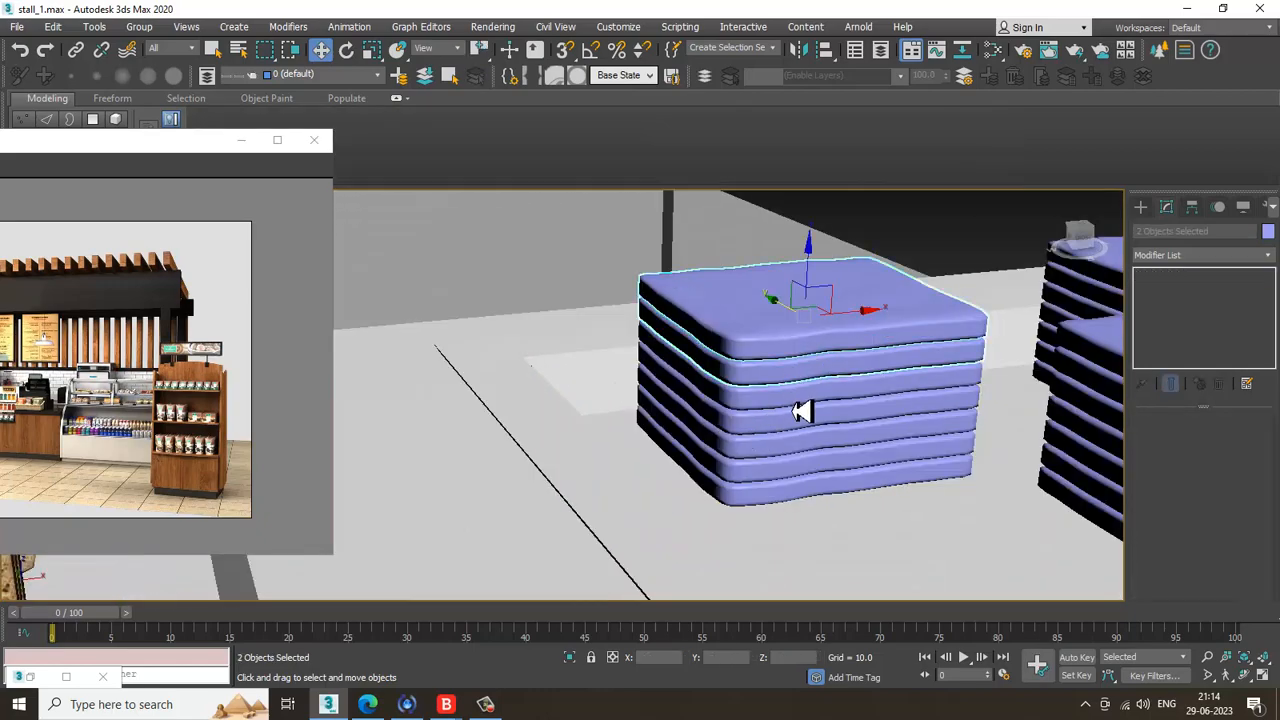
left_click(803, 412, "ctrl")
left_click(800, 431, "ctrl")
left_click(800, 454, "ctrl")
left_click(803, 477, "ctrl")
left_click(797, 496, "ctrl")
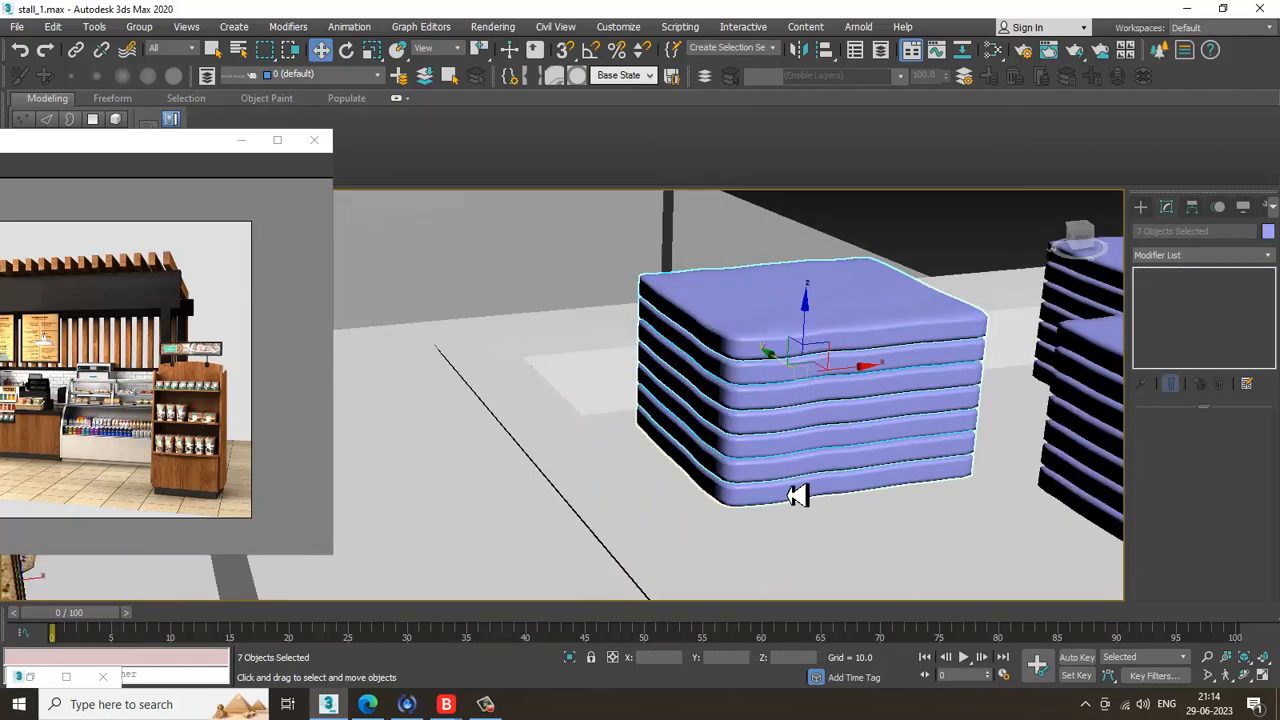
key("m")
left_click(163, 109)
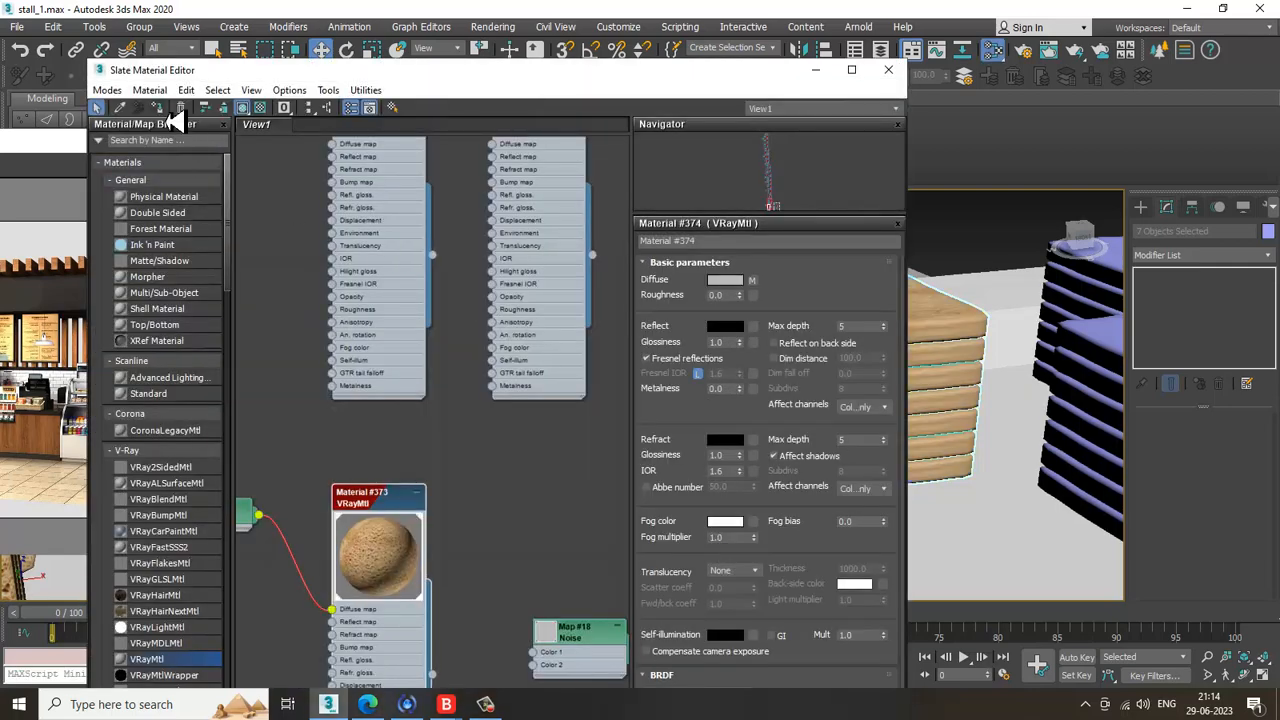
left_click(814, 72)
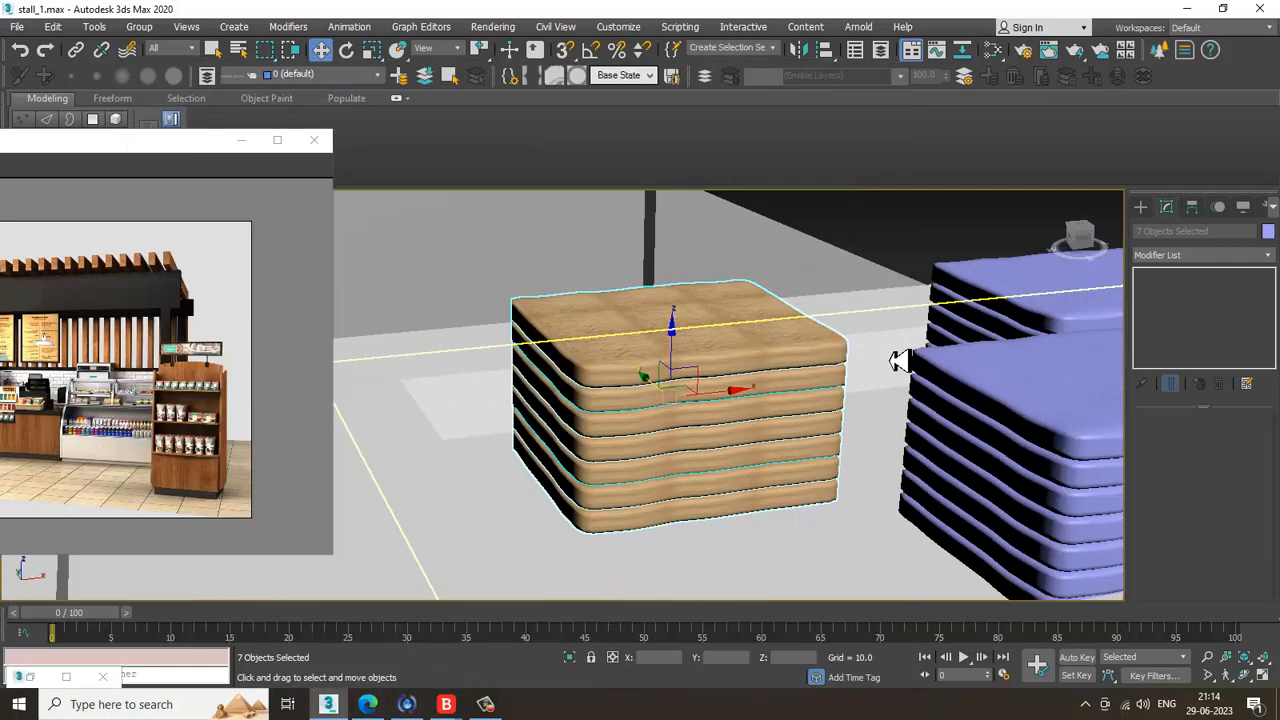
Step: Add a UVW Map modifier with Box mapping to the seven stacked slices and set its length to about 6.631
left_click(1185, 256)
key("u")
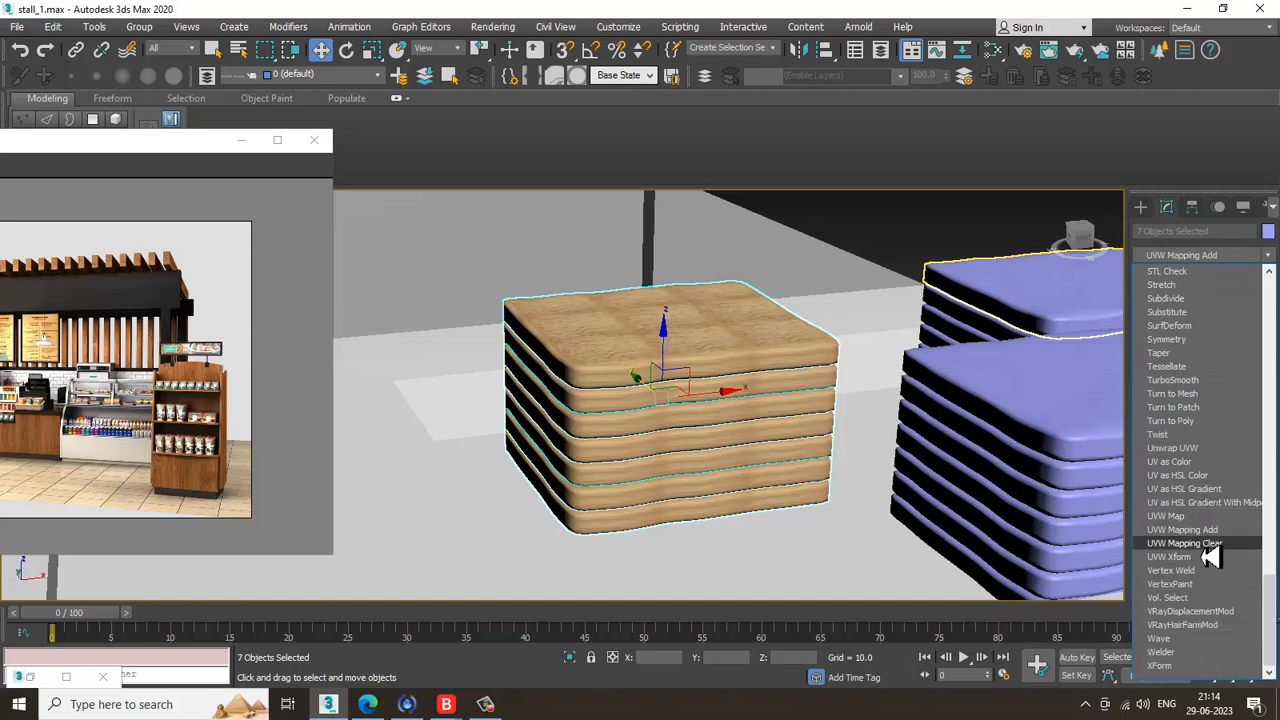
left_click(1205, 516)
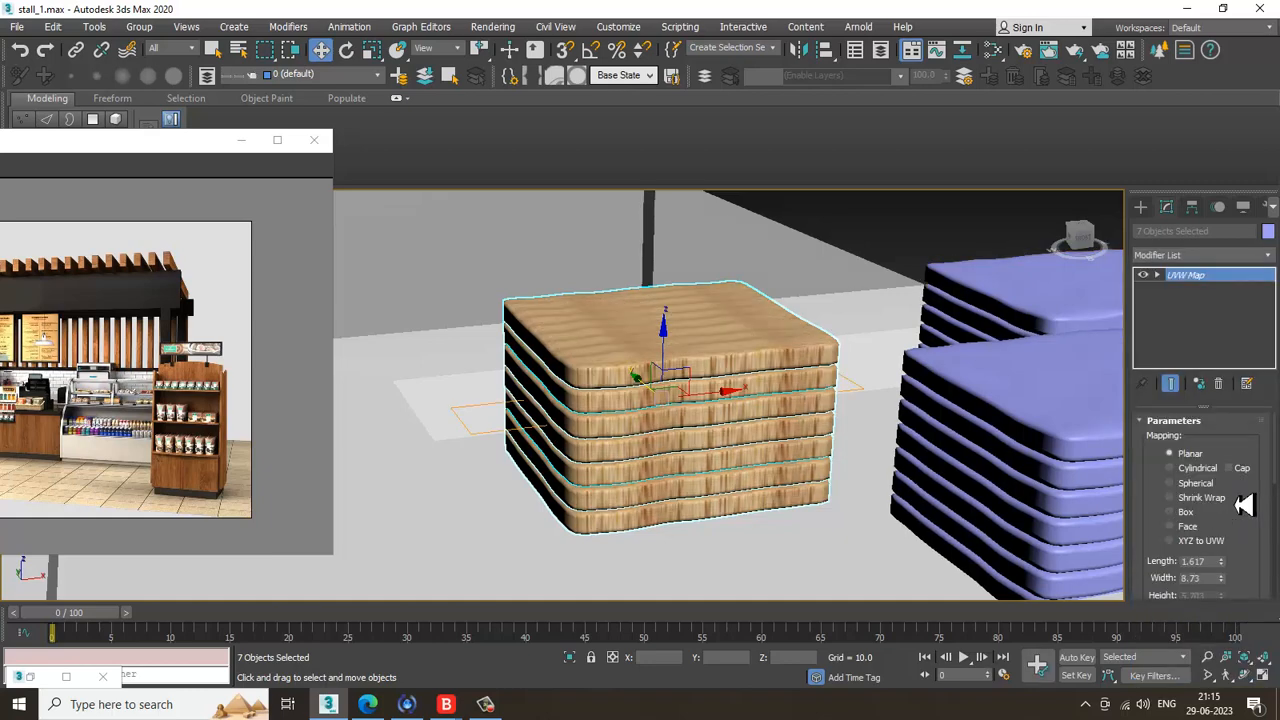
left_click(1176, 514)
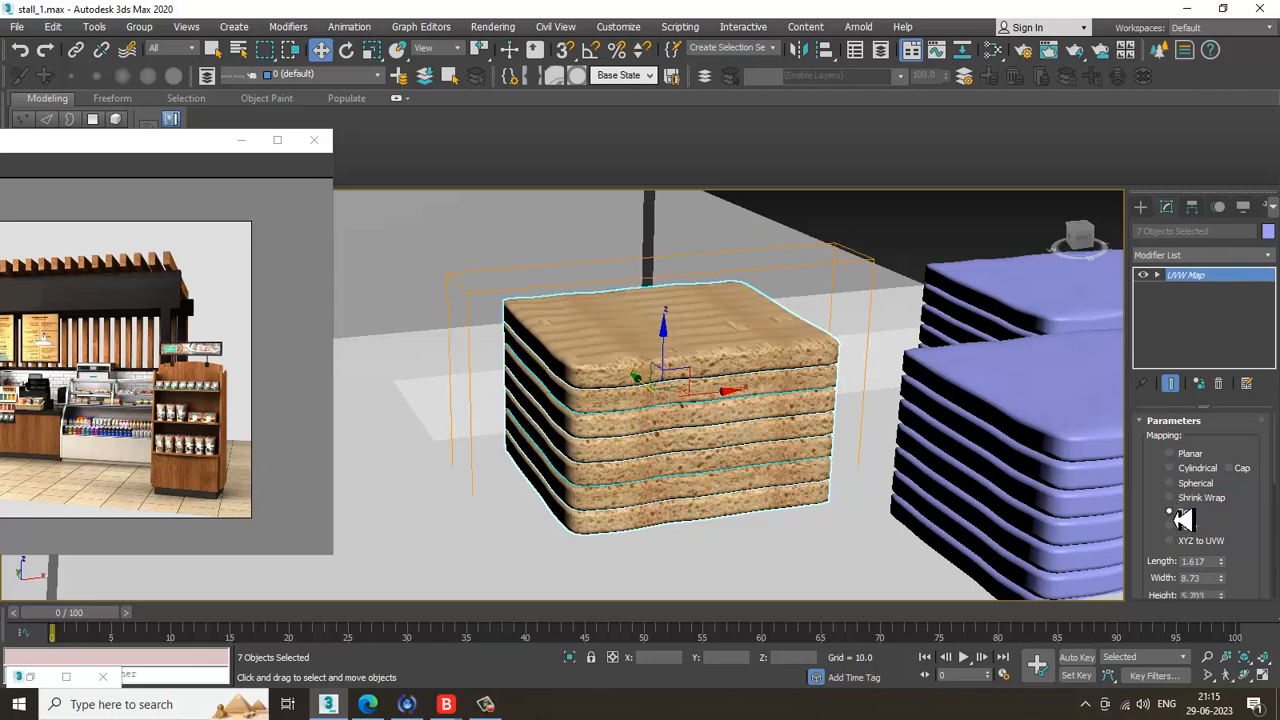
middle_click_drag(822, 352, 870, 387, "alt")
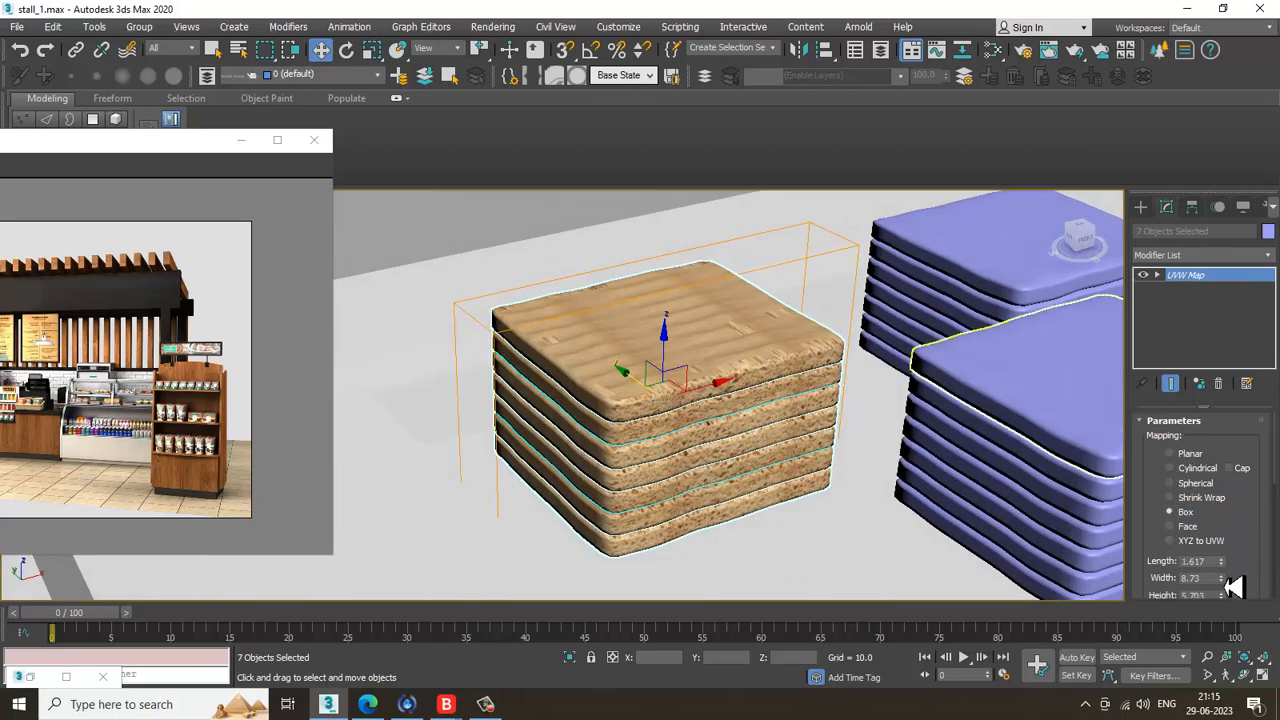
left_click_drag(1254, 536, 1218, 299)
Step: Select the fourteen slices of the two remaining blue stacks and delete them
scroll(729, 363, "down", 6)
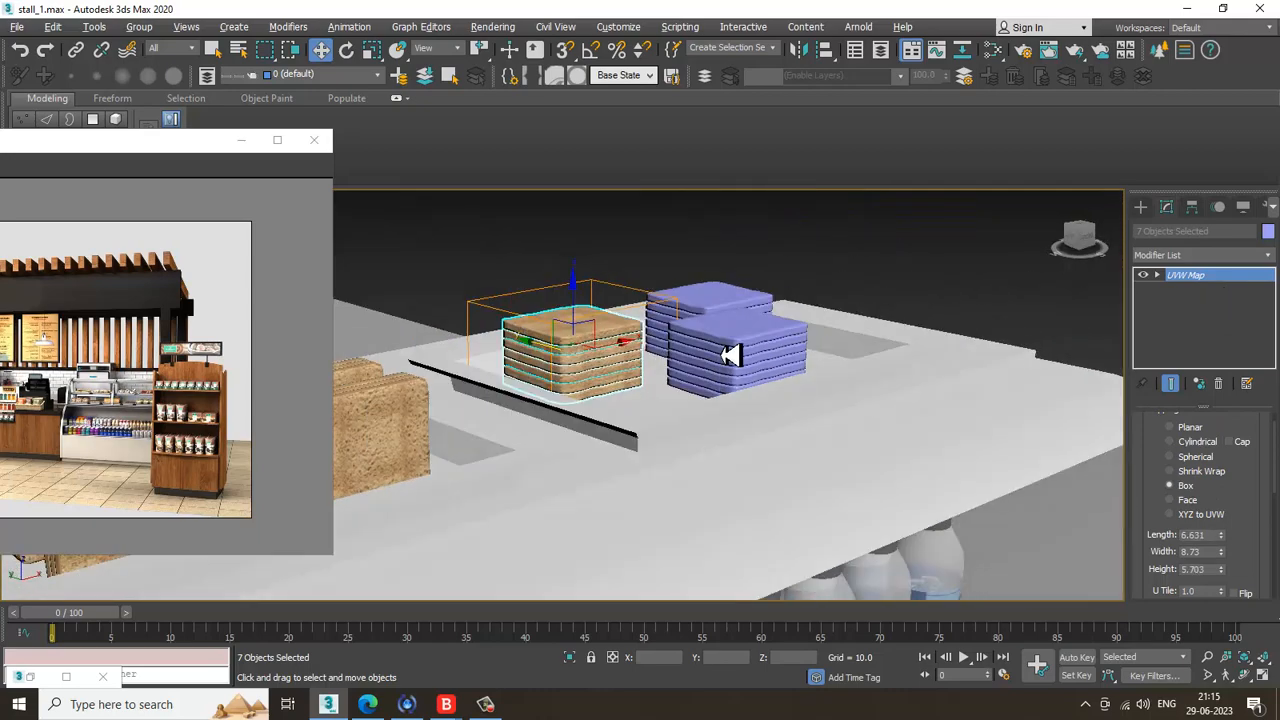
middle_click_drag(731, 355, 846, 270, "alt")
left_click_drag(656, 384, 655, 383)
left_click_drag(909, 291, 938, 434, "alt")
middle_click_drag(902, 309, 883, 334, "alt")
left_click_drag(771, 332, 816, 328)
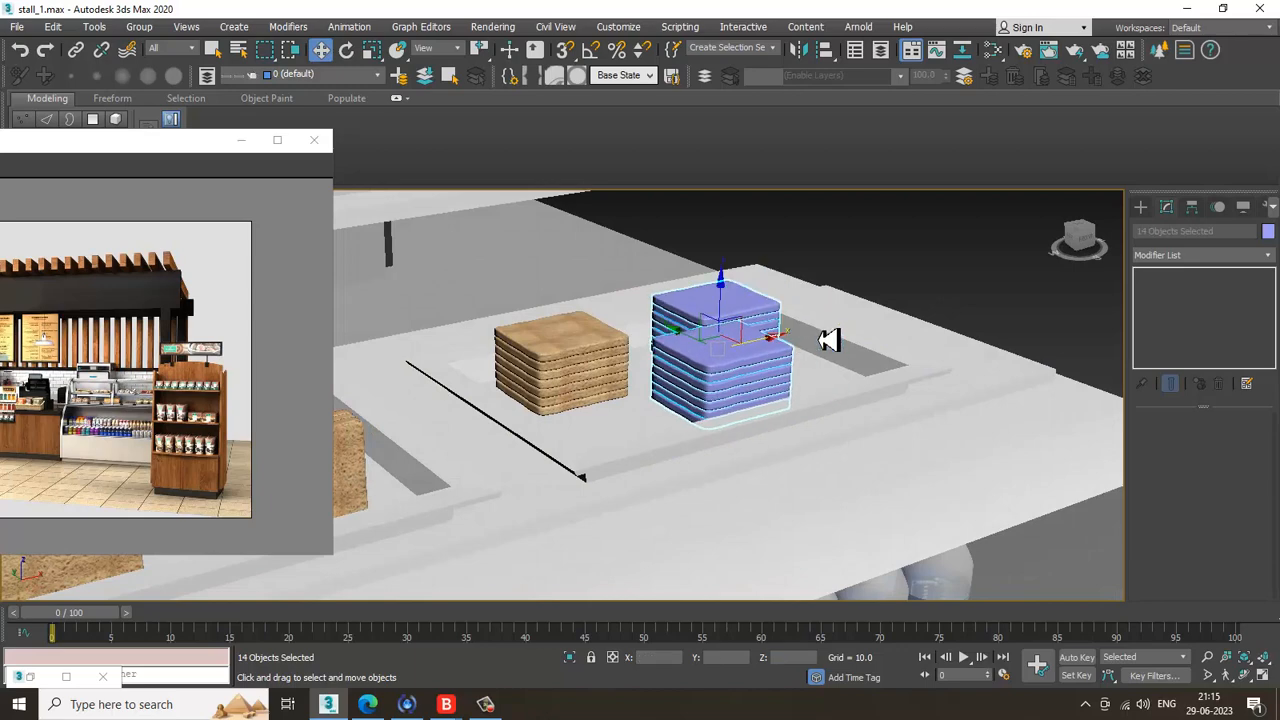
key("Delete")
Step: Select the seven slices of the textured stack and clone them once along X as copies
middle_click_drag(777, 363, 652, 364, "alt")
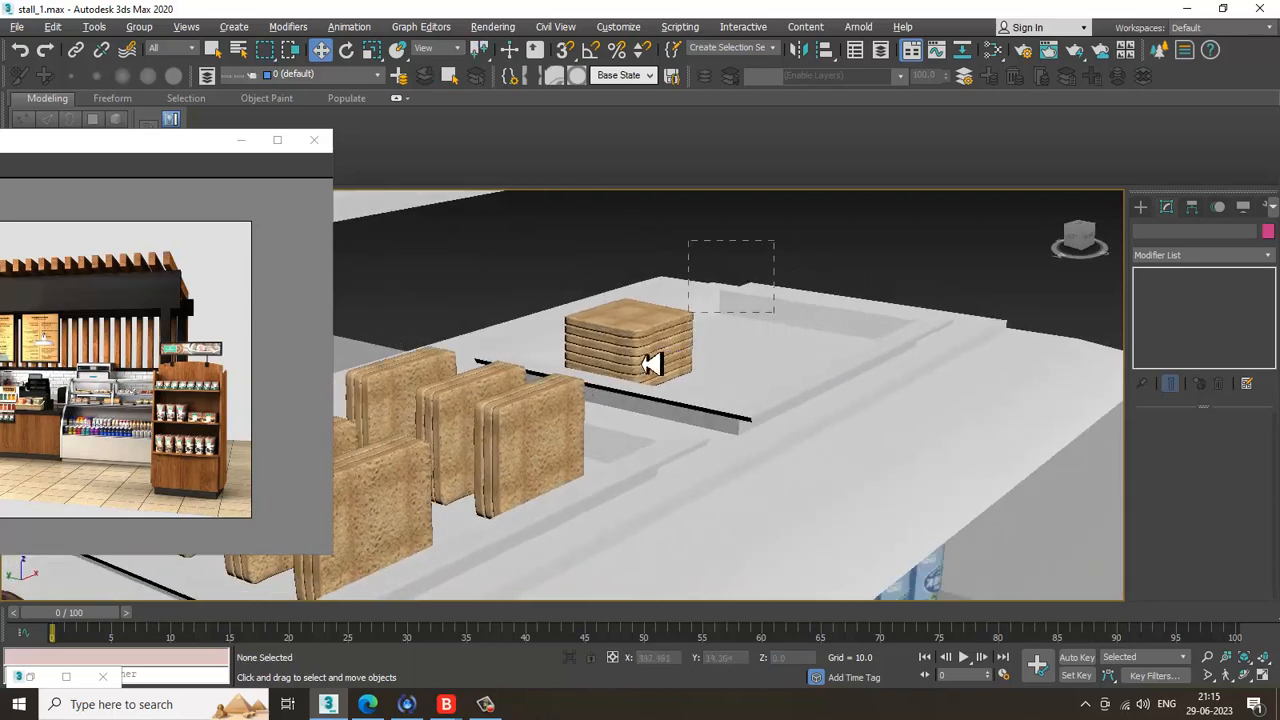
left_click_drag(612, 388, 608, 384)
middle_click_drag(929, 431, 808, 421, "alt")
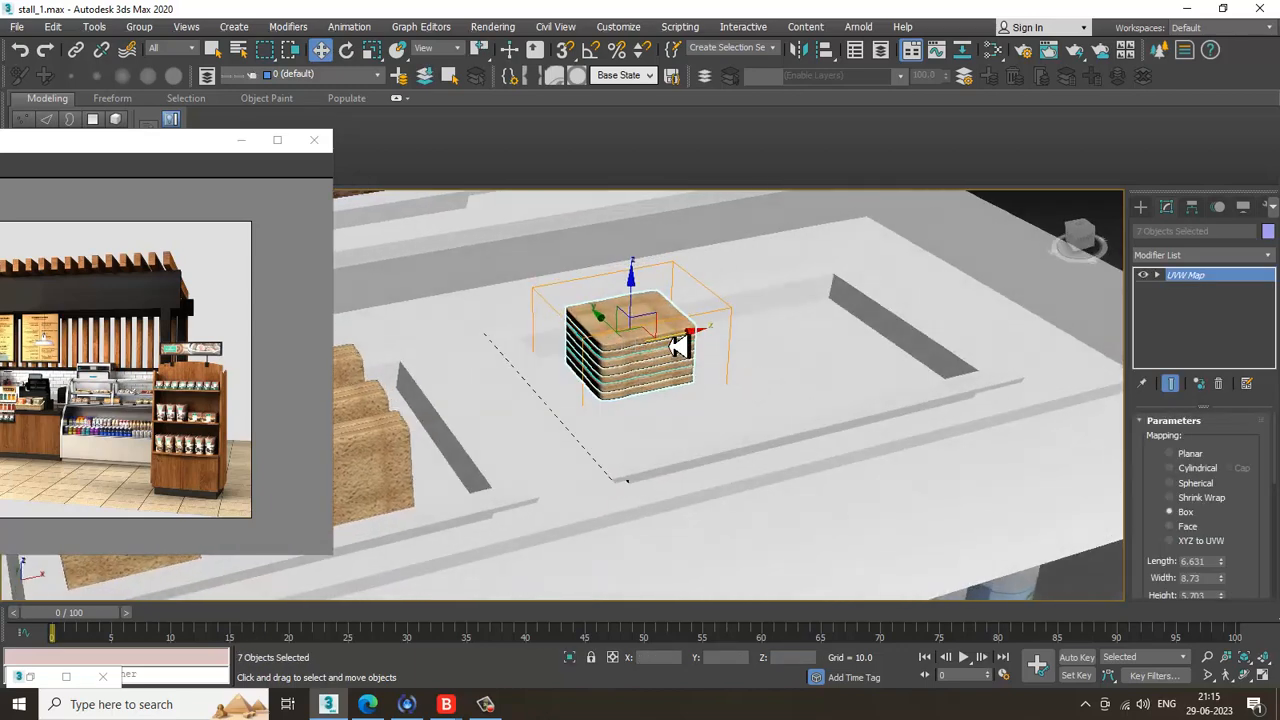
mouse_move(678, 345)
left_mouse_down("shift")
mouse_move(823, 349)
mouse_move(792, 362)
left_mouse_up("shift")
left_click(642, 419)
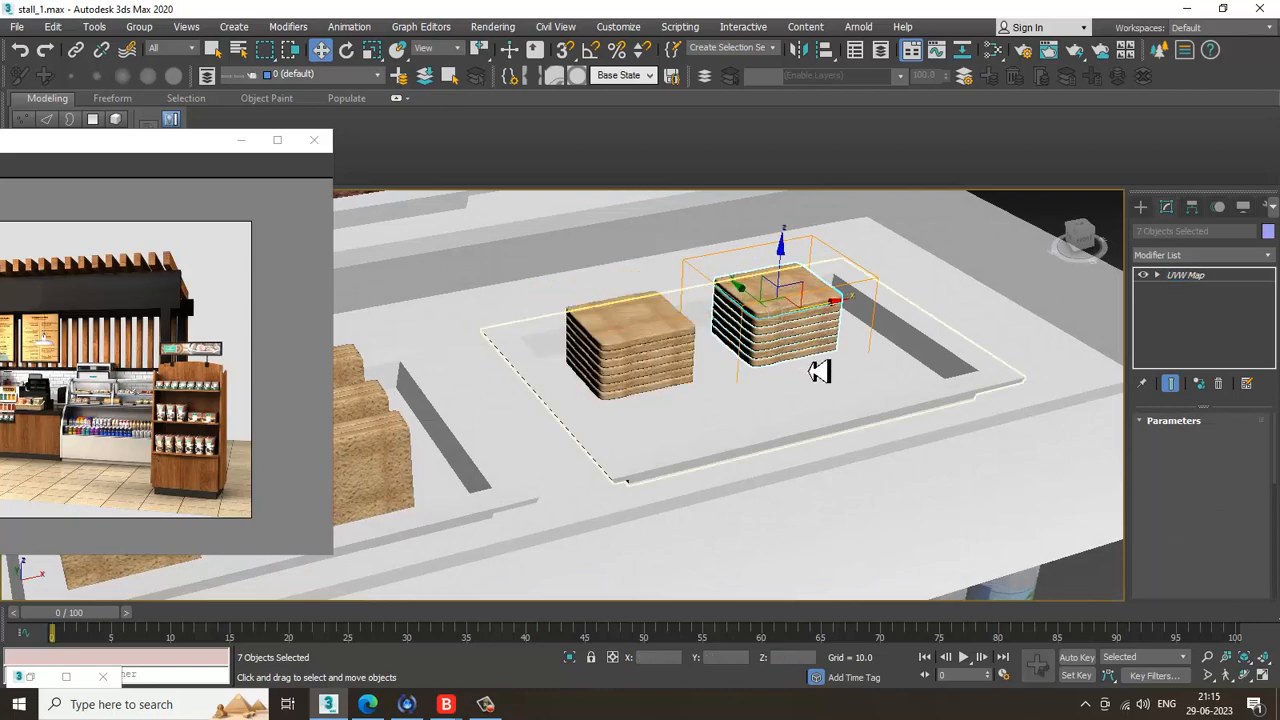
Step: Clone the second stack once along Y as a copy and move it along X to sit centred in front of the other two
middle_click_drag(822, 366, 812, 364, "alt")
left_click_drag(814, 366, 838, 388)
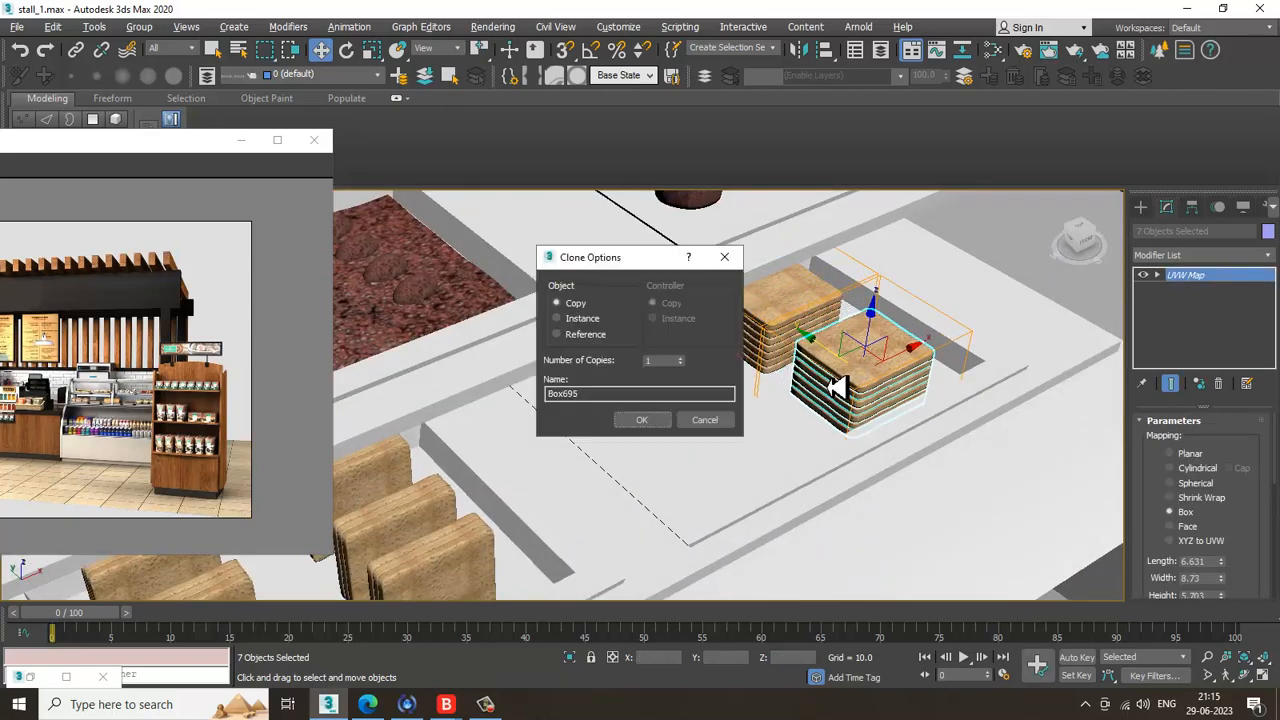
left_click(642, 419)
middle_click_drag(814, 423, 830, 420, "alt")
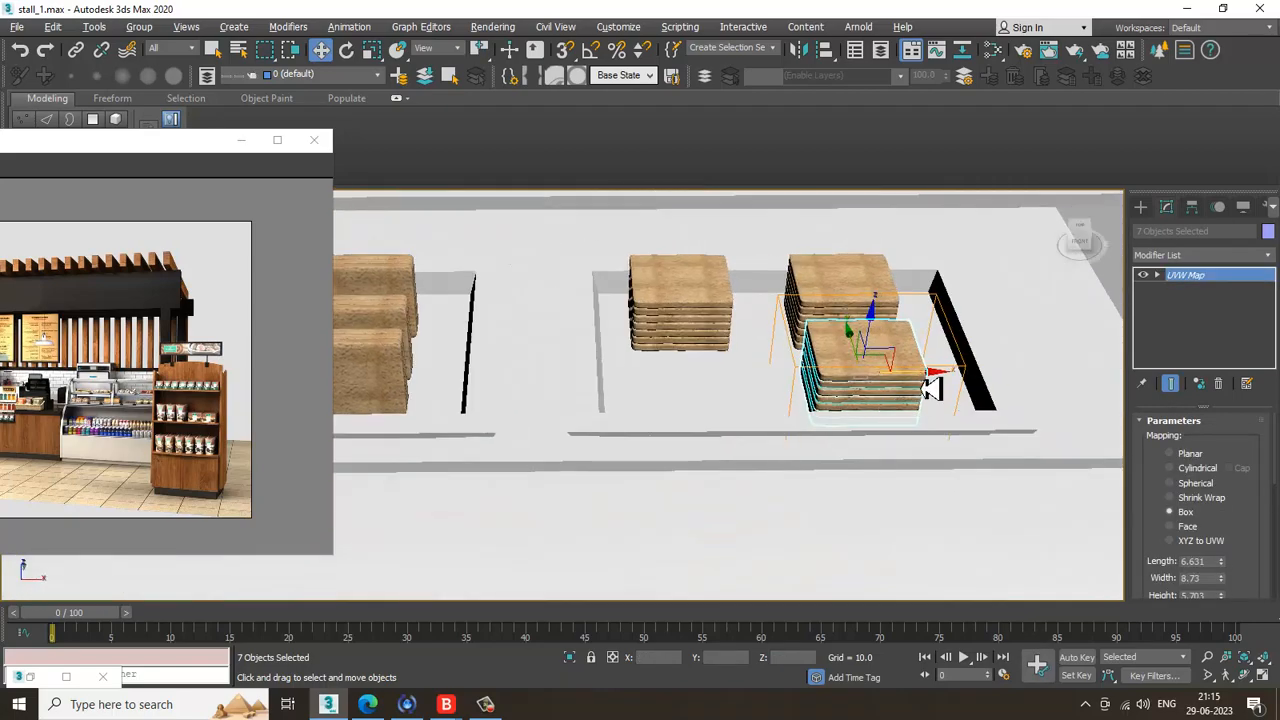
left_click_drag(930, 388, 858, 388)
left_click(487, 705)
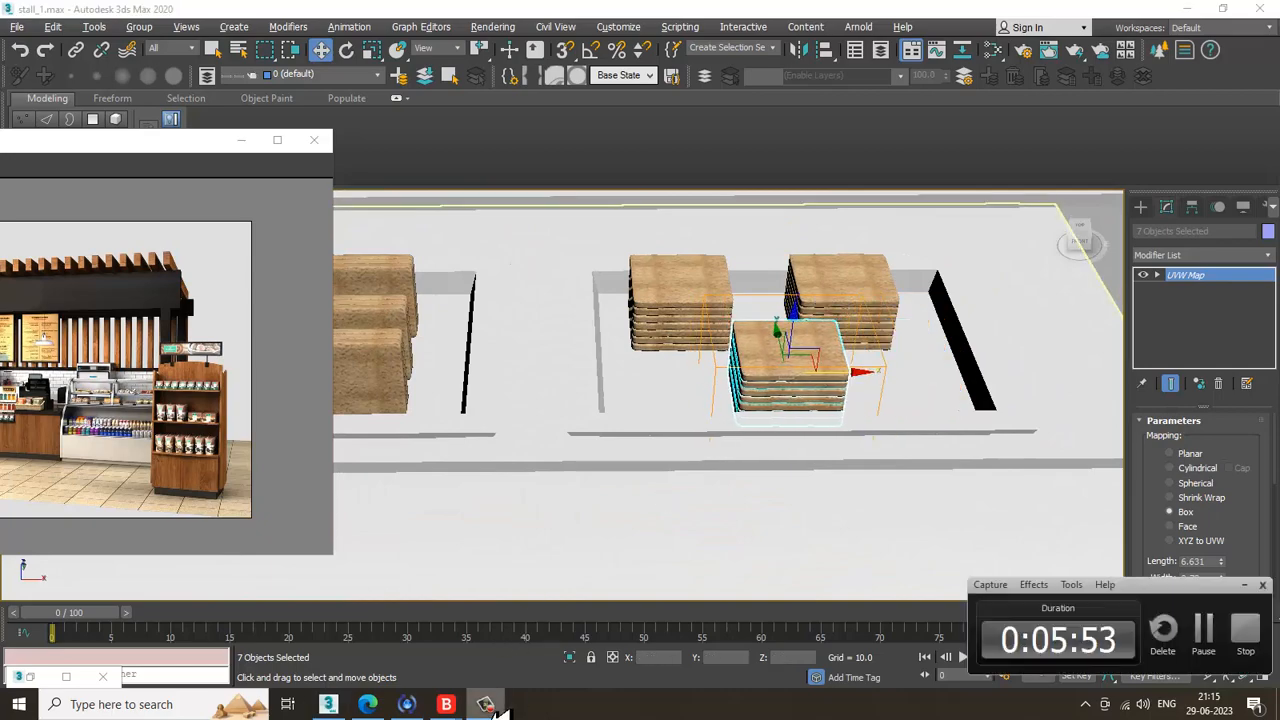
left_click(487, 705)
middle_click_drag(834, 466, 760, 450, "alt")
right_click(958, 226)
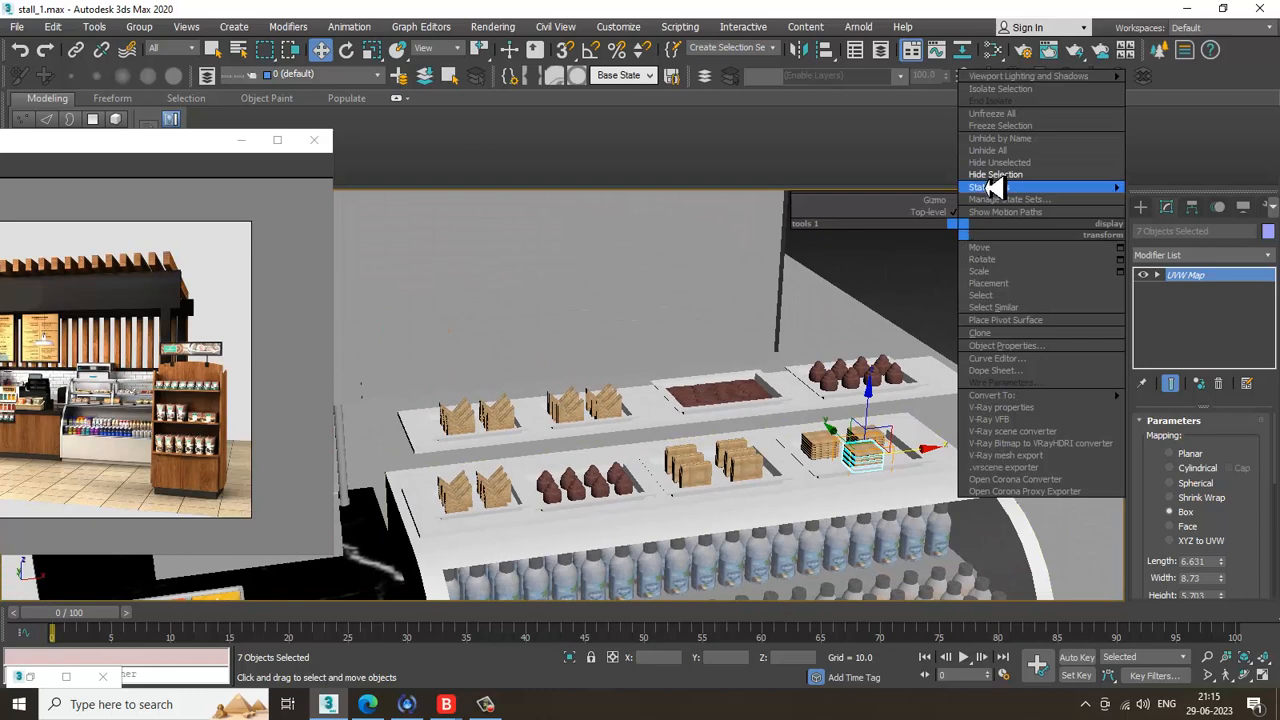
left_click(1010, 150)
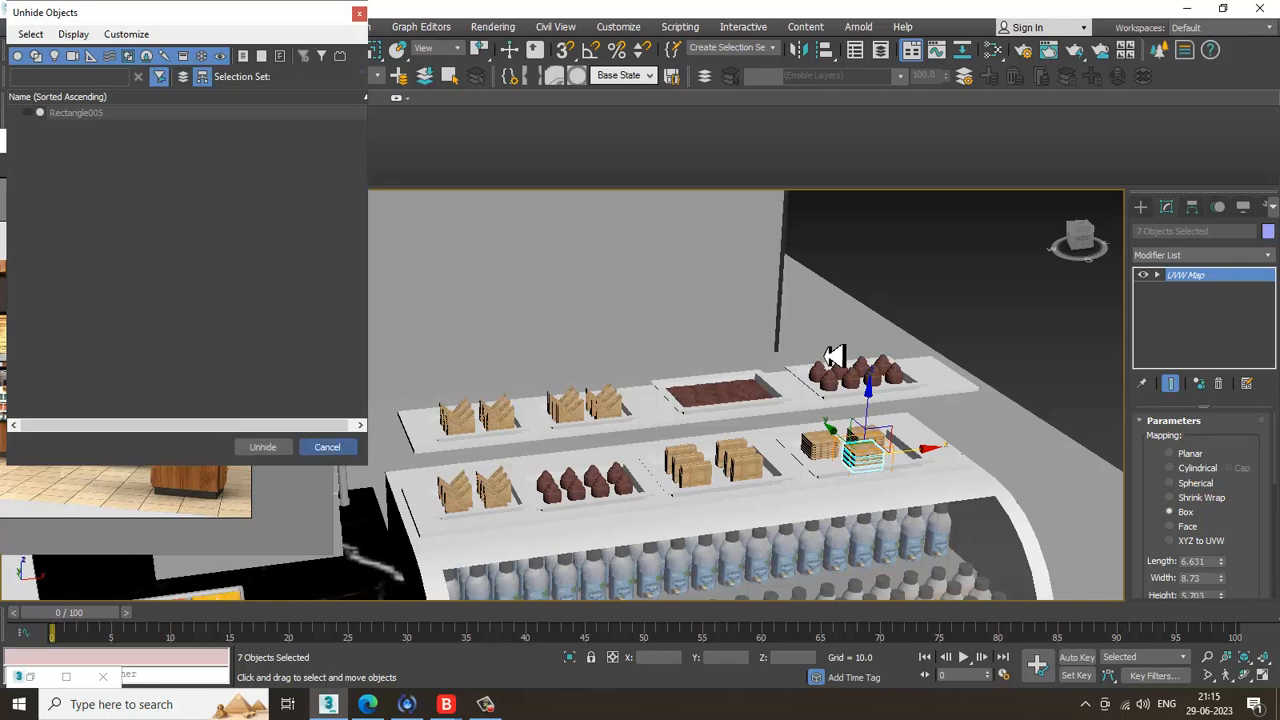
key("Escape")
Step: Unhide all hidden objects in the scene
right_click(942, 298)
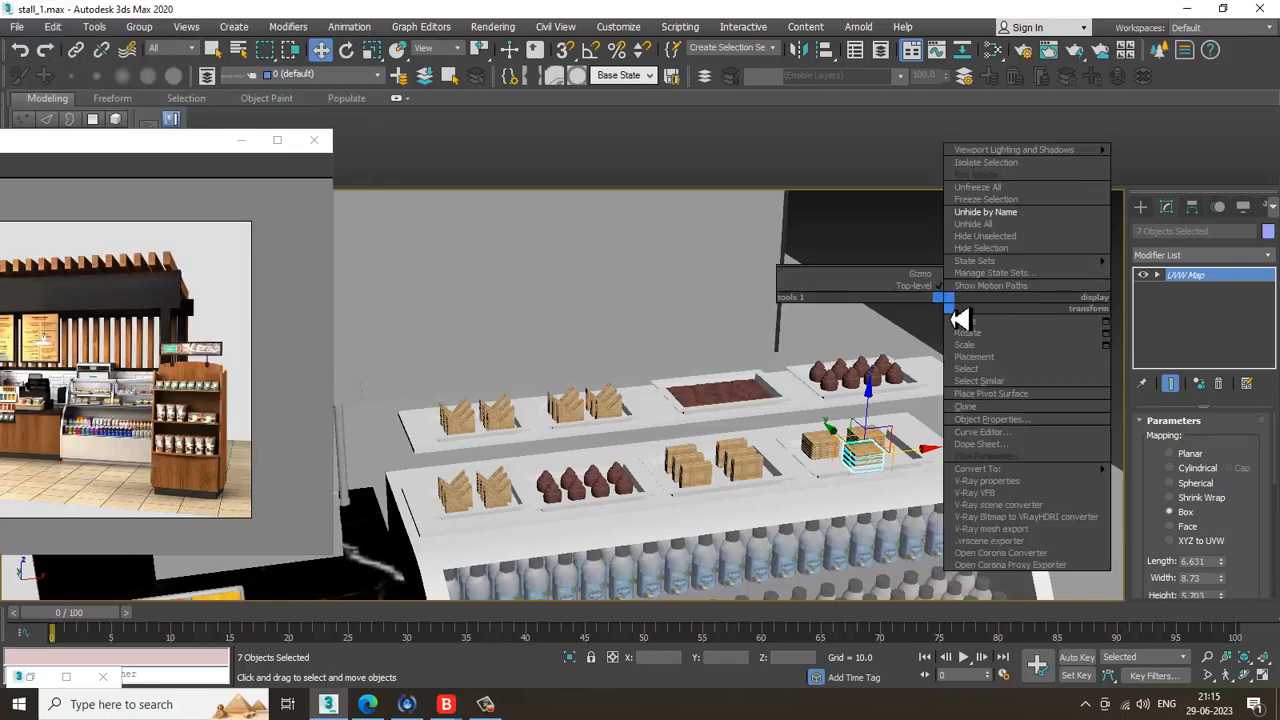
left_click(1018, 226)
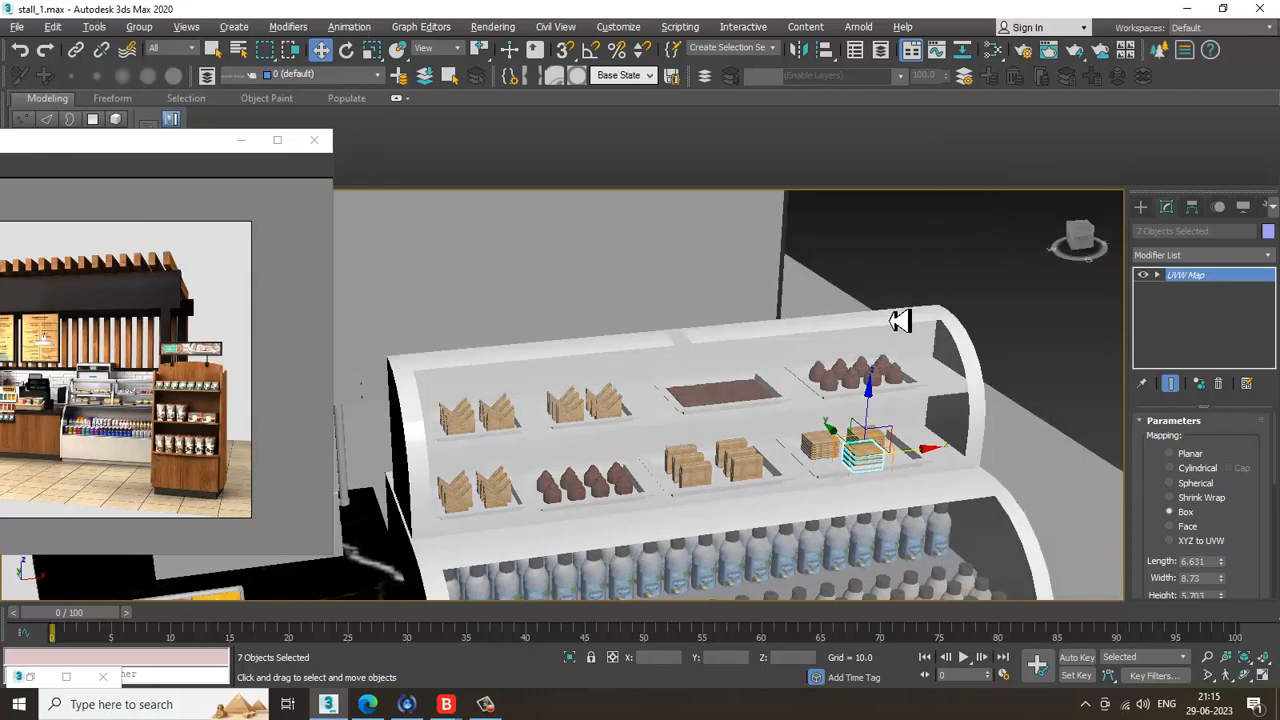
Step: Save the scene
middle_click_drag(900, 320, 898, 320, "alt")
key("ctrl+s")
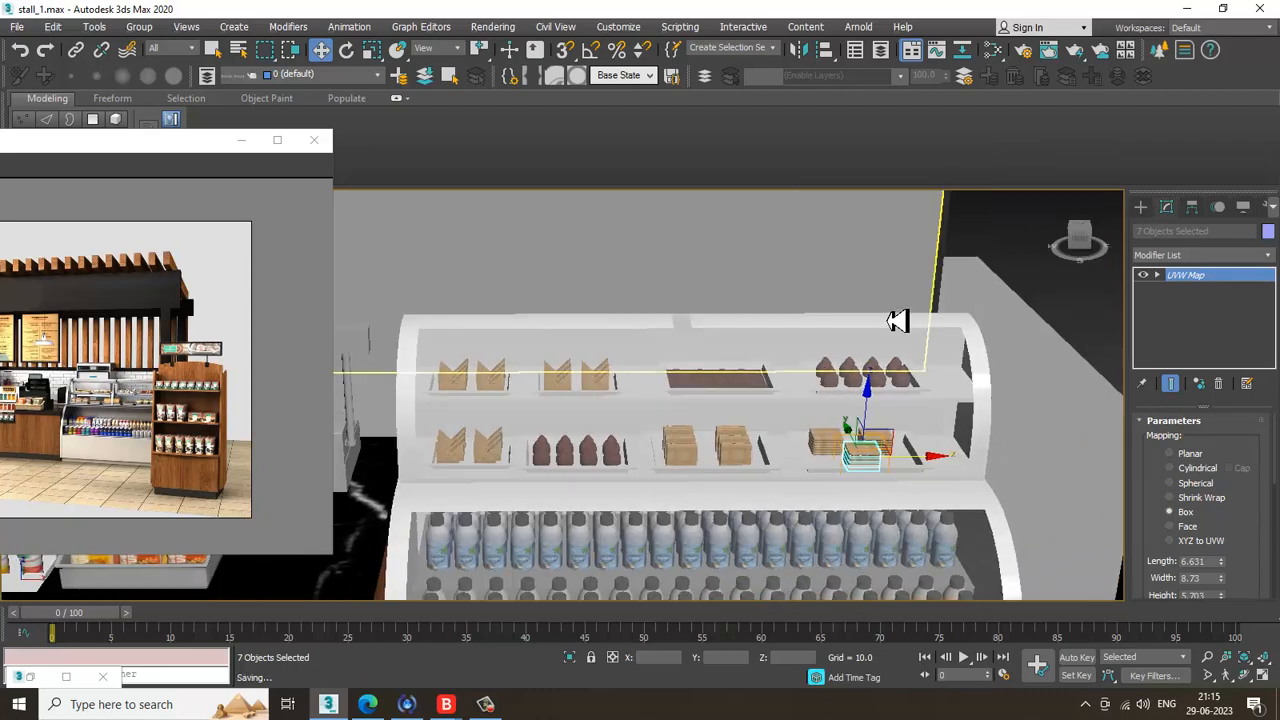
scroll(657, 380, "down", 8)
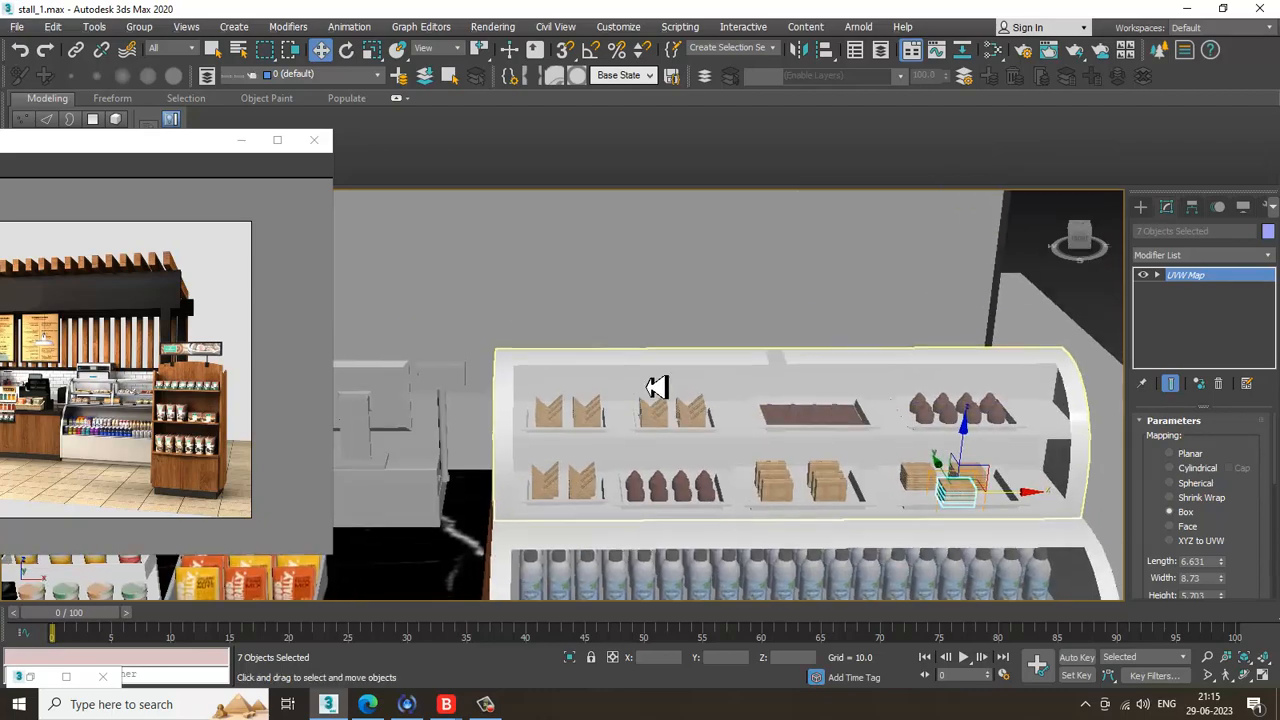
Step: Hide the drinks fridge's outer cabinet around the bottle shelves
scroll(441, 308, "up", 6)
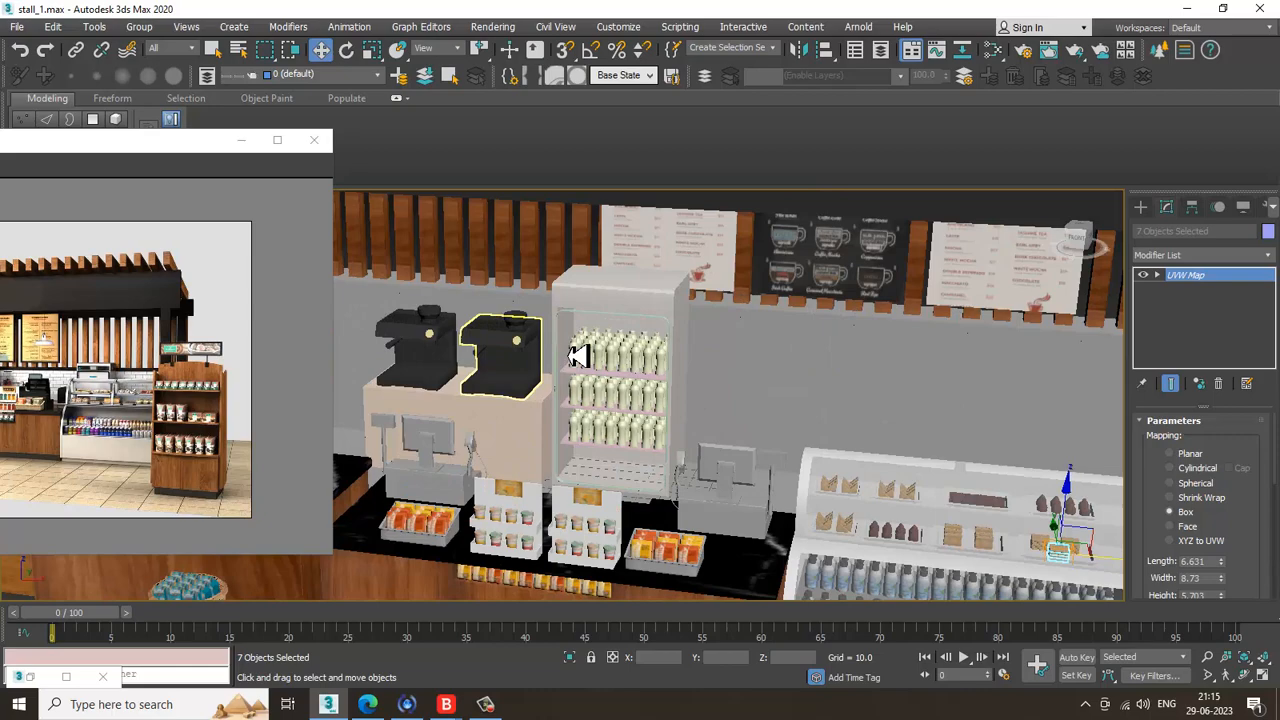
left_click(633, 295)
scroll(635, 300, "up", 4)
right_click(640, 306)
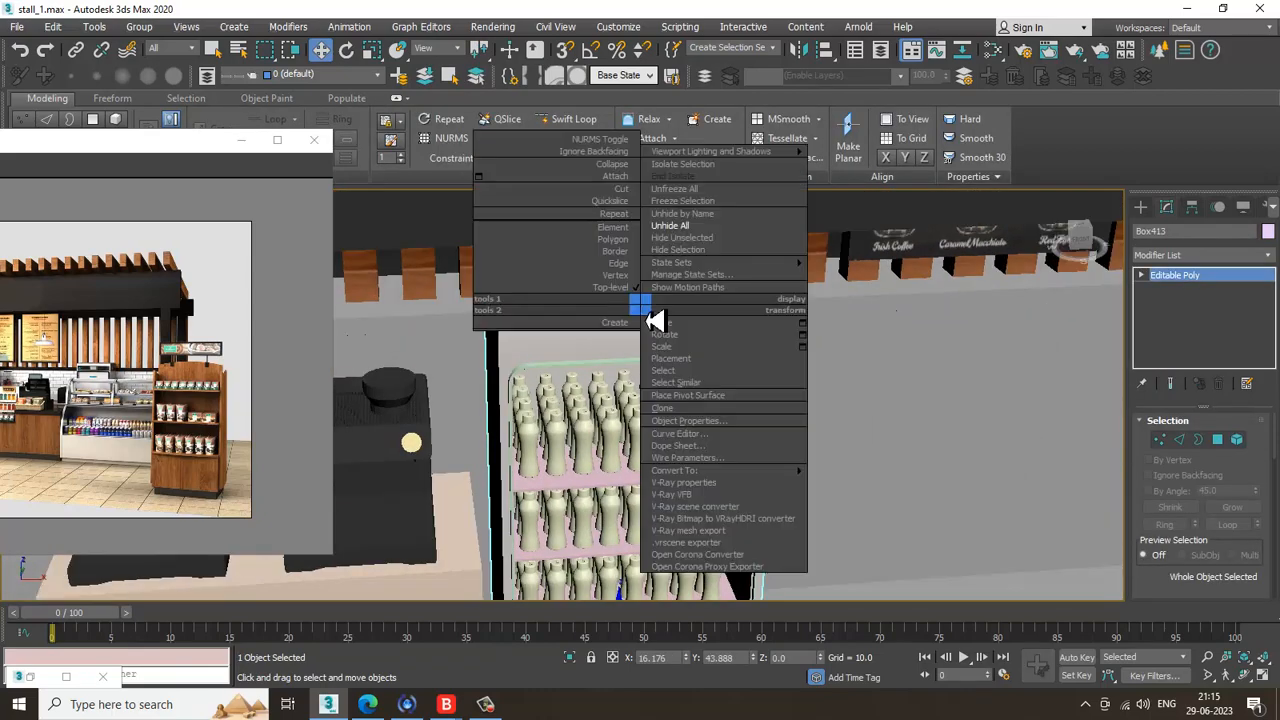
left_click(697, 251)
middle_click_drag(698, 260, 775, 438, "alt")
Step: Select the front corner bottle in the fridge, show its edged faces, and select the polygons of its body below the shoulder
left_click(846, 435)
key("z")
scroll(760, 435, "down", 2)
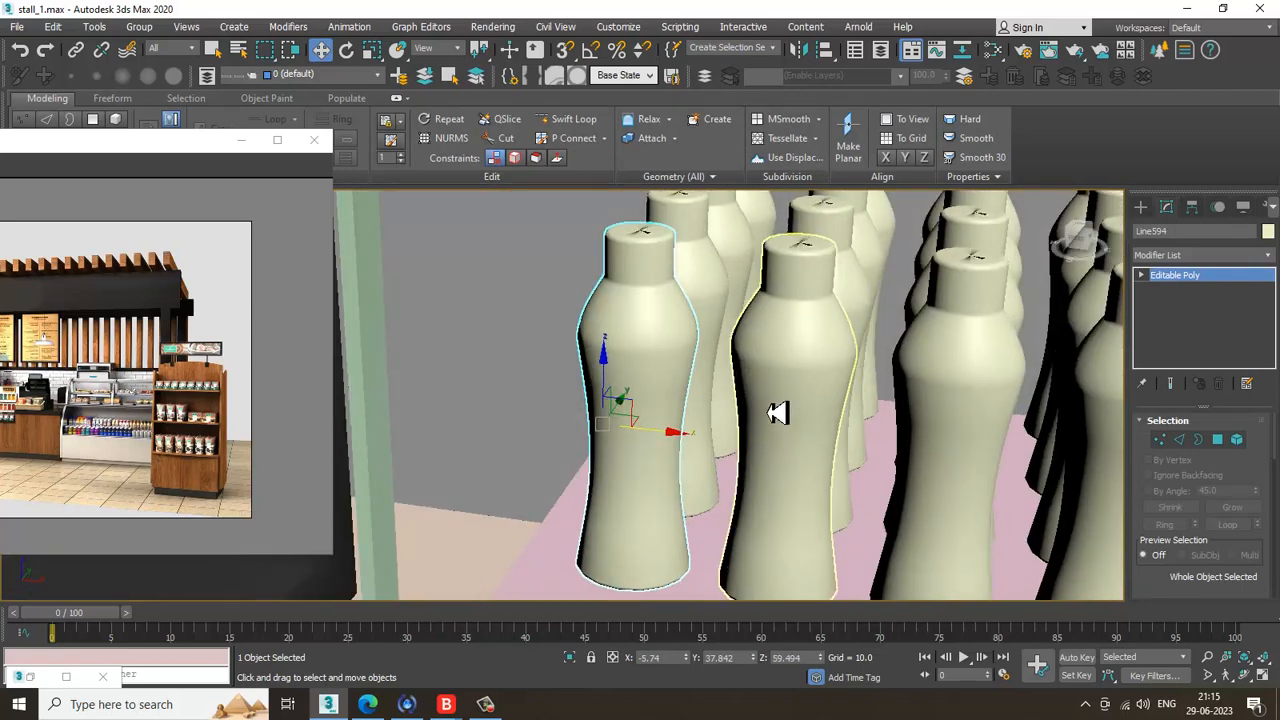
key("F4")
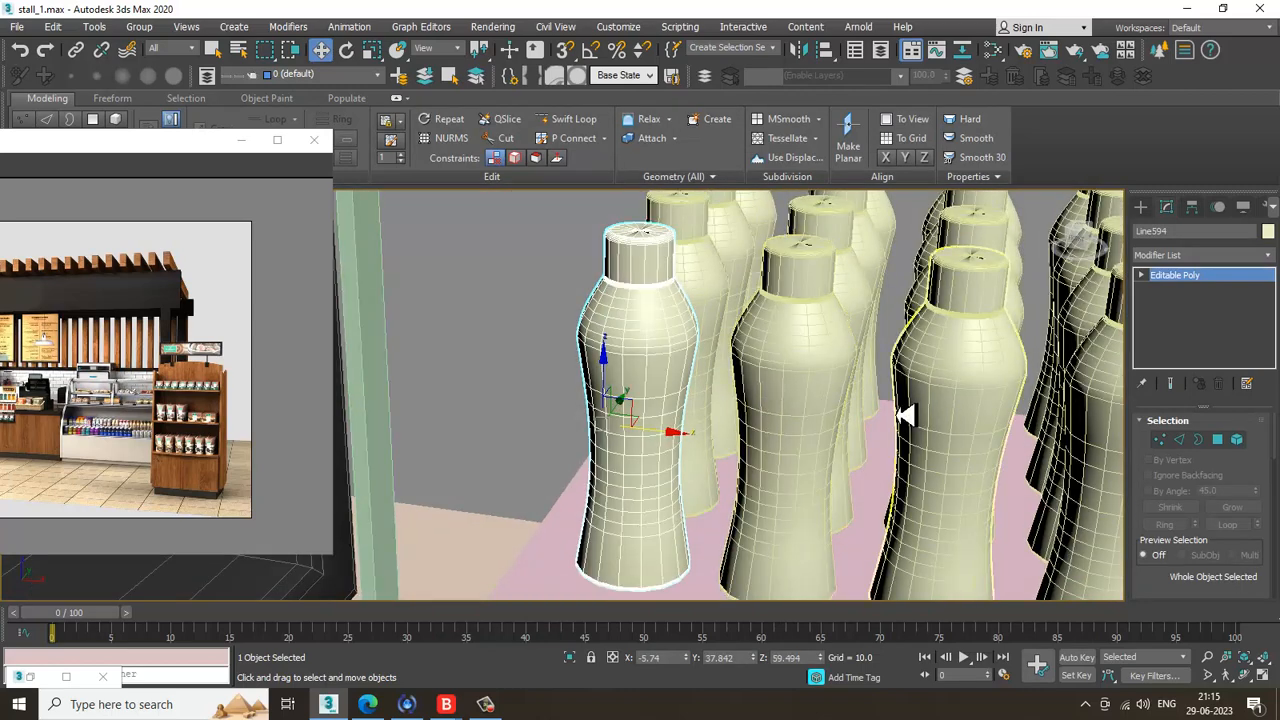
left_click(1218, 441)
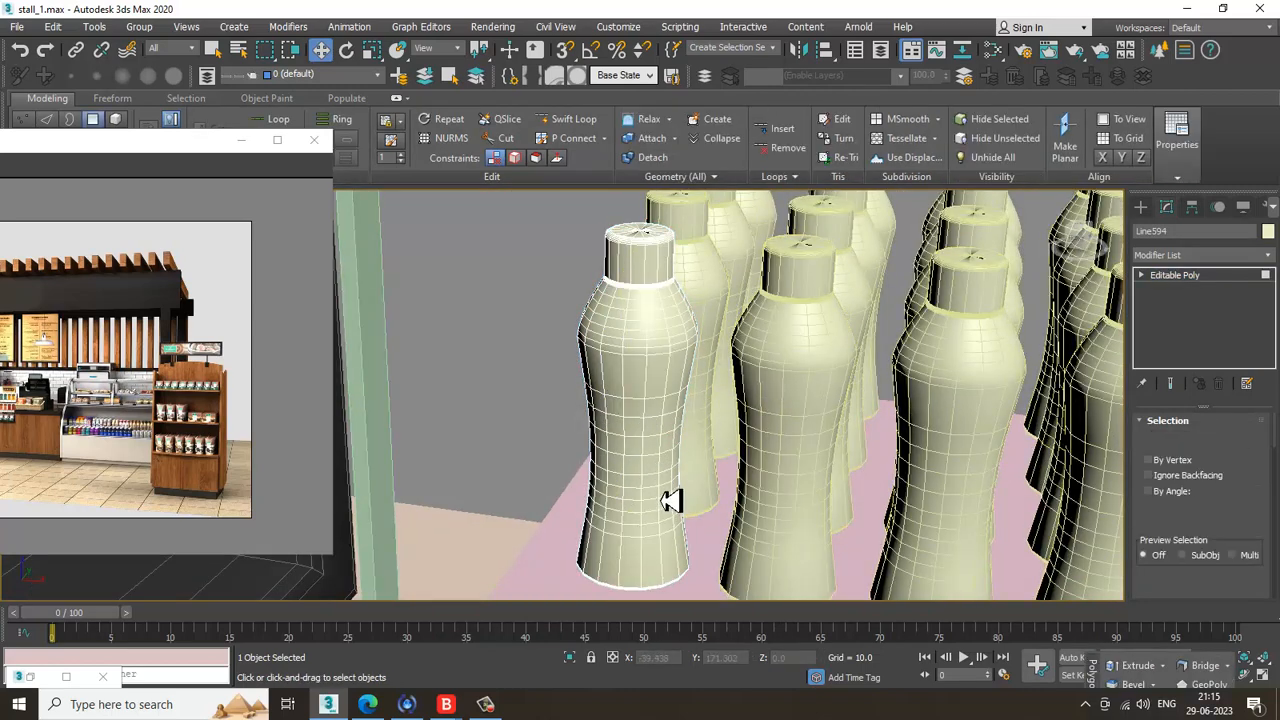
middle_click_drag(669, 500, 494, 347, "alt")
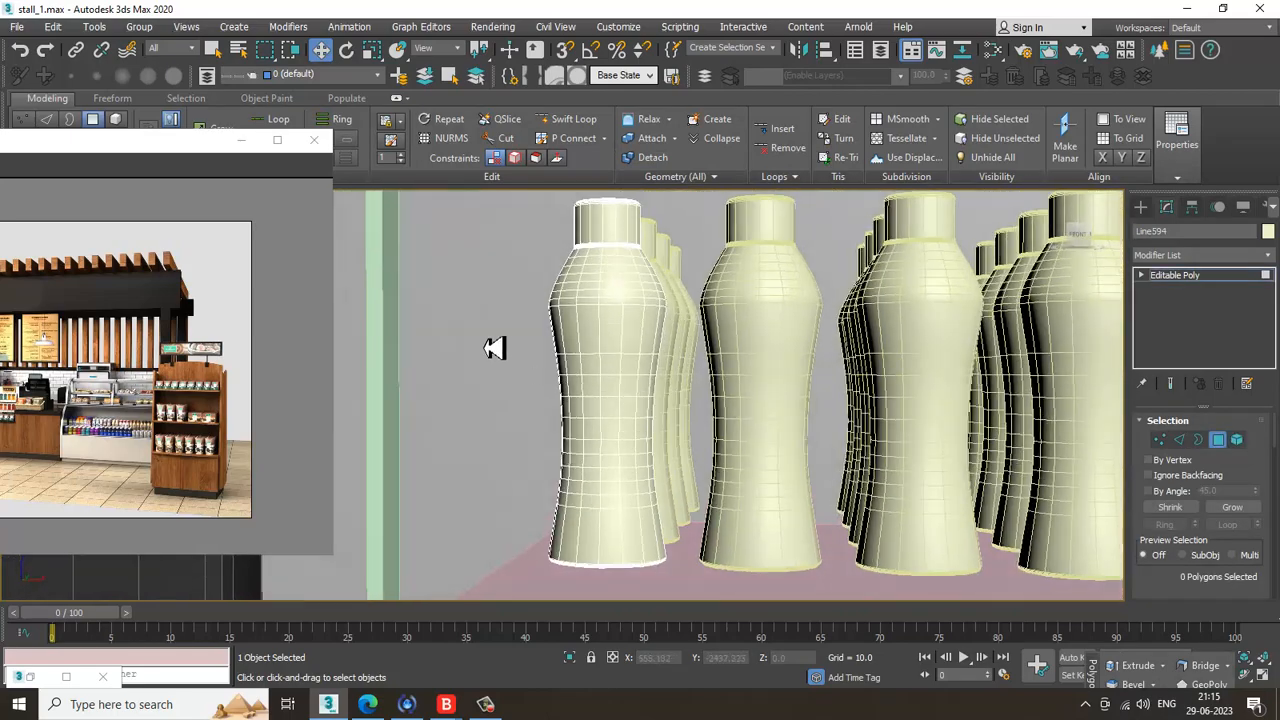
left_click_drag(712, 543, 710, 541)
middle_click_drag(710, 541, 690, 508, "alt")
Step: Create a new VRayMtl and load the dark-blue Fresh water label image as a bitmap in its diffuse map
key("m")
middle_click_drag(432, 593, 356, 162)
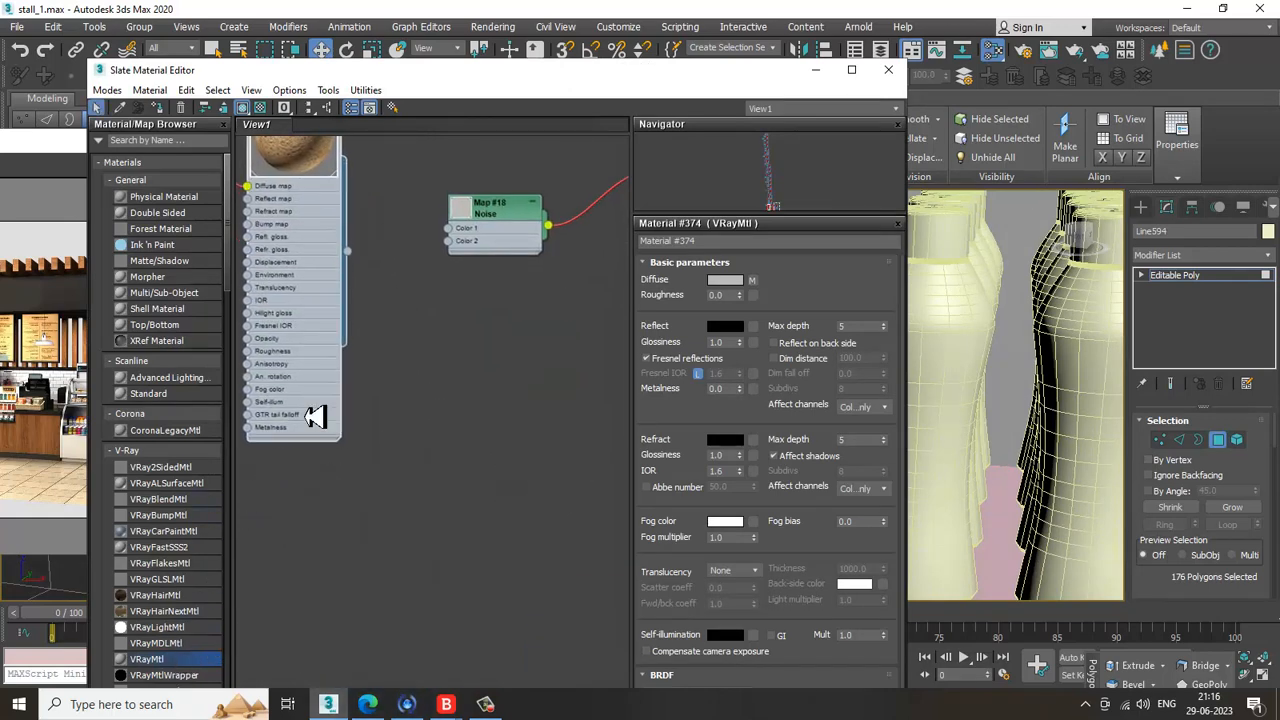
left_click_drag(468, 386, 480, 437)
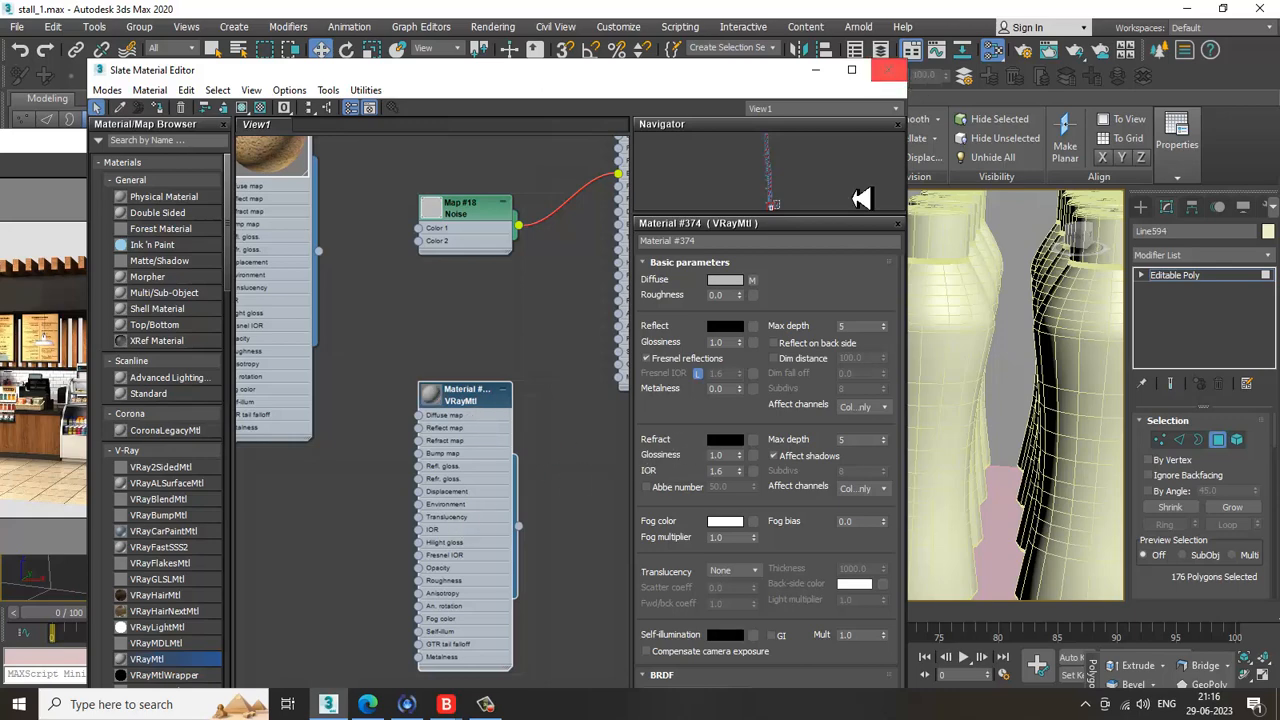
double_click(493, 410)
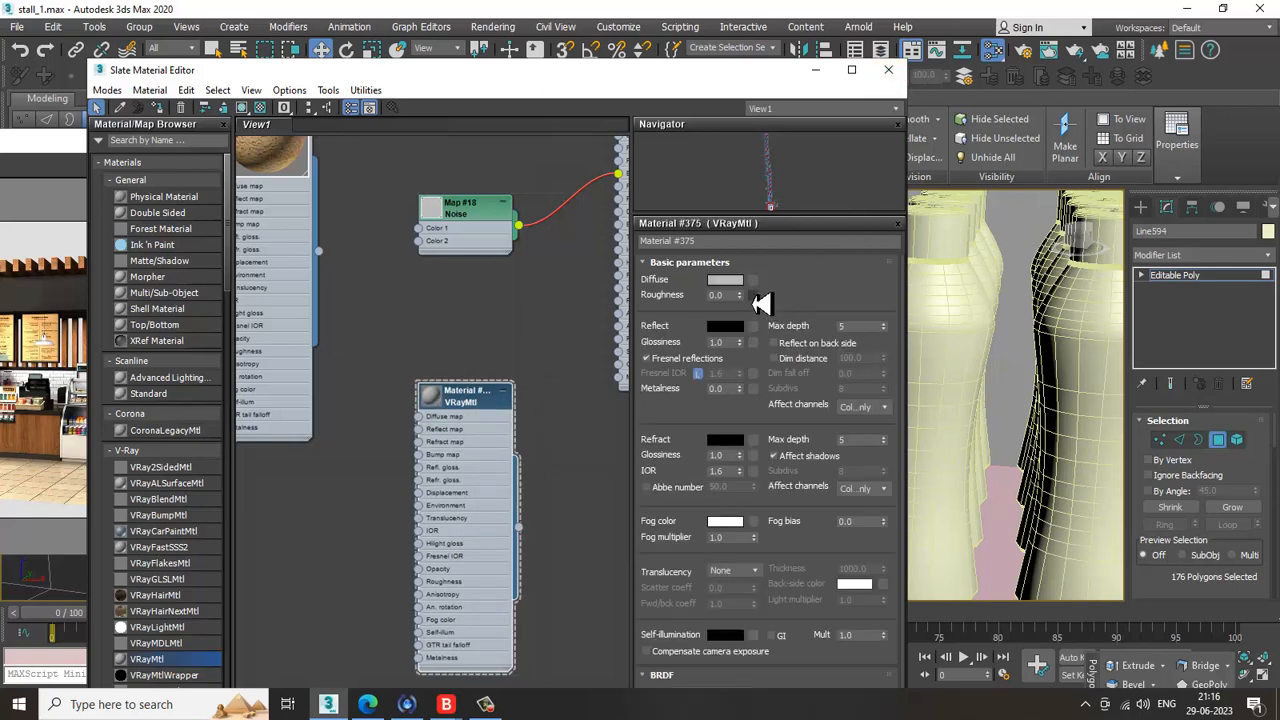
left_click(755, 283)
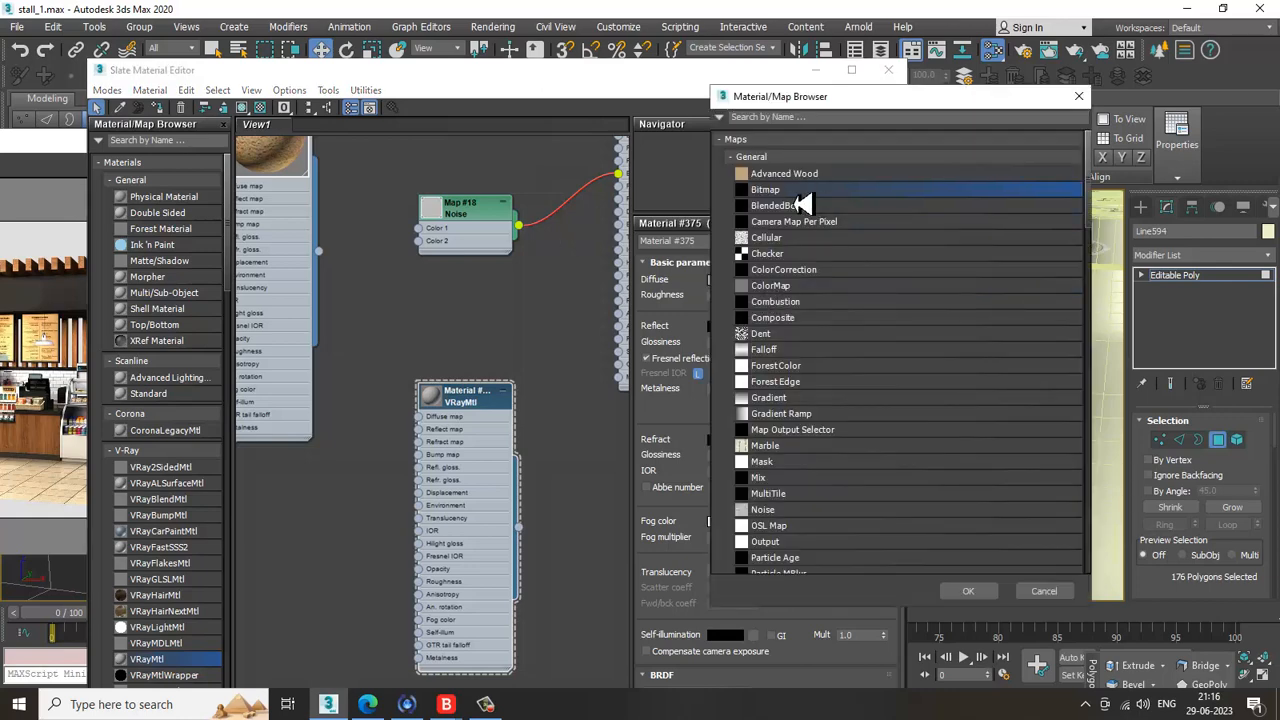
double_click(800, 195)
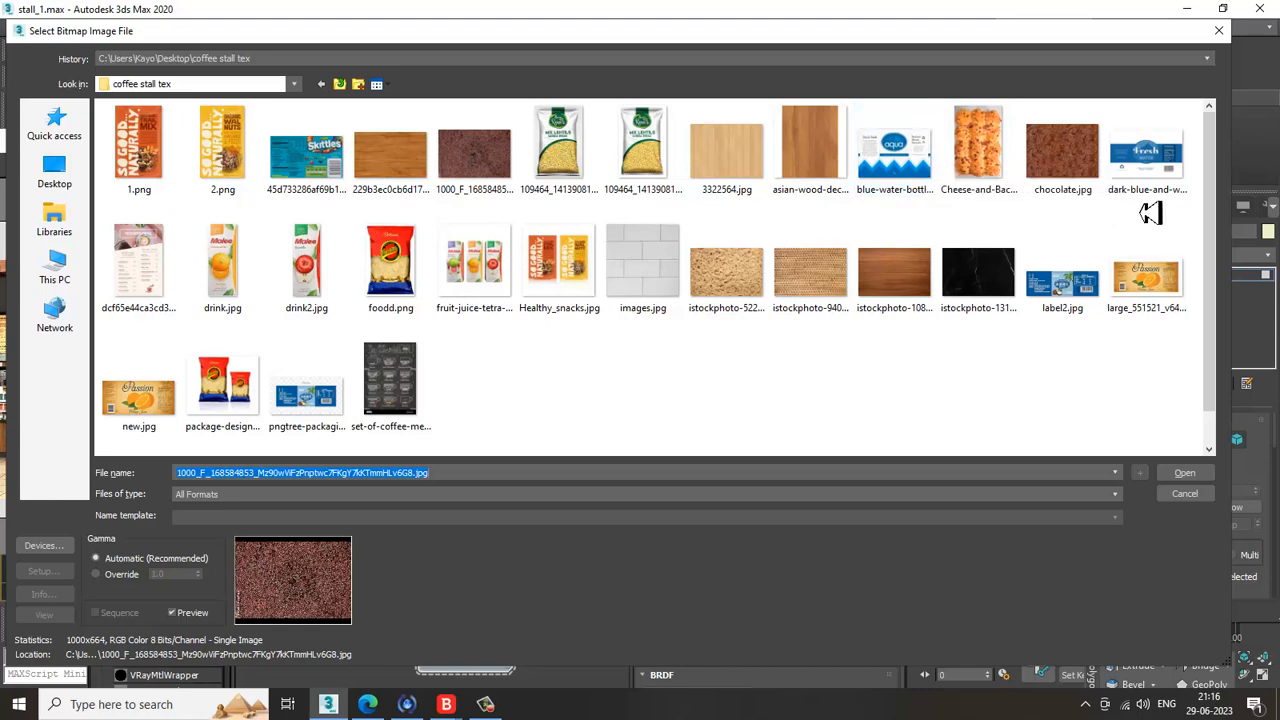
double_click(1163, 182)
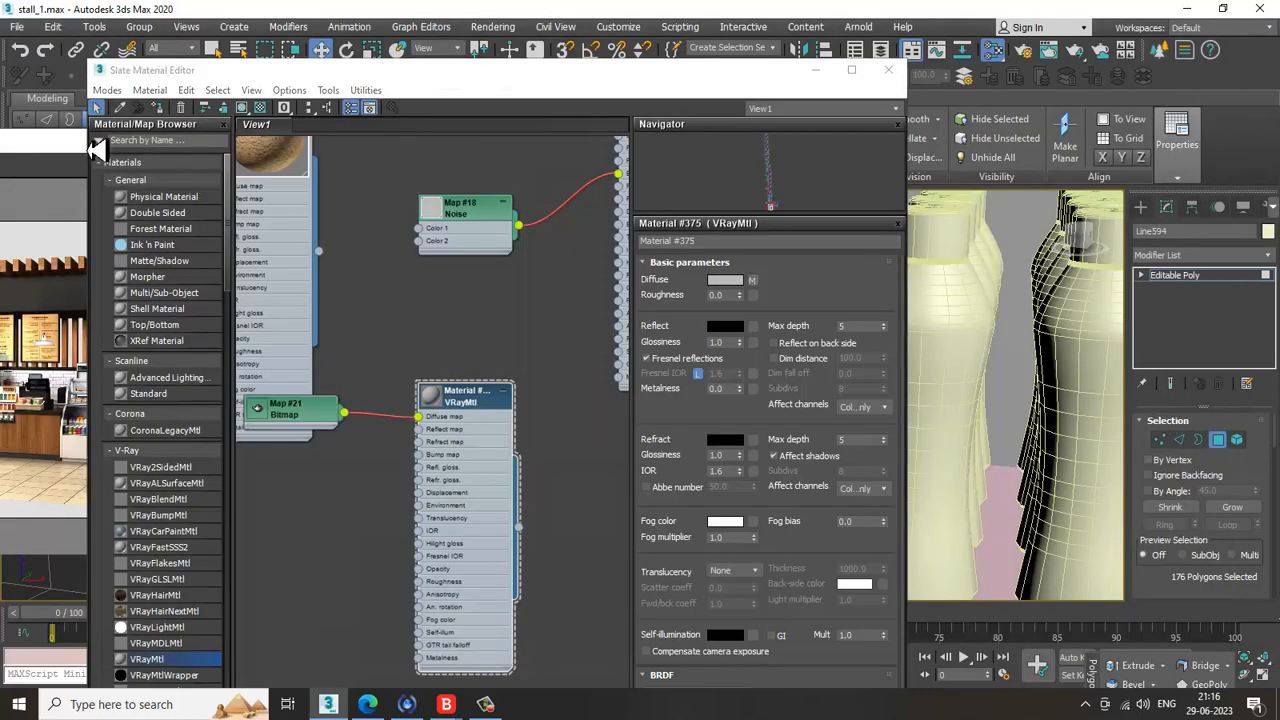
Step: Assign the label material to the selected bottle polygons and show its texture in the viewport
left_click(160, 109)
left_click(242, 109)
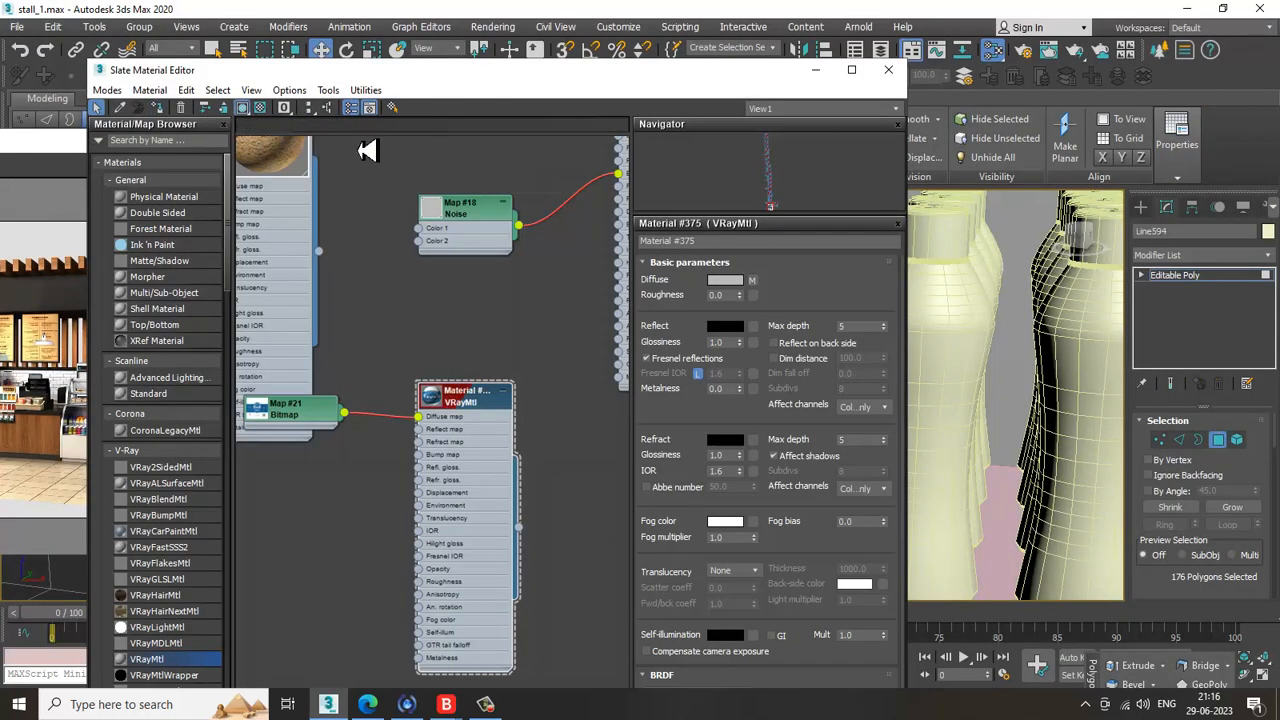
left_click(815, 70)
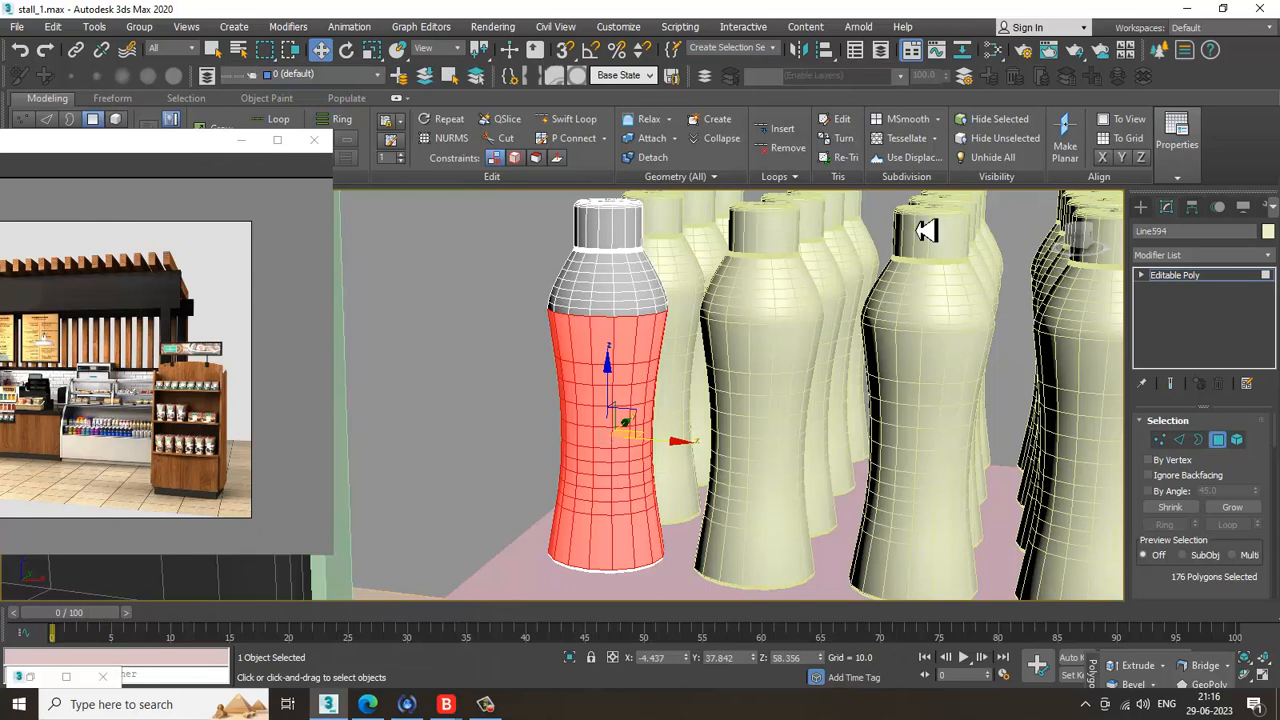
Step: Add a UVW Map modifier to the selected bottle polygons with Cylindrical mapping
left_click(1208, 257)
scroll(1220, 352, "down", 10)
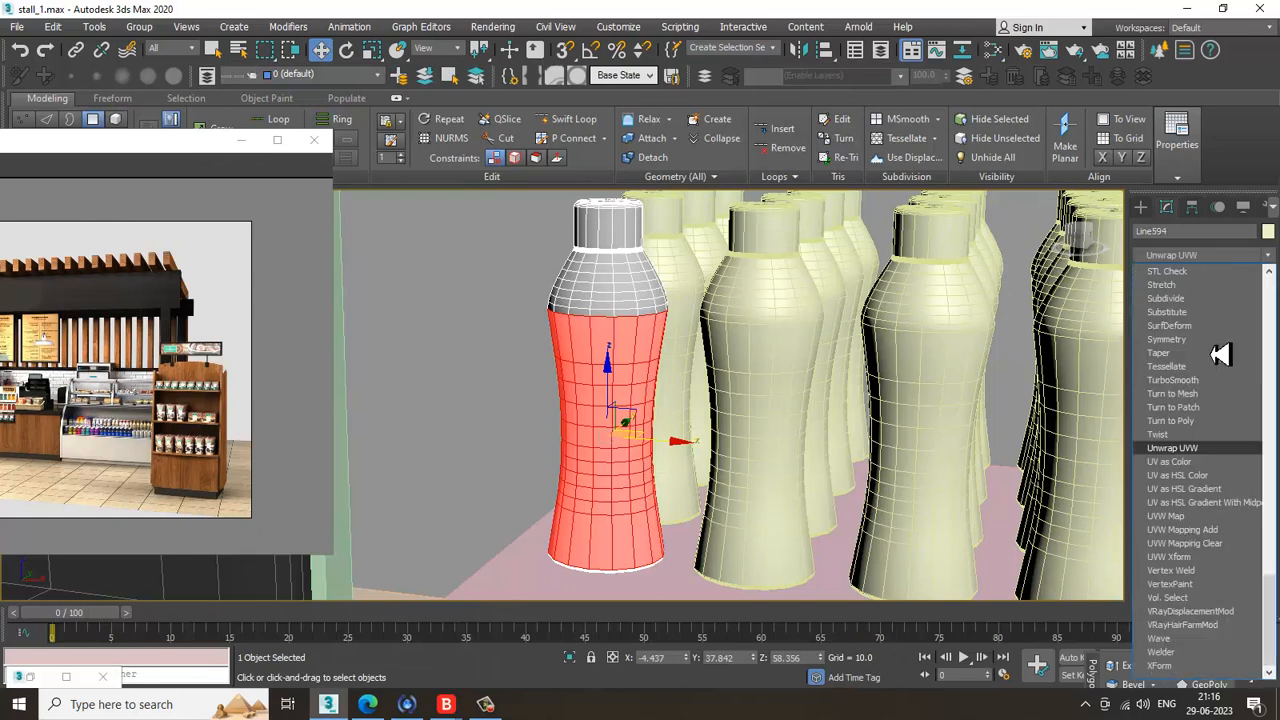
left_click(1218, 521)
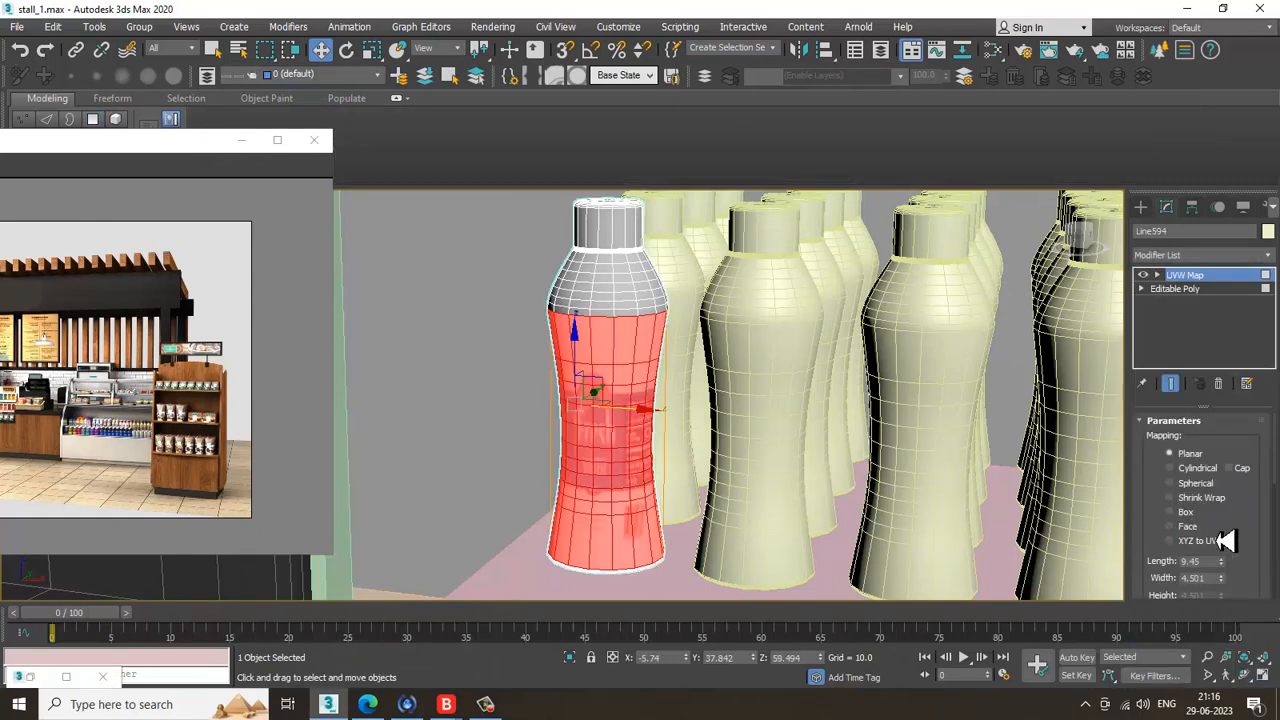
left_click(1205, 467)
Step: Align the cylindrical mapping to the X axis and fit it to the bottle body
middle_click_drag(788, 489, 900, 500, "alt")
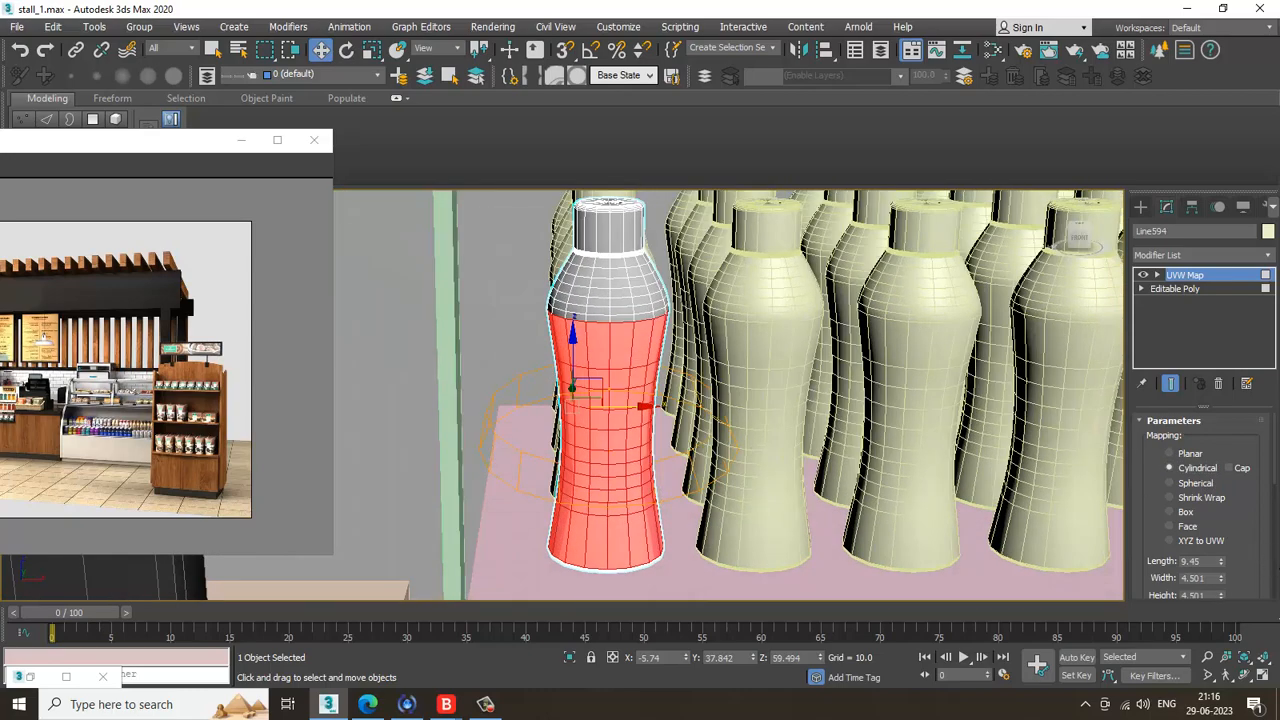
left_click_drag(1264, 557, 1254, 382)
left_click(1162, 585)
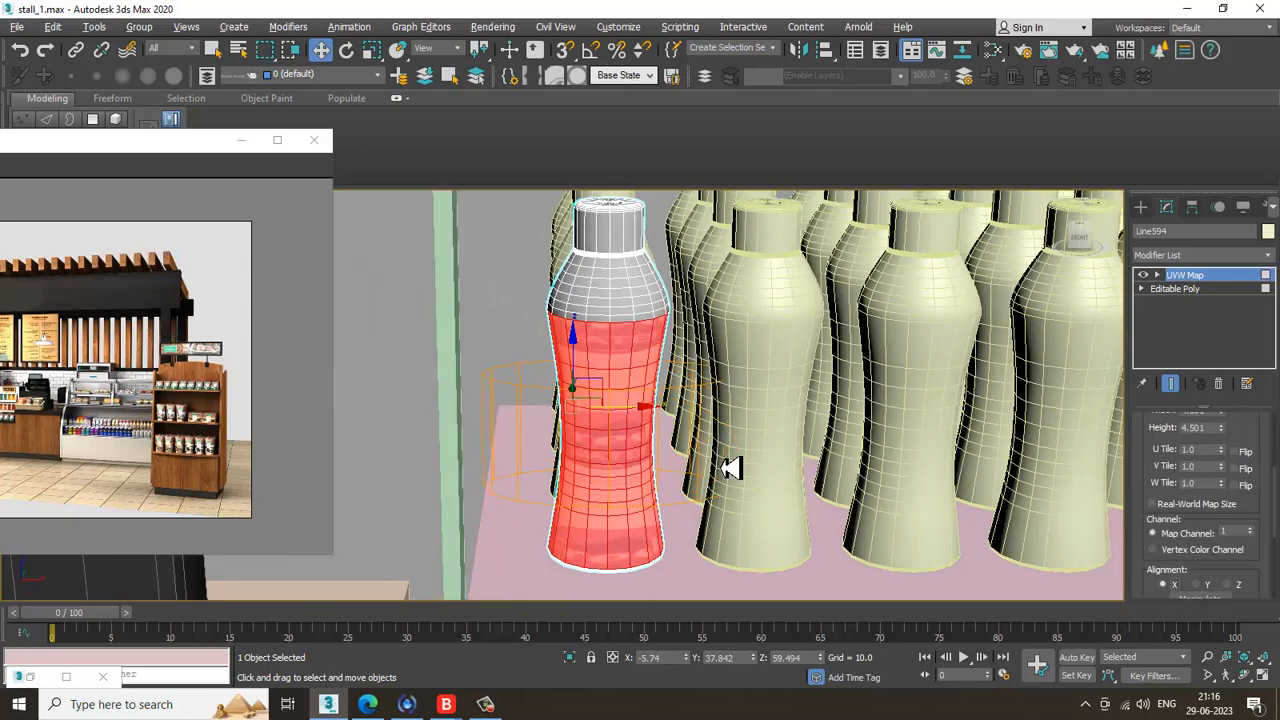
middle_click_drag(731, 466, 1157, 540, "alt")
left_click_drag(1248, 446, 1258, 607)
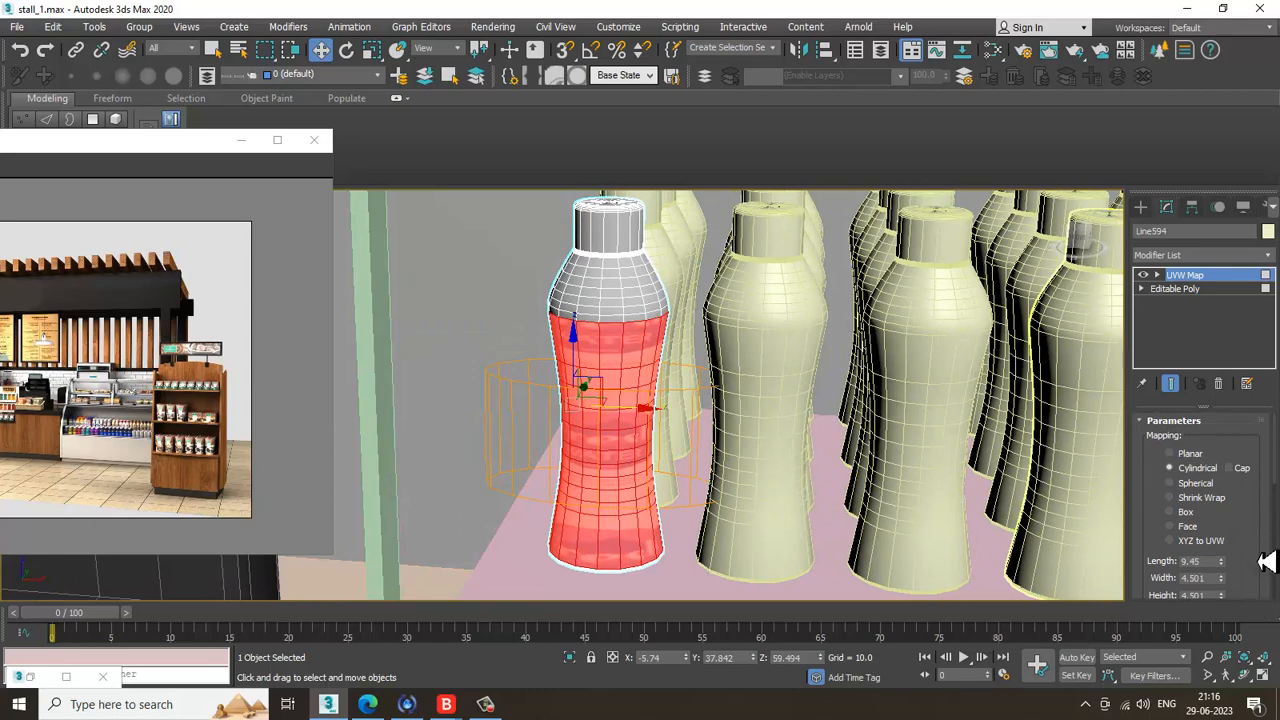
left_click_drag(1258, 562, 1251, 367)
left_click(1175, 547)
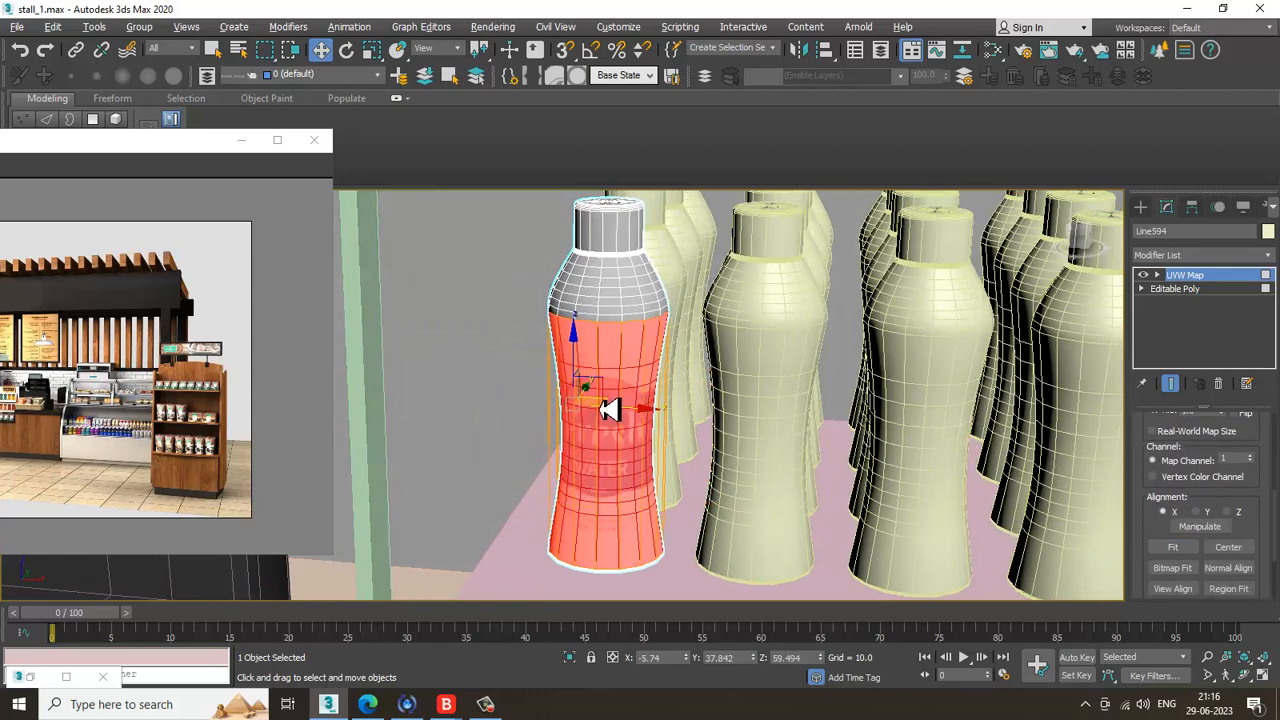
Step: Convert the labelled bottle to an Editable Poly, collapsing its mapping modifier
scroll(608, 409, "up", 6)
right_click(616, 322)
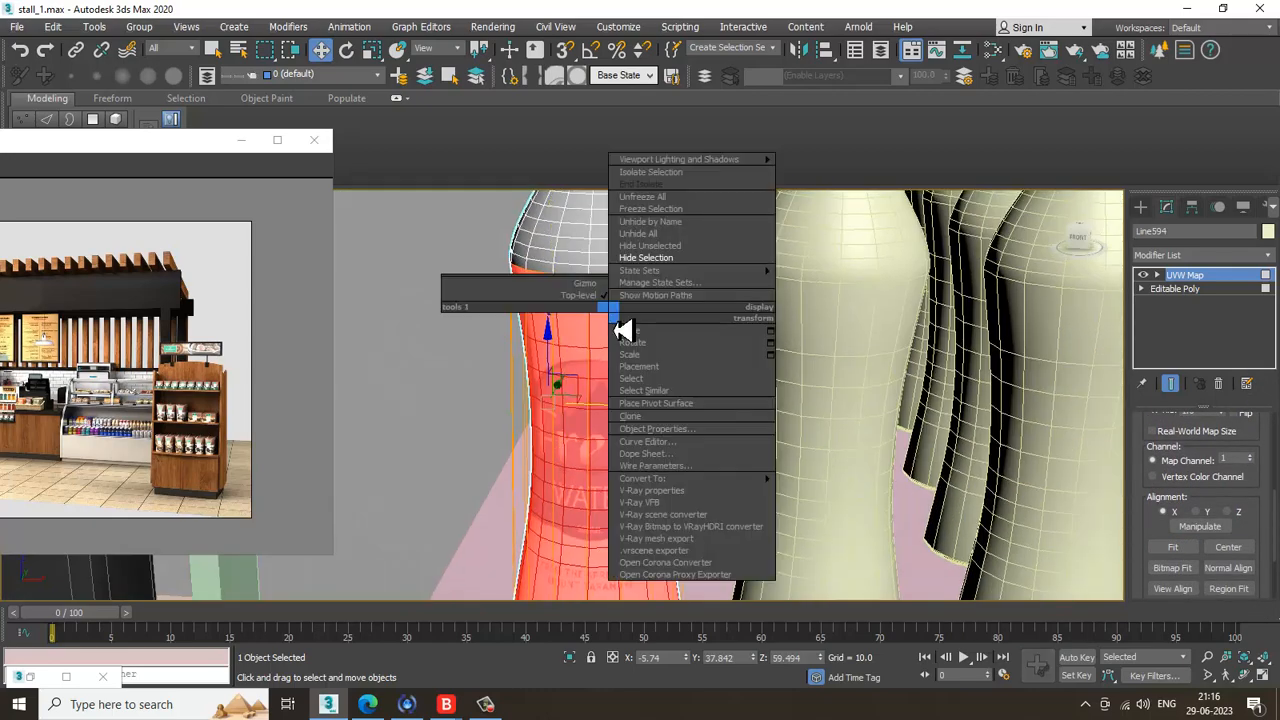
mouse_move(714, 491)
left_click(890, 498)
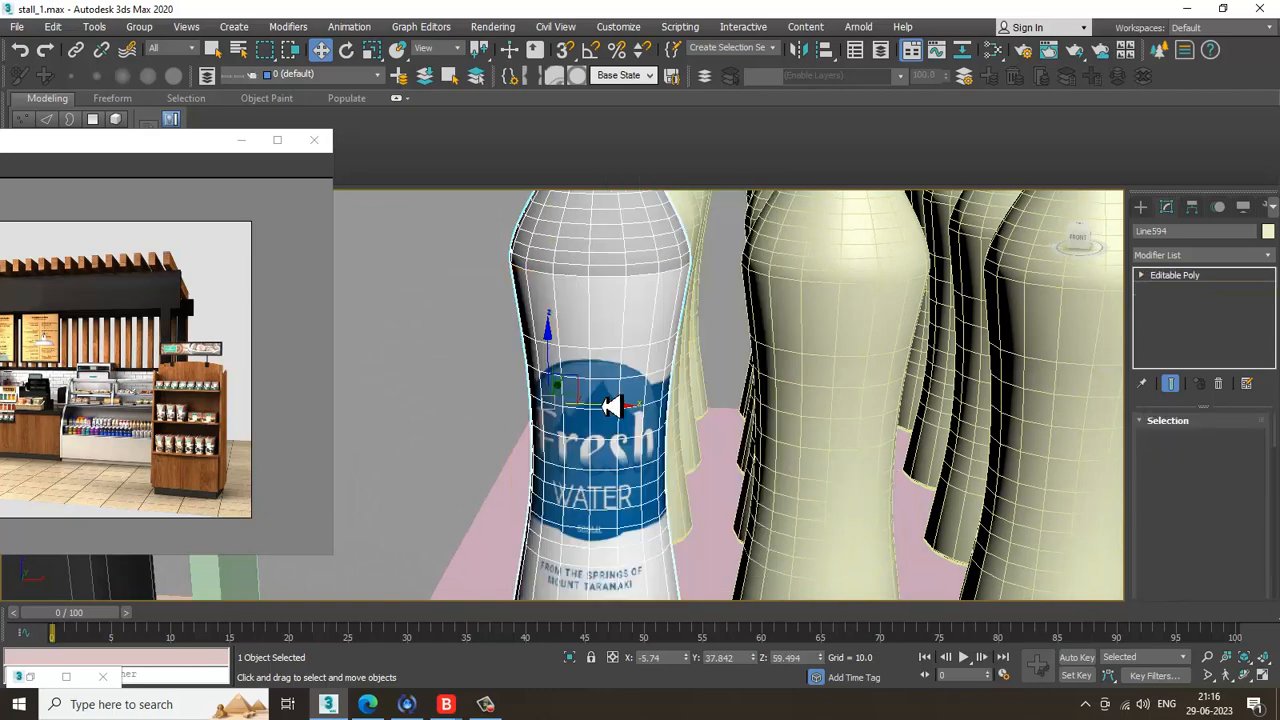
Step: Invert the bottle's polygon selection and deselect the cap, keeping only the neck and shoulder polygons selected
left_click(1218, 441)
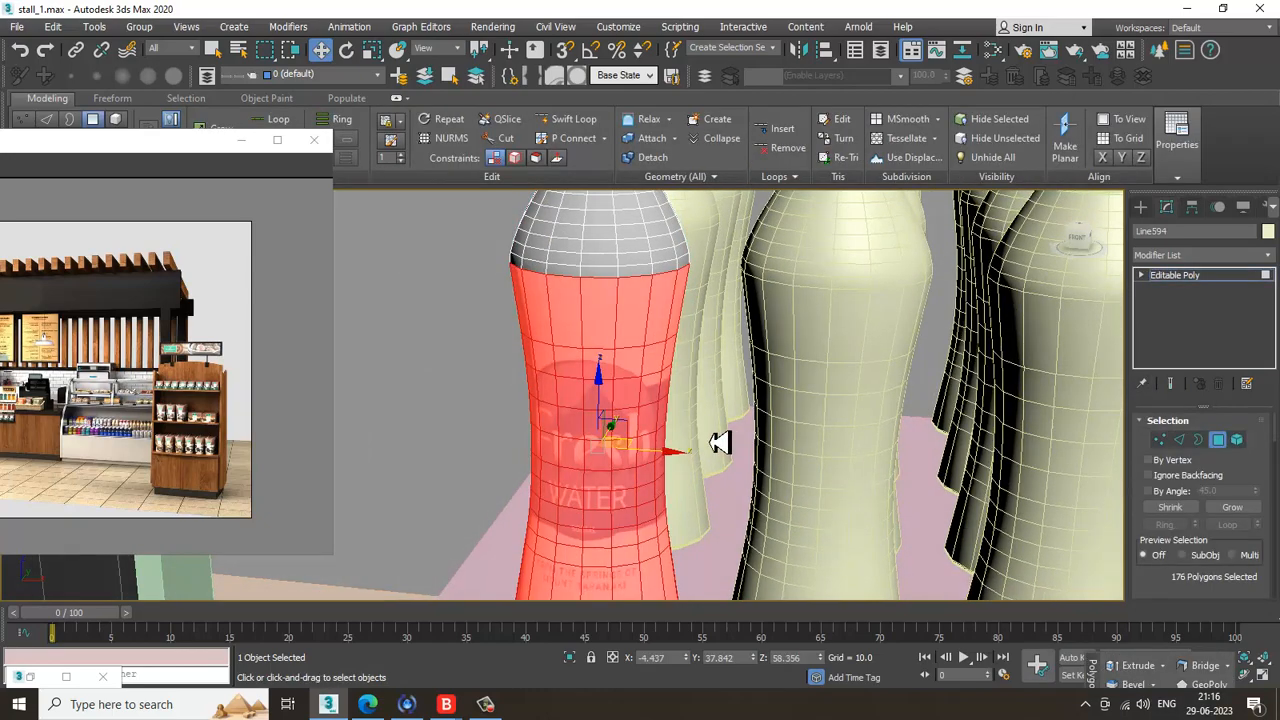
key("ctrl+i")
middle_click_drag(622, 336, 633, 461)
scroll(633, 461, "up", 3)
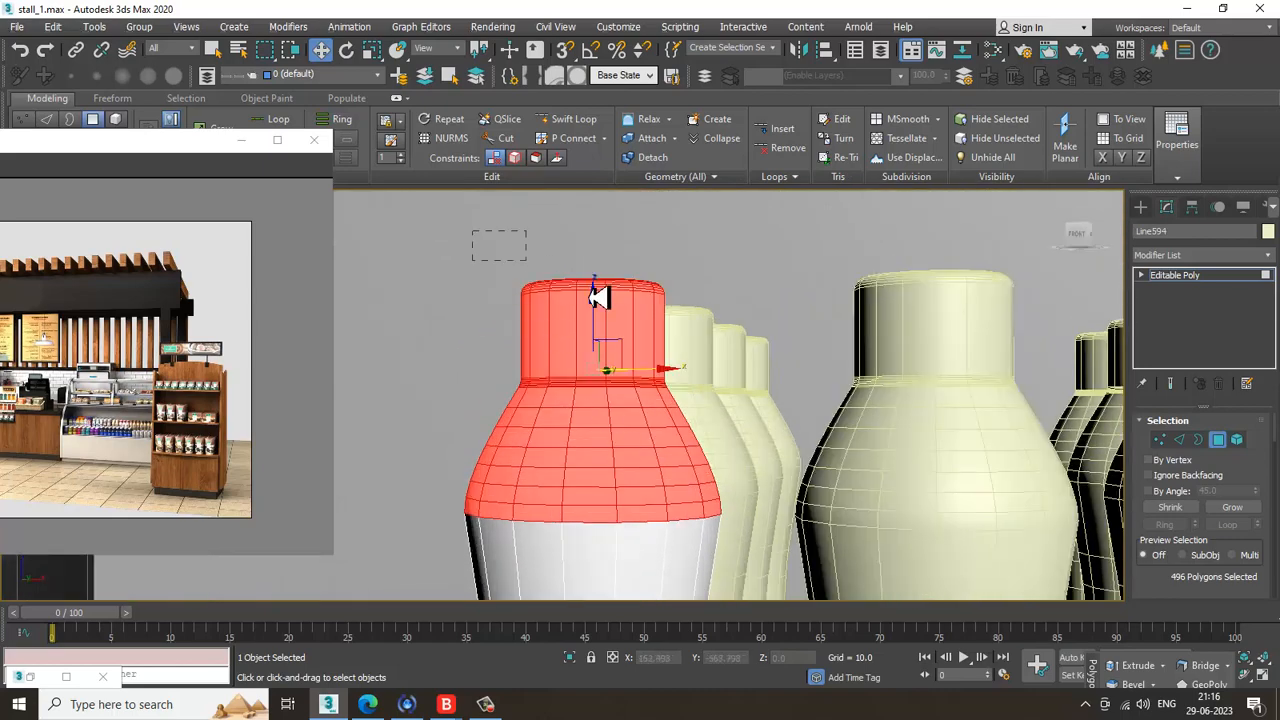
middle_click_drag(767, 349, 733, 390, "alt")
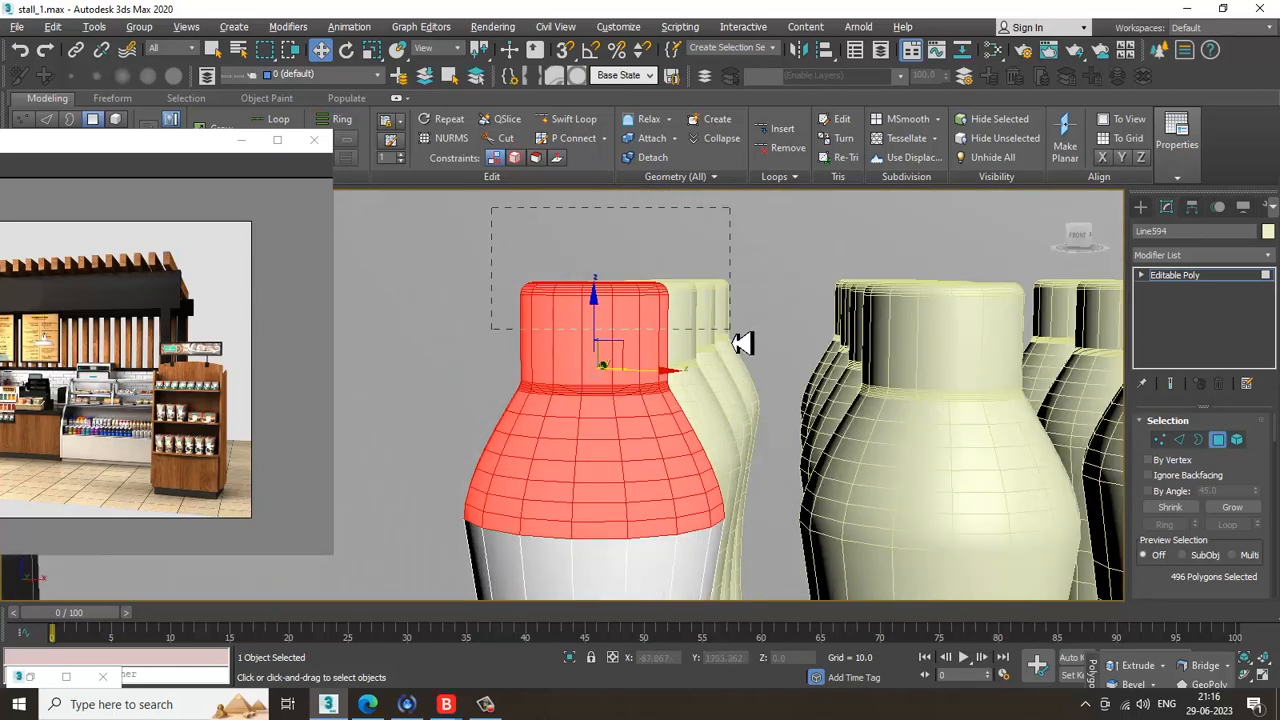
left_click_drag(740, 343, 748, 346, "alt")
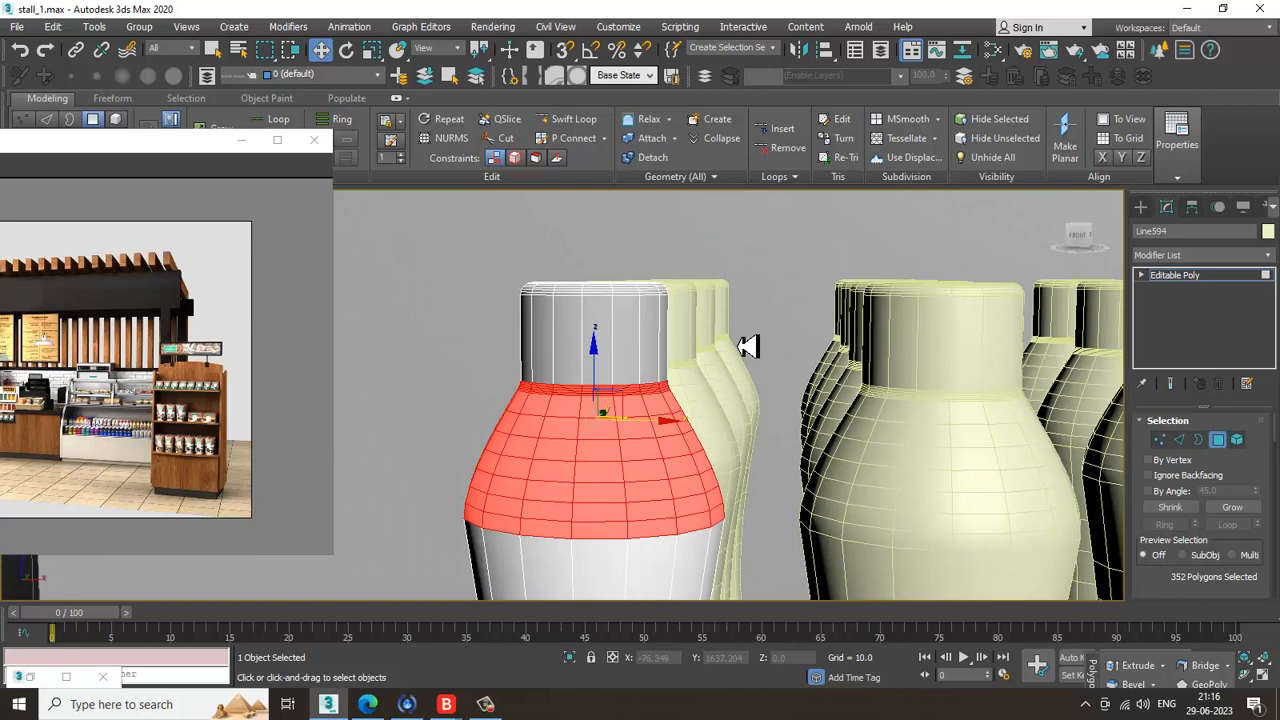
Step: Create another VRayMtl for the bottle's shoulder and set its diffuse color to near white
key("m")
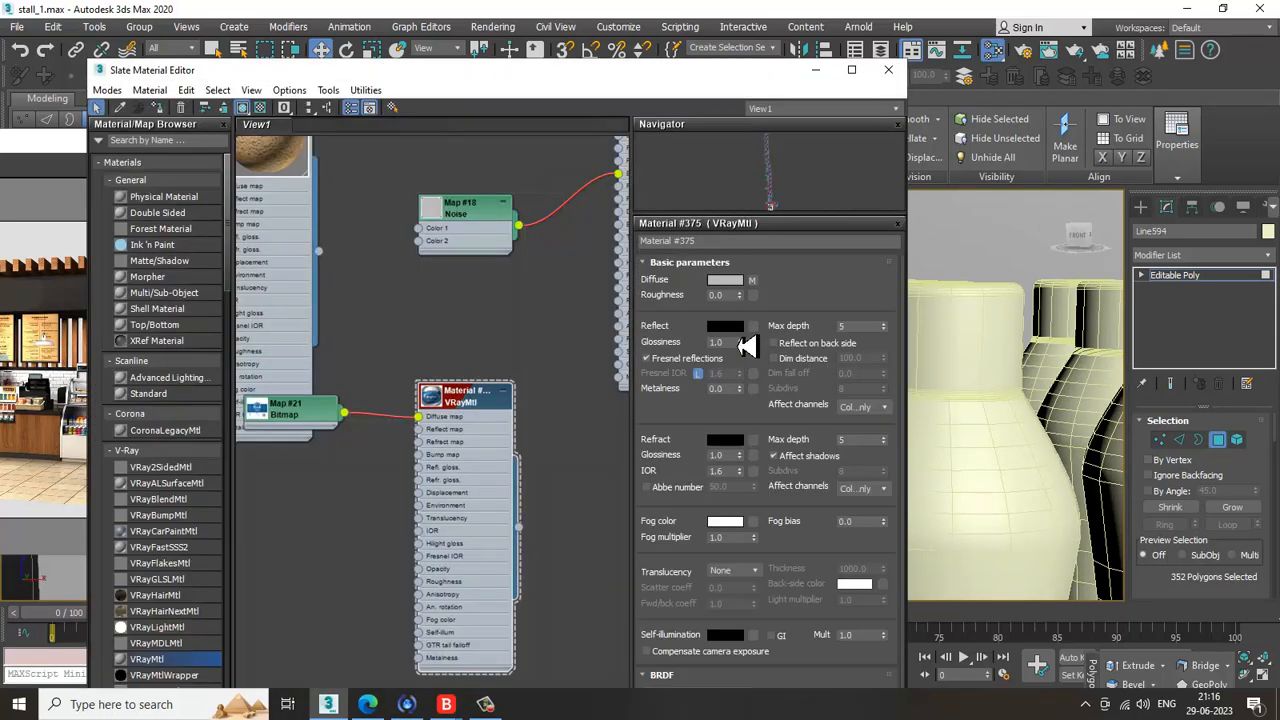
middle_click_drag(567, 451, 362, 336)
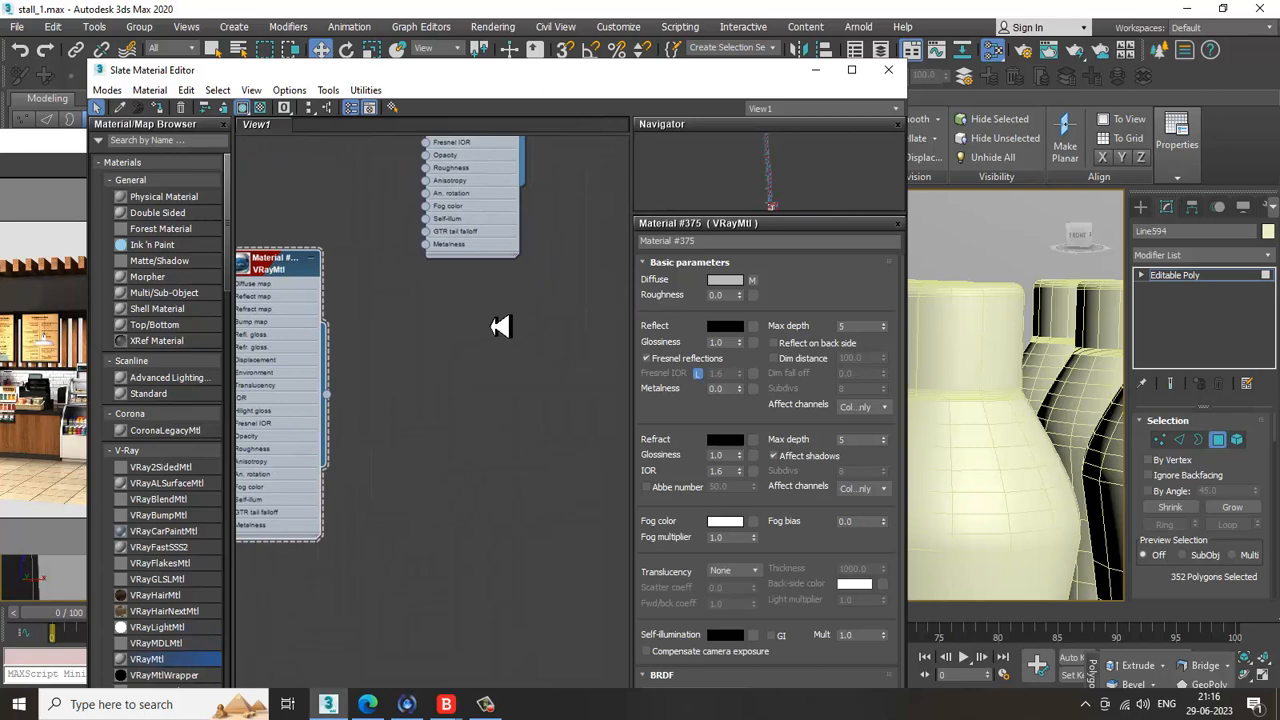
left_click_drag(492, 327, 481, 330)
double_click(481, 330)
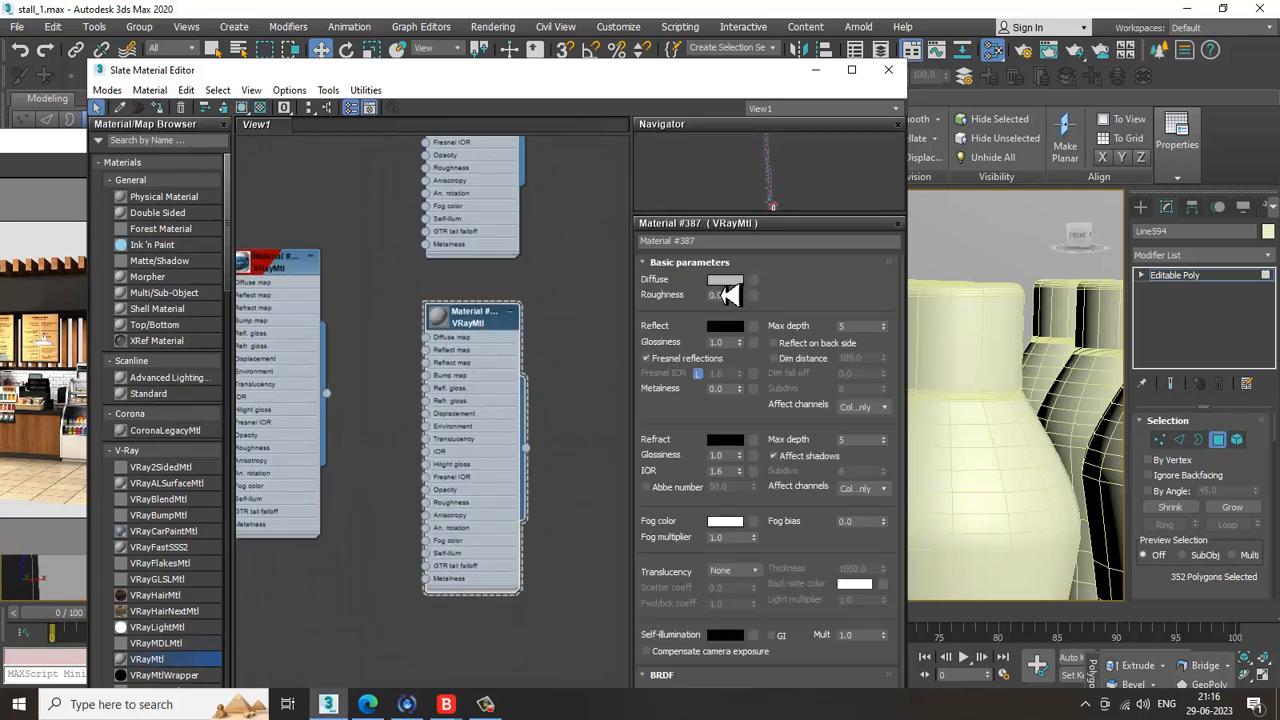
left_click(725, 282)
left_click_drag(488, 180, 488, 212)
left_click(592, 246)
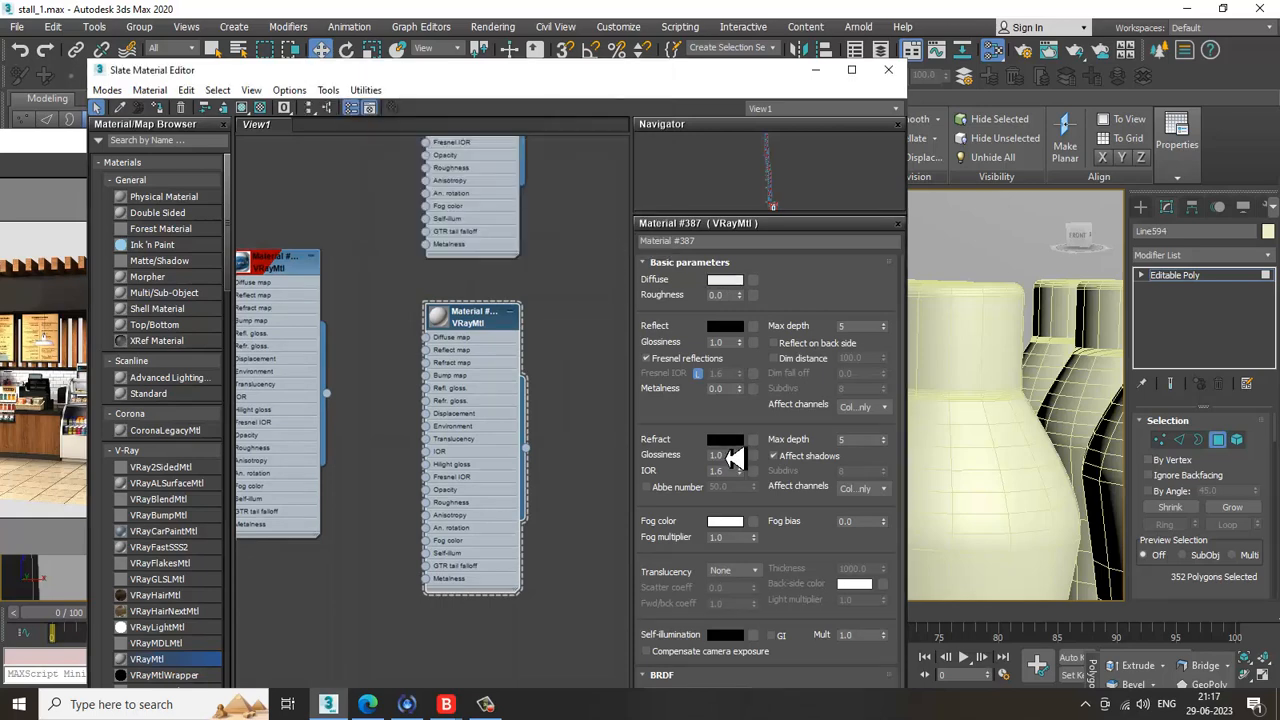
Step: Set the shoulder material's refraction color to a near-white value of 232 and assign the material to the selected shoulder polygons
left_click(725, 439)
left_click_drag(465, 153, 517, 246)
left_click(592, 246)
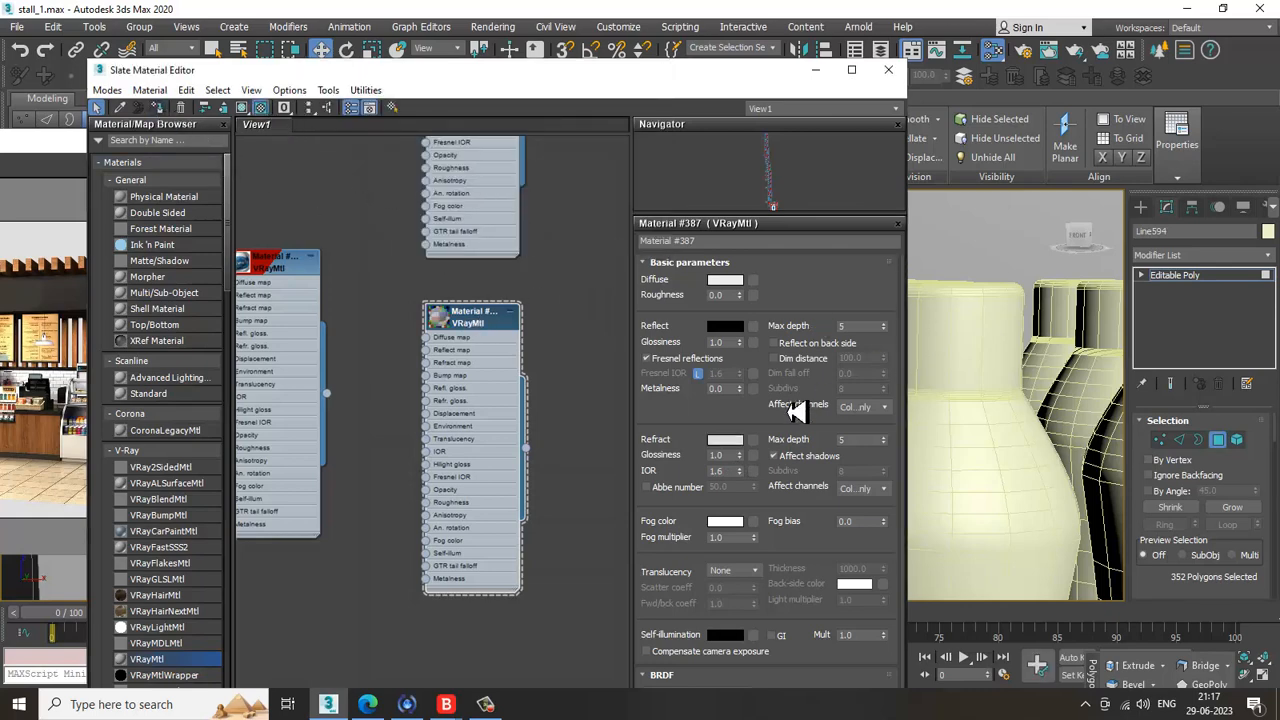
left_click(727, 442)
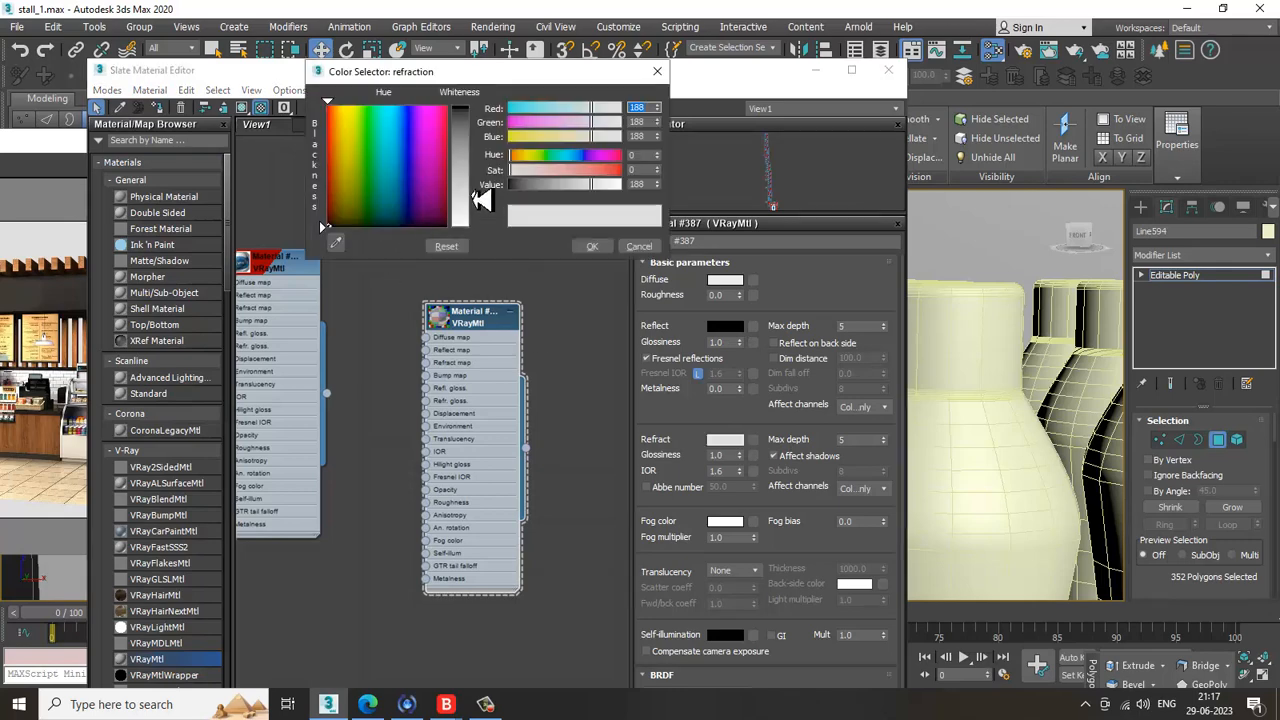
left_click_drag(481, 200, 490, 227)
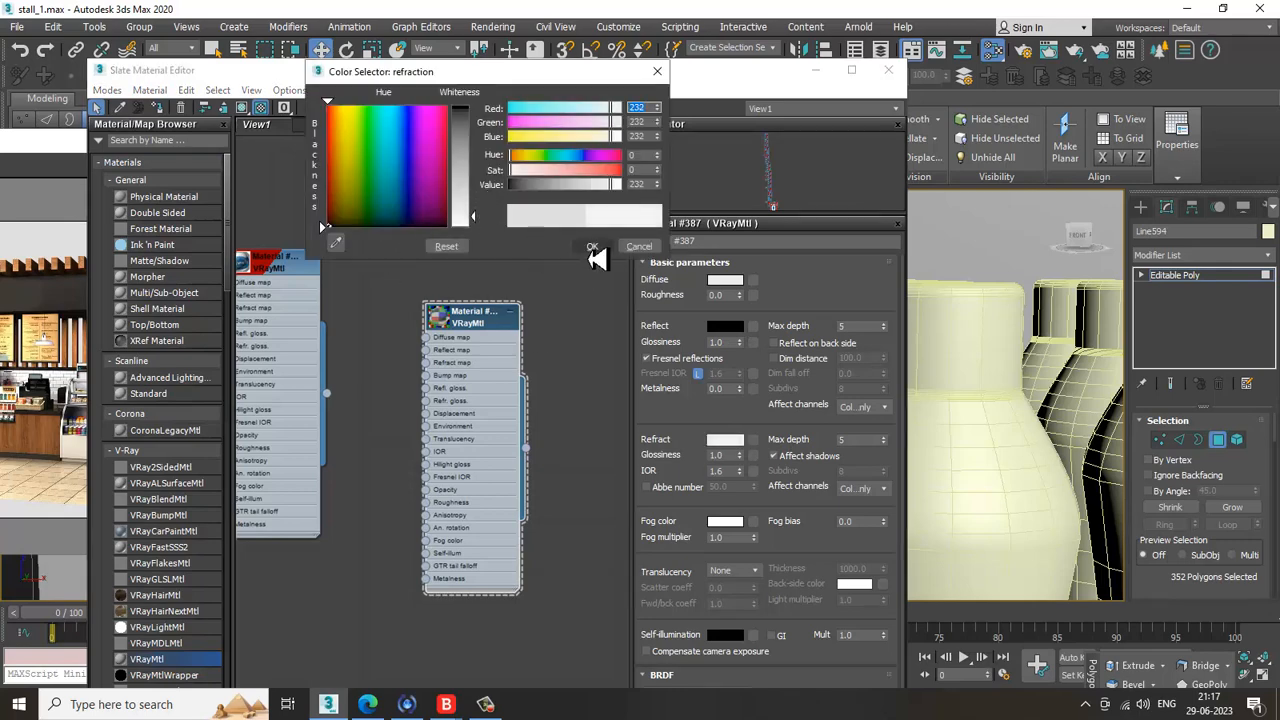
left_click(592, 247)
left_click(817, 71)
scroll(670, 340, "down", 3)
middle_click_drag(678, 346, 669, 350, "alt")
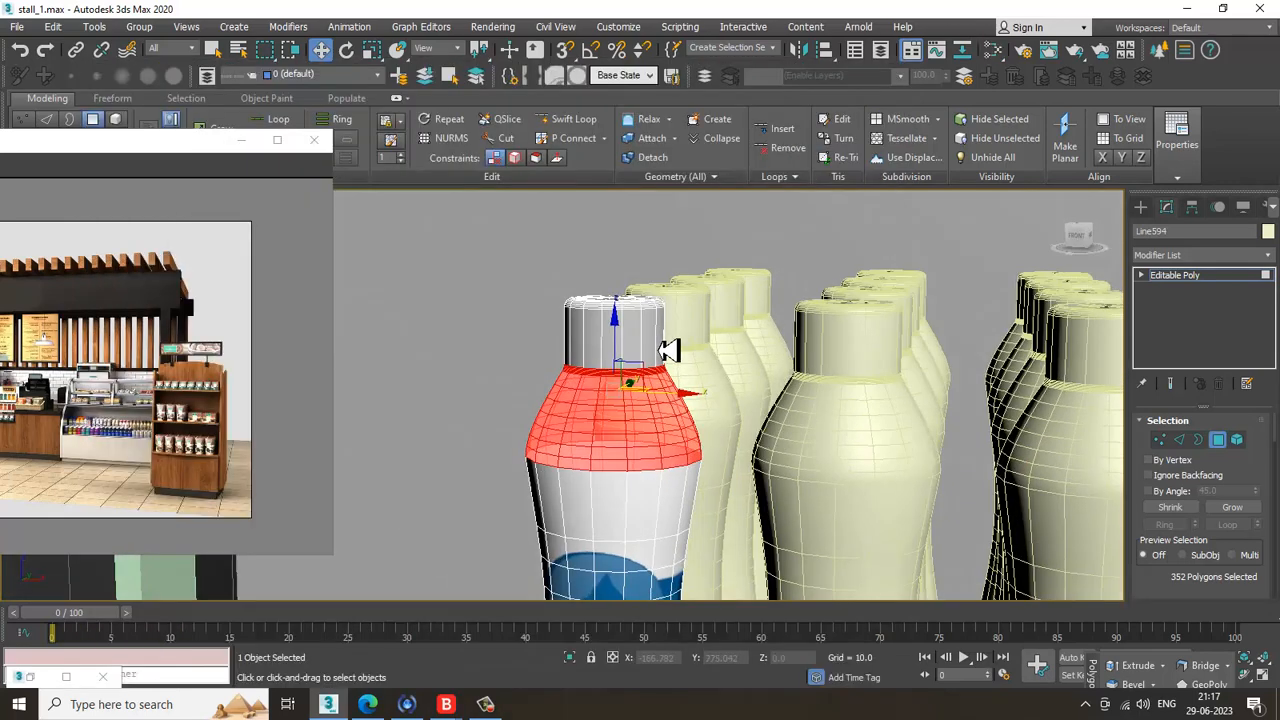
left_click(1175, 274)
middle_click_drag(1074, 334, 642, 364, "alt")
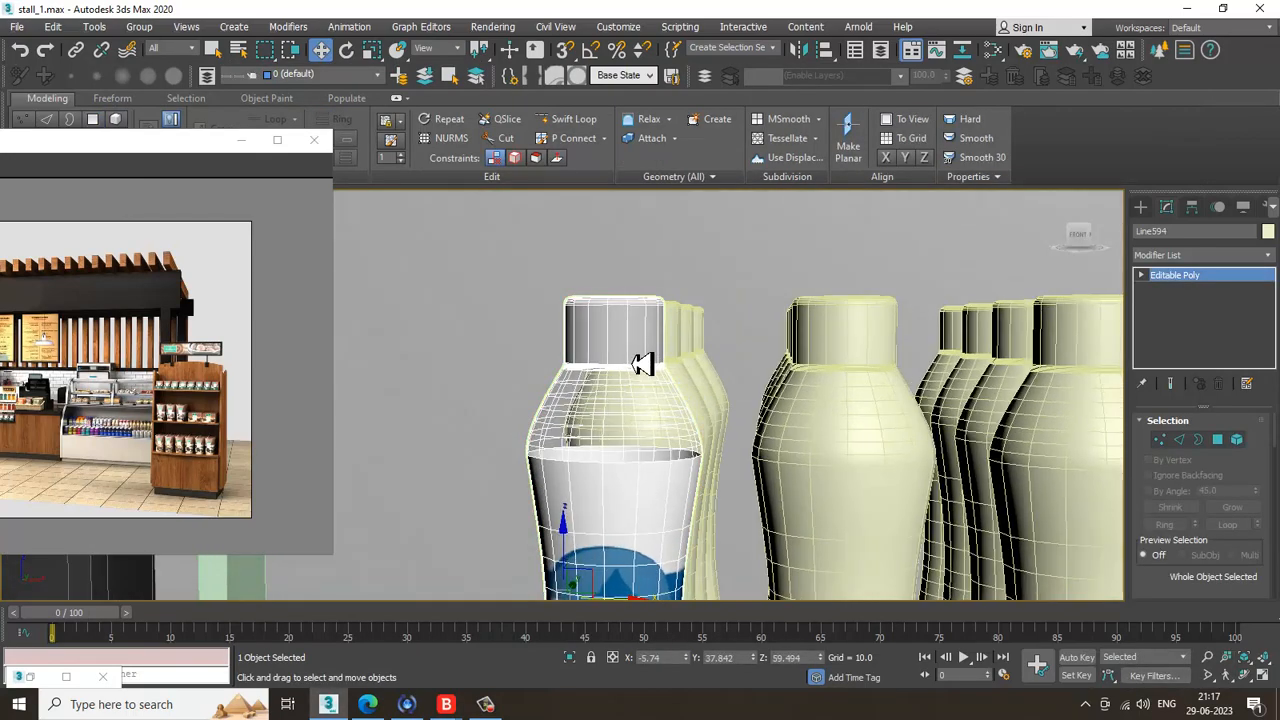
Step: Select the polygons of the labelled bottle's cap
left_click(1219, 441)
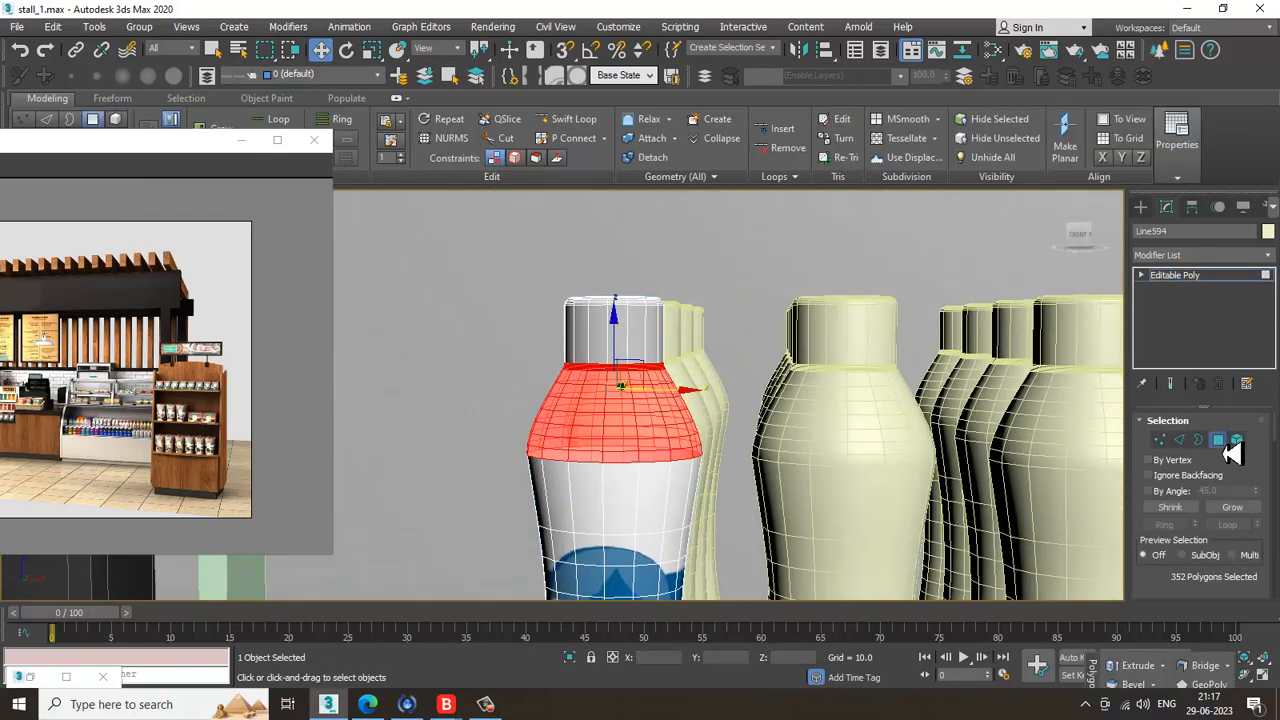
left_click_drag(697, 339, 717, 345)
middle_click_drag(717, 345, 874, 365, "alt")
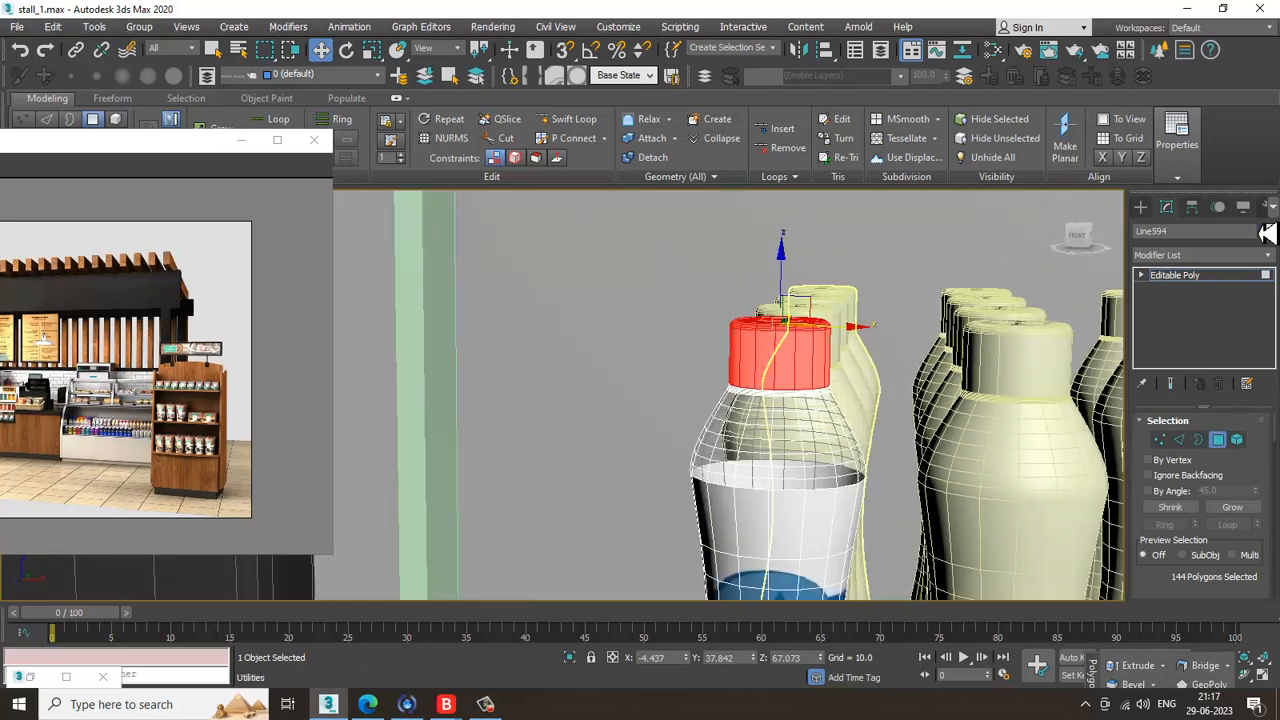
Step: Create a VRayMtl with a near-black diffuse color of value 3 and assign it to the bottle's cap polygons
key("m")
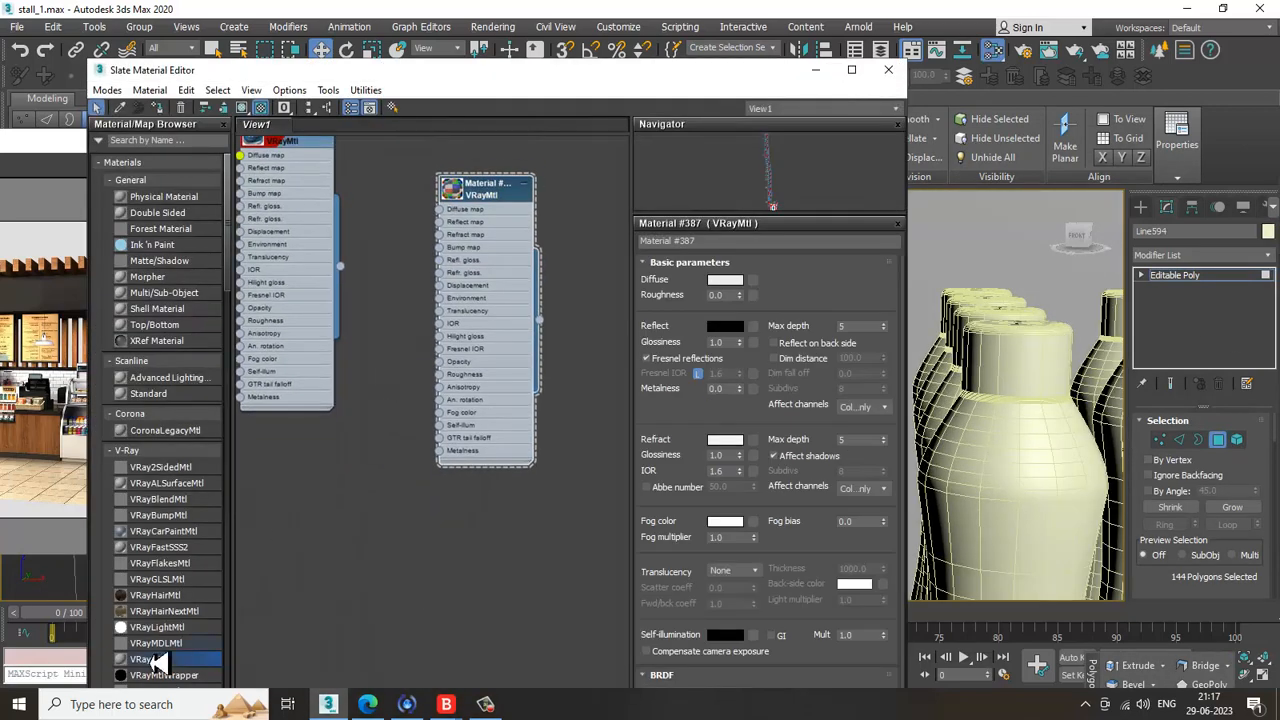
left_click_drag(354, 471, 357, 466)
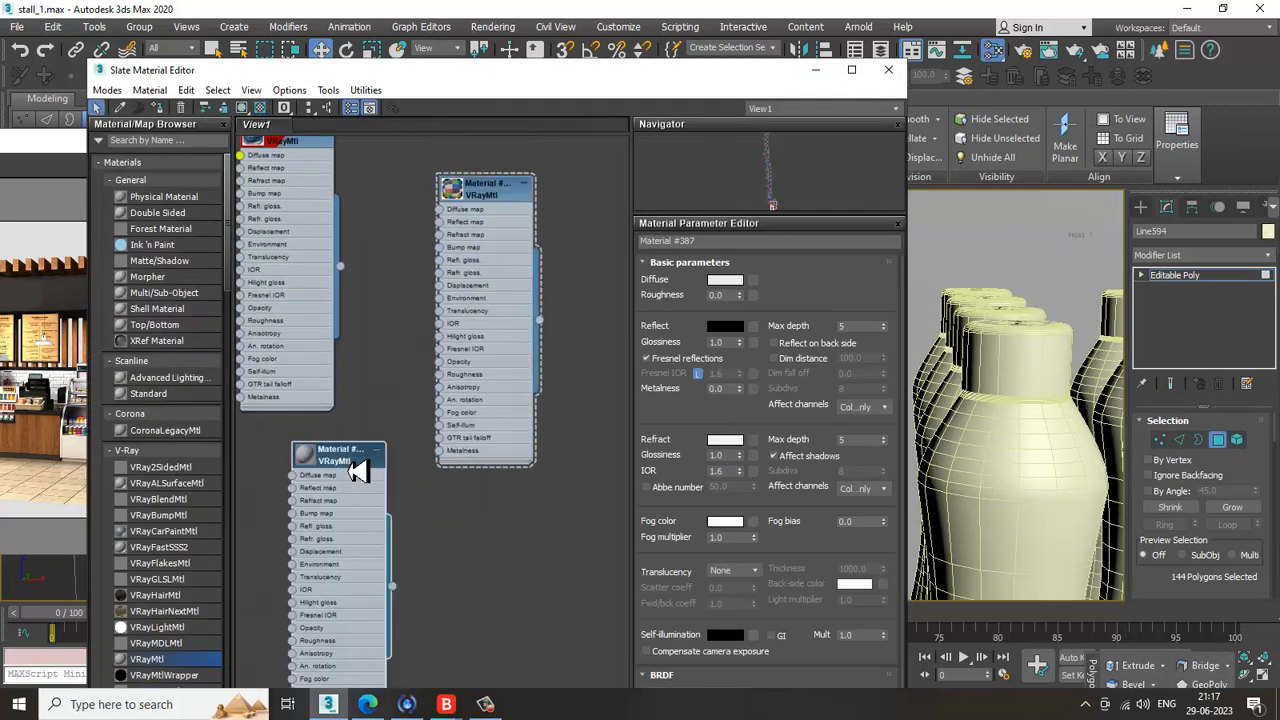
left_click(725, 279)
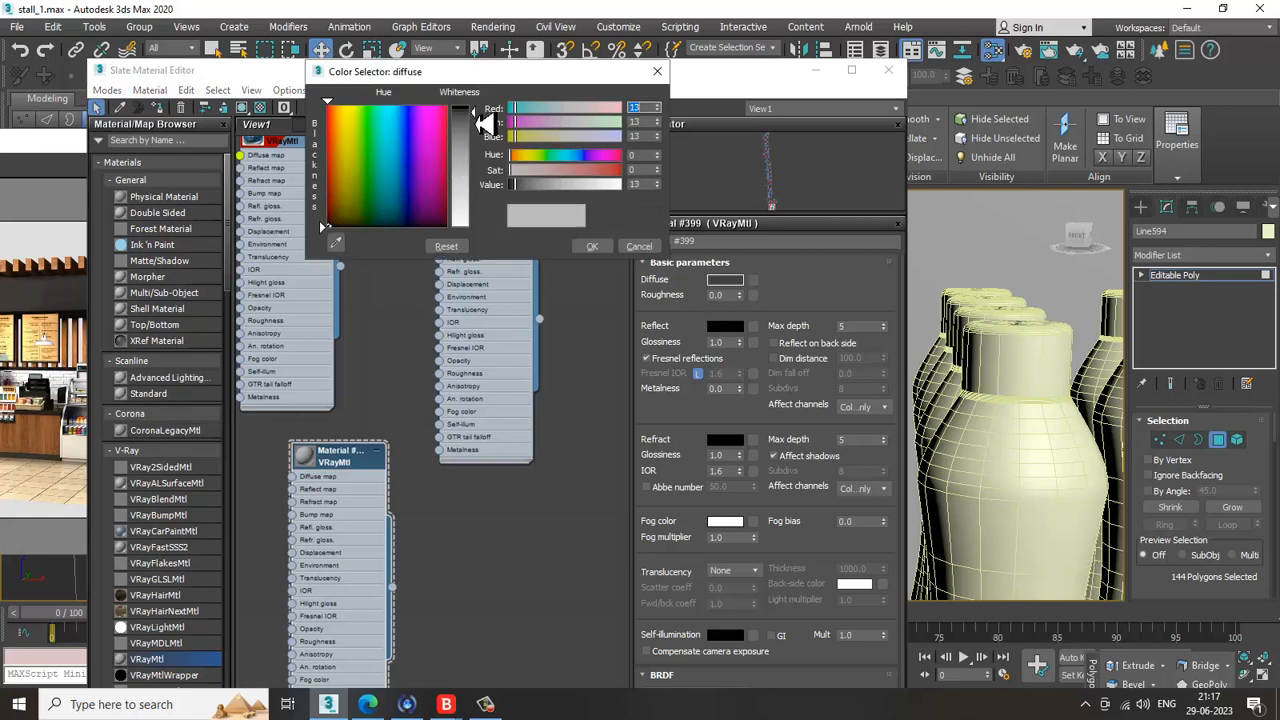
left_click_drag(474, 115, 474, 111)
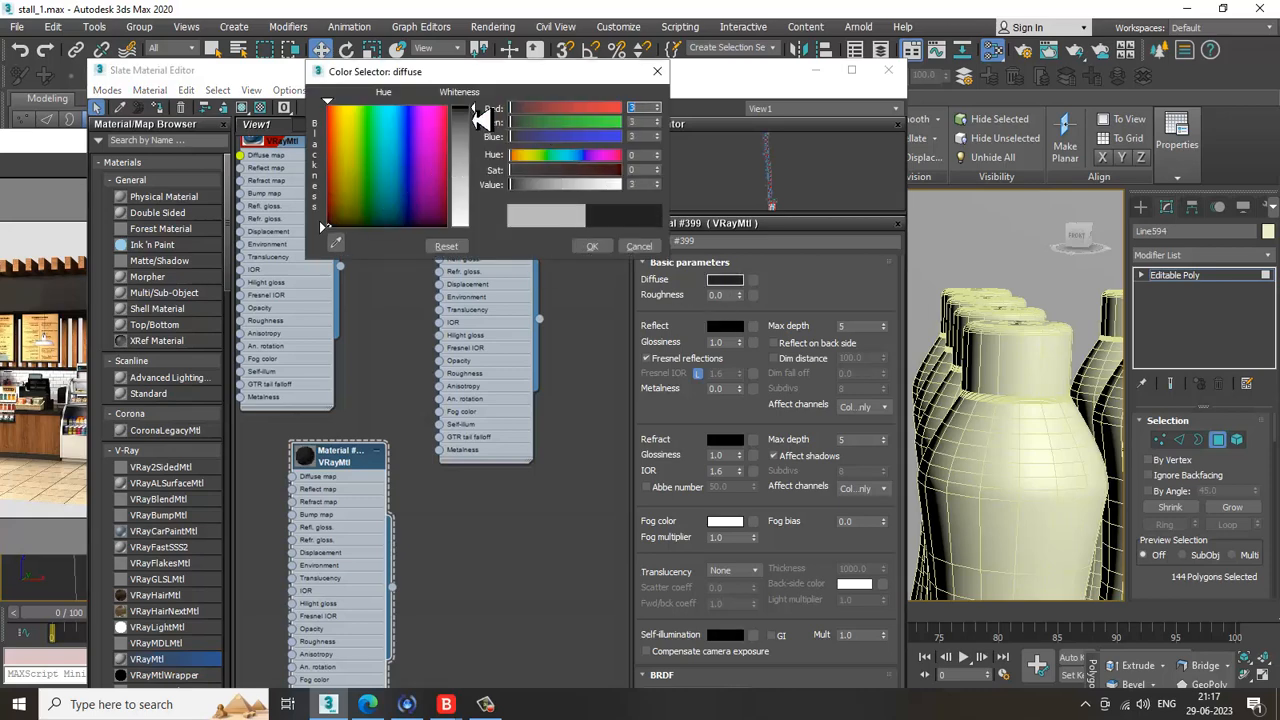
left_click(590, 248)
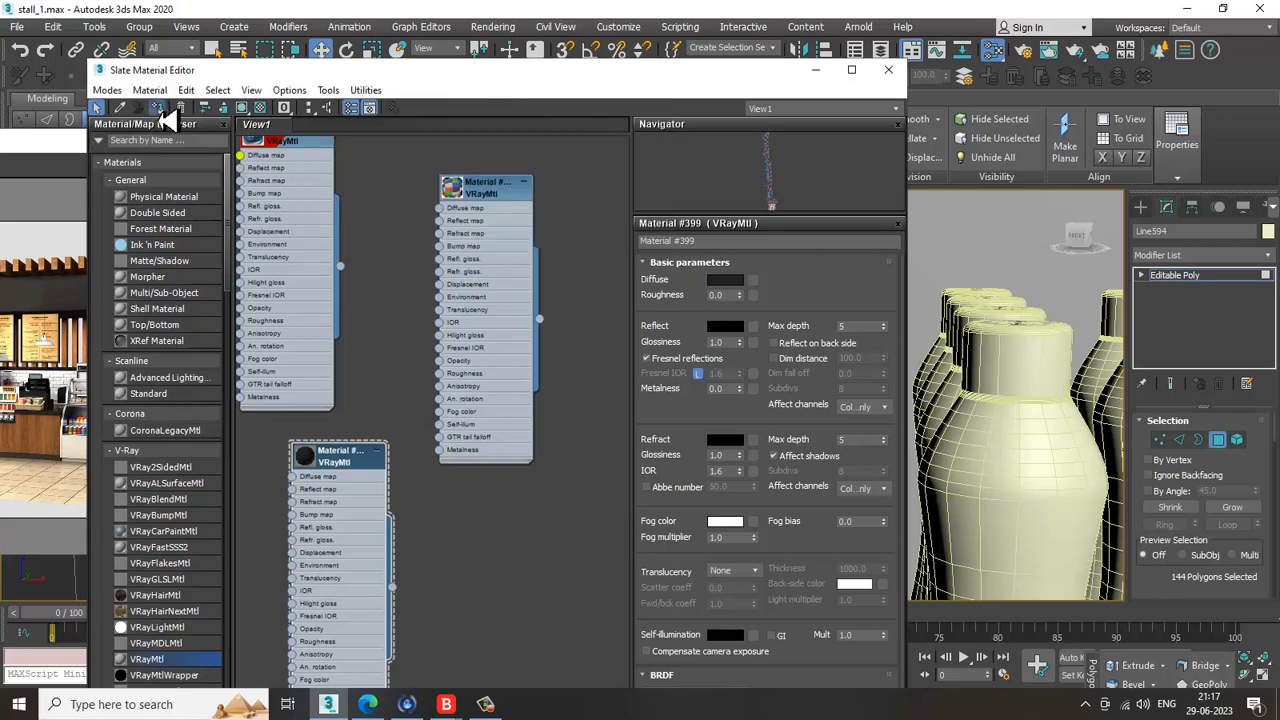
left_click(815, 70)
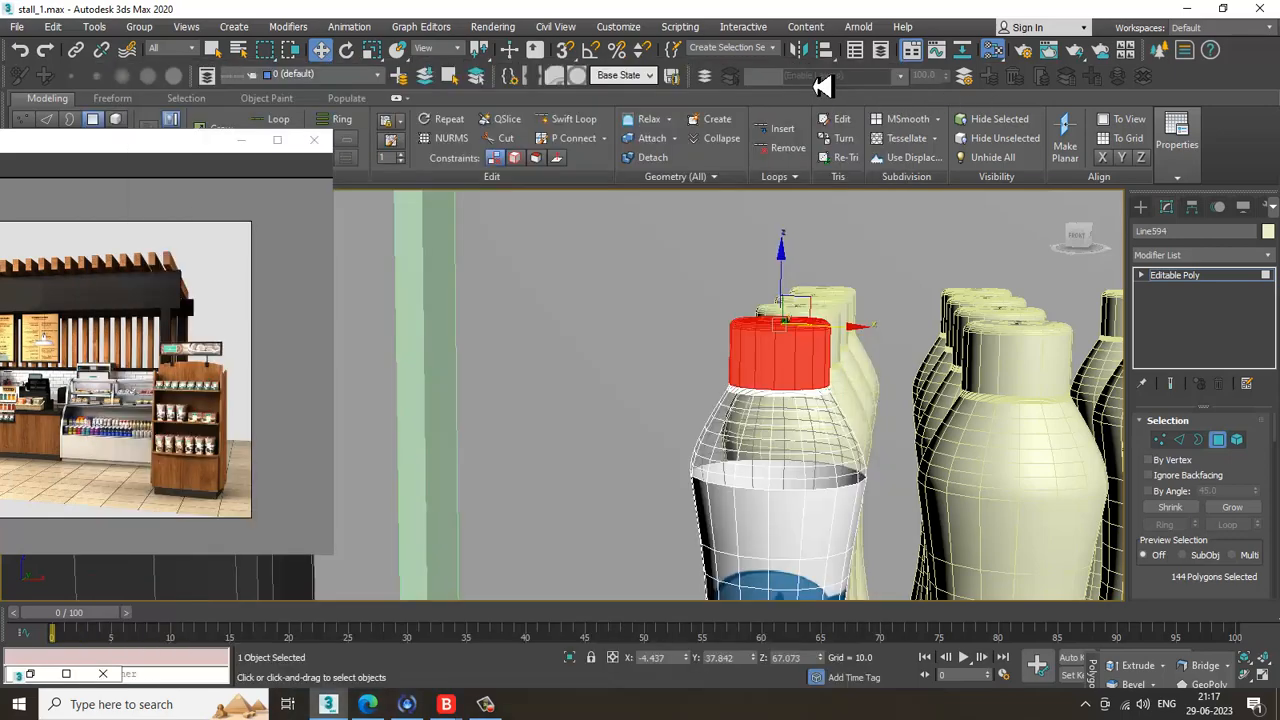
scroll(800, 320, "down", 3)
middle_click_drag(815, 340, 730, 345)
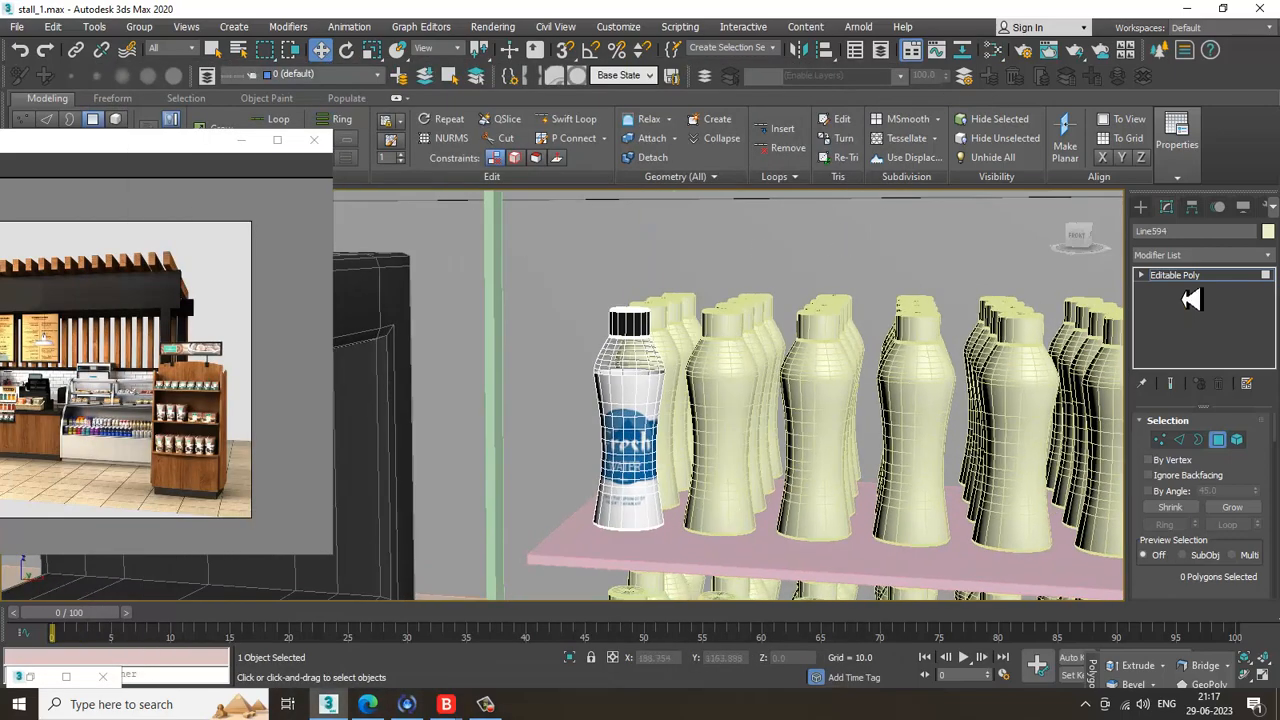
left_click(1205, 275)
scroll(670, 380, "down", 3)
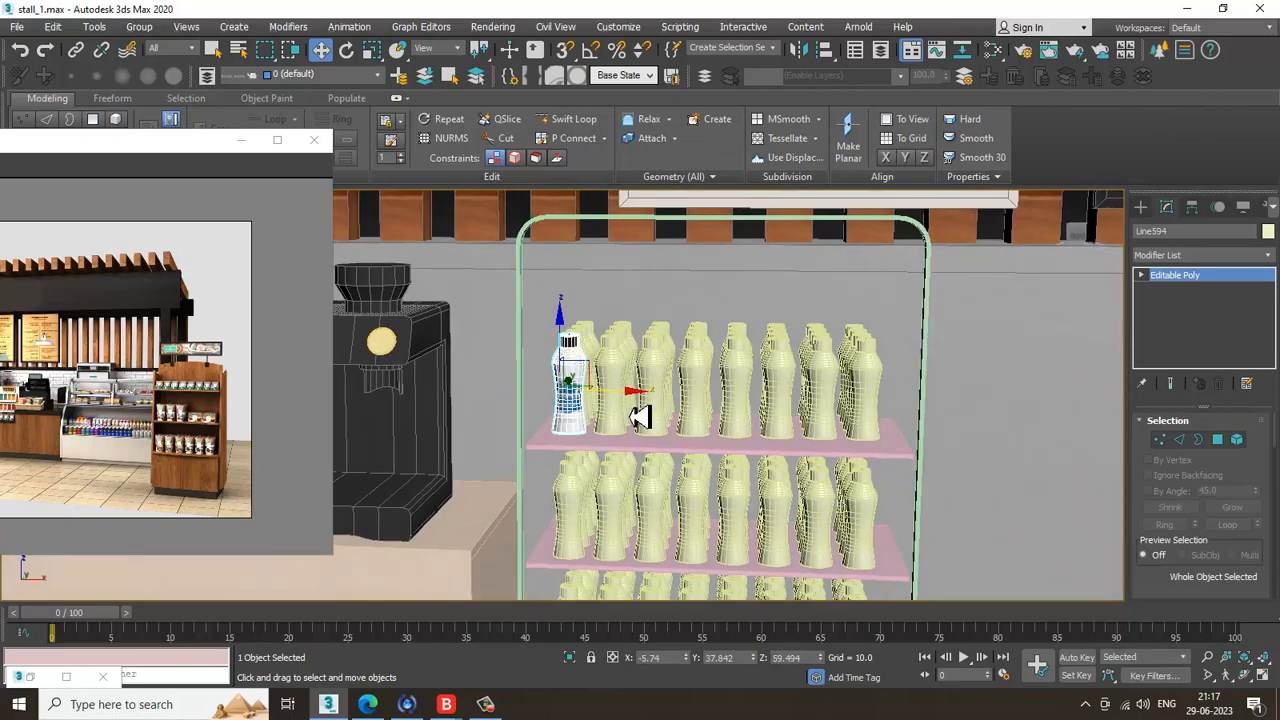
Step: Select the front corner bottle on the shelf directly below the labelled bottle
scroll(620, 398, "up", 3)
scroll(610, 420, "up", 3)
left_click(600, 363)
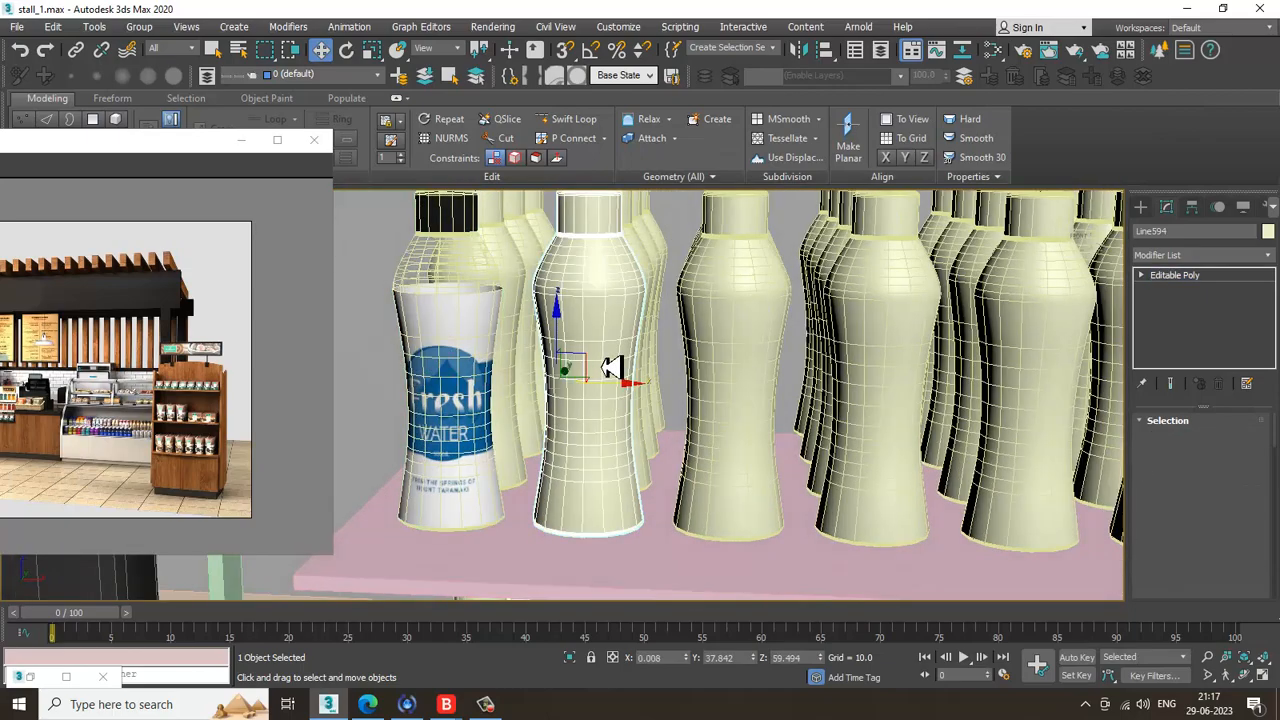
scroll(583, 345, "down", 3)
scroll(595, 360, "up", 2)
scroll(686, 491, "down", 4)
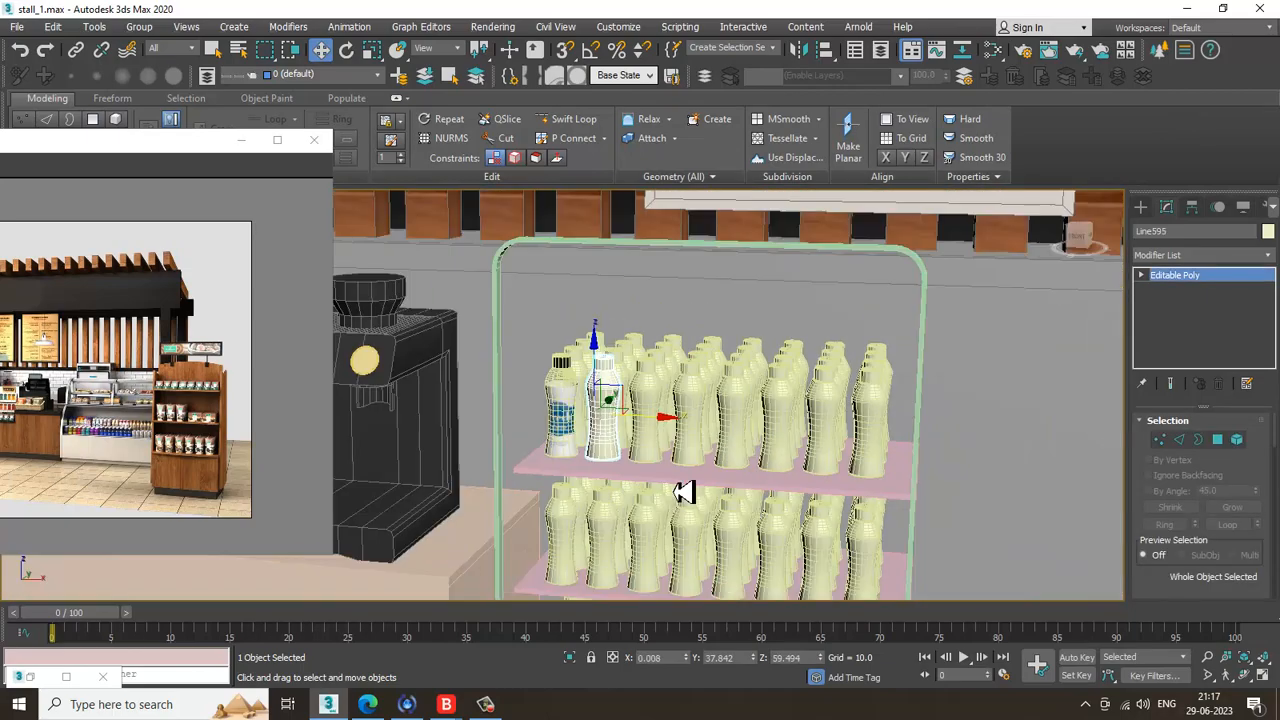
scroll(652, 398, "up", 2)
left_click(597, 421)
scroll(600, 420, "up", 5)
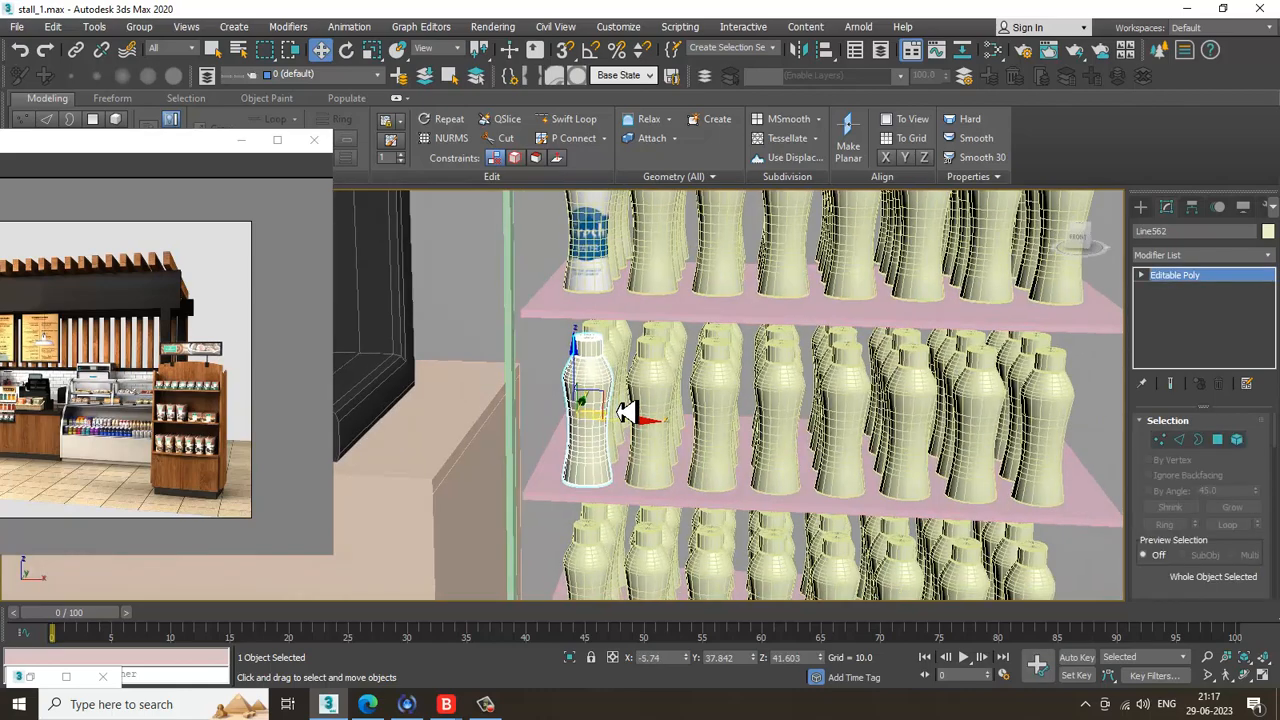
key("m")
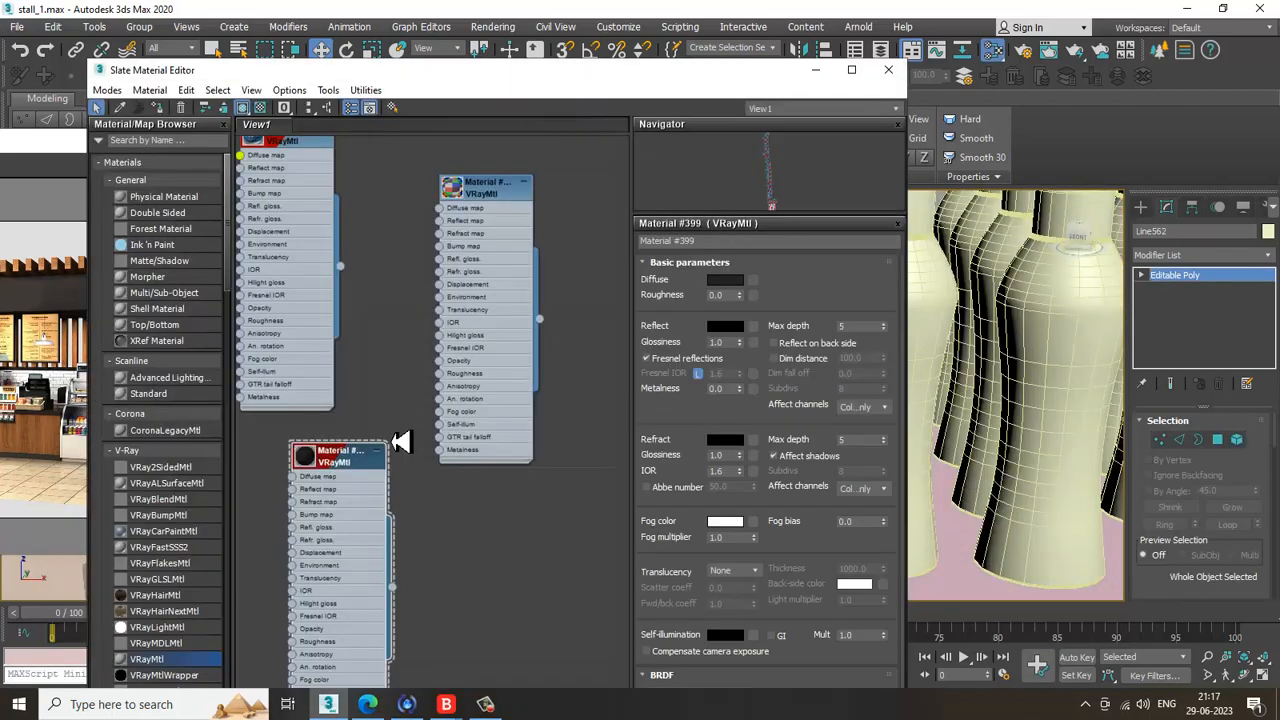
left_click(816, 70)
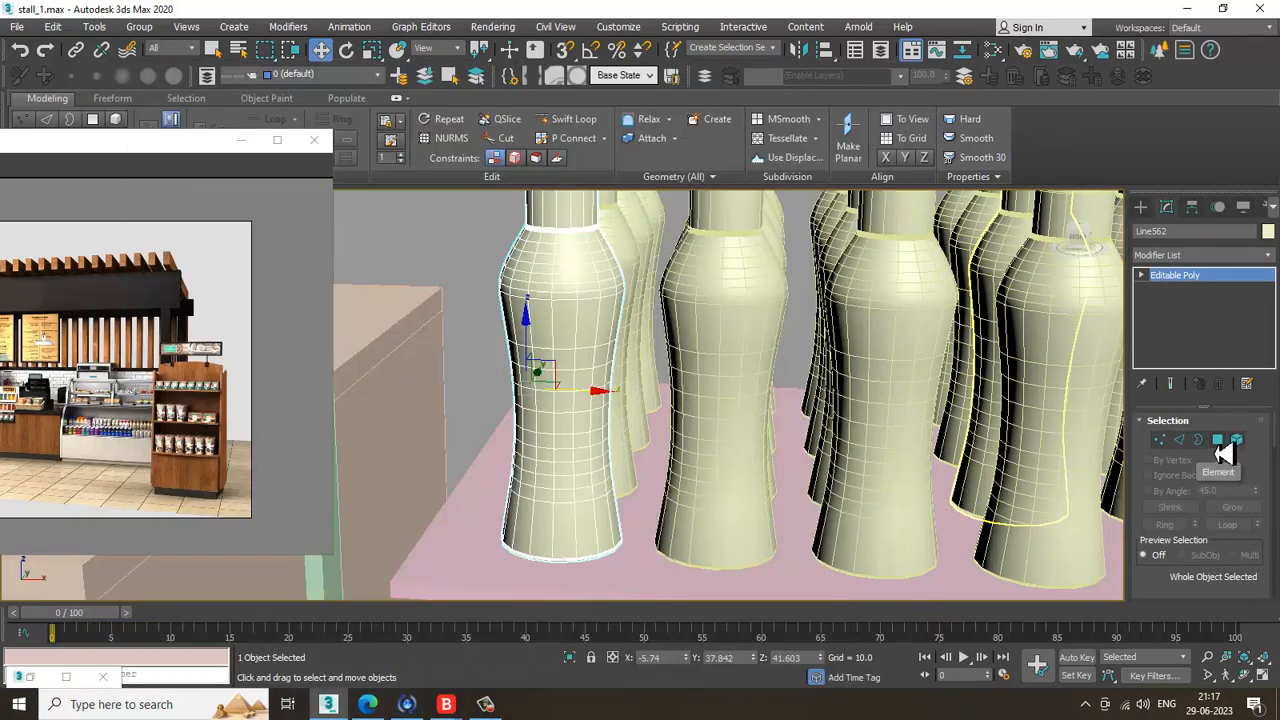
Step: Select the body polygons below the shoulder of the second-shelf bottle
left_click(1217, 440)
scroll(680, 372, "down", 1)
middle_click_drag(627, 384, 397, 325, "alt")
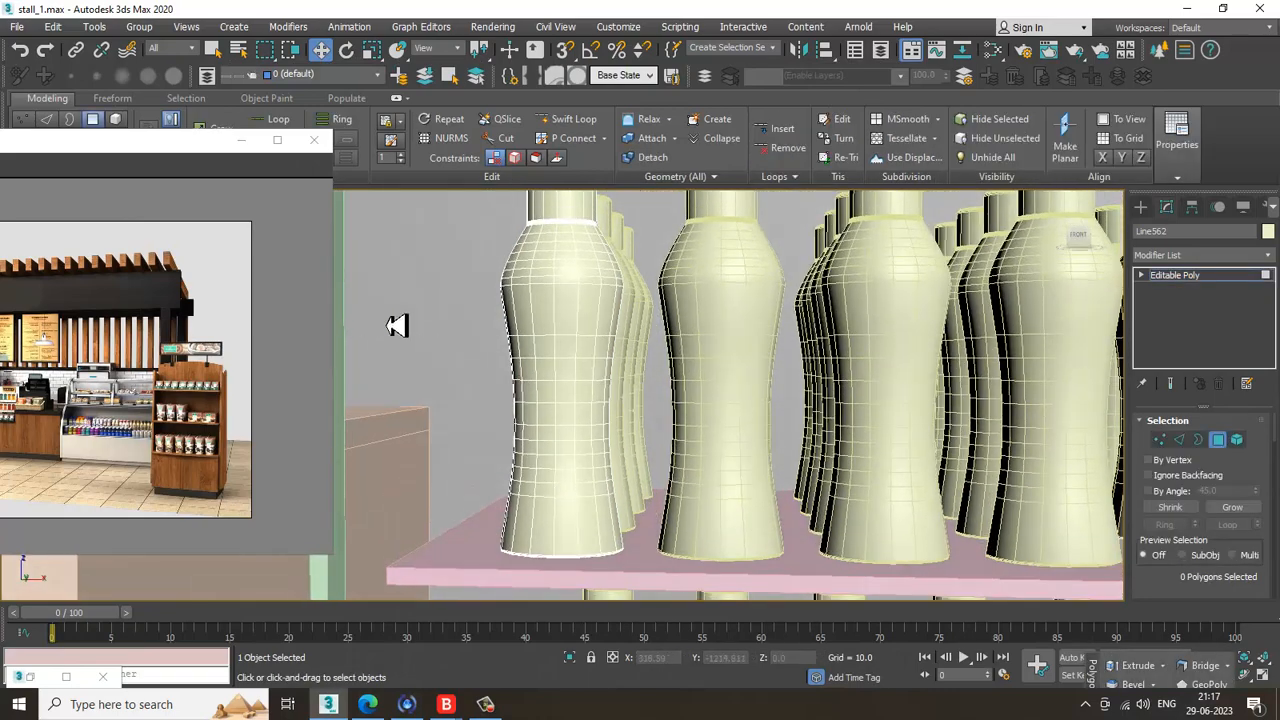
left_click_drag(675, 508, 691, 536)
middle_click_drag(698, 477, 626, 426, "alt")
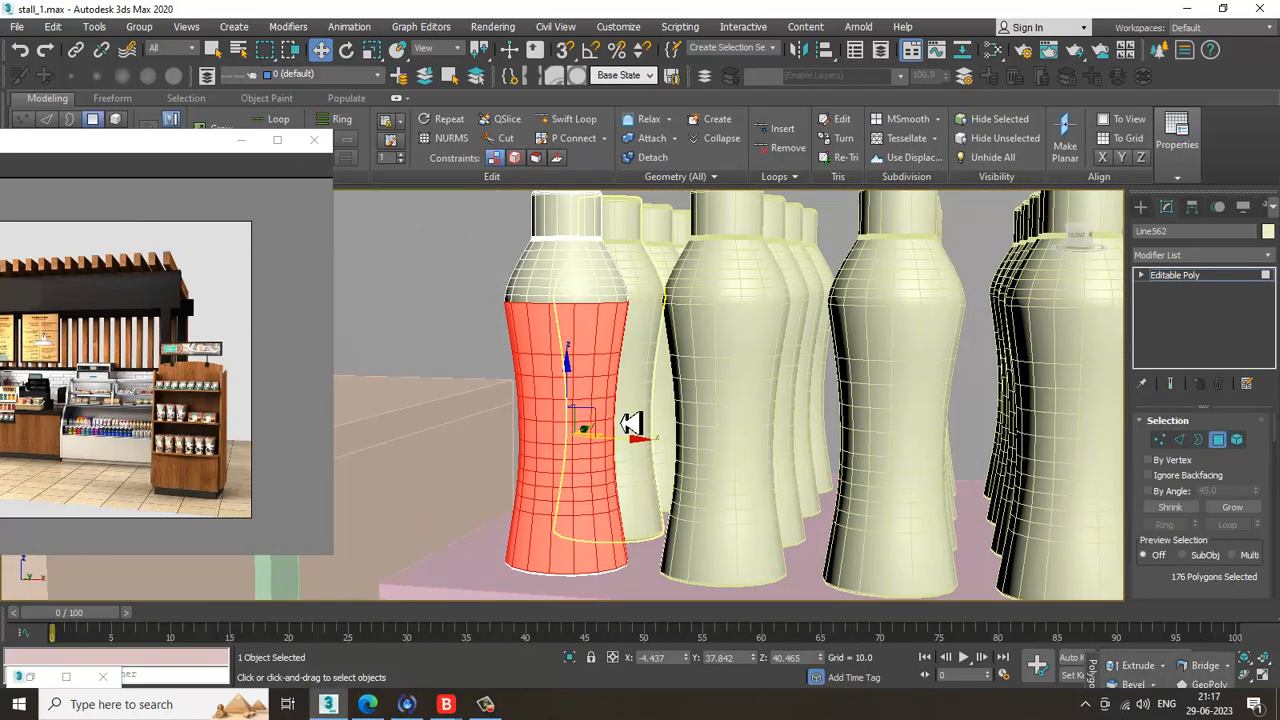
Step: Create a VRayMtl with the blue aqua water-bottle label bitmap as diffuse map, assign it to the selected body polygons and show it shaded
key("m")
middle_click_drag(395, 512, 358, 437)
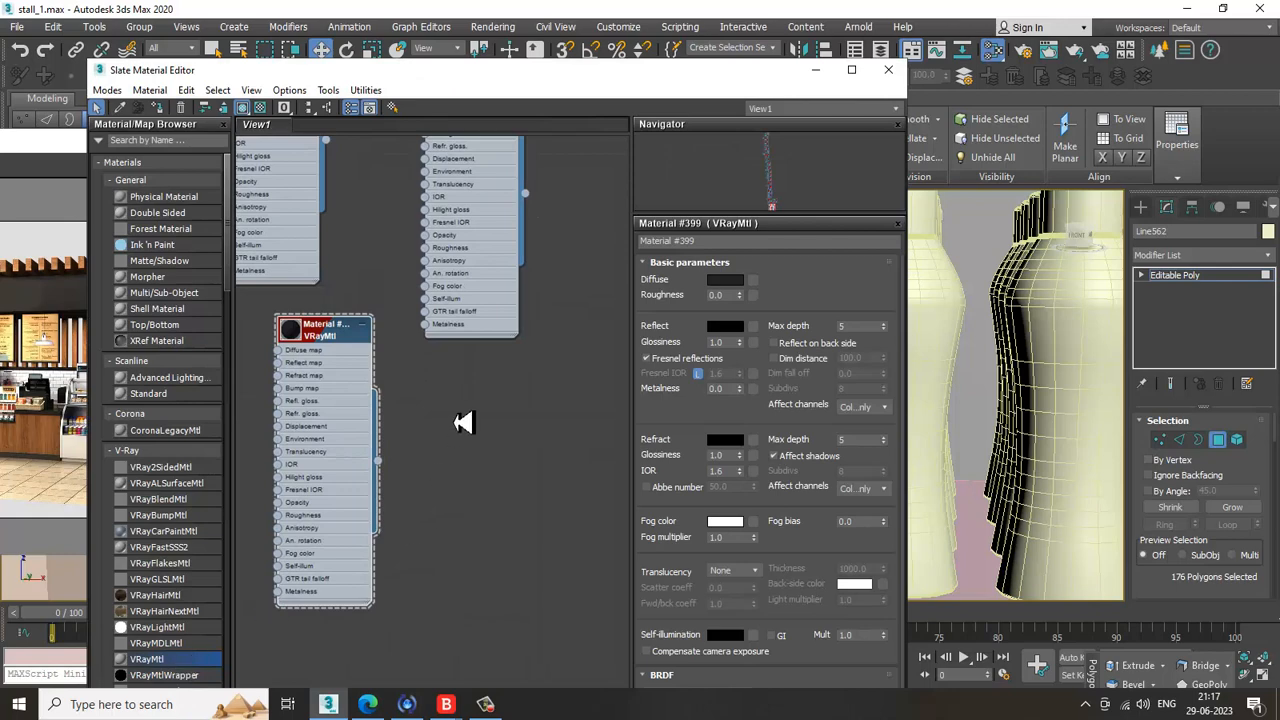
left_click_drag(455, 422, 461, 394)
double_click(461, 393)
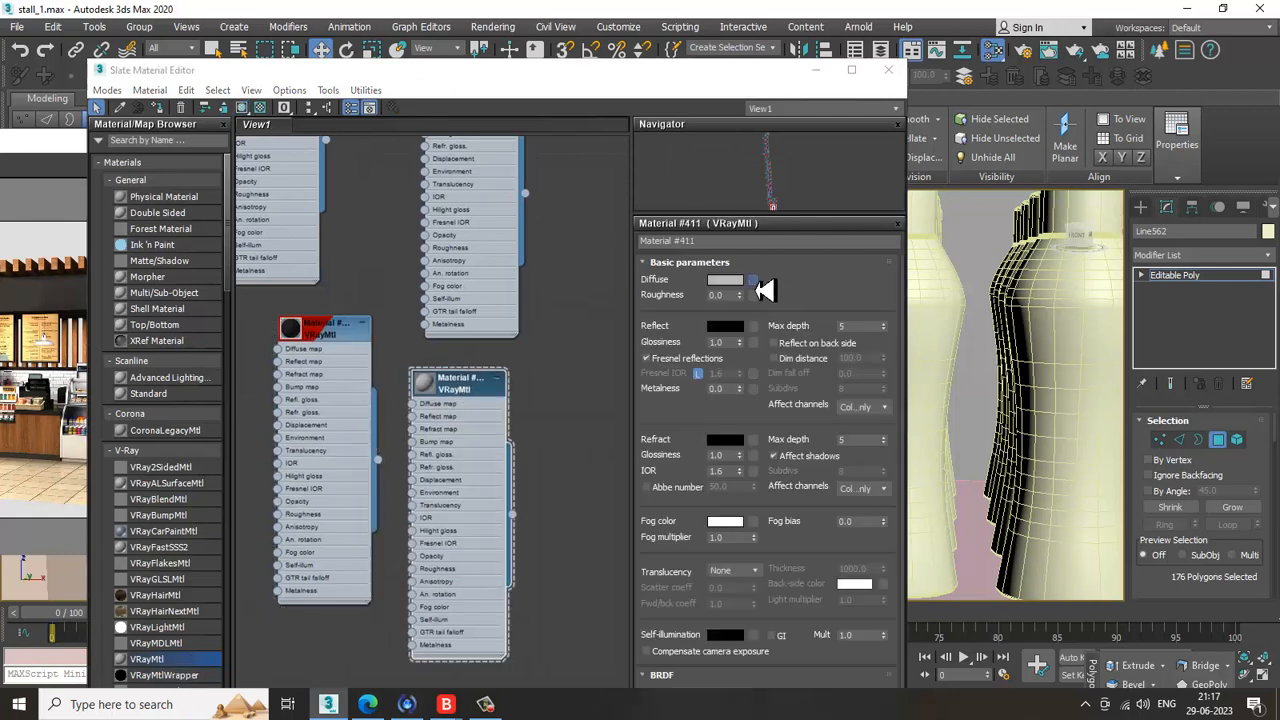
left_click(755, 282)
double_click(808, 198)
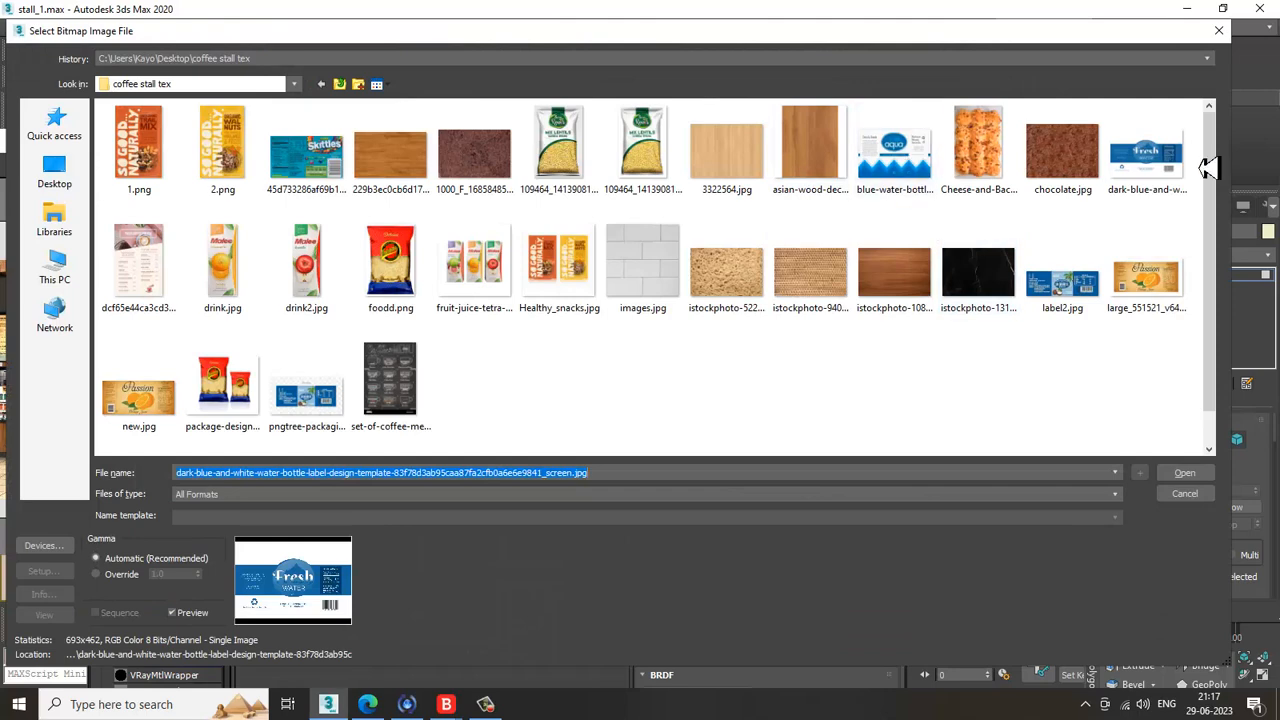
double_click(872, 174)
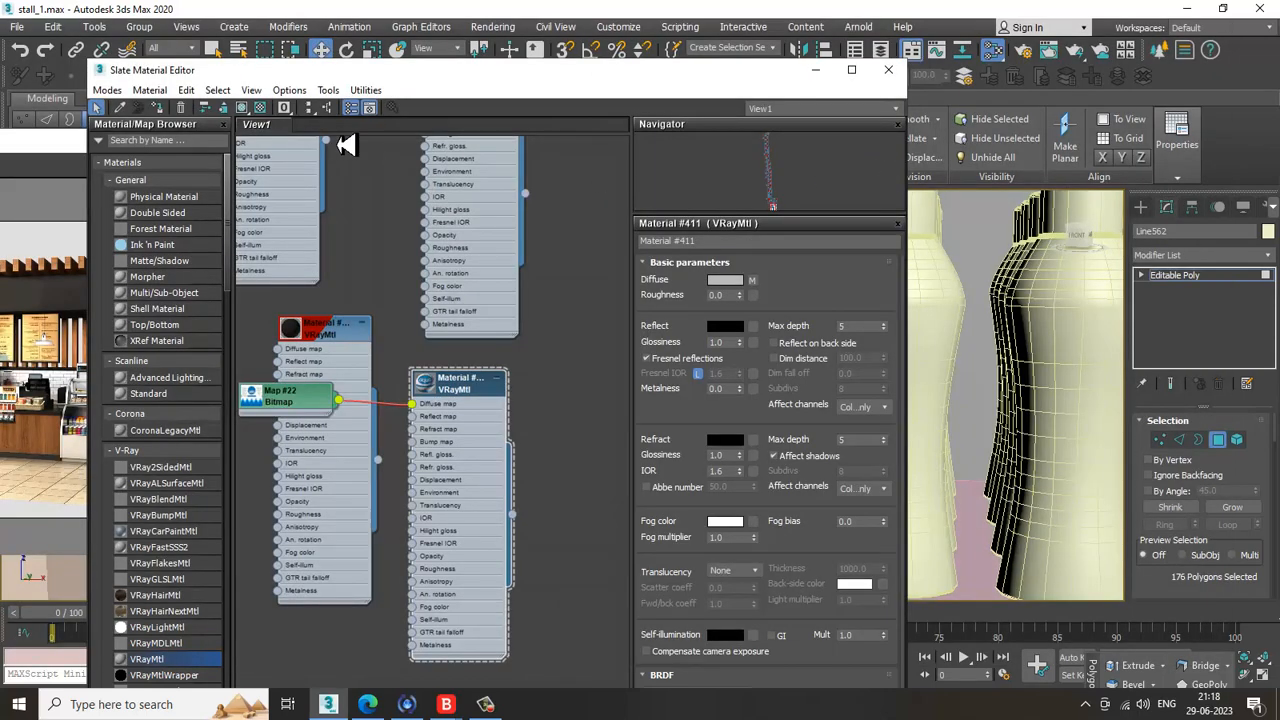
left_click_drag(165, 122, 243, 135)
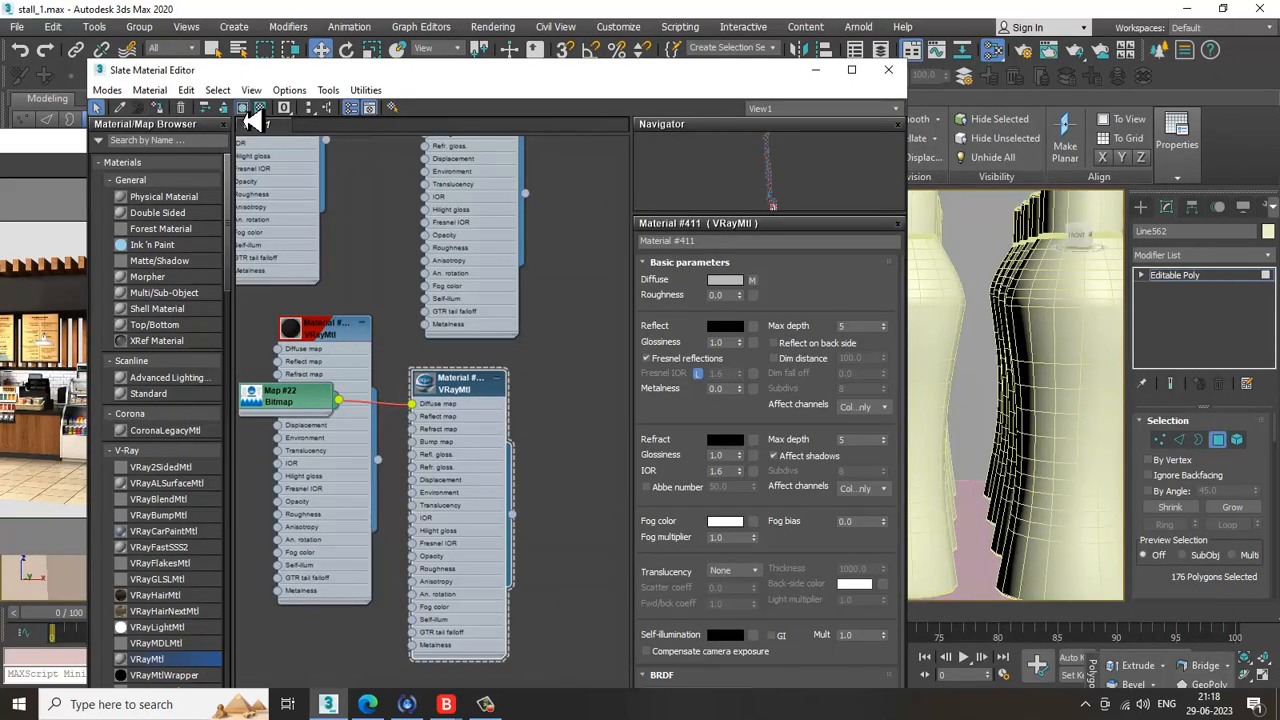
left_click(815, 70)
Step: Add a UVW Map modifier to the bottle's selected body polygons and set its mapping to Cylindrical
middle_click_drag(657, 363, 640, 505)
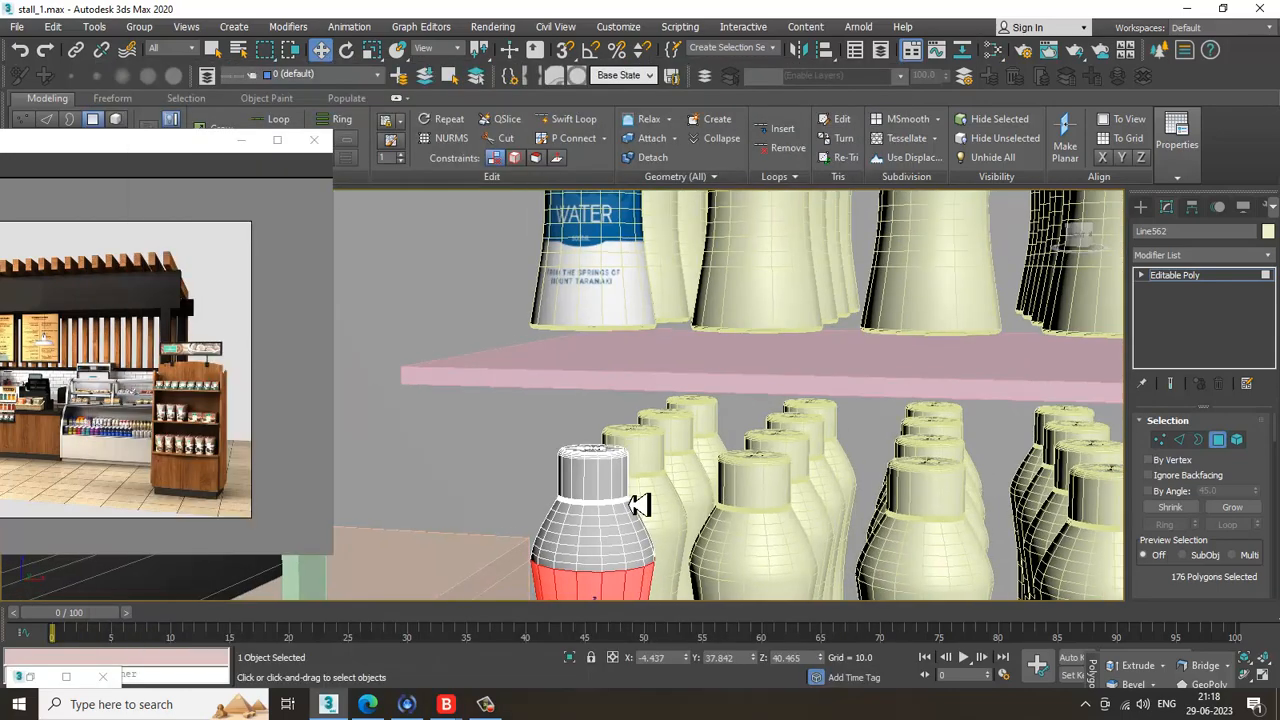
scroll(644, 442, "down", 3)
middle_click_drag(648, 434, 638, 493)
left_click(1200, 255)
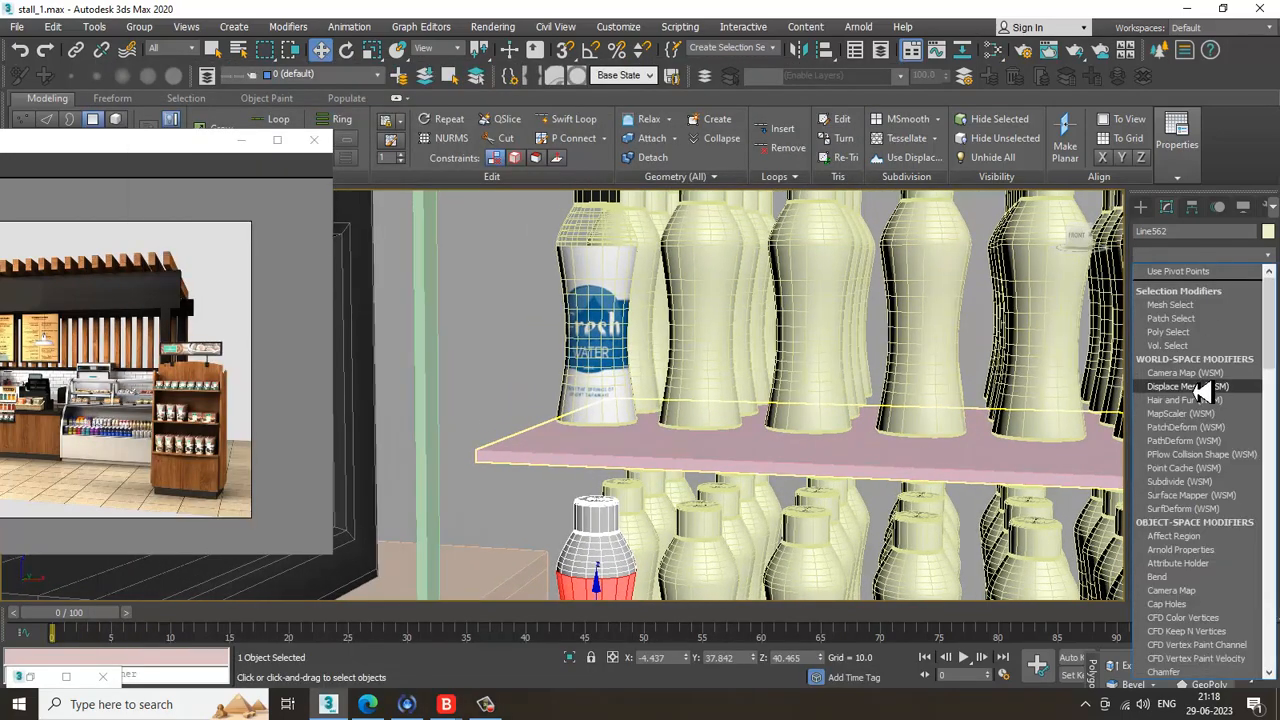
scroll(1200, 390, "down", 5)
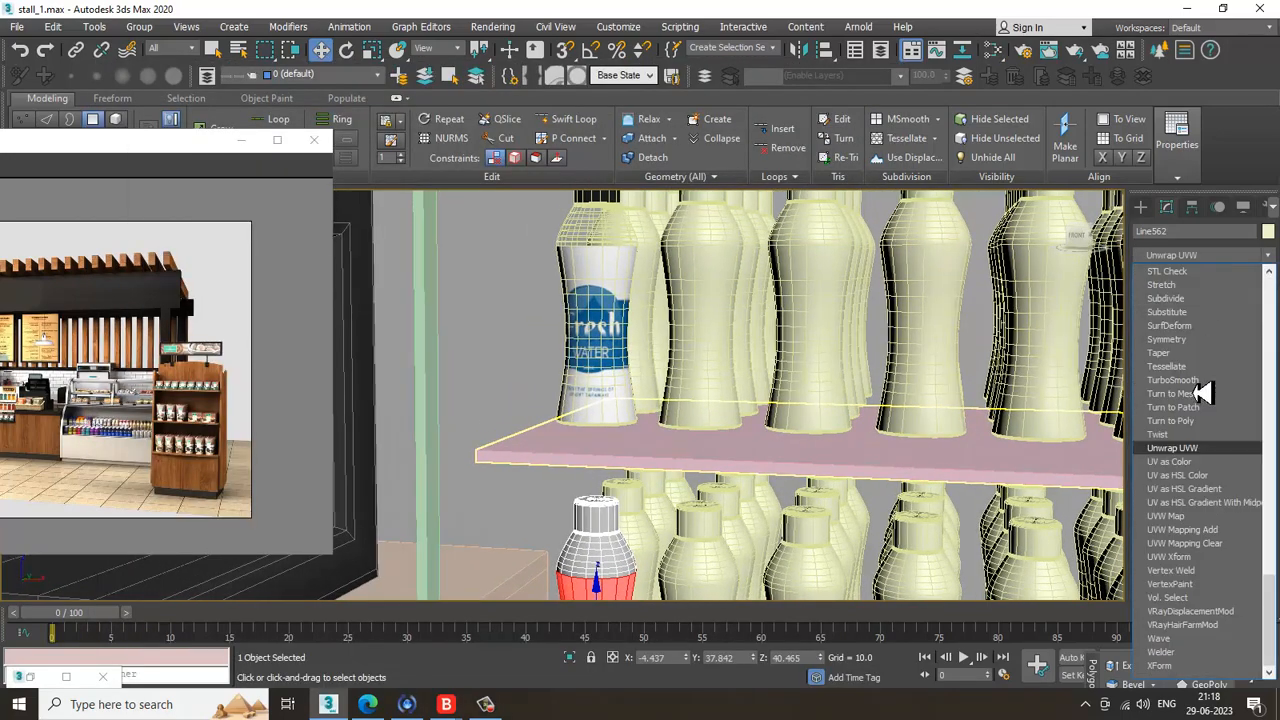
left_click(1213, 526)
scroll(817, 246, "up", 1)
scroll(797, 412, "up", 2)
middle_click_drag(783, 403, 827, 347)
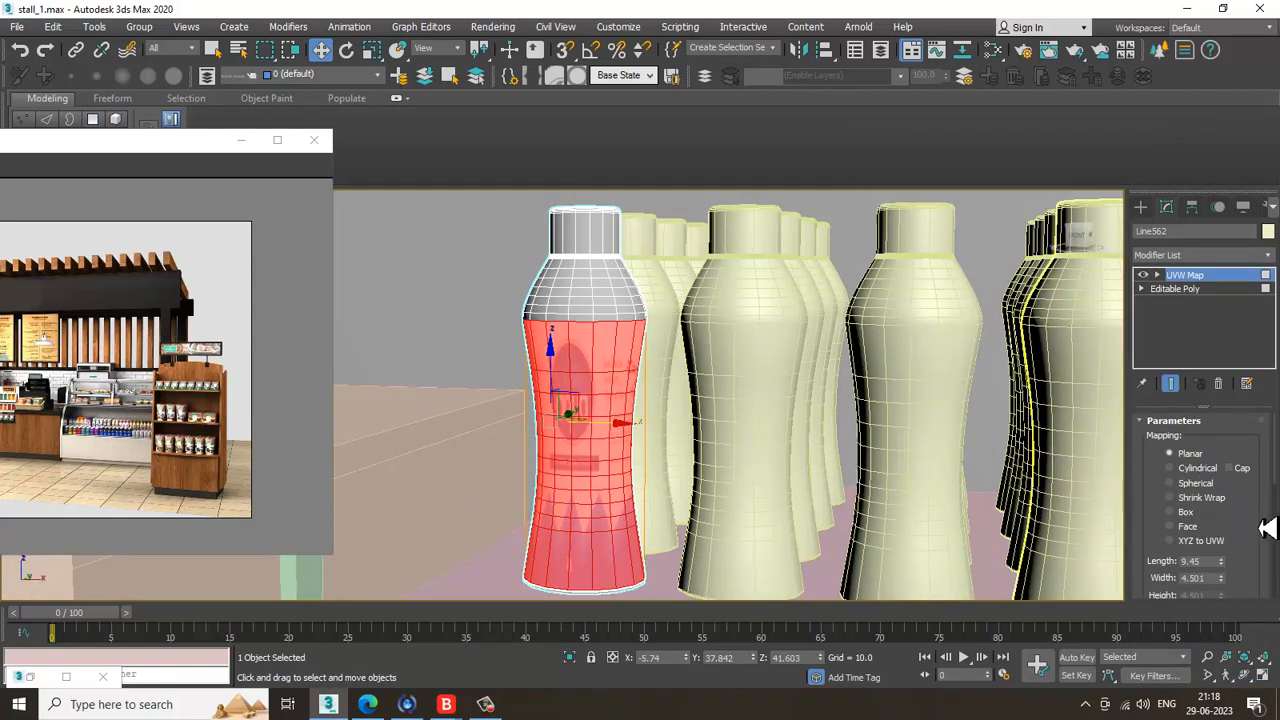
left_click(1196, 469)
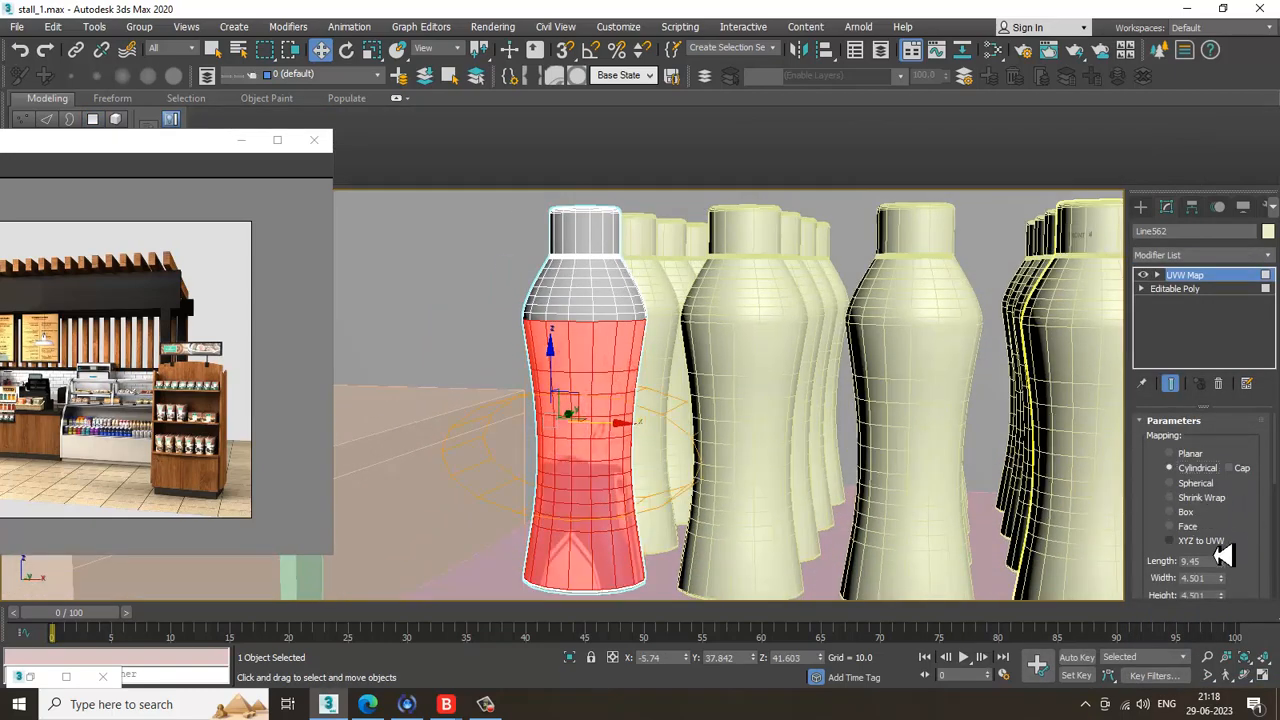
Step: Align the aqua label's cylindrical mapping to the X axis and fit it to the bottle body
scroll(1233, 469, "down", 4)
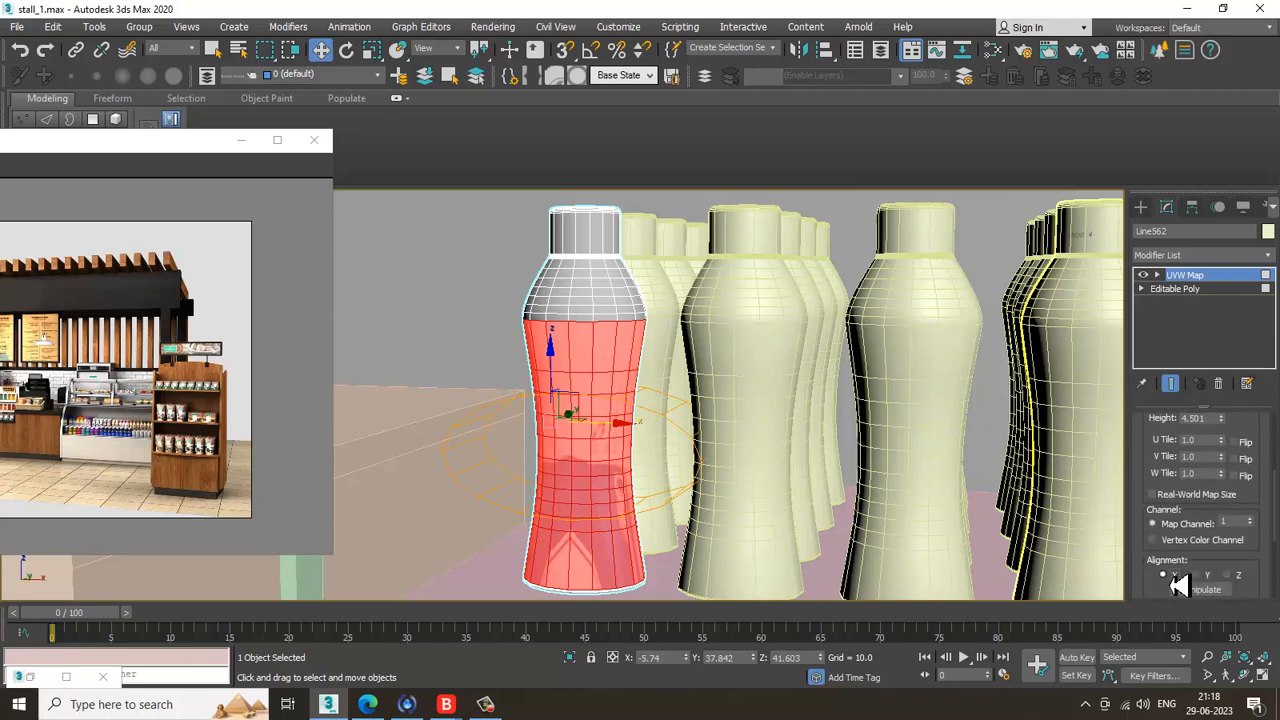
left_click(1170, 576)
scroll(1270, 457, "down", 3)
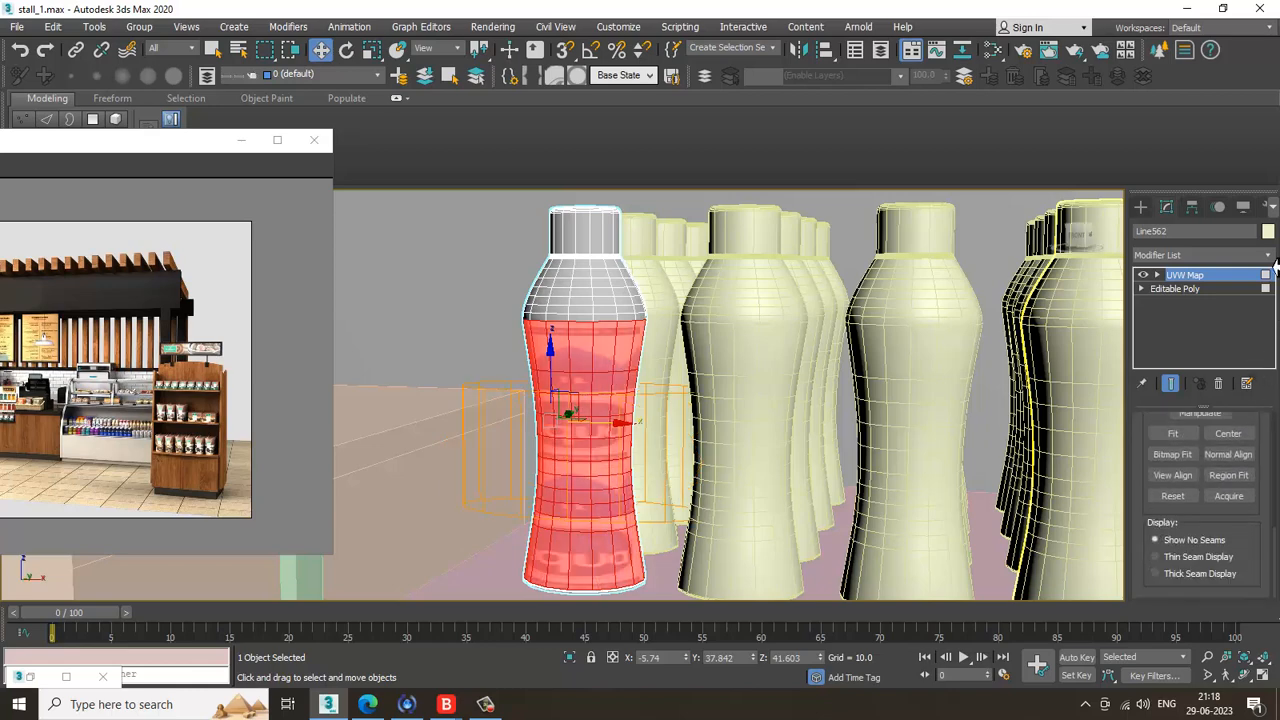
left_click(1172, 437)
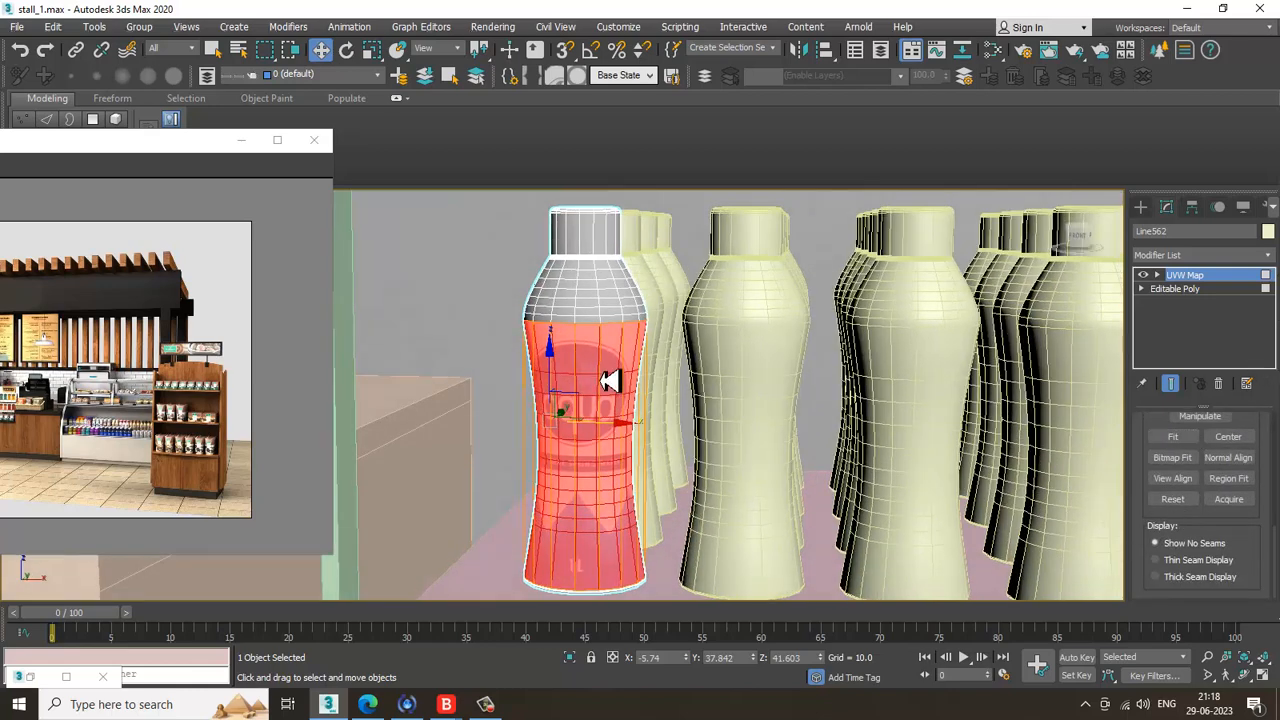
Step: Collapse the aqua bottle's UVW Map modifier by converting the bottle to an editable poly
right_click(598, 358)
mouse_move(700, 529)
left_click(845, 541)
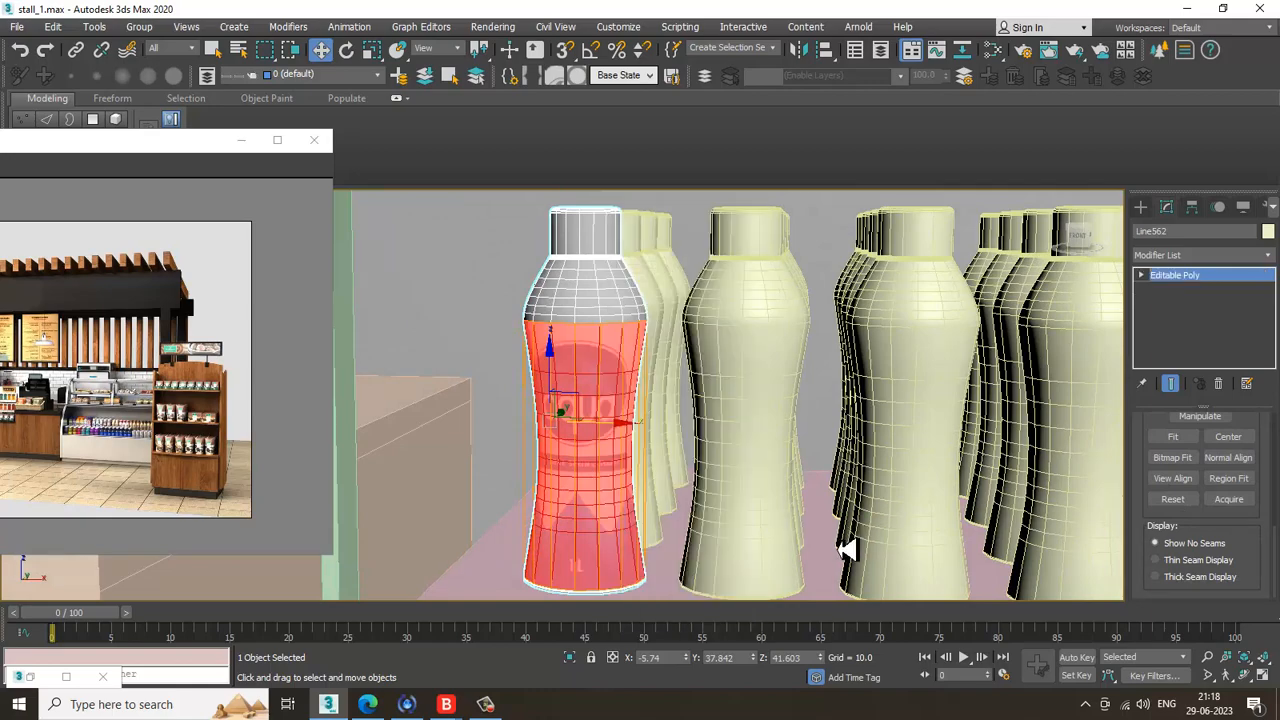
Step: Invert the polygon selection on the aqua bottle and exclude the cap, leaving only the shoulder polygons selected
scroll(757, 466, "up", 4)
key("4")
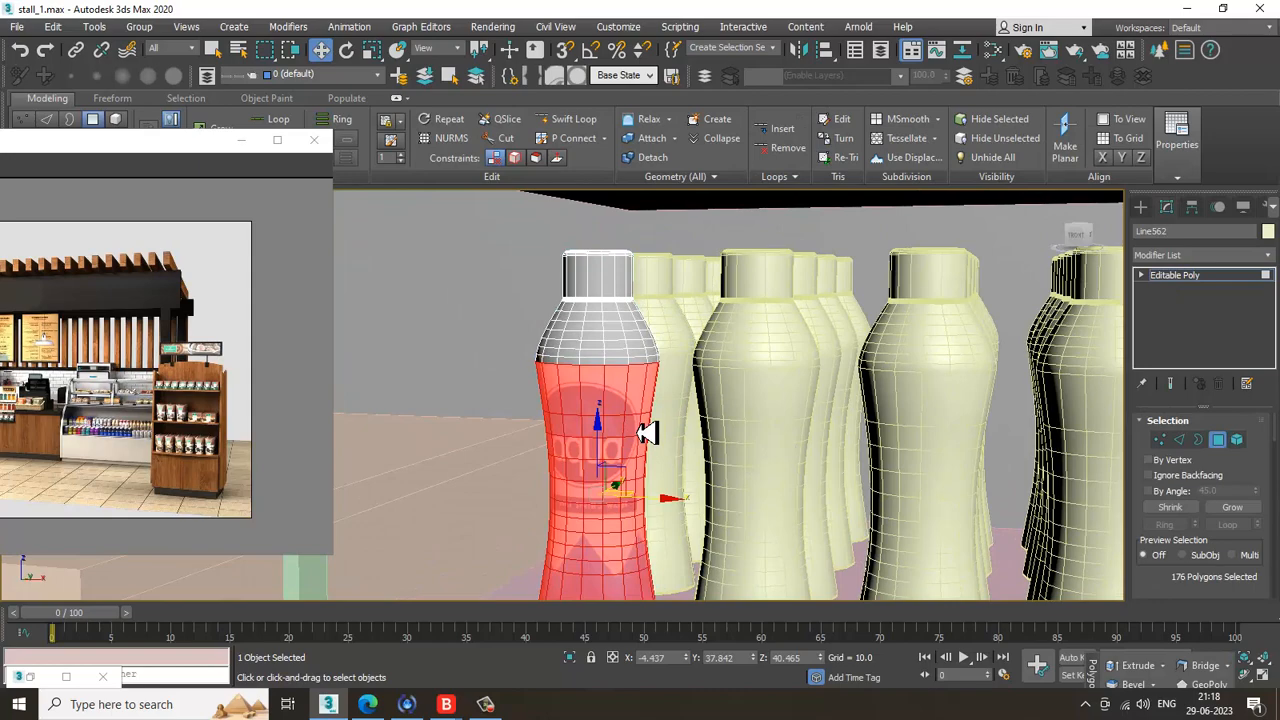
key("ctrl+i")
key("alt+w")
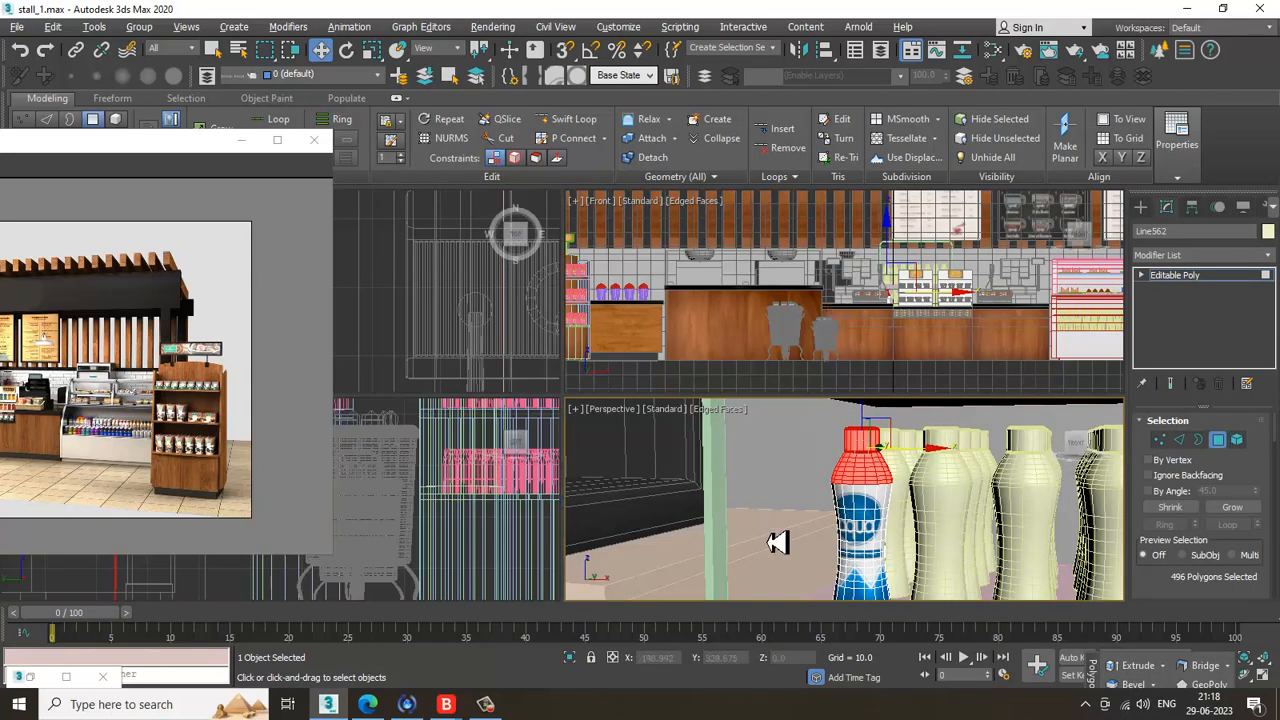
middle_click_drag(778, 543, 777, 474, "alt")
key("alt+w")
middle_click_drag(625, 328, 668, 394)
left_click_drag(567, 346, 625, 366, "alt")
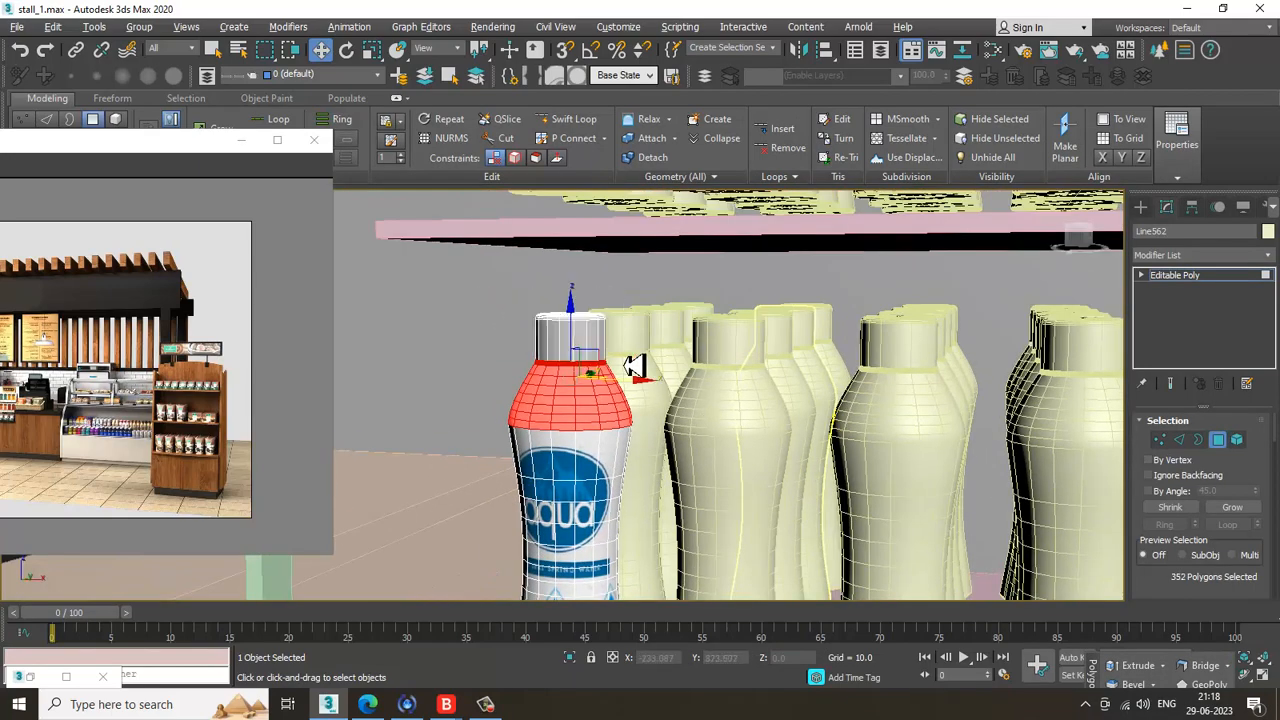
Step: Assign the existing transparent VRayMtl to the aqua bottle's selected shoulder polygons
key("m")
middle_click_drag(475, 327, 543, 610)
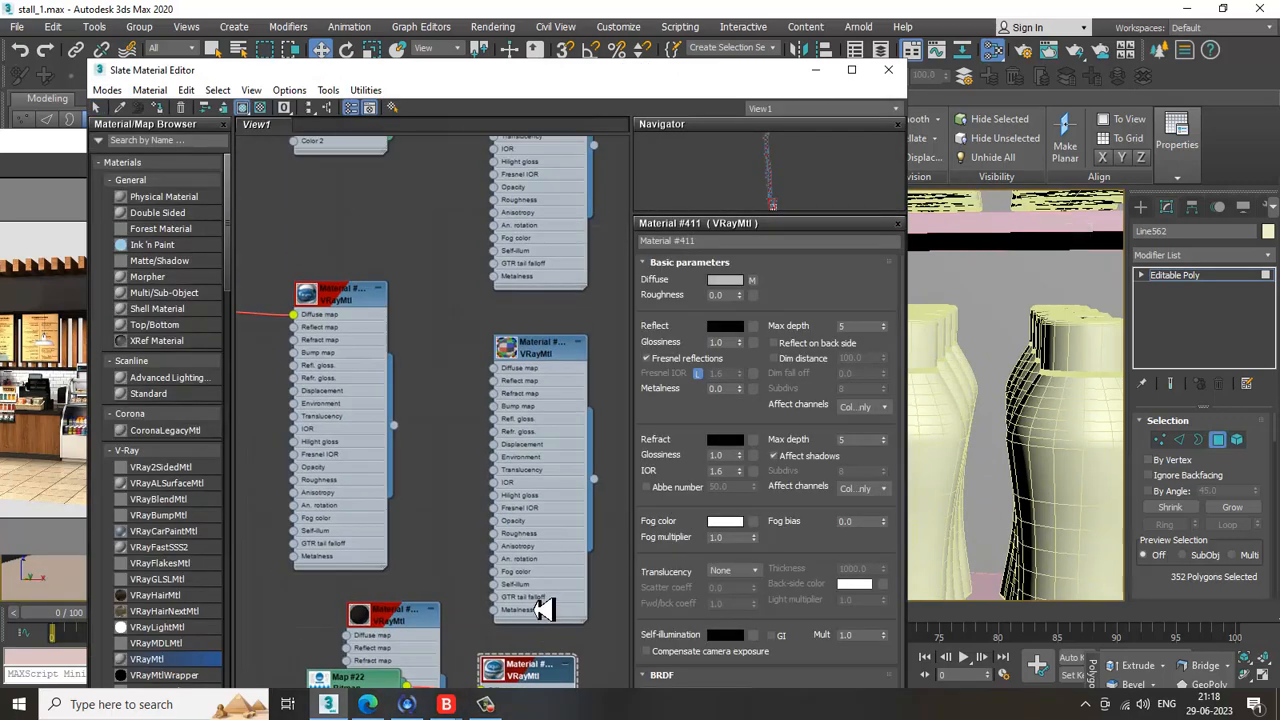
left_click(549, 362)
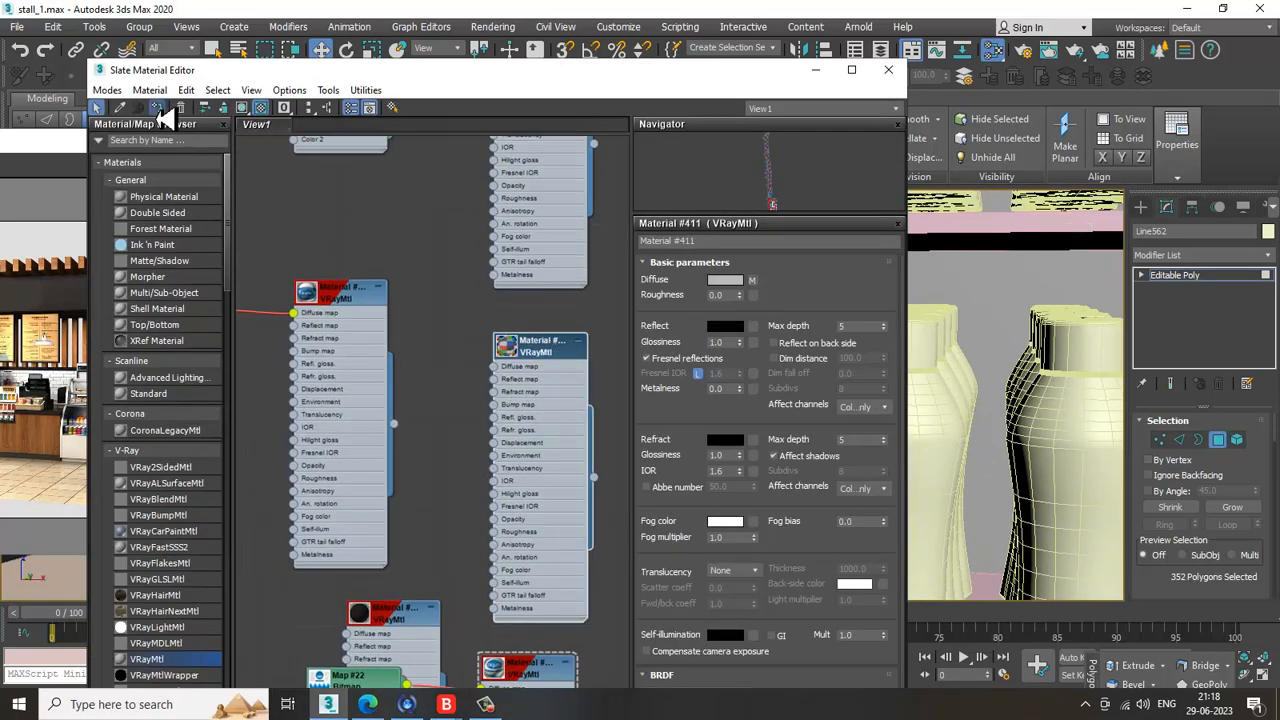
left_click(815, 76)
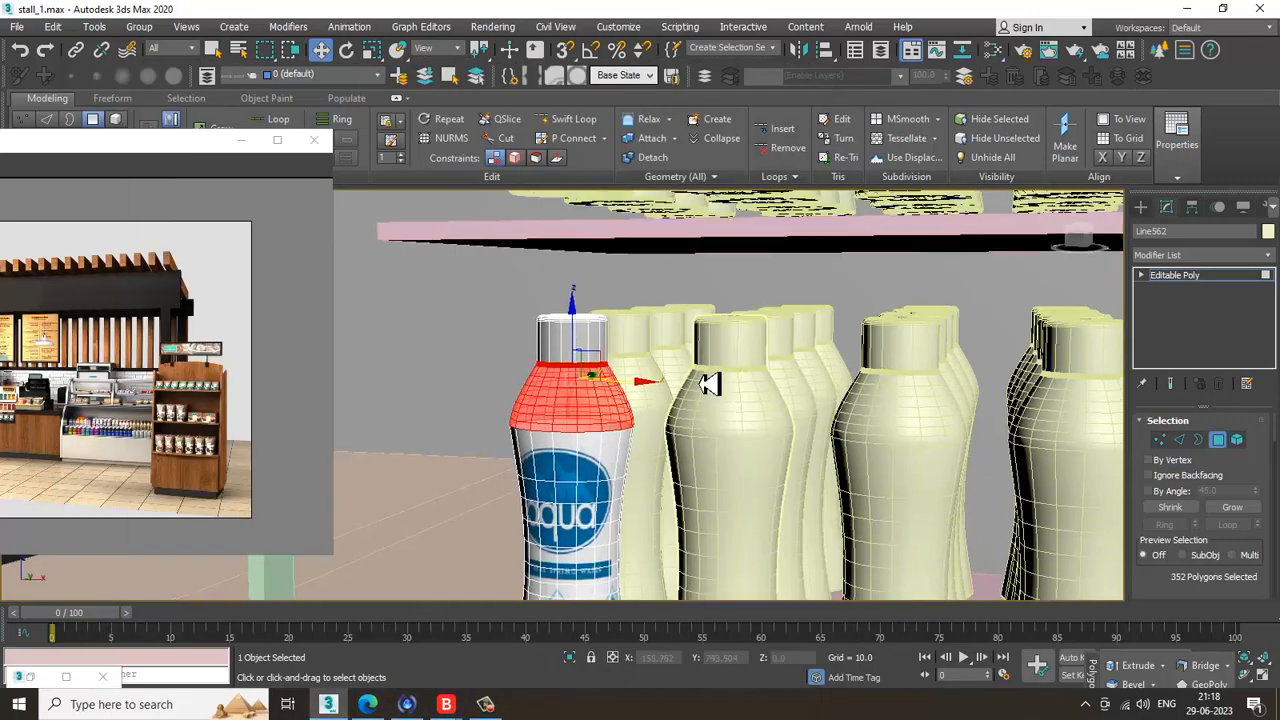
Step: Select the aqua bottle's cap polygons, assign the existing black VRayMtl to them and leave polygon editing
left_click_drag(652, 348, 652, 352)
key("m")
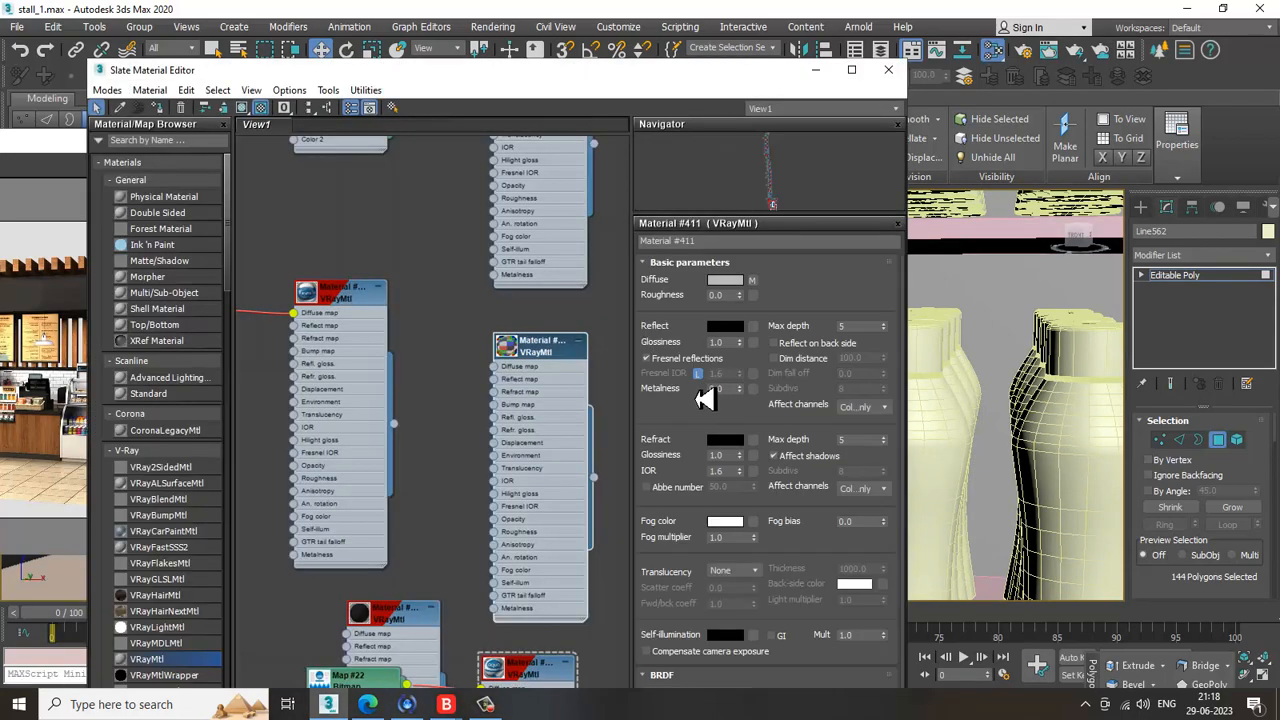
left_click(407, 618)
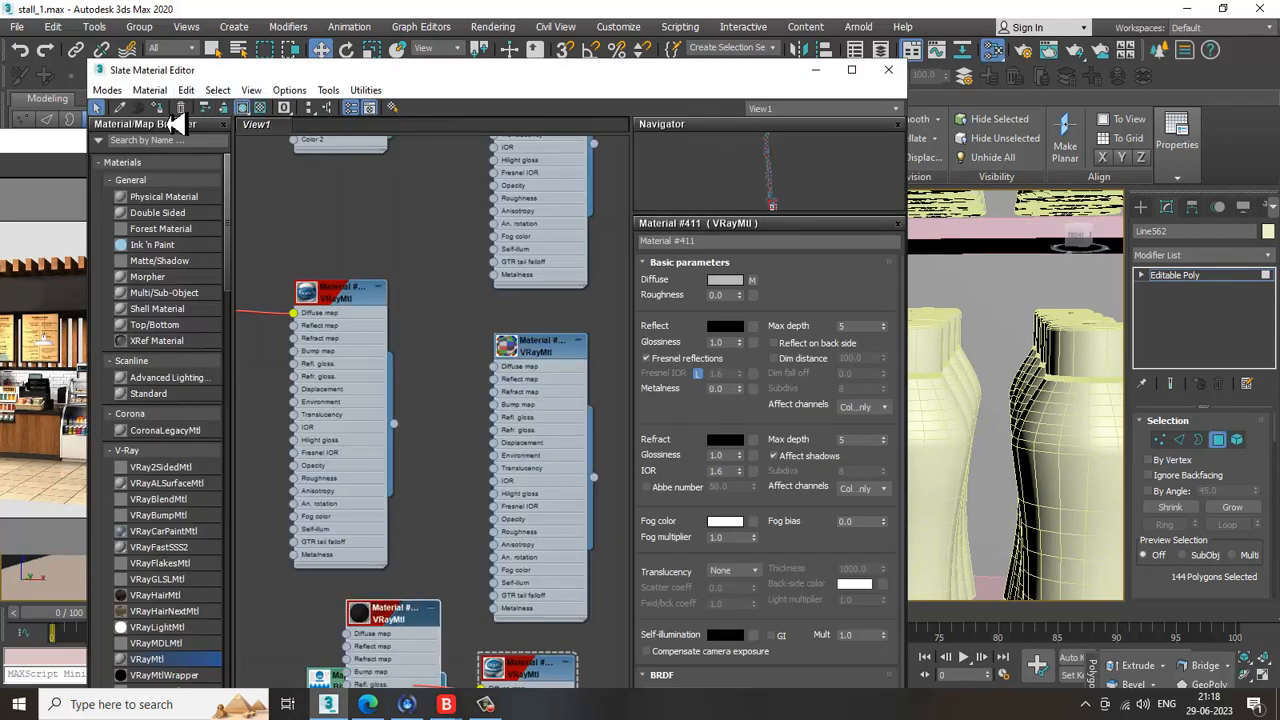
left_click(815, 72)
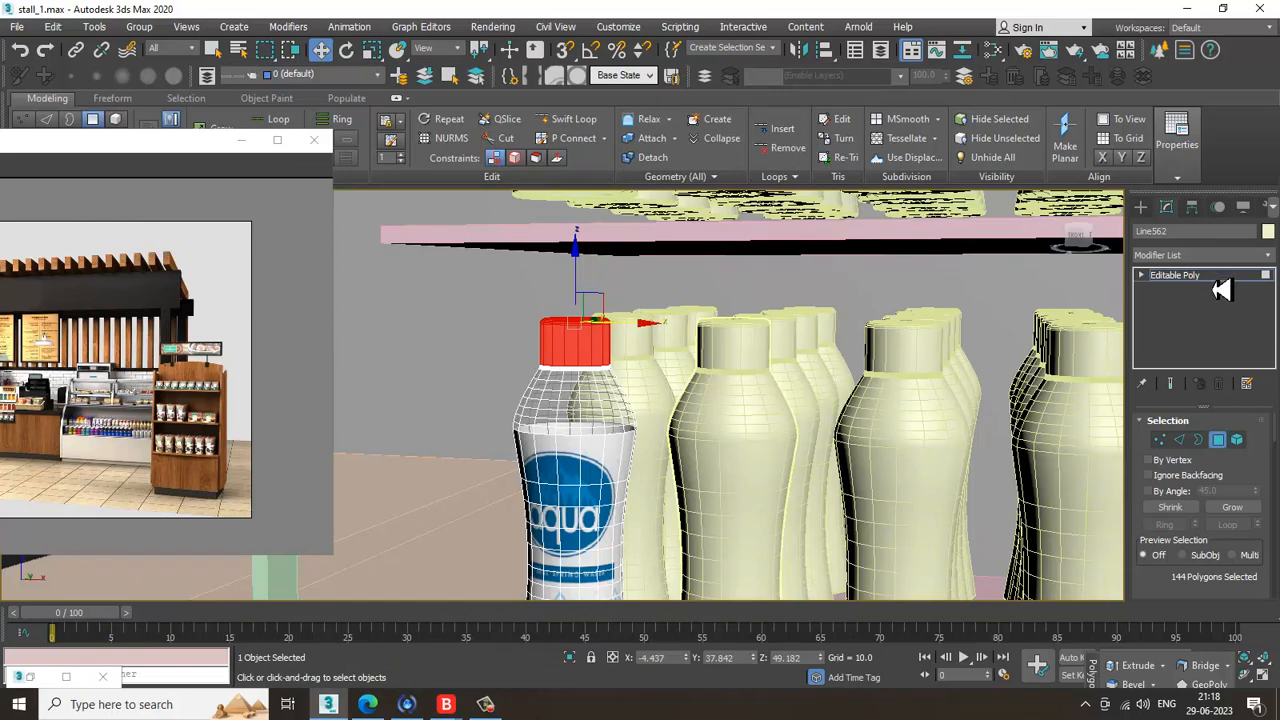
left_click(1208, 277)
Step: Select the fridge's bottles and shelves from above, leaving out the top shelf's labelled bottle and the overlapping roof slats
scroll(824, 378, "down", 4)
middle_click_drag(830, 380, 724, 385)
scroll(832, 380, "down", 4)
key("alt+w")
mouse_move(828, 408)
middle_mouse_down()
mouse_move(772, 418)
mouse_move(824, 389)
middle_mouse_up()
key("alt+w")
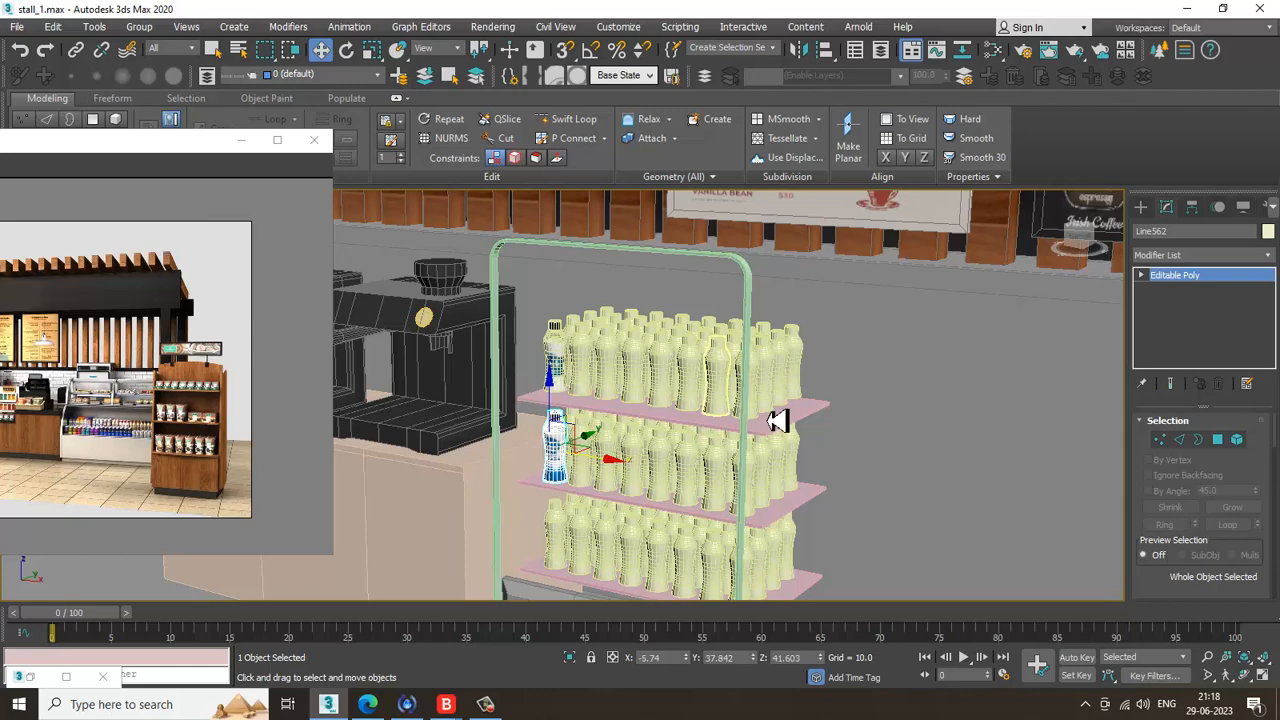
scroll(700, 420, "up", 4)
key("alt+w")
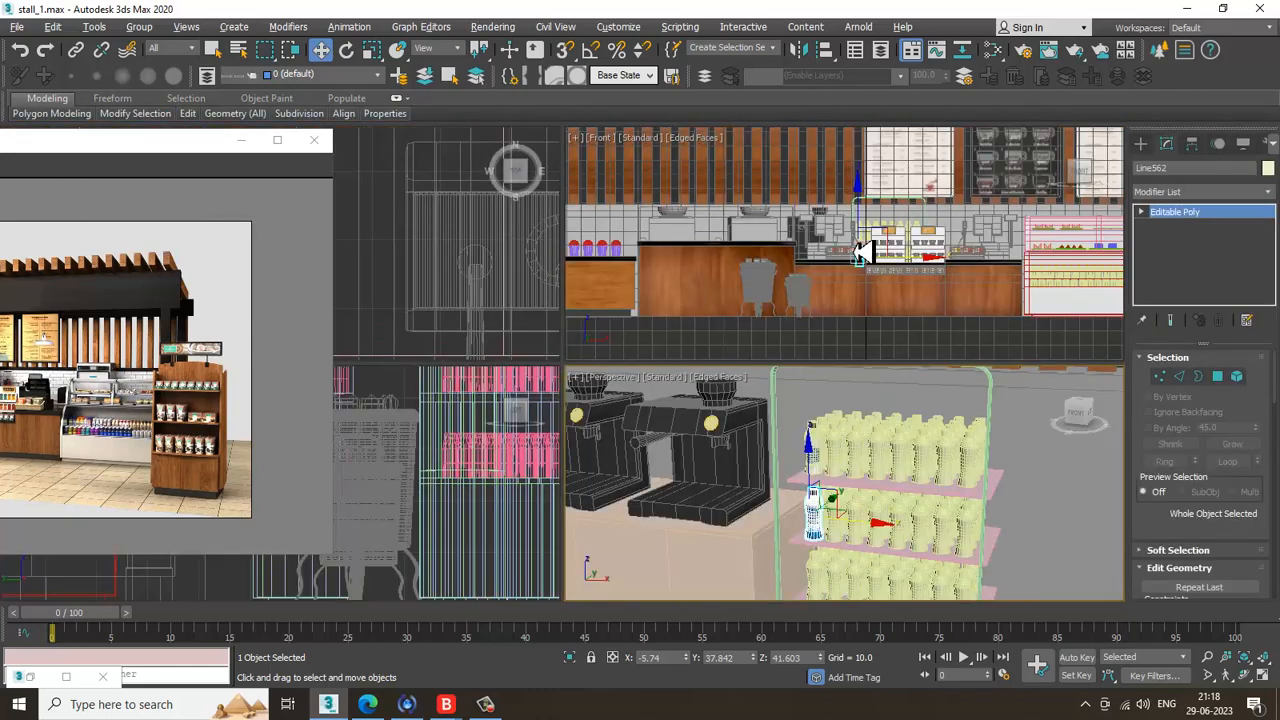
key("alt+w")
scroll(740, 393, "up", 3)
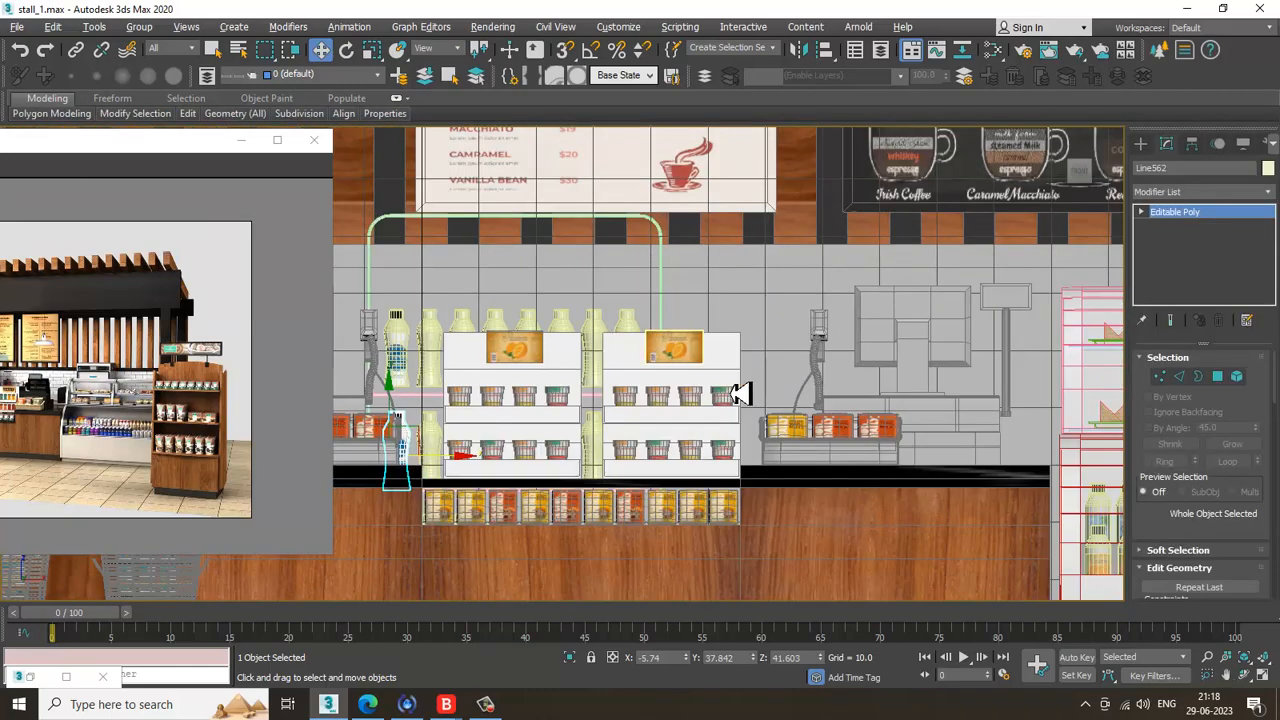
key("alt+w")
key("alt+w")
scroll(900, 420, "down", 3)
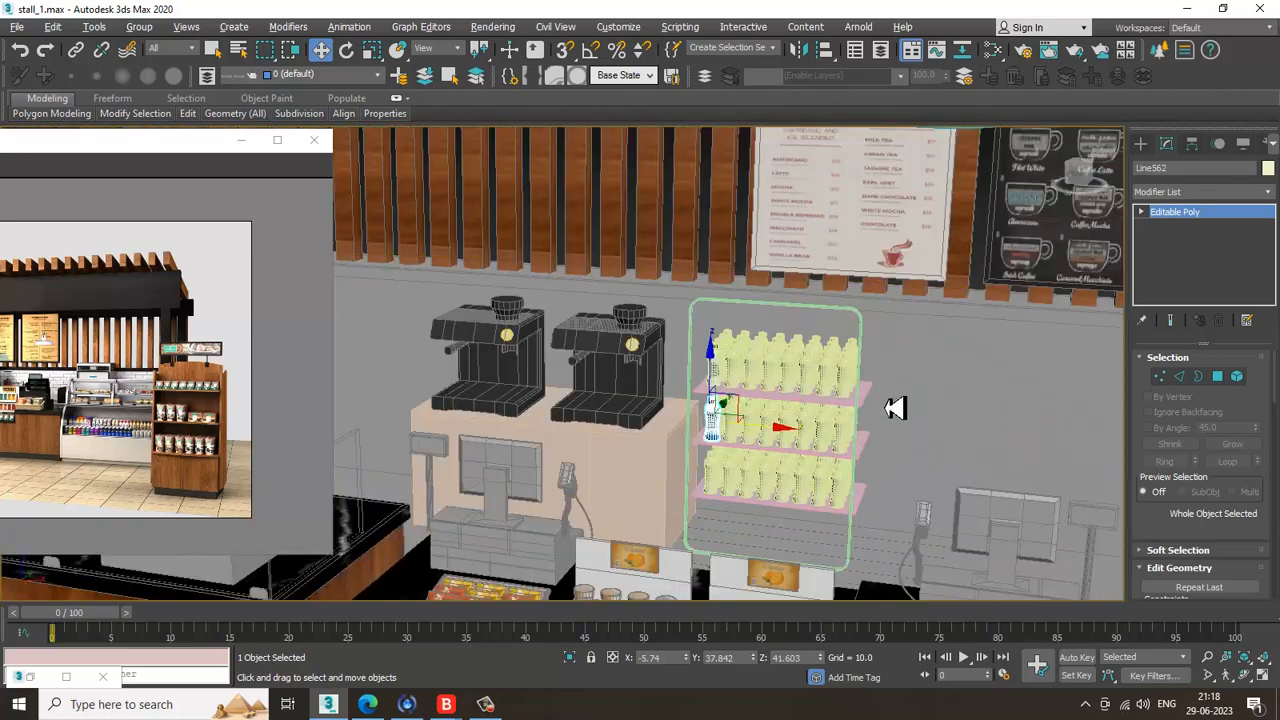
scroll(850, 400, "down", 2)
key("z")
key("alt+w")
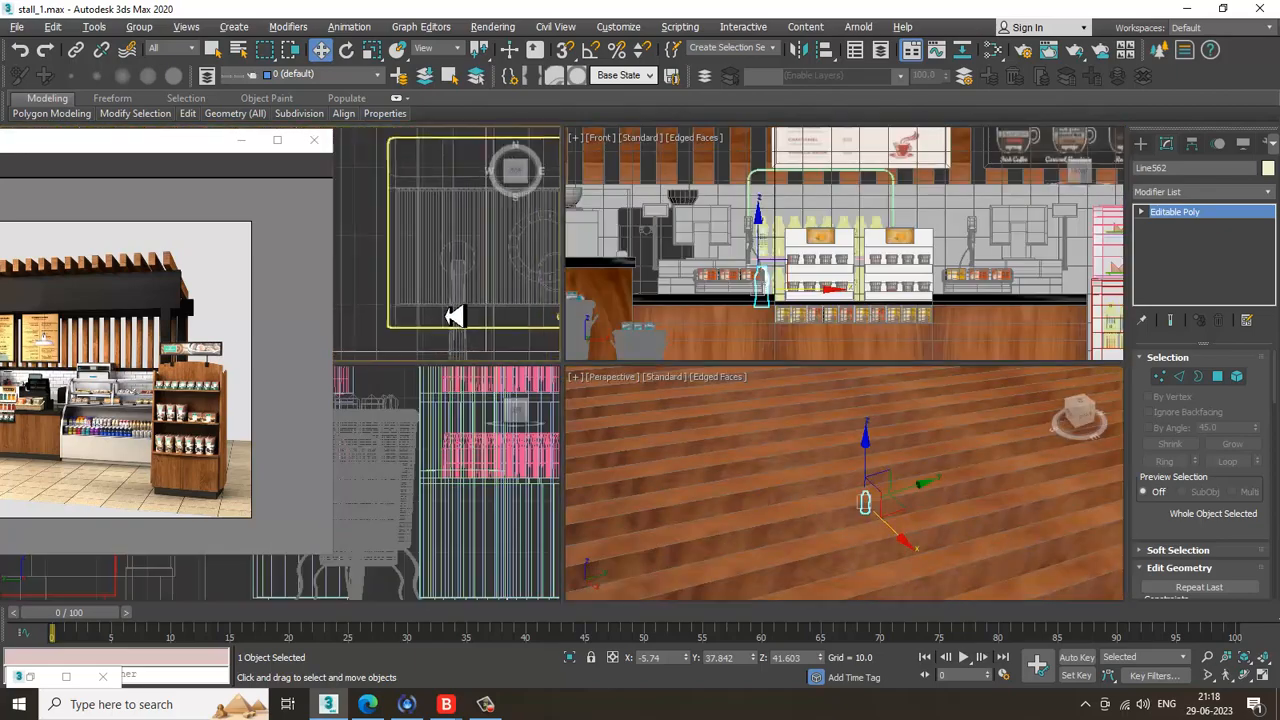
key("alt+w")
scroll(509, 329, "down", 6)
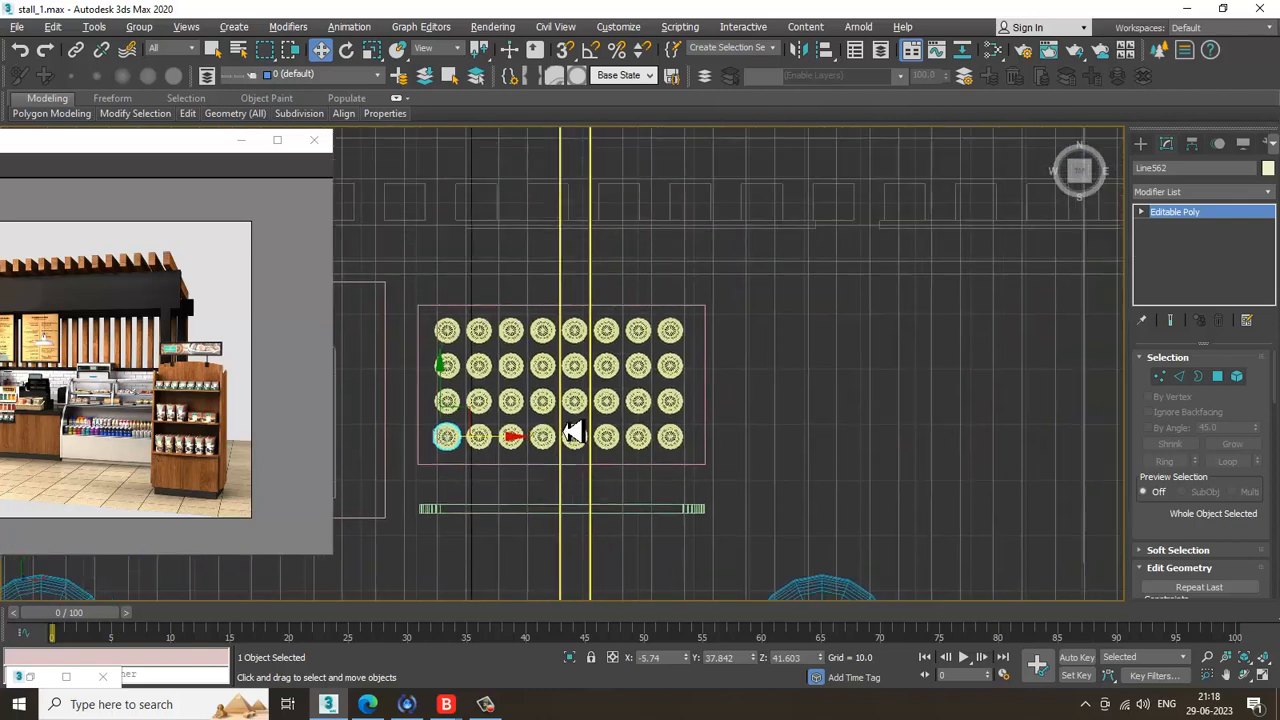
left_click(777, 300)
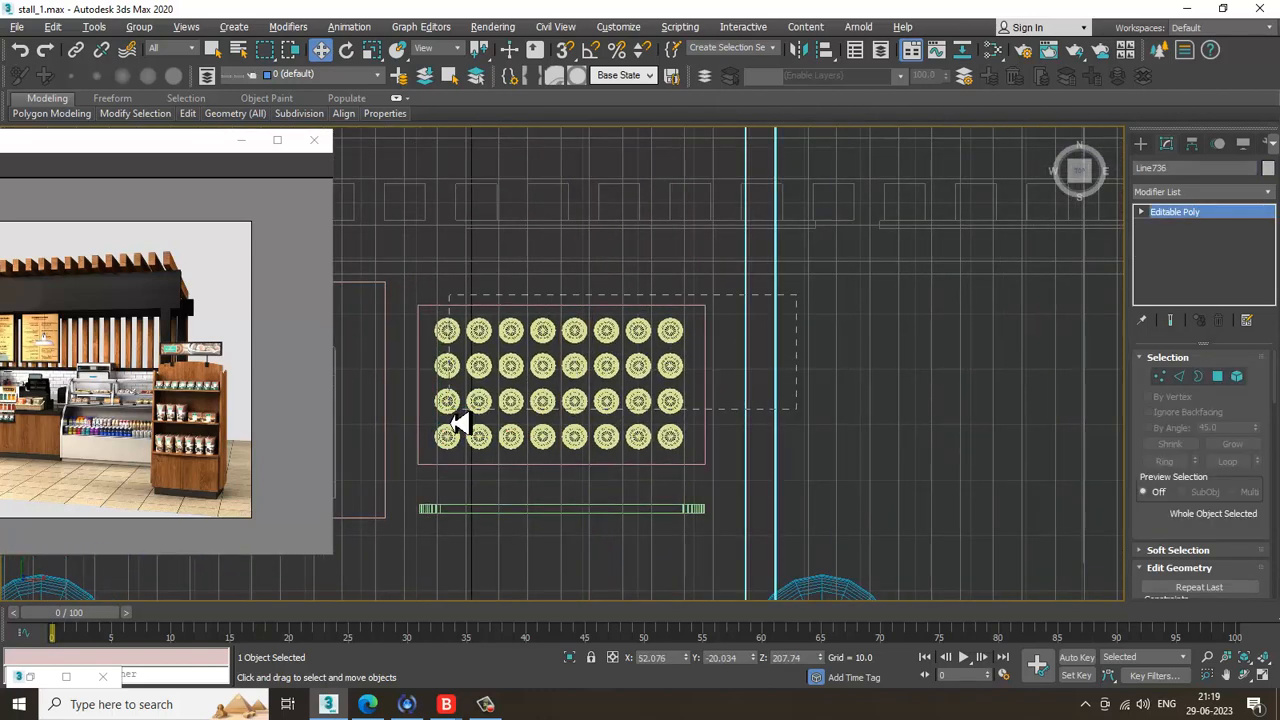
left_click_drag(443, 455, 455, 447)
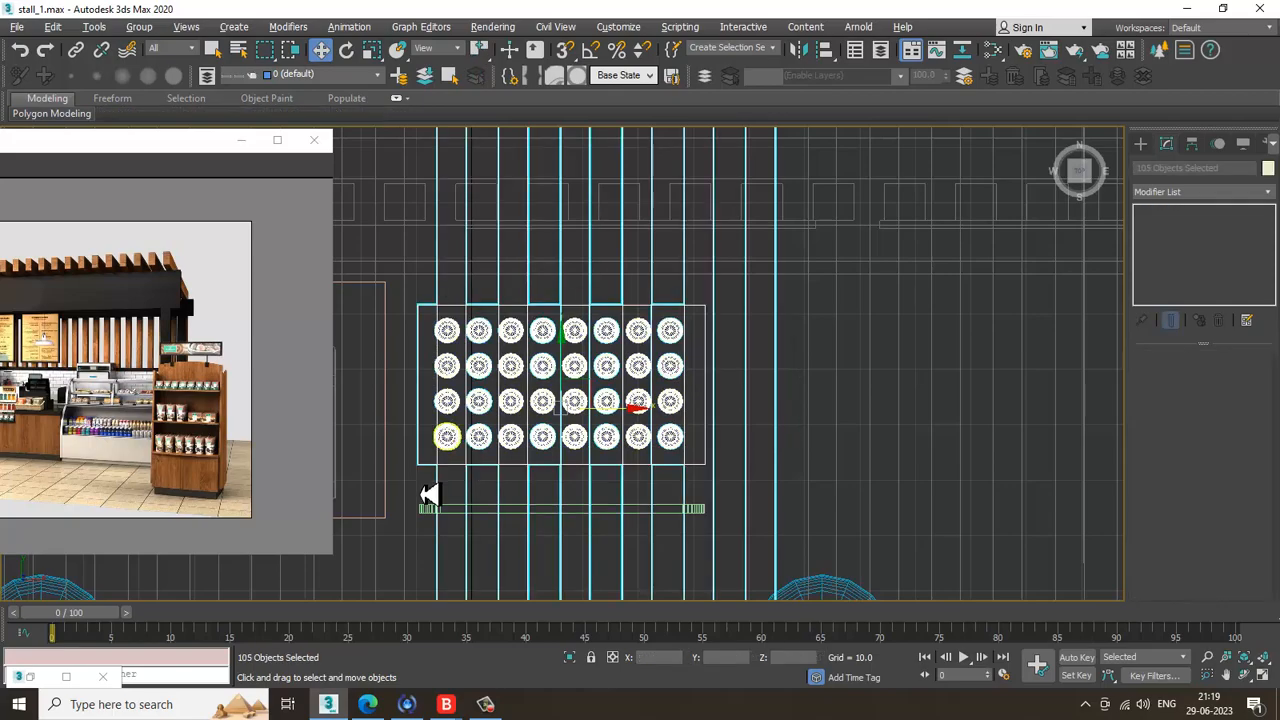
left_click_drag(430, 494, 620, 509, "alt")
key("alt+w")
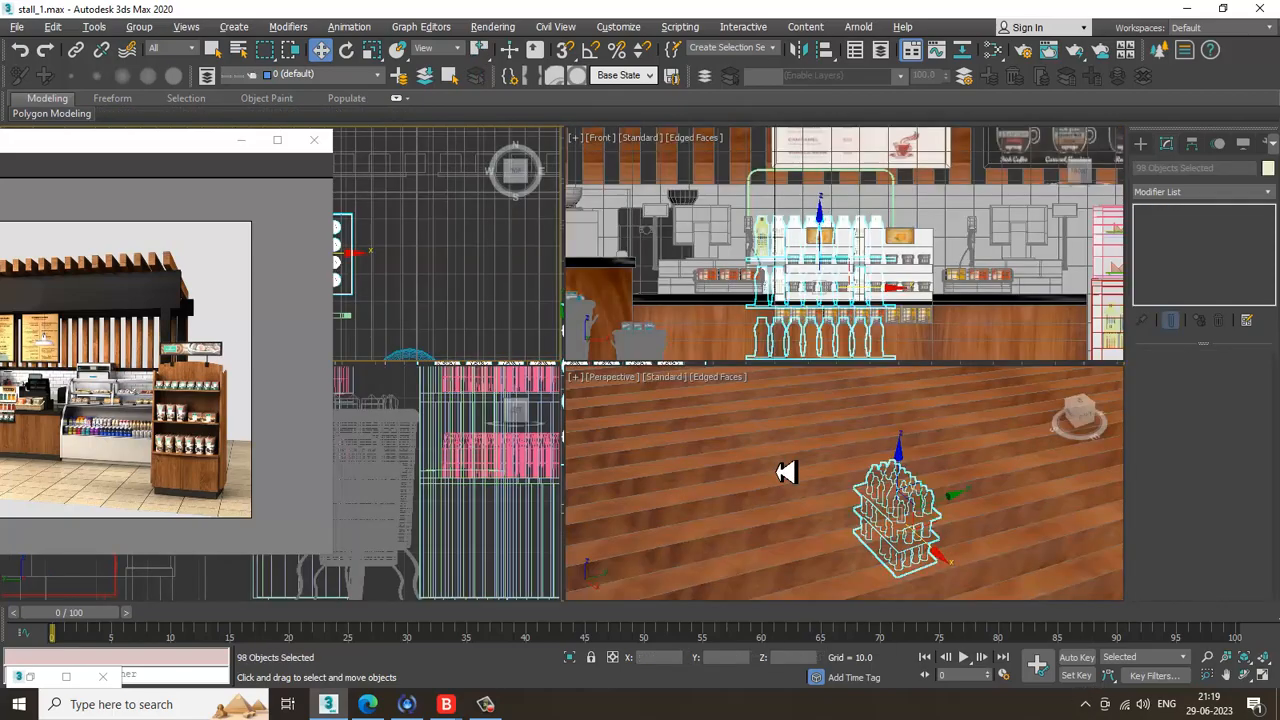
Step: Remove the aqua bottle and the three shelves from the selection and delete the remaining unlabelled bottles
middle_click_drag(786, 471, 651, 400, "alt")
key("alt+w")
key("z")
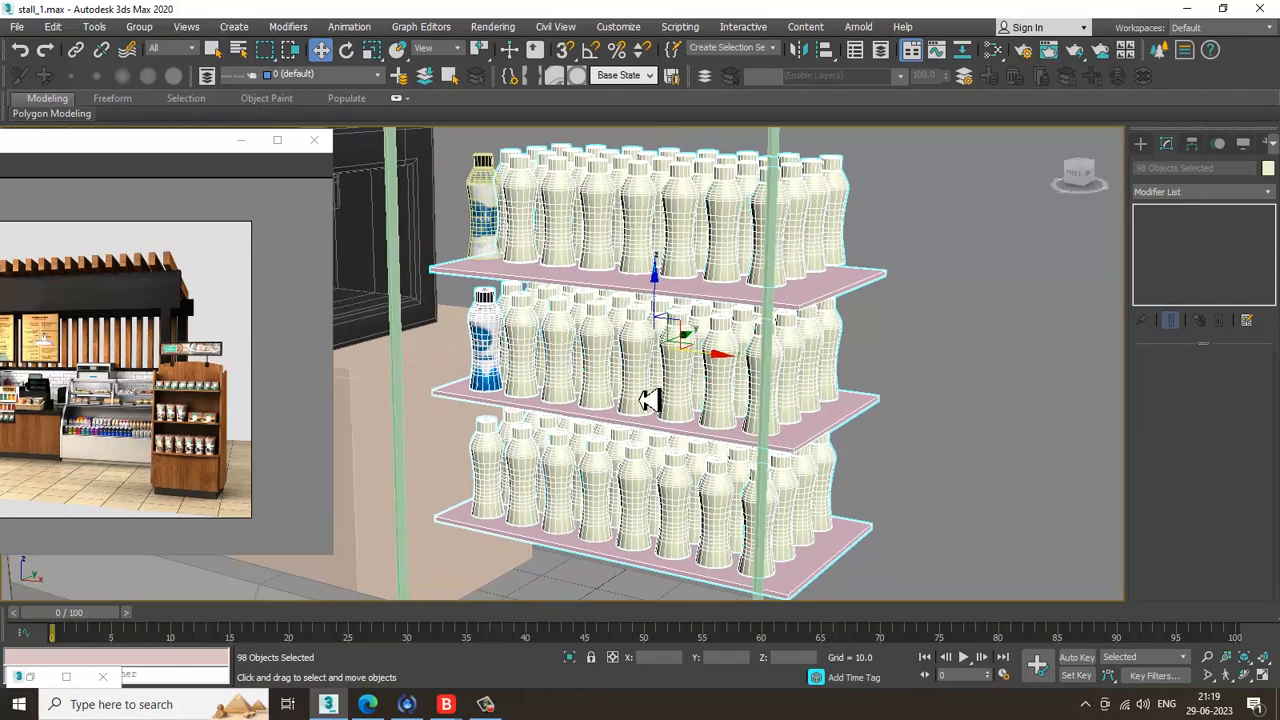
left_click(487, 349, "alt")
middle_click_drag(590, 359, 628, 365, "alt")
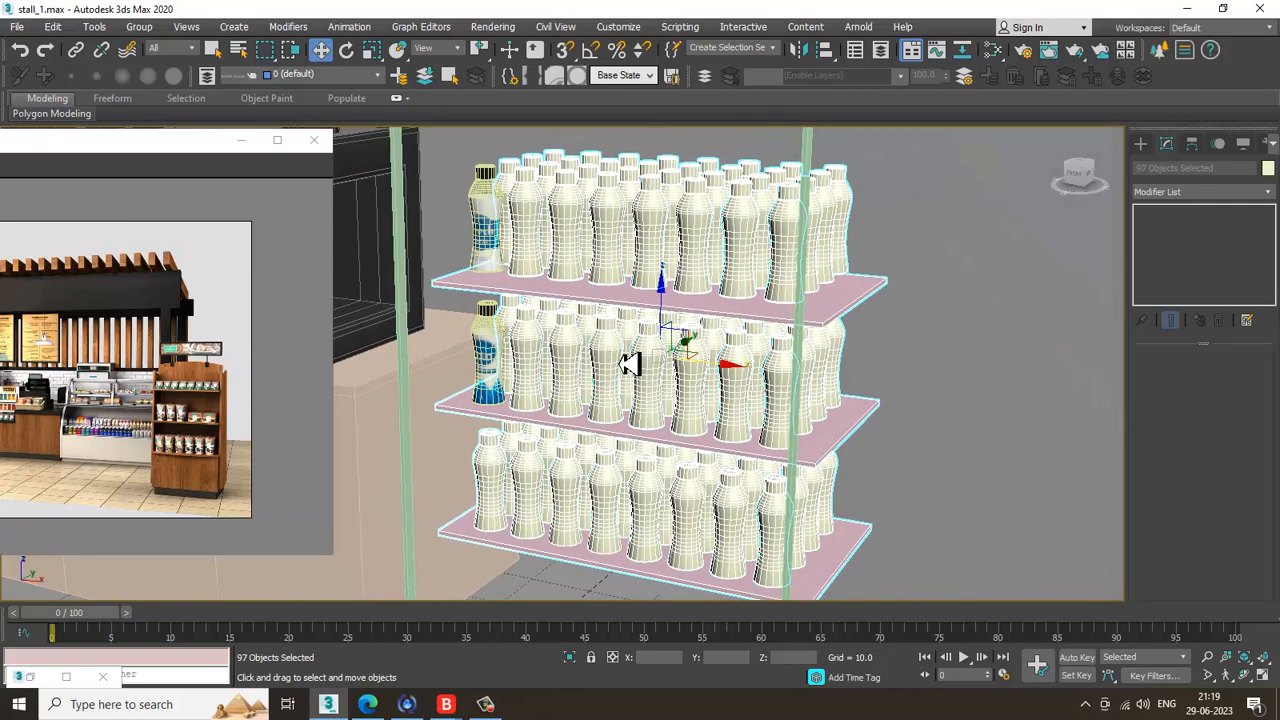
left_click(471, 286, "alt")
left_click(467, 418, "alt")
left_click(480, 543, "alt")
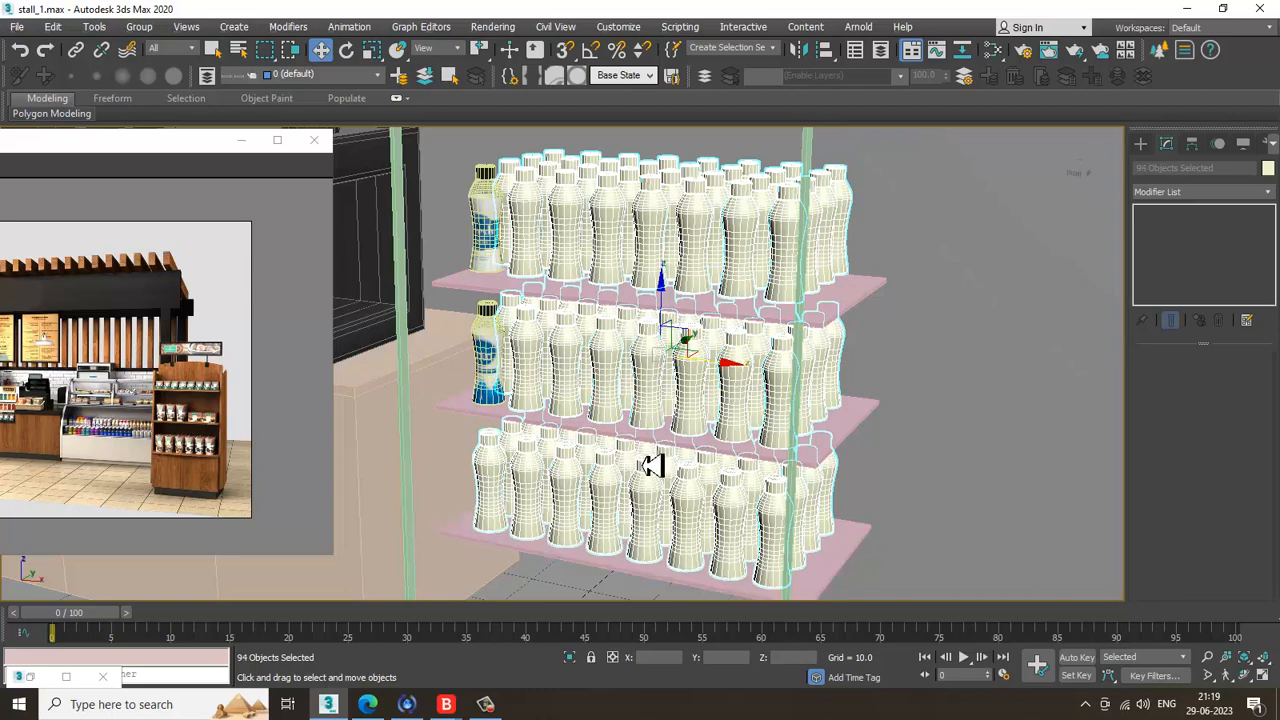
scroll(660, 462, "down", 5)
scroll(692, 461, "down", 5)
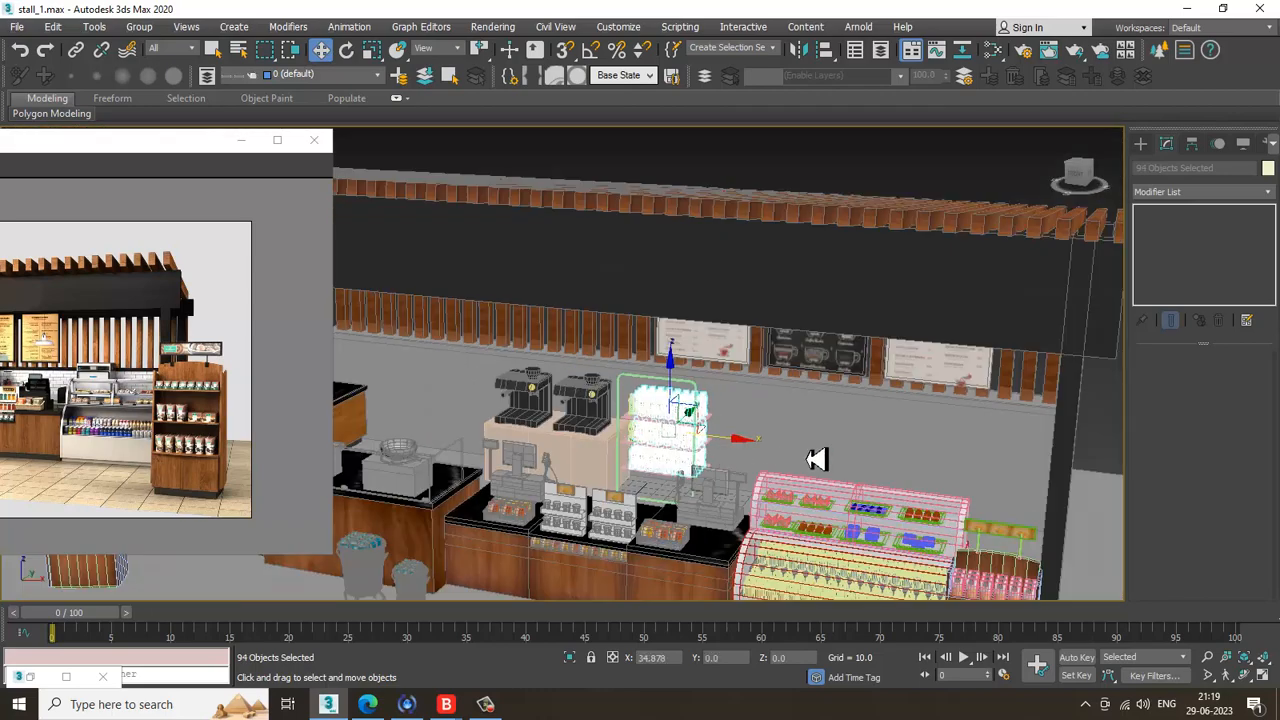
scroll(780, 440, "up", 5)
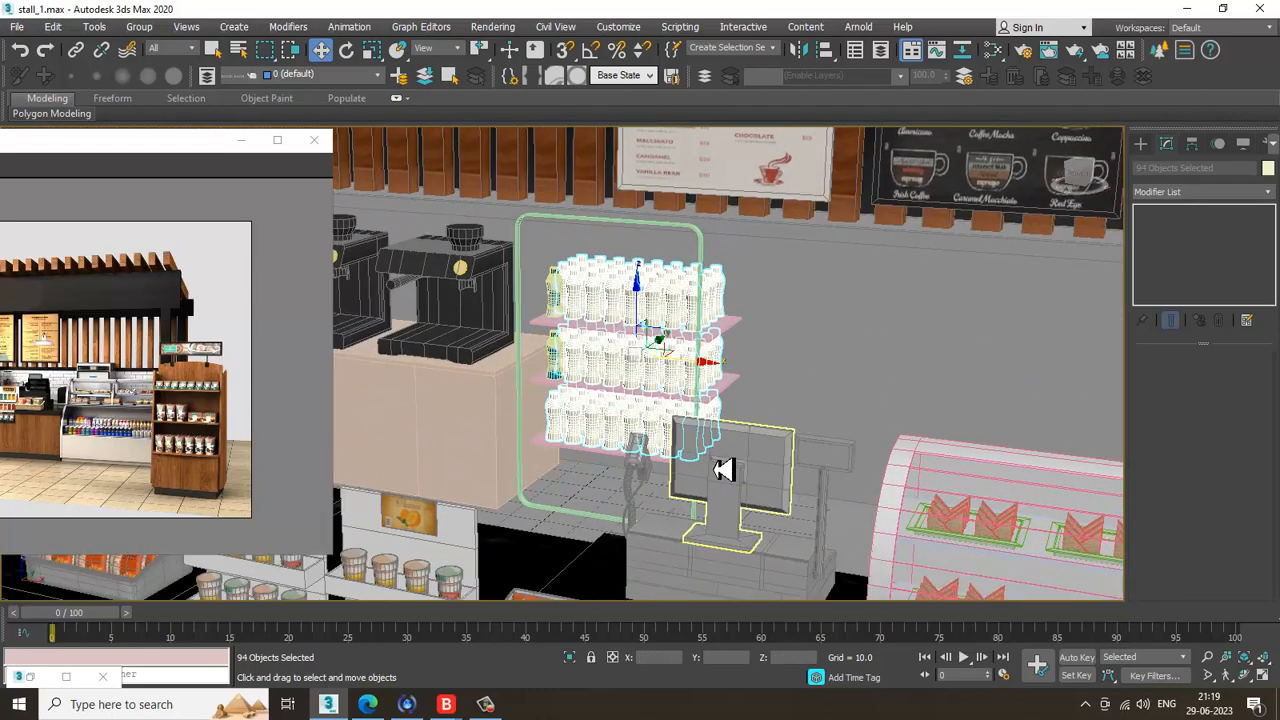
key("Delete")
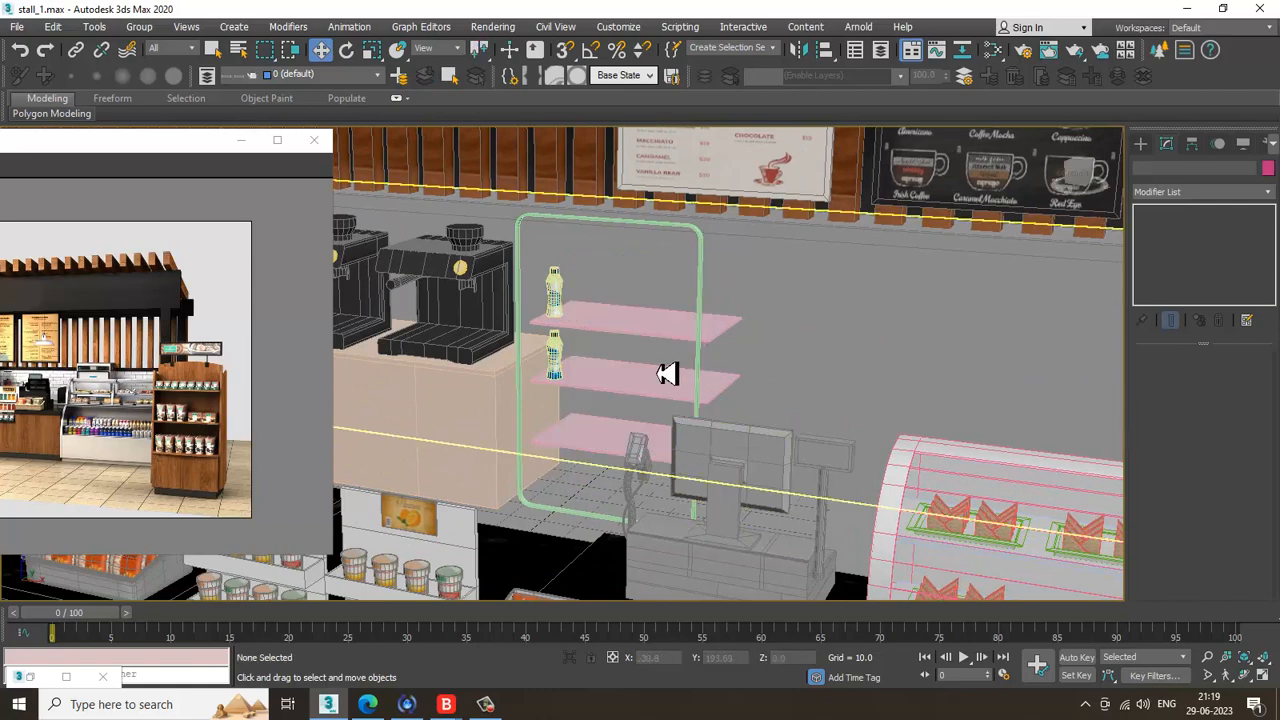
Step: Select the two labelled bottles and clone them as three copies toward the back of their shelves
scroll(655, 380, "up", 5)
middle_click_drag(520, 262, 491, 294, "alt")
left_click(432, 270)
left_click(432, 390, "ctrl")
left_click_drag(505, 296, 540, 292, "shift")
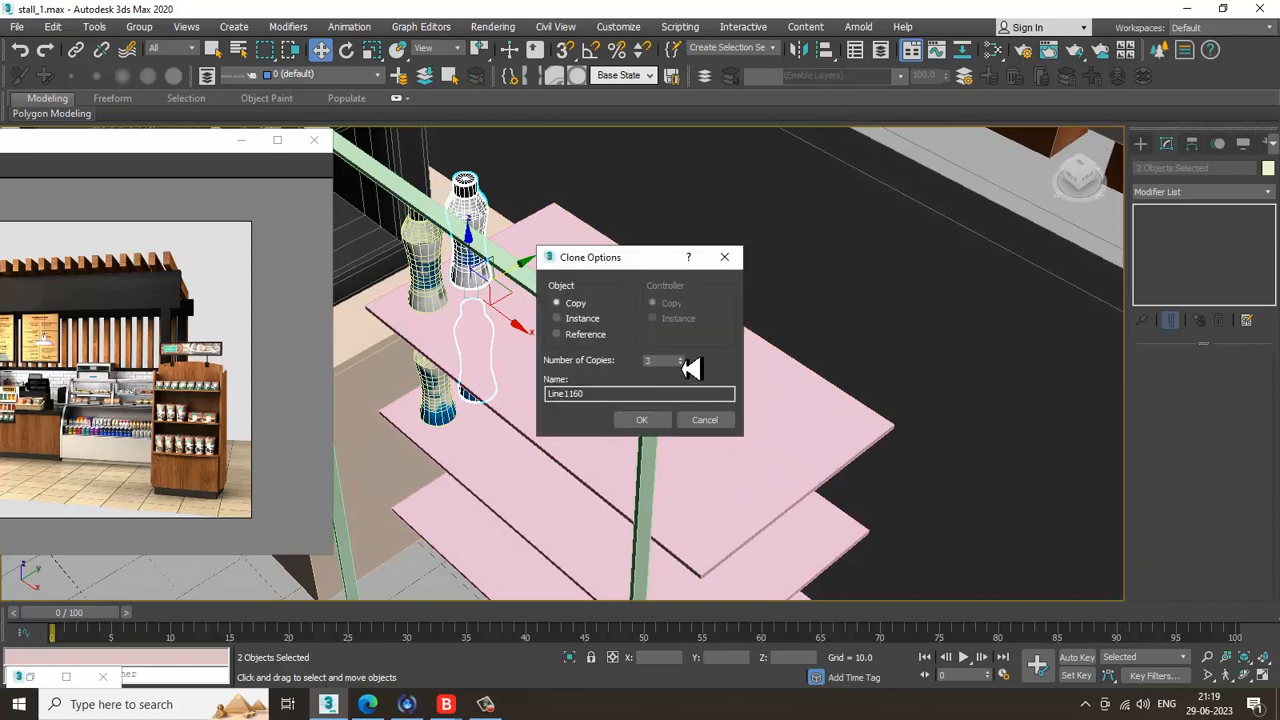
left_click(660, 420)
Step: Select all eight labelled bottles in the front-to-back rows on the upper two shelves
mouse_move(720, 369)
middle_mouse_down("alt")
mouse_move(777, 323)
mouse_move(780, 300)
mouse_move(761, 284)
mouse_move(745, 302)
middle_mouse_up("alt")
scroll(760, 283, "down", 5)
scroll(751, 277, "up", 2)
key("alt+w")
middle_click_drag(457, 280, 431, 277)
key("alt+w")
key("z")
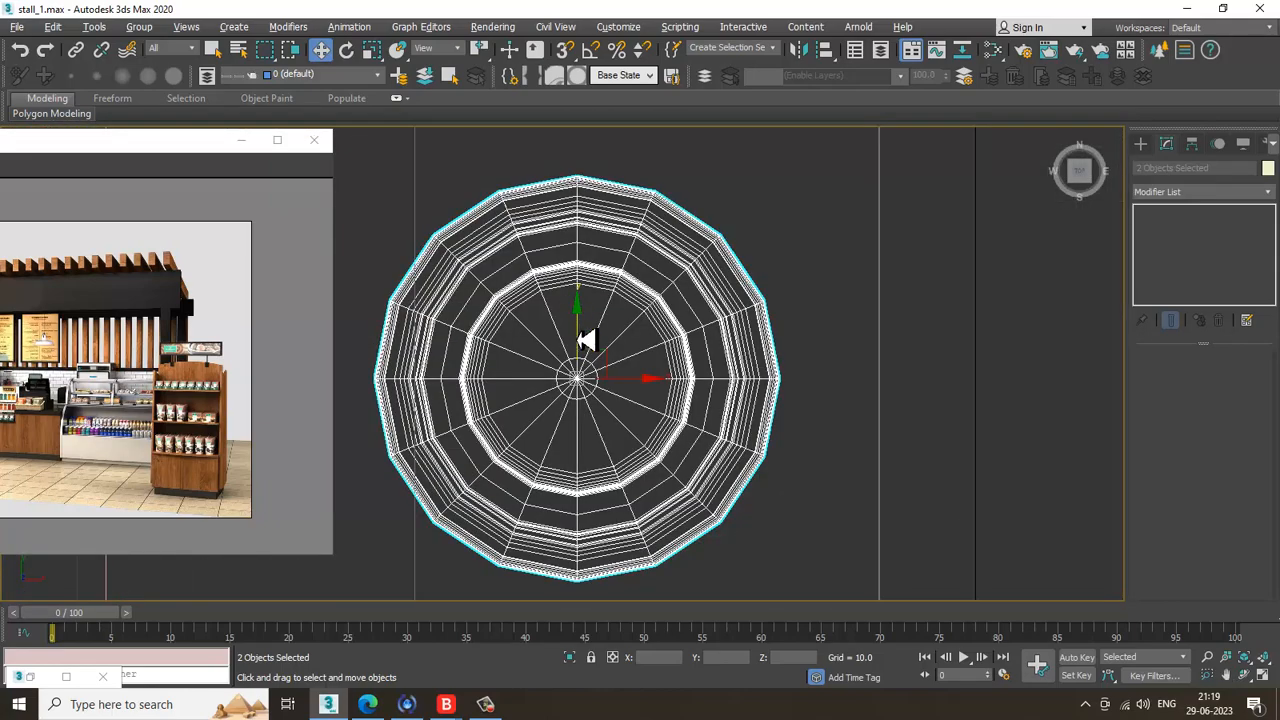
scroll(588, 344, "down", 6)
middle_click_drag(594, 351, 800, 340)
scroll(603, 286, "down", 6)
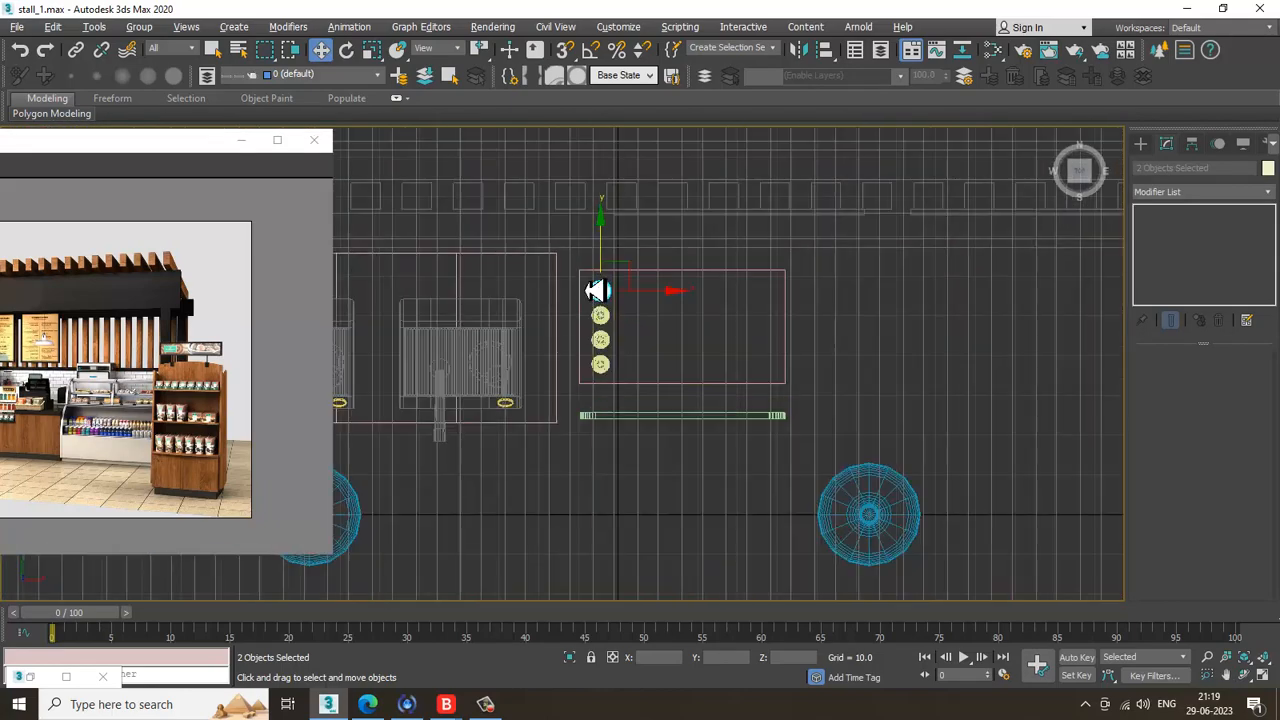
left_click_drag(620, 387, 623, 391)
left_click_drag(514, 506, 464, 517, "alt")
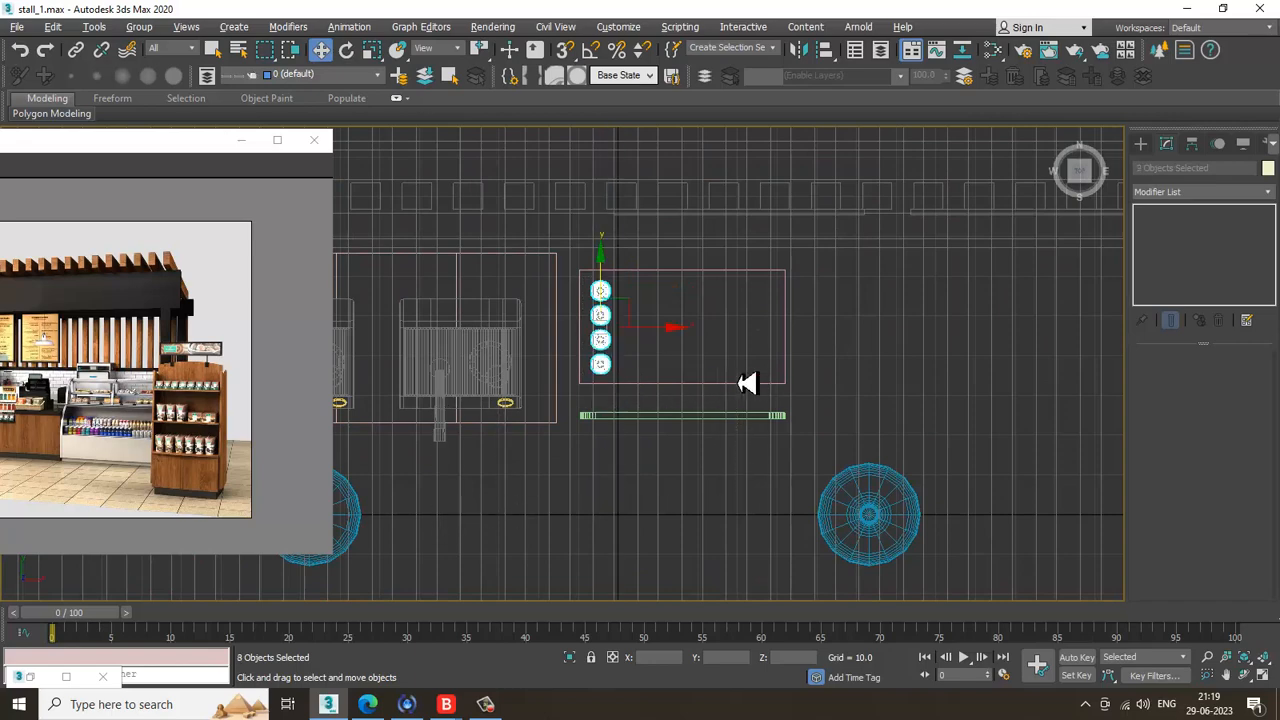
Step: Clone the eight selected bottles sideways along the shelves as four evenly spaced copies
key("alt+w")
middle_click_drag(797, 442, 737, 340, "alt")
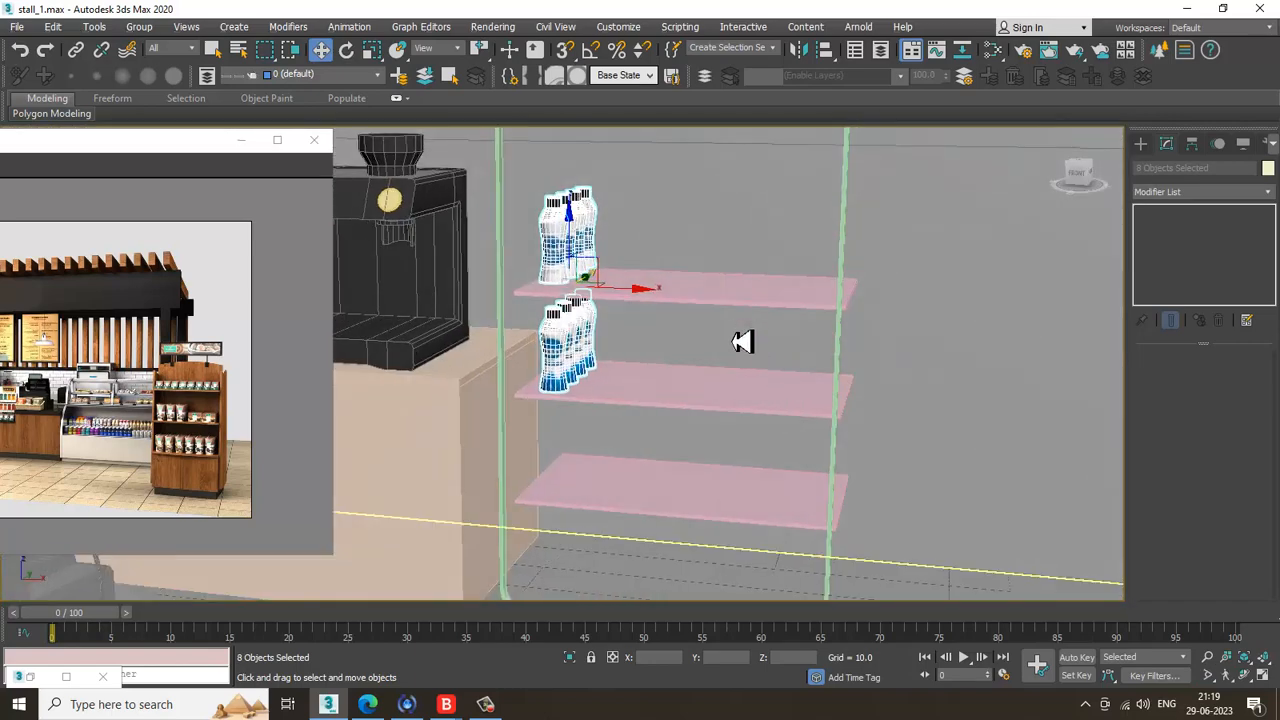
mouse_move(643, 294)
left_mouse_down("shift")
mouse_move(704, 312)
mouse_move(685, 312)
left_mouse_up("shift")
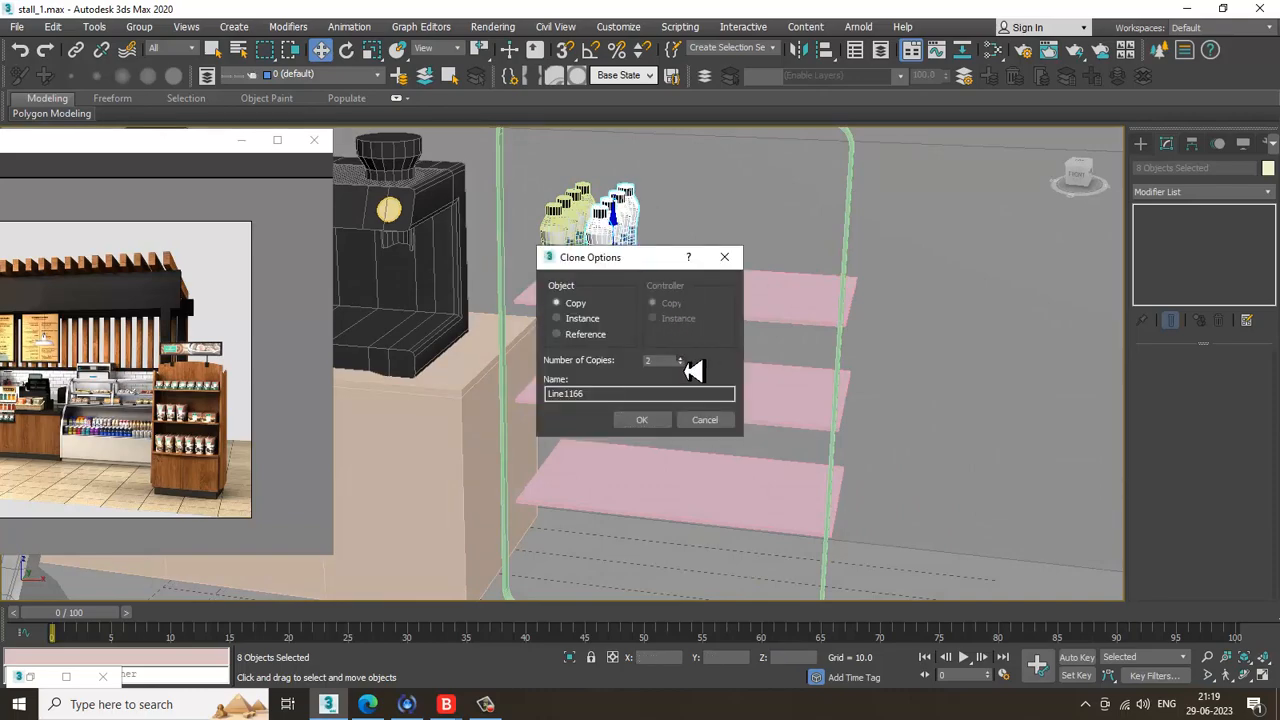
left_click(655, 423)
Step: Clone the endmost set of eight bottles two more times to fill the remaining width of the shelves
scroll(766, 320, "up", 6)
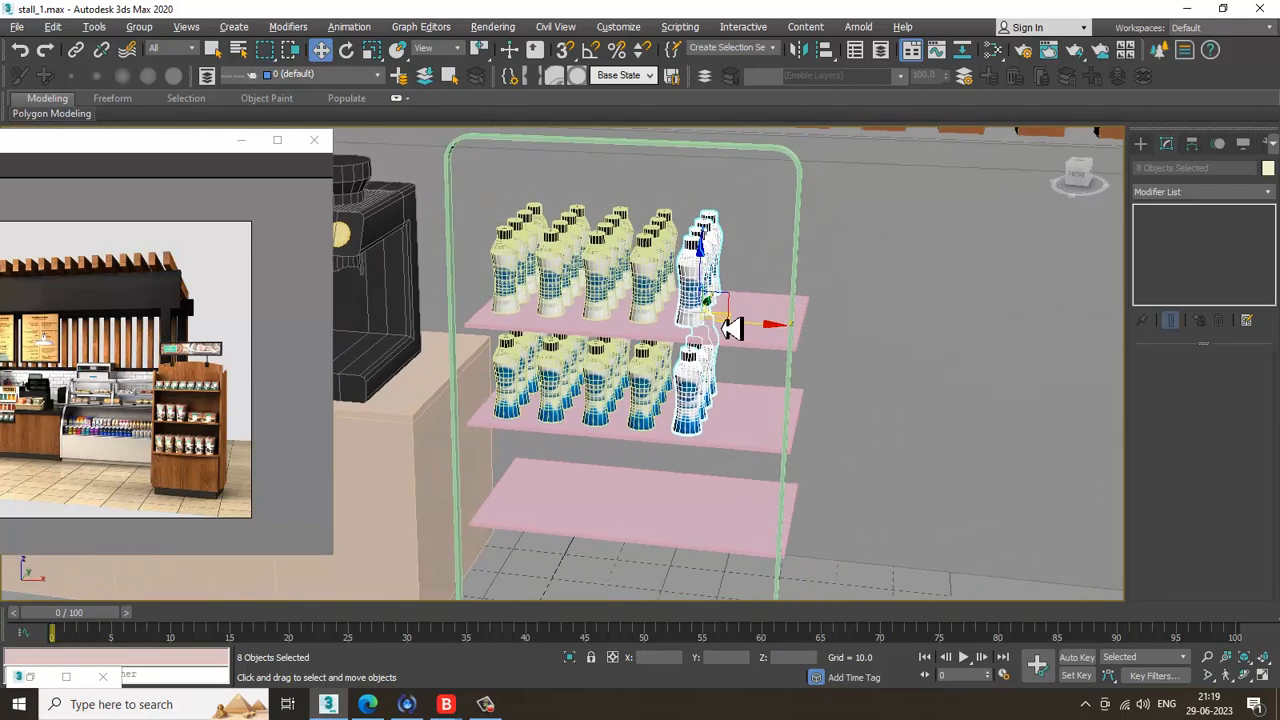
left_click_drag(779, 336, 819, 339)
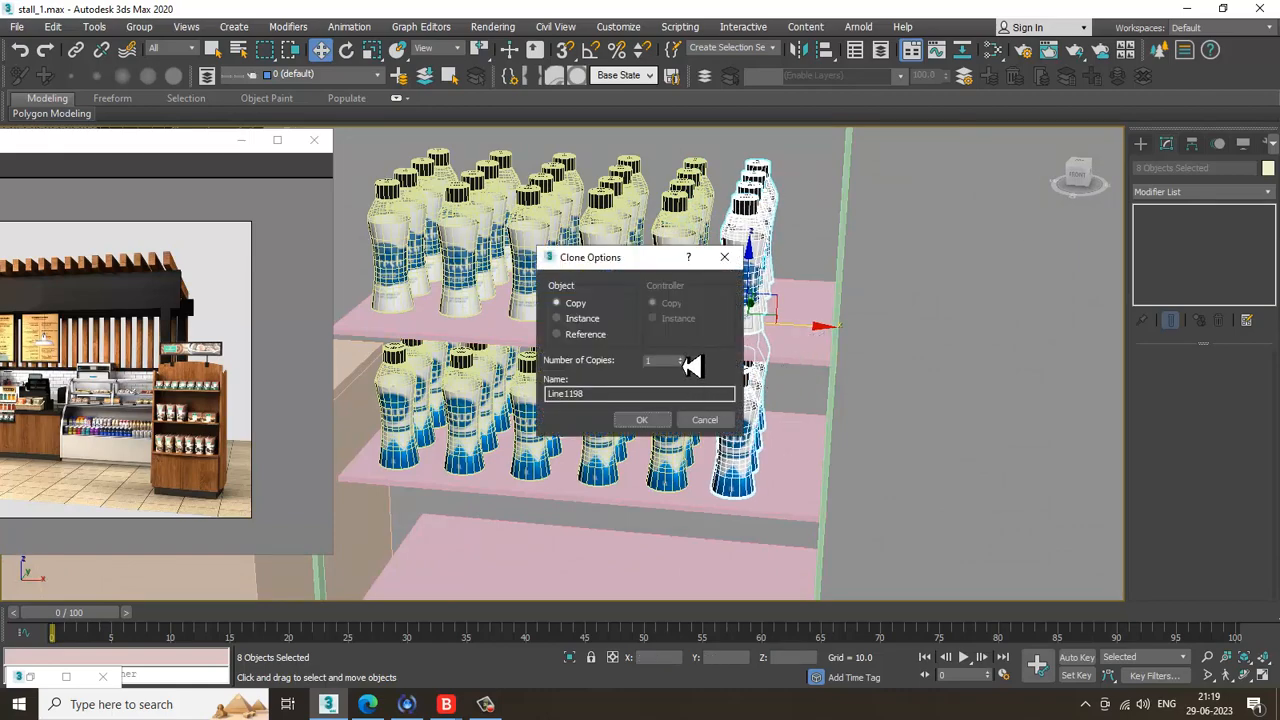
left_click(662, 416)
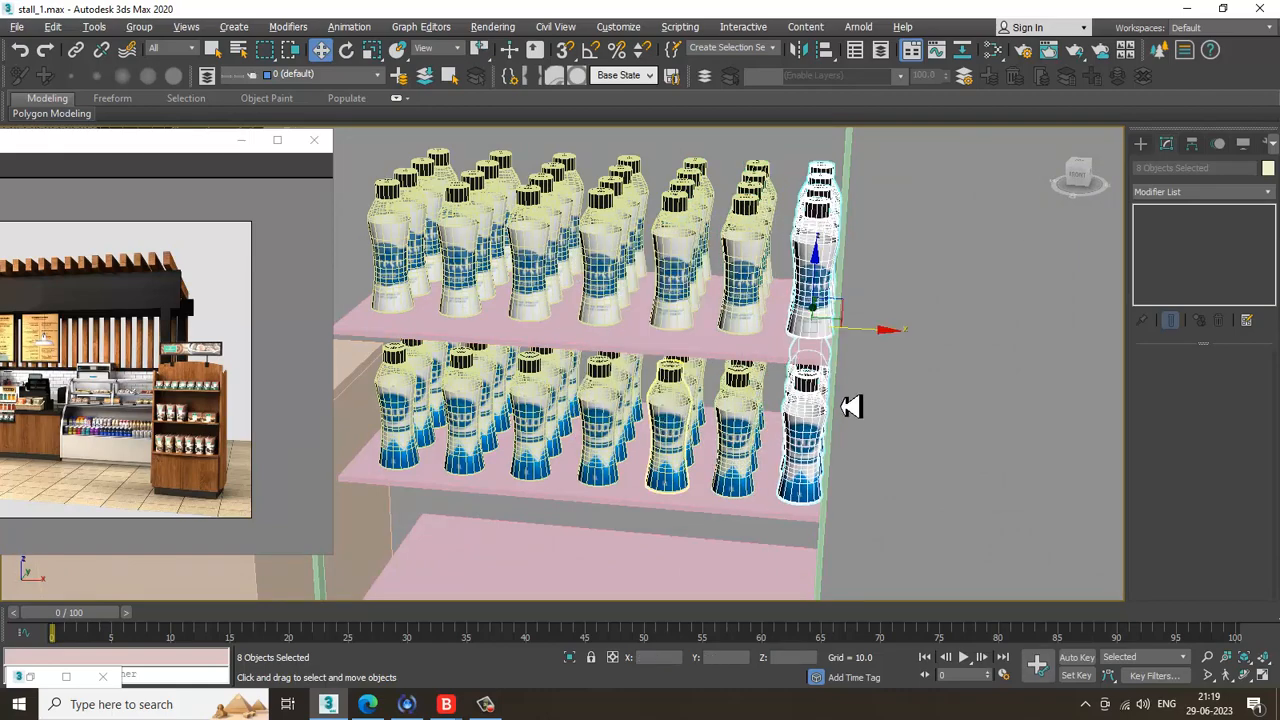
mouse_move(846, 403)
middle_mouse_down("alt")
mouse_move(783, 405)
mouse_move(795, 377)
mouse_move(771, 374)
mouse_move(842, 373)
mouse_move(926, 314)
middle_mouse_up("alt")
scroll(772, 375, "down", 3)
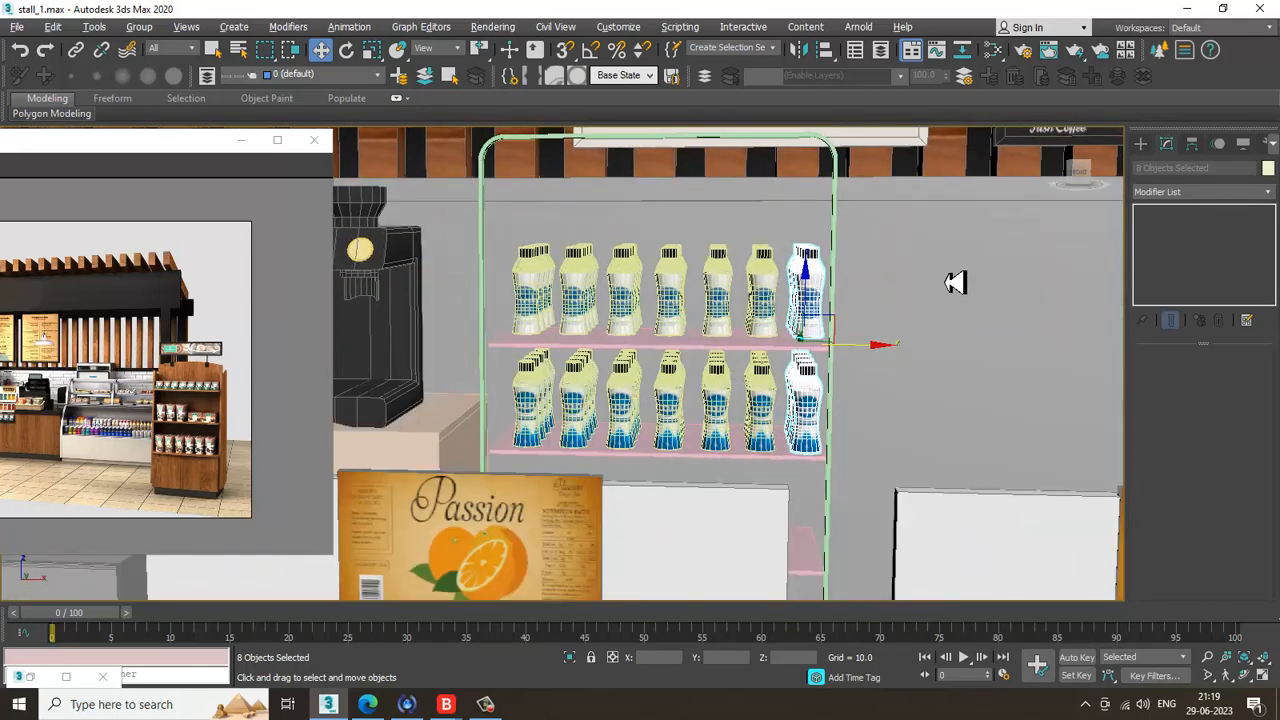
Step: Region-select the bottles on the two fridge shelves together with the surrounding objects, and show them in the top view
left_click(851, 446)
left_click(745, 418)
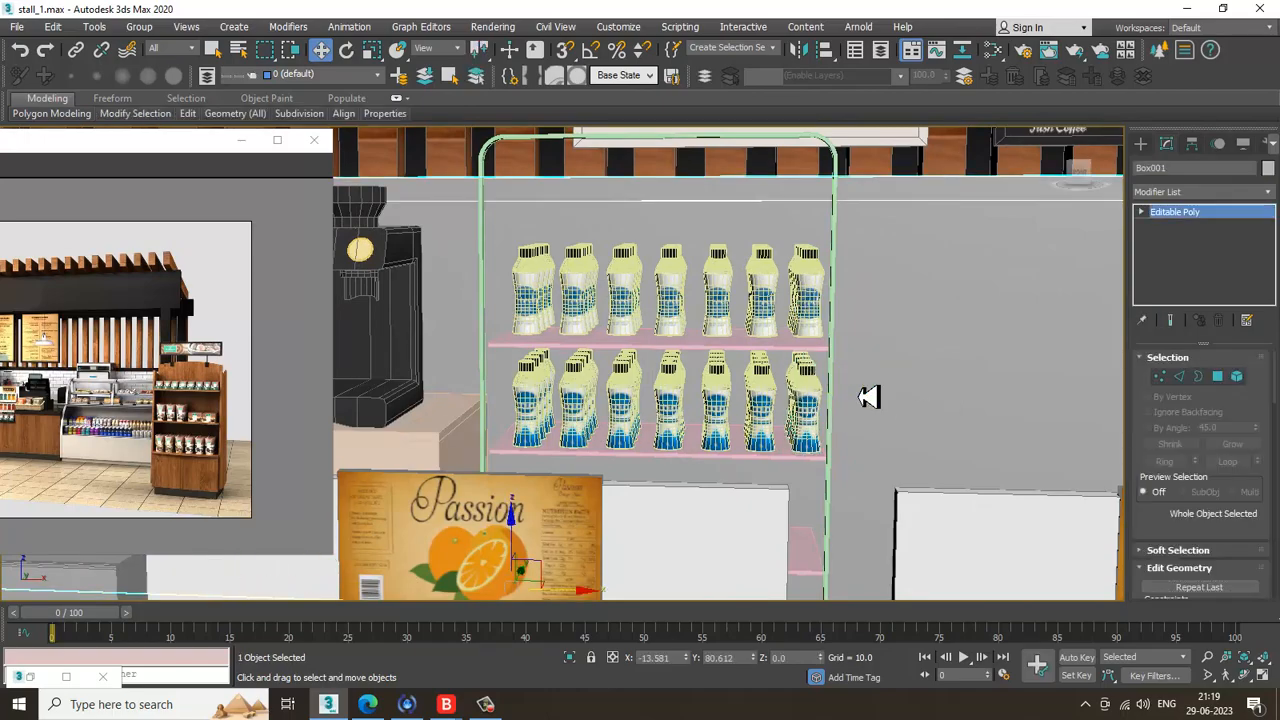
scroll(958, 462, "down", 10)
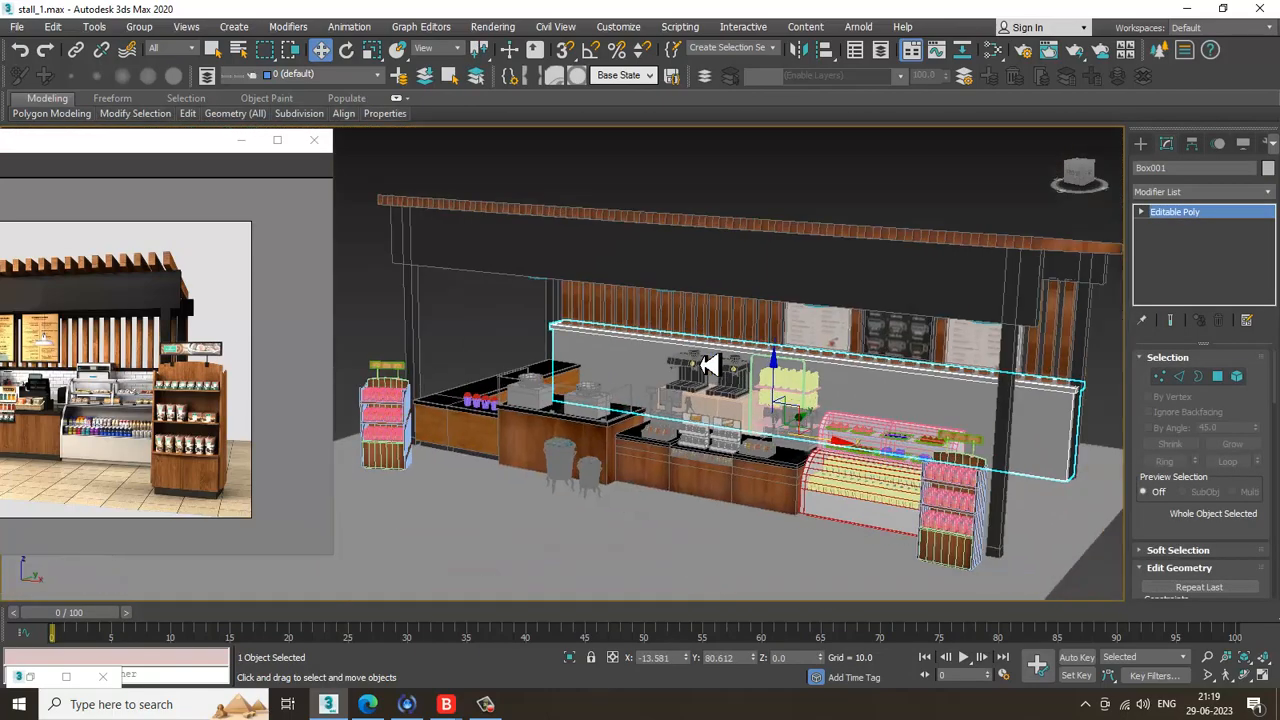
middle_click_drag(795, 375, 860, 368, "alt")
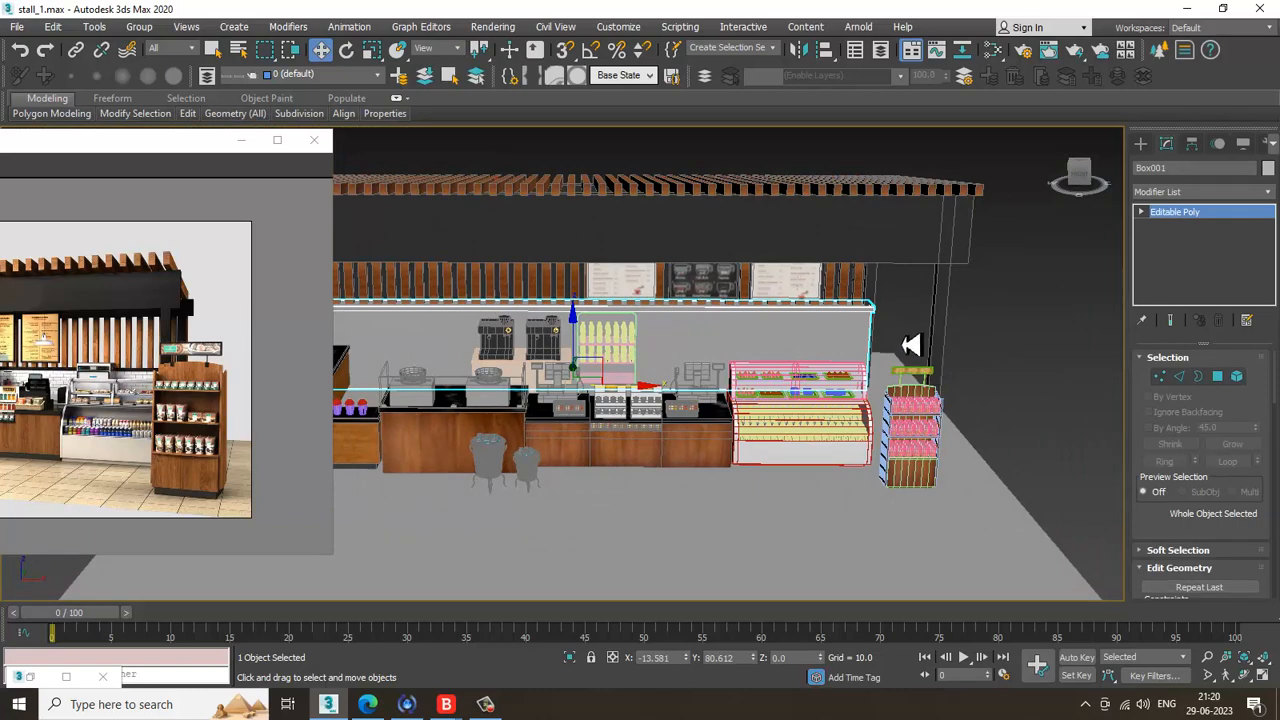
left_click_drag(568, 383, 563, 382)
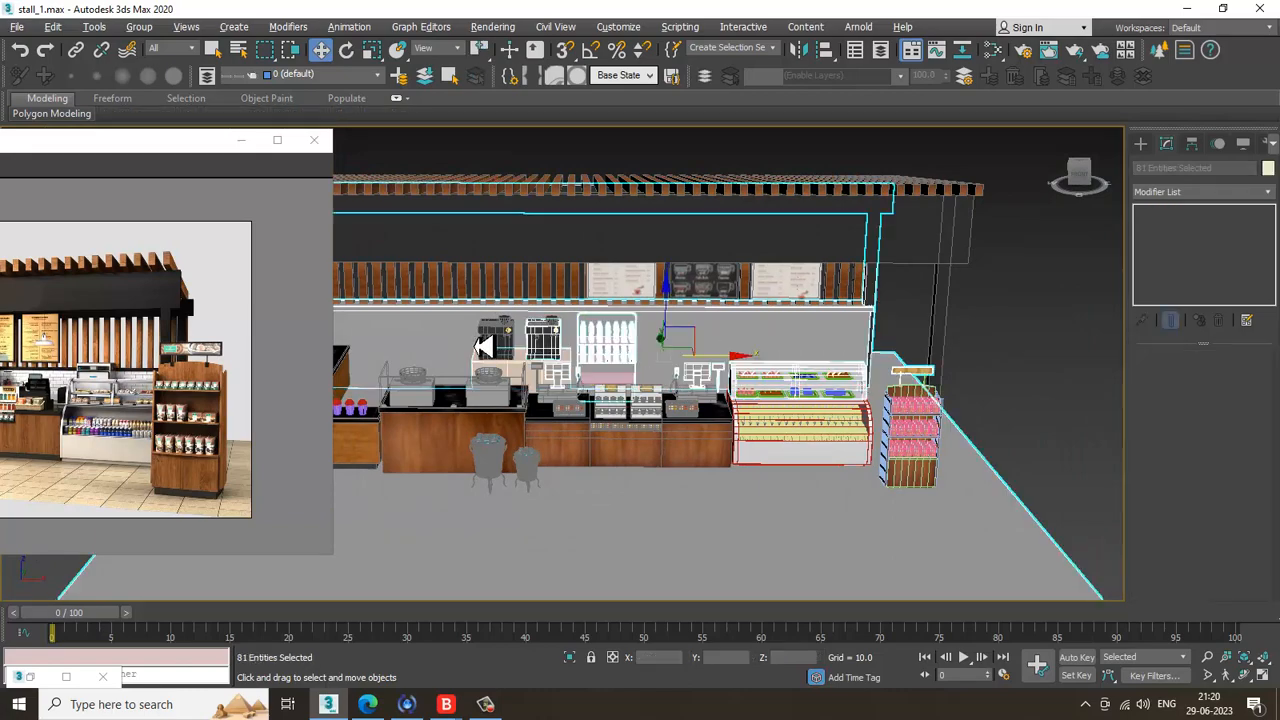
key("alt+w")
middle_click_drag(443, 327, 401, 318)
key("alt+w")
middle_click_drag(602, 303, 669, 356)
scroll(670, 356, "up", 4)
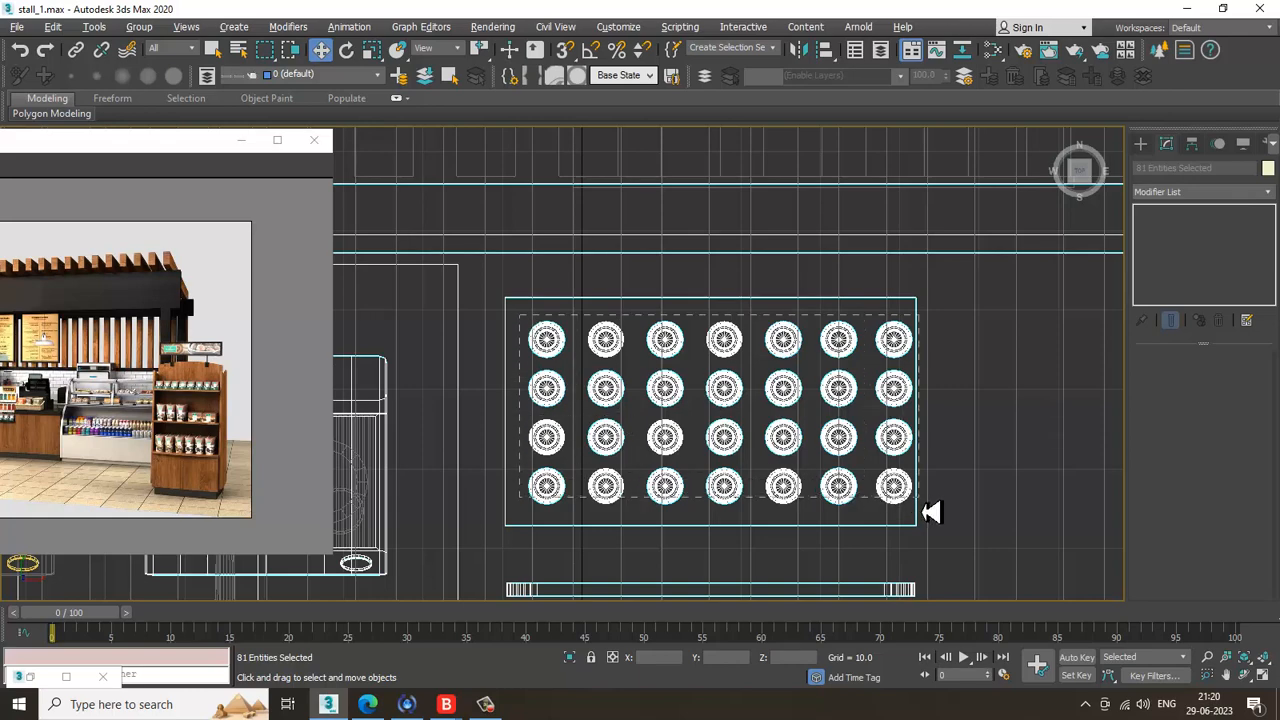
left_click_drag(930, 512, 932, 514)
scroll(486, 600, "down", 2)
key("alt+w")
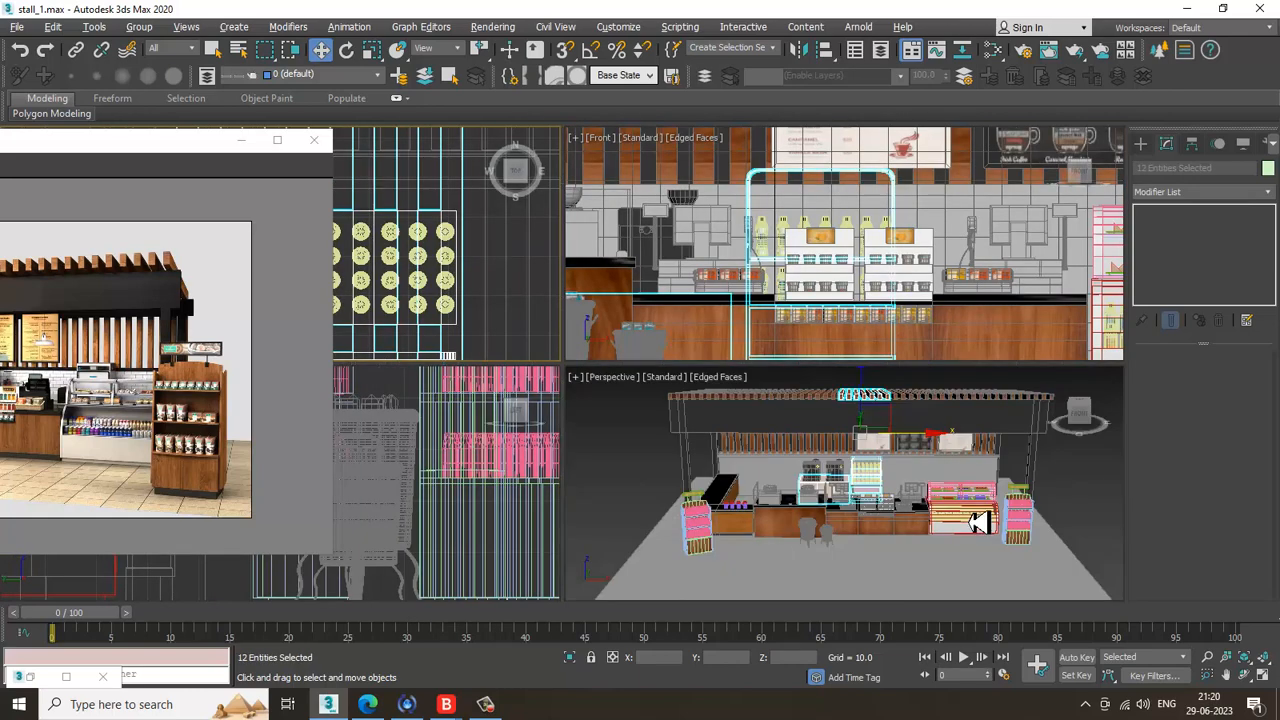
middle_click_drag(547, 311, 600, 350)
key("ctrl+z")
Step: Remove everything except the fridge's bottles and shelf boards from the selection in the top view
key("alt+w")
left_click_drag(268, 125, 268, 125, "alt")
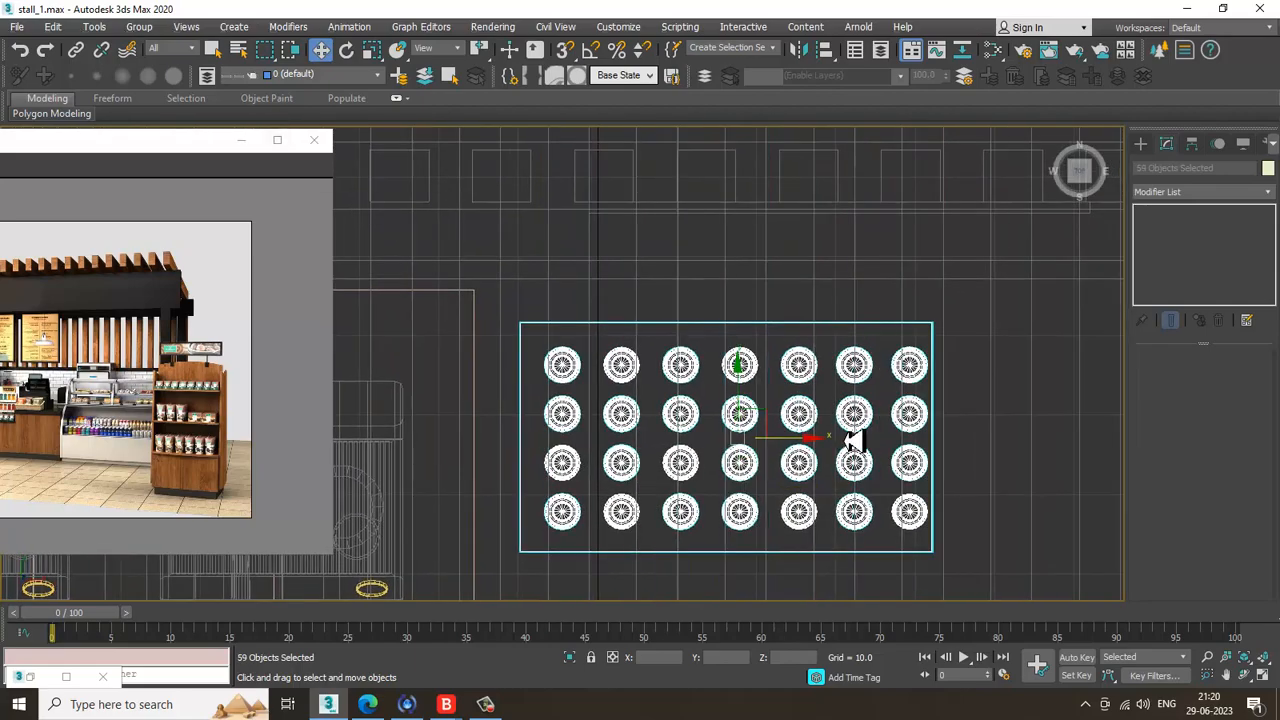
key("alt+w")
middle_click_drag(903, 489, 832, 427, "alt")
key("alt+w")
scroll(606, 330, "up", 8)
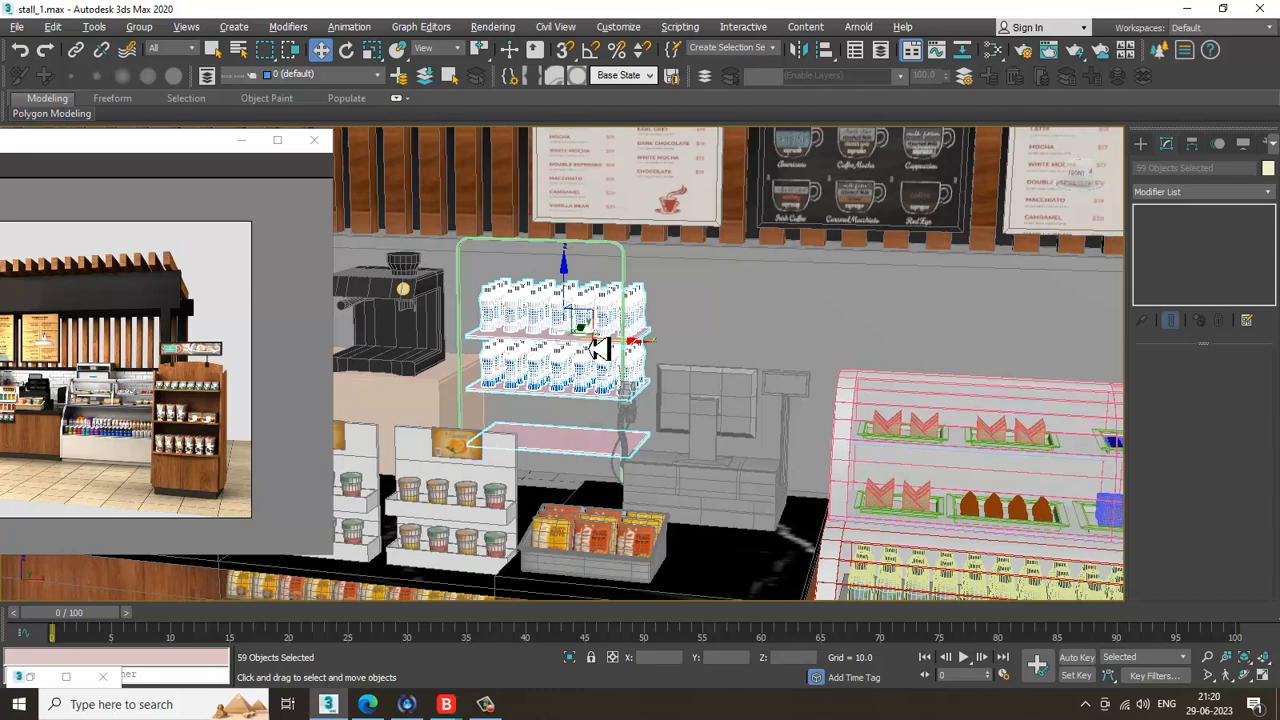
middle_click_drag(598, 348, 663, 251, "alt")
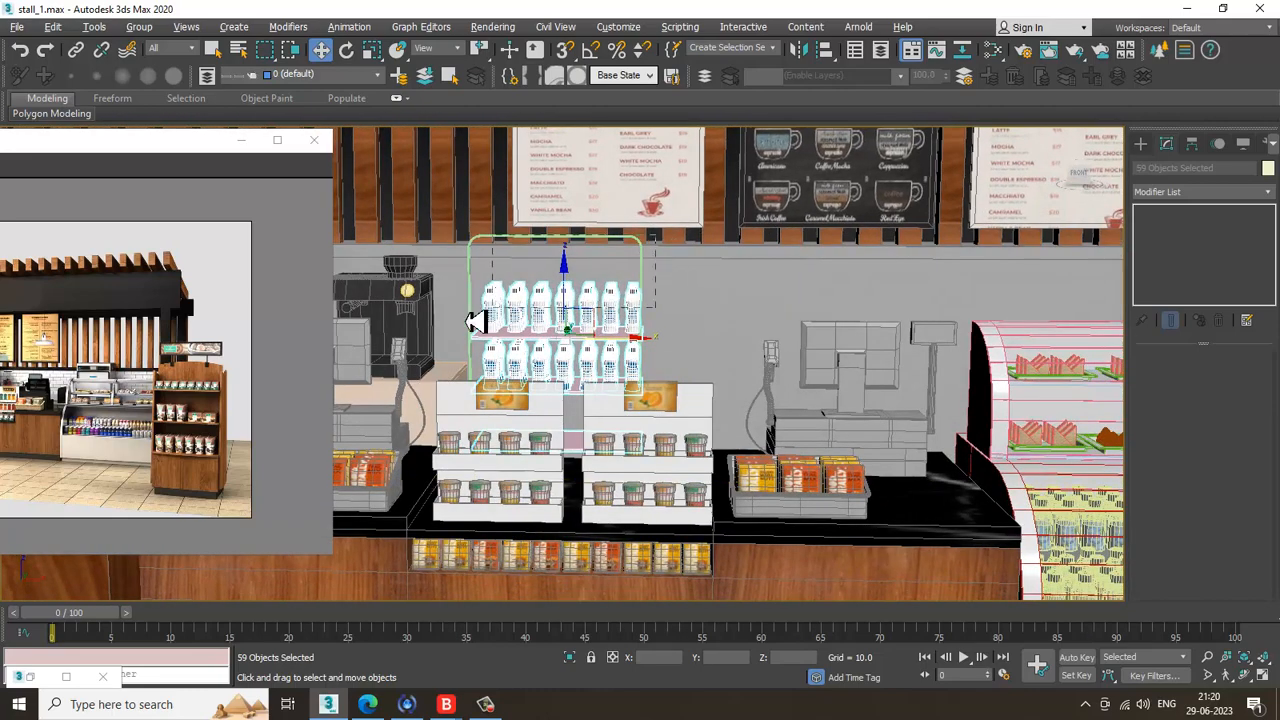
Step: Deselect the uppermost shelf's Fresh bottles and all three shelf boards, leaving only the aqua bottles selected
left_click_drag(475, 321, 453, 310, "alt")
middle_click_drag(634, 374, 637, 363, "alt")
scroll(634, 370, "up", 5)
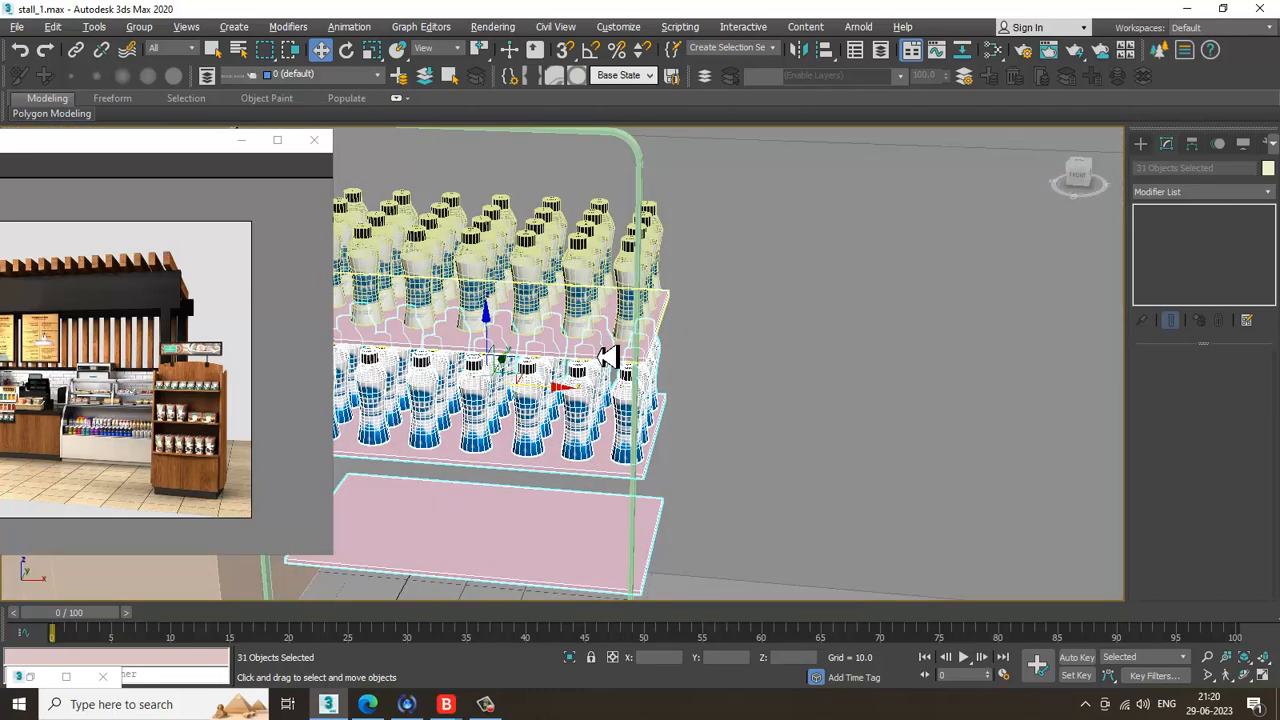
left_click(607, 357, "alt")
left_click(601, 478, "alt")
left_click(598, 556, "alt")
Step: Clone the selected aqua bottles straight down onto the empty lowest shelf
middle_click_drag(602, 543, 670, 470, "alt")
left_click_drag(588, 330, 606, 443, "shift")
left_click(645, 424)
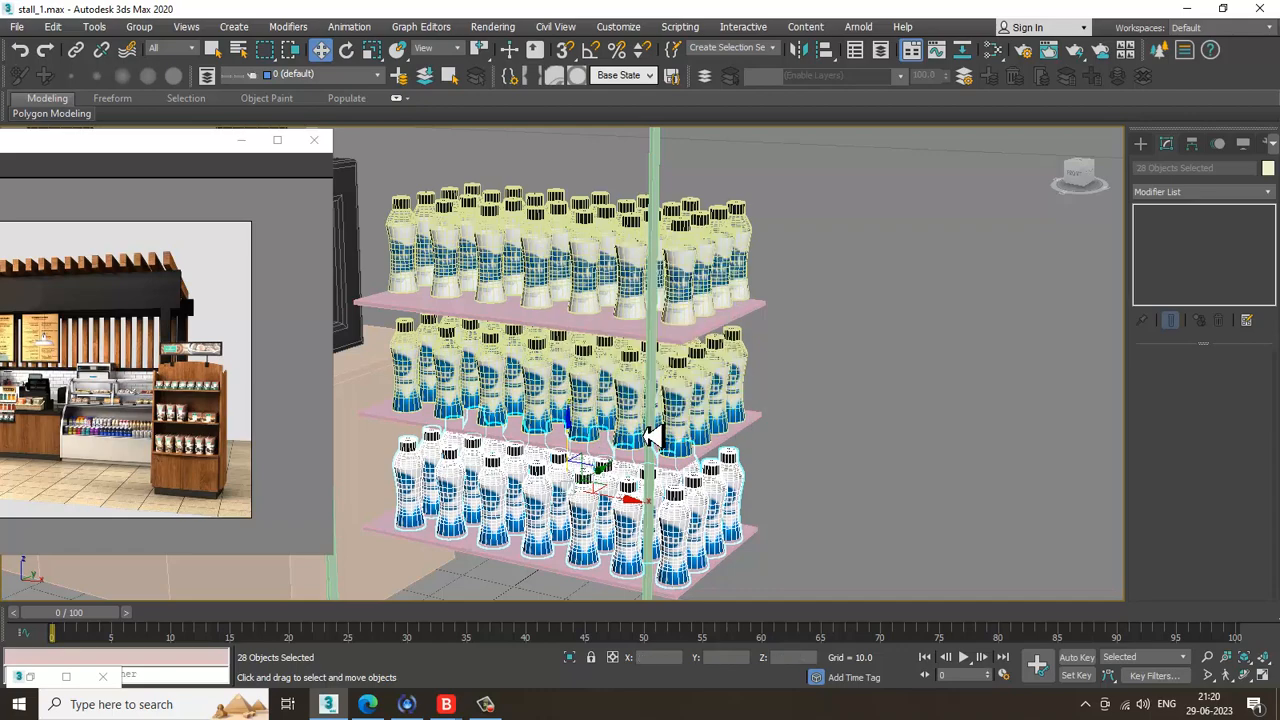
left_click(810, 368)
Step: Select all three pink shelf boards beneath the bottles
scroll(772, 363, "up", 4)
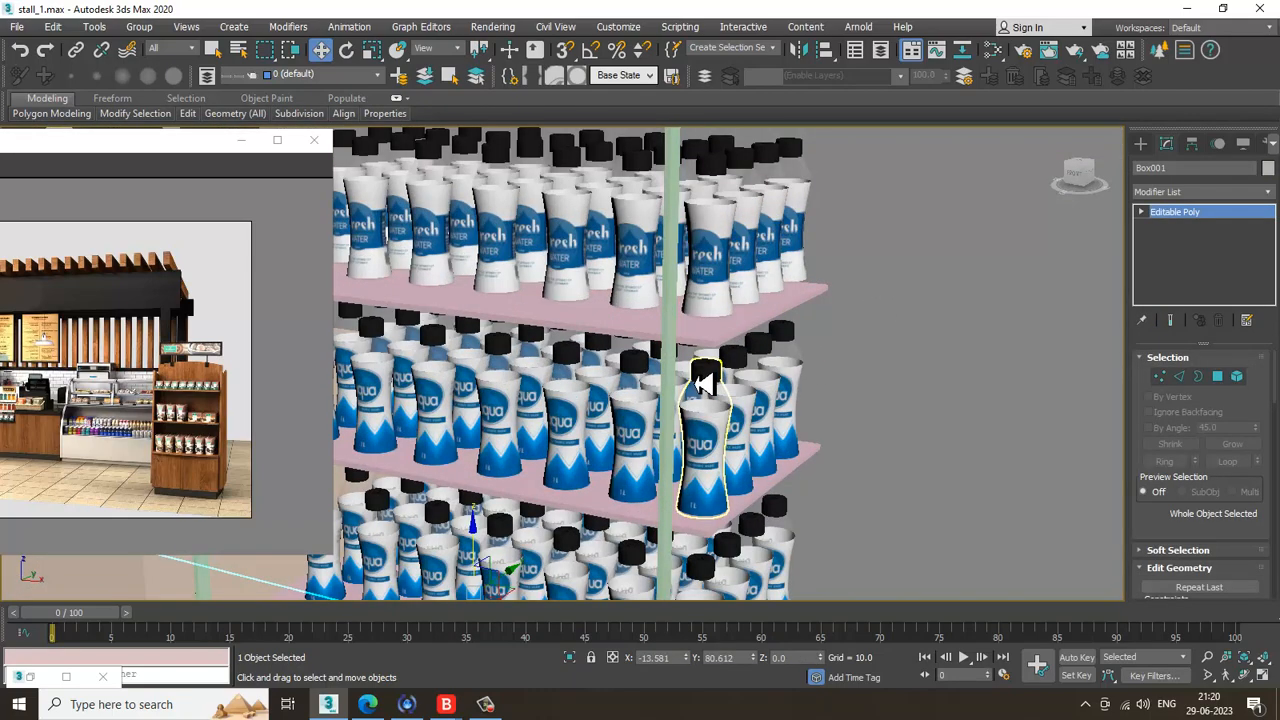
middle_click_drag(795, 410, 822, 417)
left_click(671, 294)
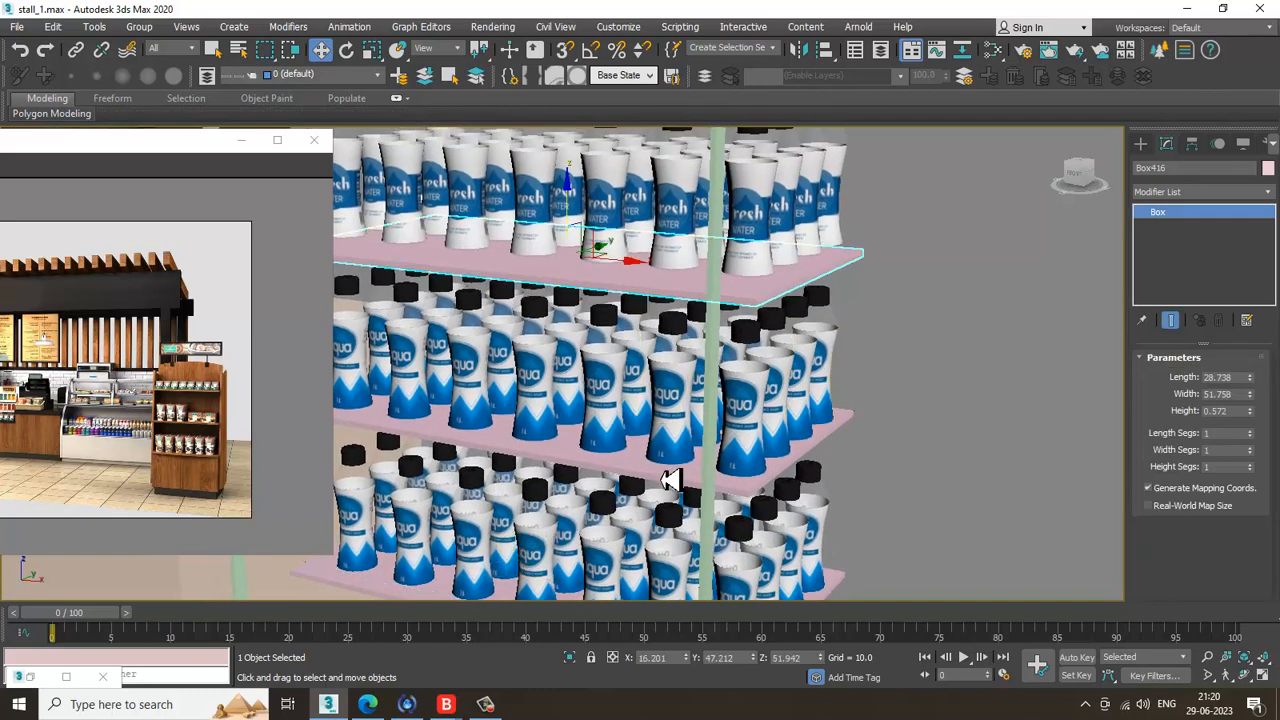
left_click(635, 485, "ctrl")
scroll(640, 490, "down", 5)
left_click(671, 506, "ctrl")
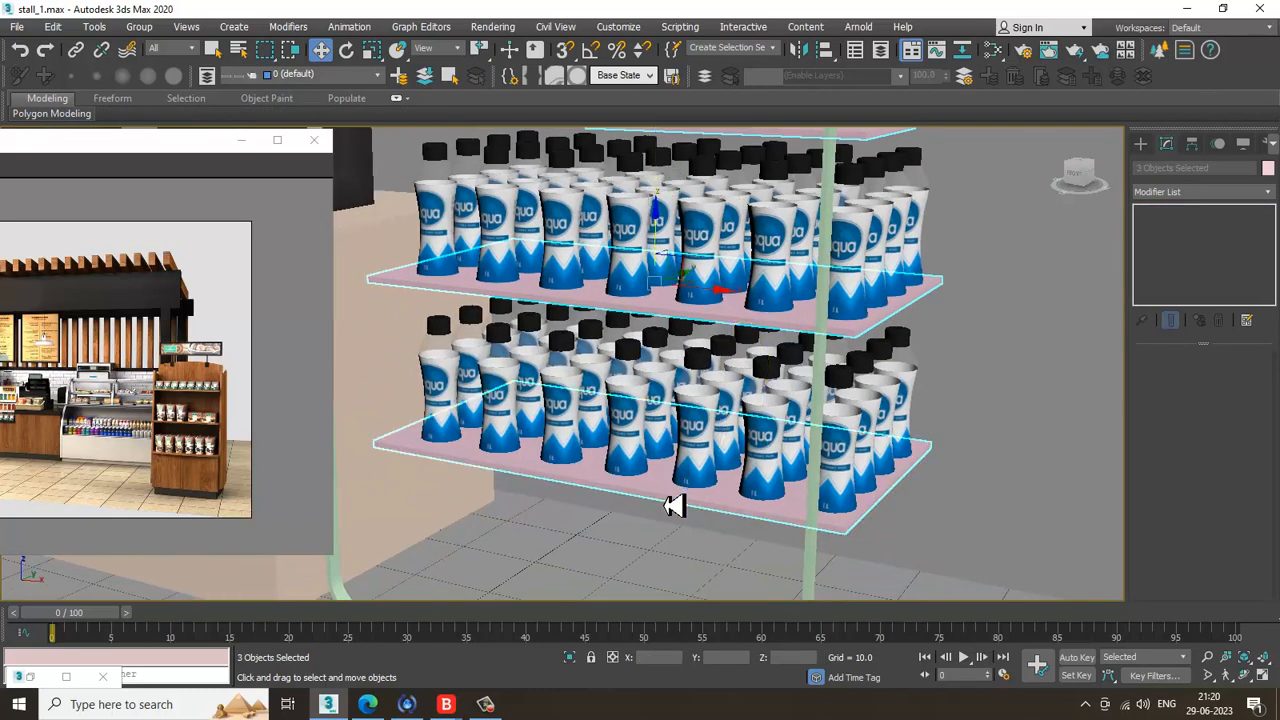
Step: Find the existing alluminium material in the Slate Material Editor and assign it to the three shelf boards
key("m")
middle_click_drag(540, 353, 525, 589)
scroll(537, 563, "down", 1)
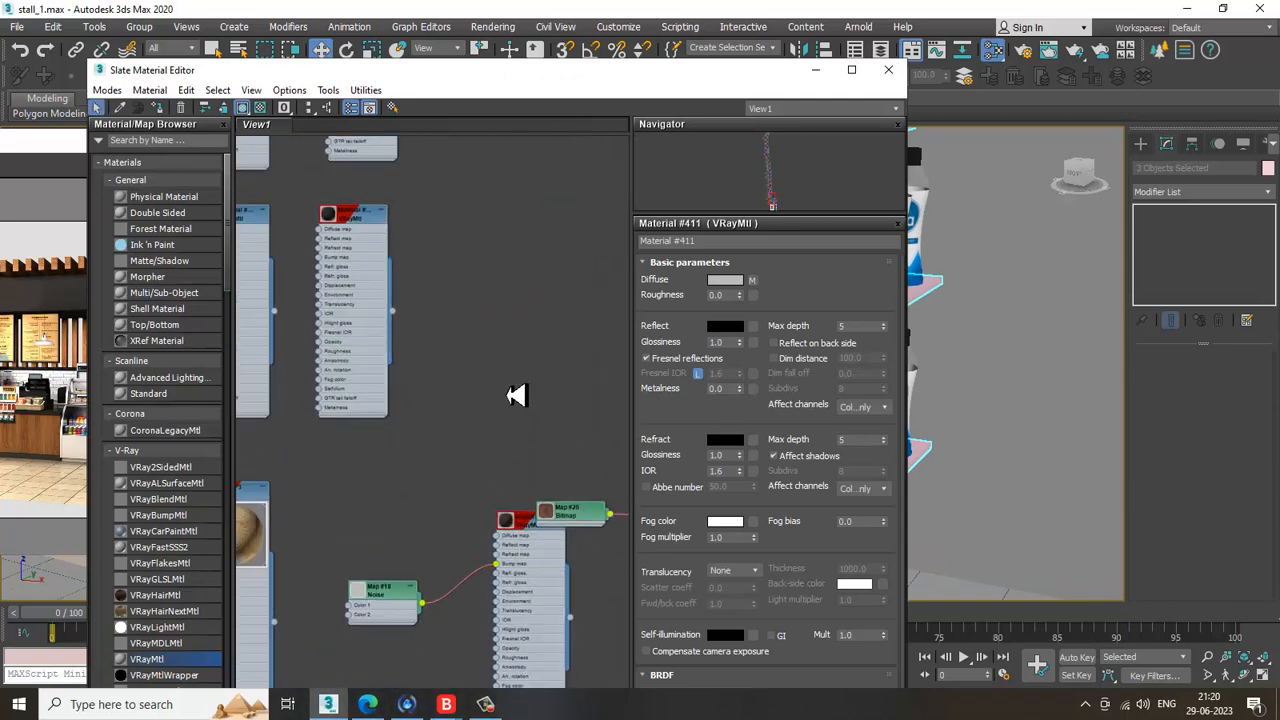
scroll(517, 395, "down", 1)
middle_click_drag(517, 395, 577, 525)
middle_click_drag(483, 262, 508, 536)
middle_click_drag(477, 189, 496, 430)
middle_click_drag(494, 231, 385, 505)
double_click(385, 505)
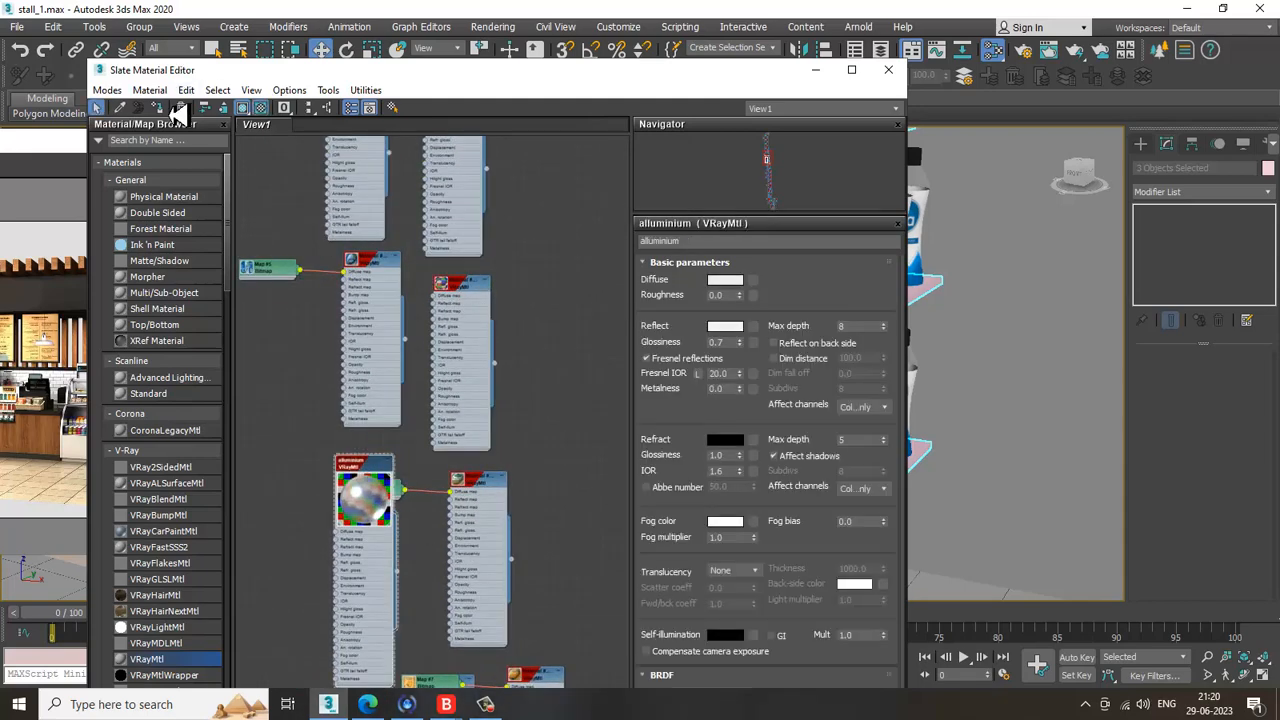
left_click(815, 70)
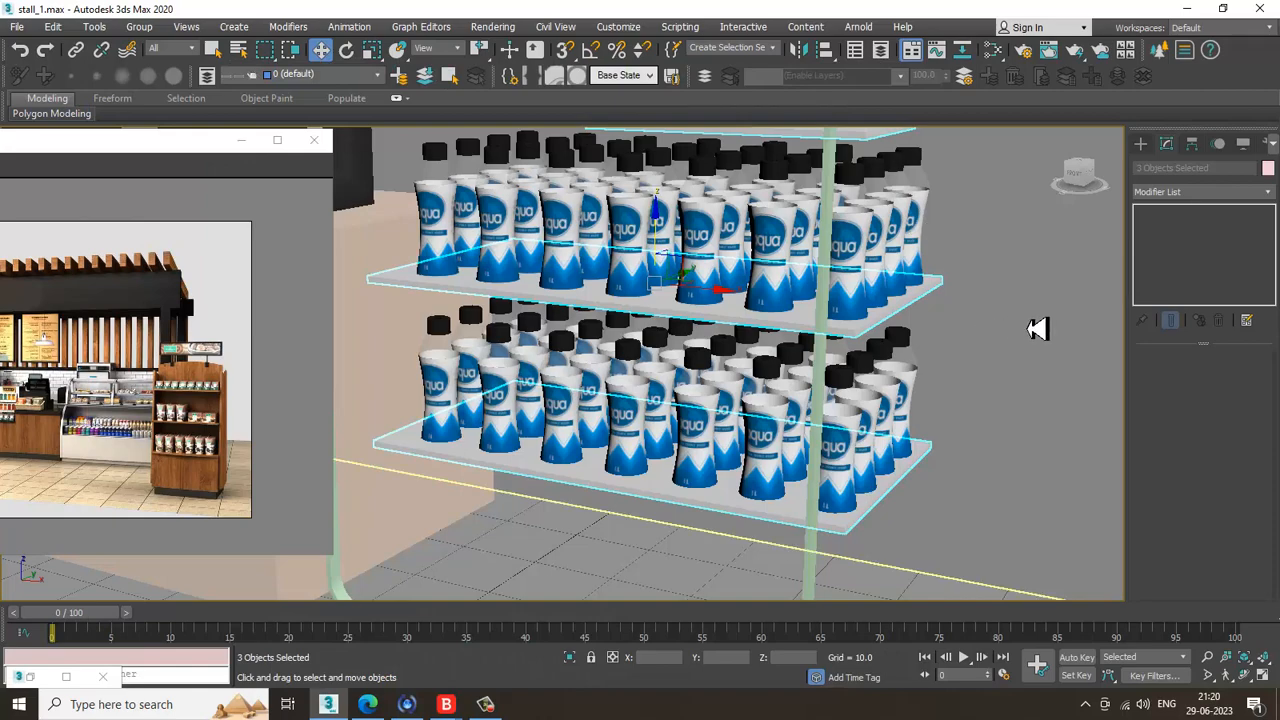
Step: Unhide all hidden objects so the fridge body is included again, and save the scene
right_click(1030, 318)
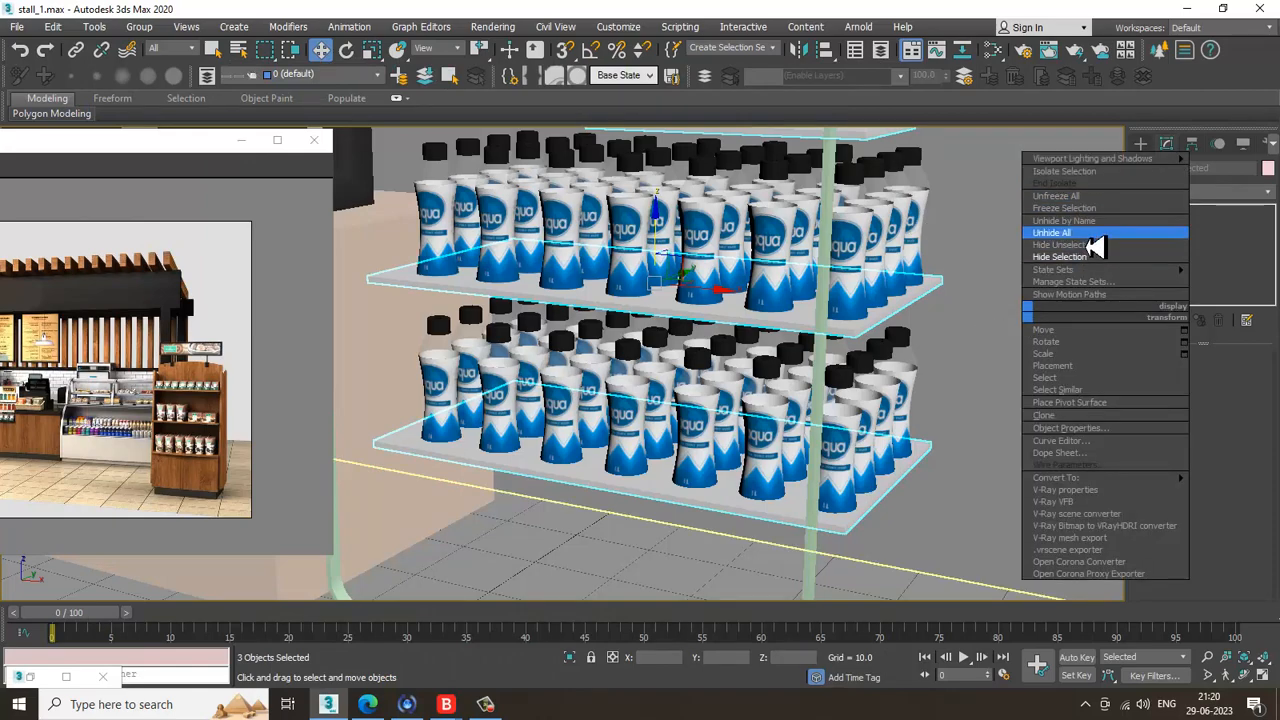
left_click(1086, 233)
scroll(851, 374, "down", 3)
middle_click_drag(796, 354, 879, 427, "alt")
scroll(870, 410, "down", 6)
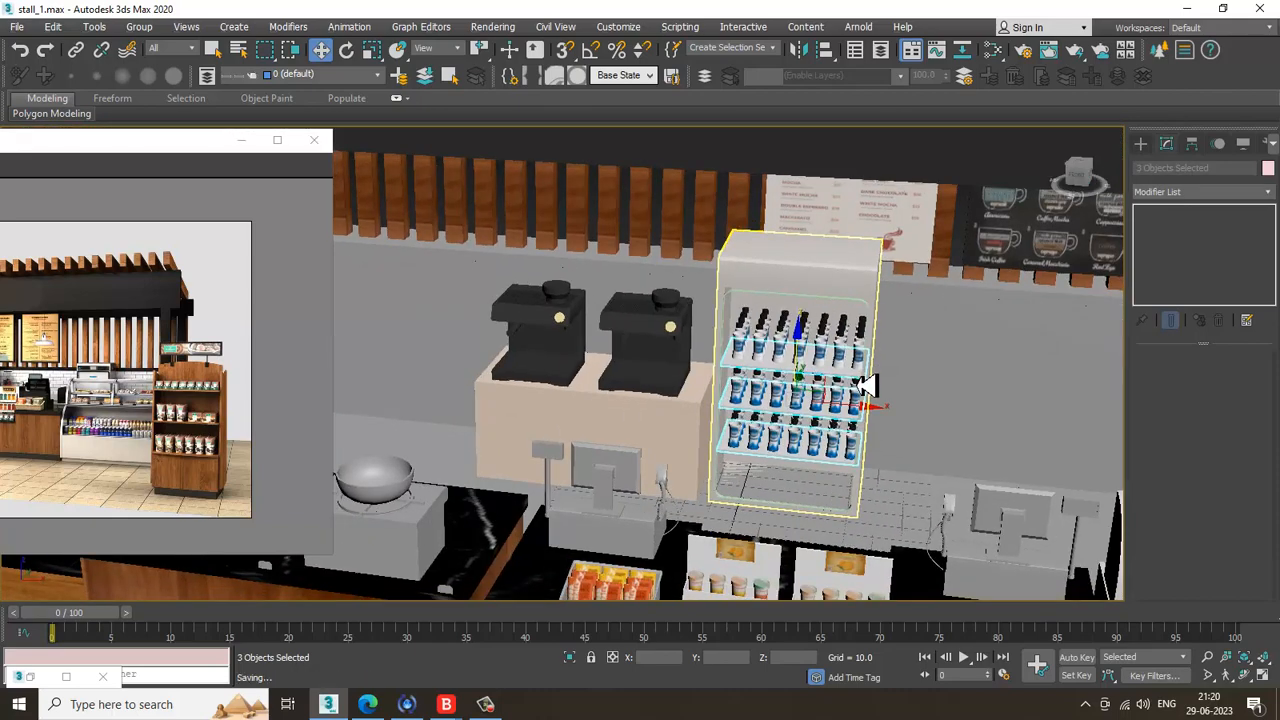
left_click(497, 709)
left_click(1200, 626)
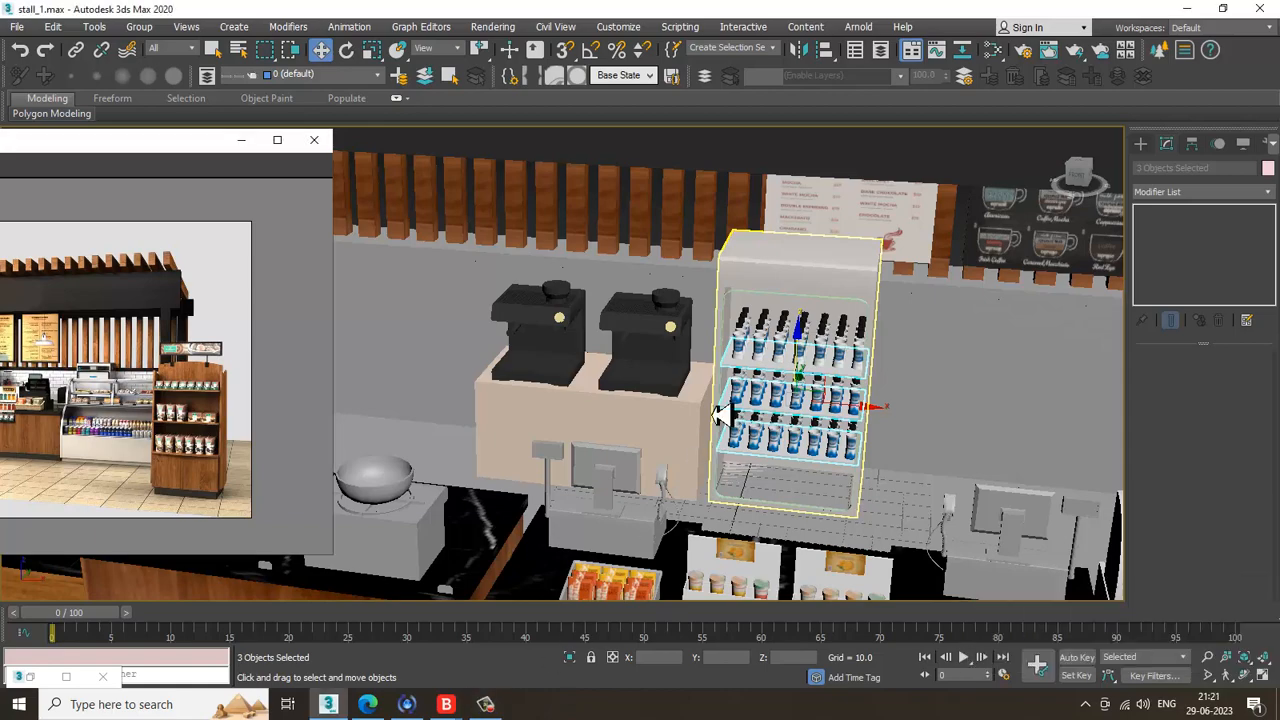
Step: Move the reference image window further into view and compare it with the stall's counter area
middle_click_drag(723, 415, 838, 230, "alt")
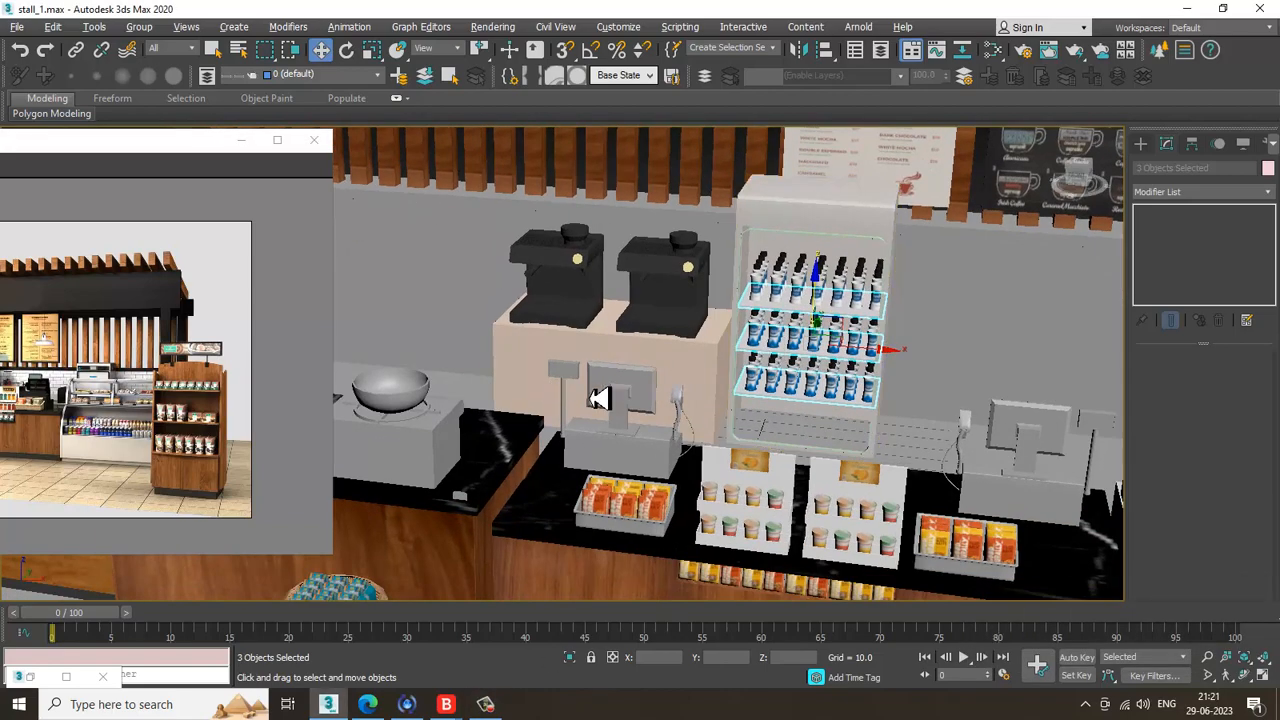
scroll(614, 400, "down", 3)
middle_click_drag(600, 398, 657, 392, "alt")
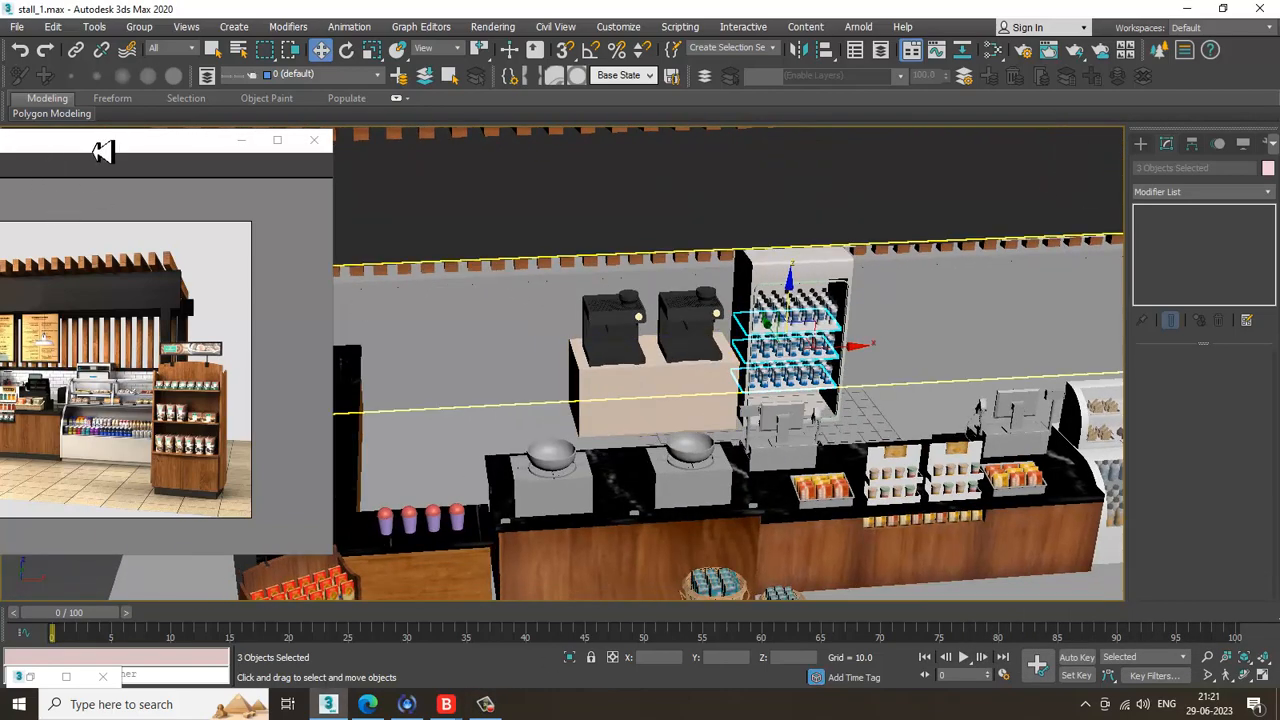
left_click_drag(103, 150, 259, 125)
middle_click_drag(768, 395, 802, 426, "alt")
middle_click_drag(802, 426, 749, 294)
scroll(749, 294, "down", 2)
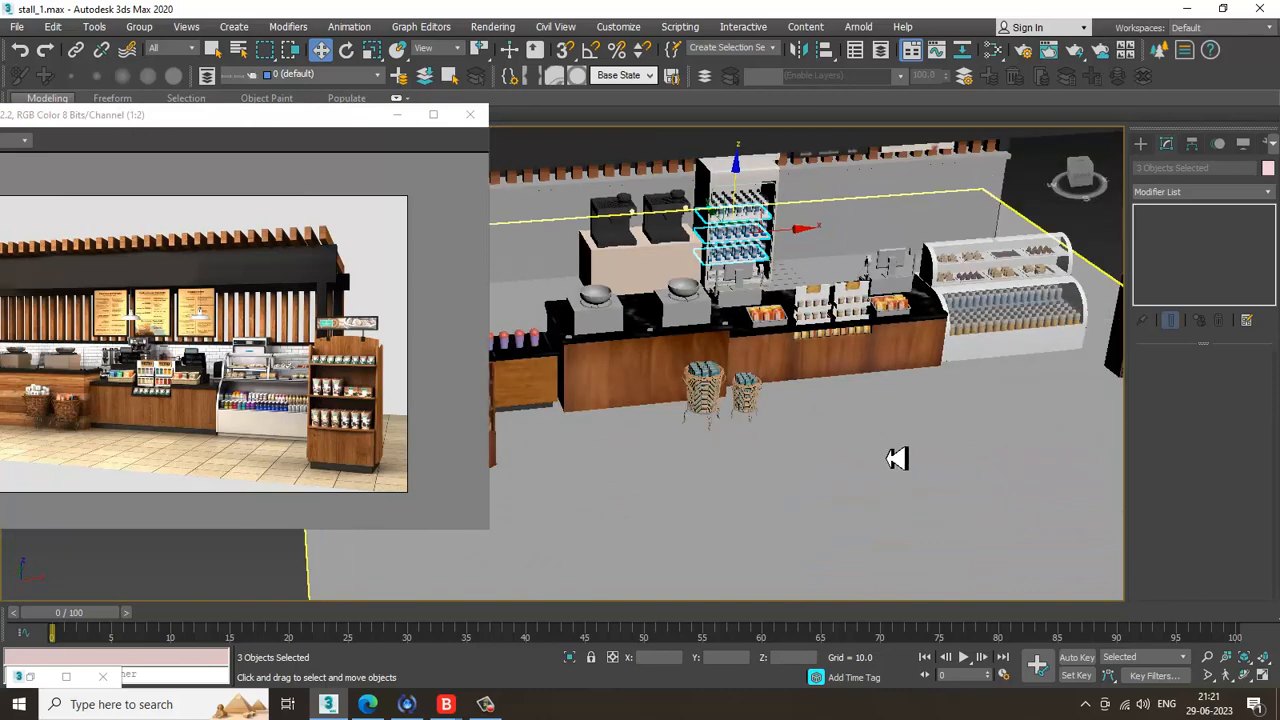
Step: Enter Polygon level on the back wall and add the end face to the selected faces of its top ledge
mouse_move(897, 458)
middle_mouse_down("alt")
mouse_move(997, 477)
mouse_move(883, 449)
middle_mouse_up("alt")
left_click(634, 334)
middle_click_drag(634, 334, 690, 336, "alt")
left_click(1224, 378)
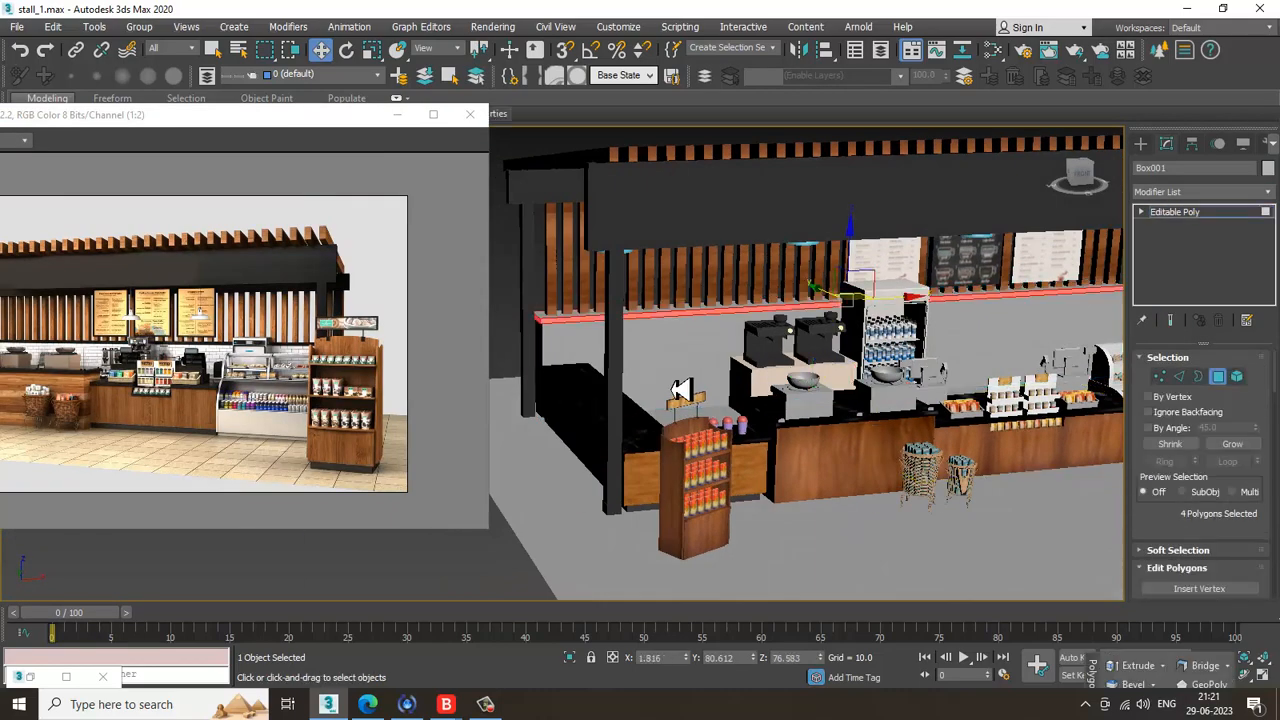
scroll(612, 380, "up", 6)
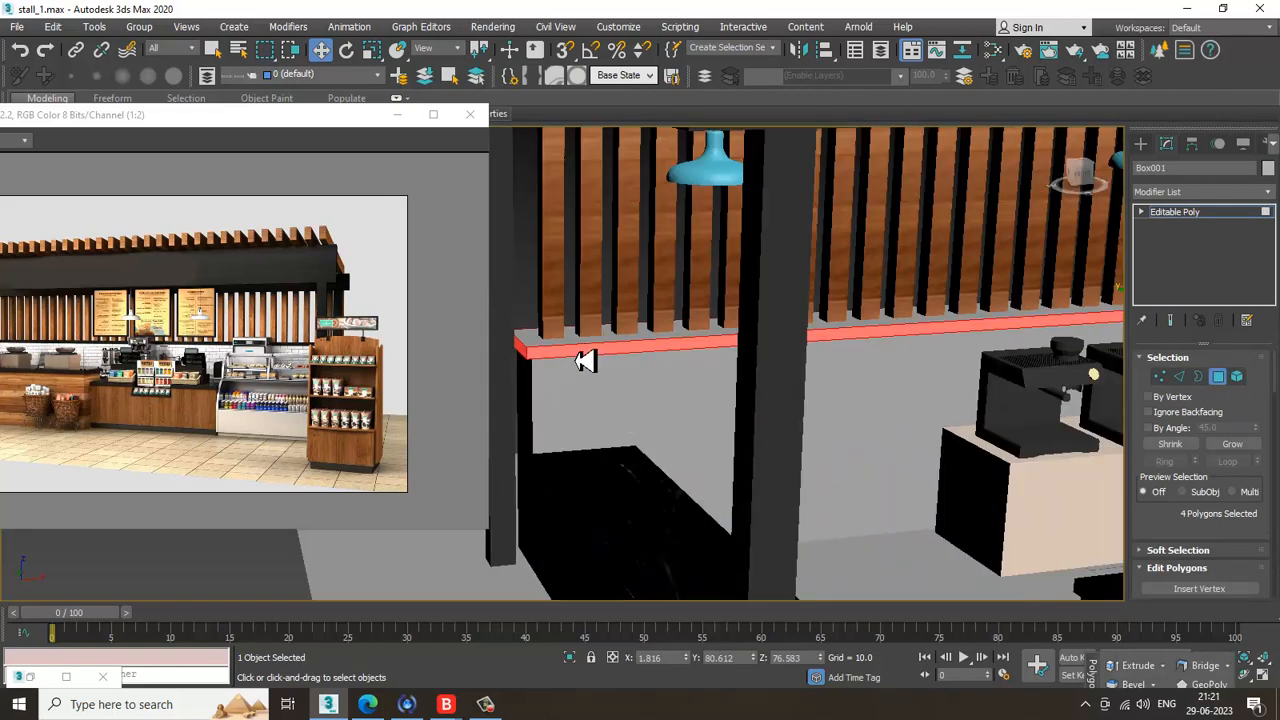
left_click(587, 352, "ctrl")
Step: Extend the polygon selection to the whole top ledge of the back wall with a region in the front view
key("alt+w")
middle_click(848, 331)
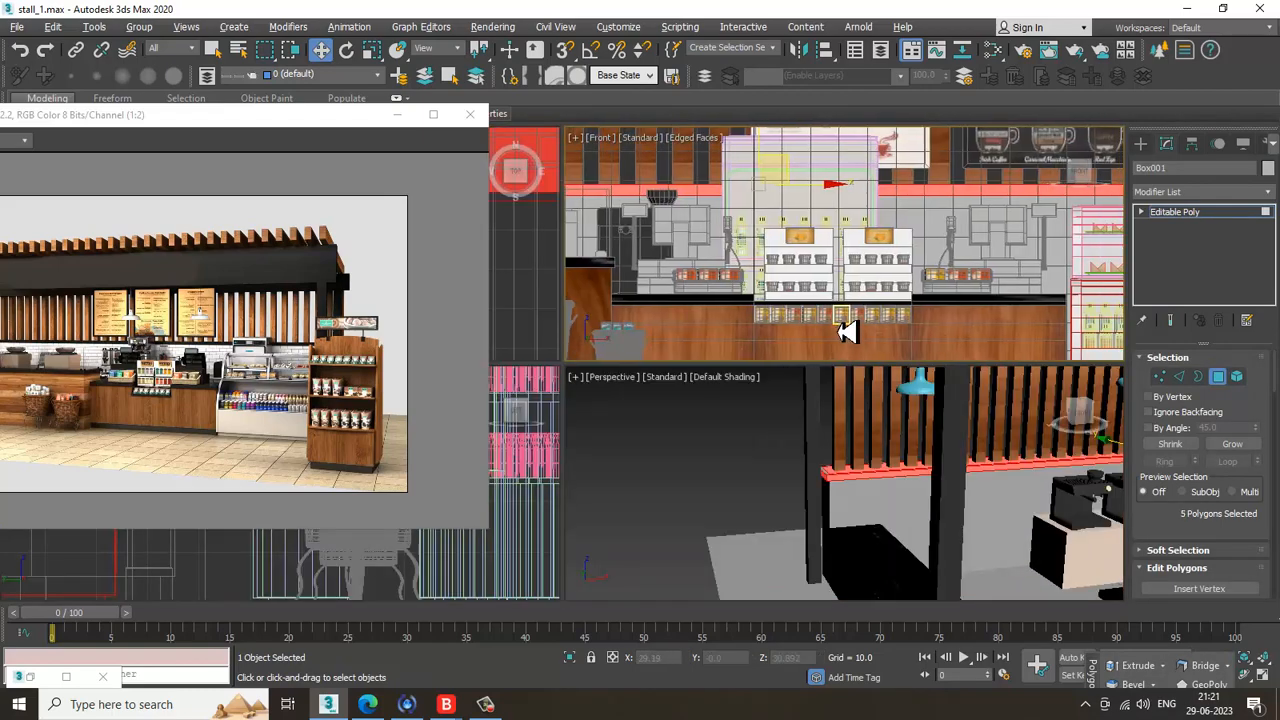
key("alt+w")
scroll(848, 331, "down", 6)
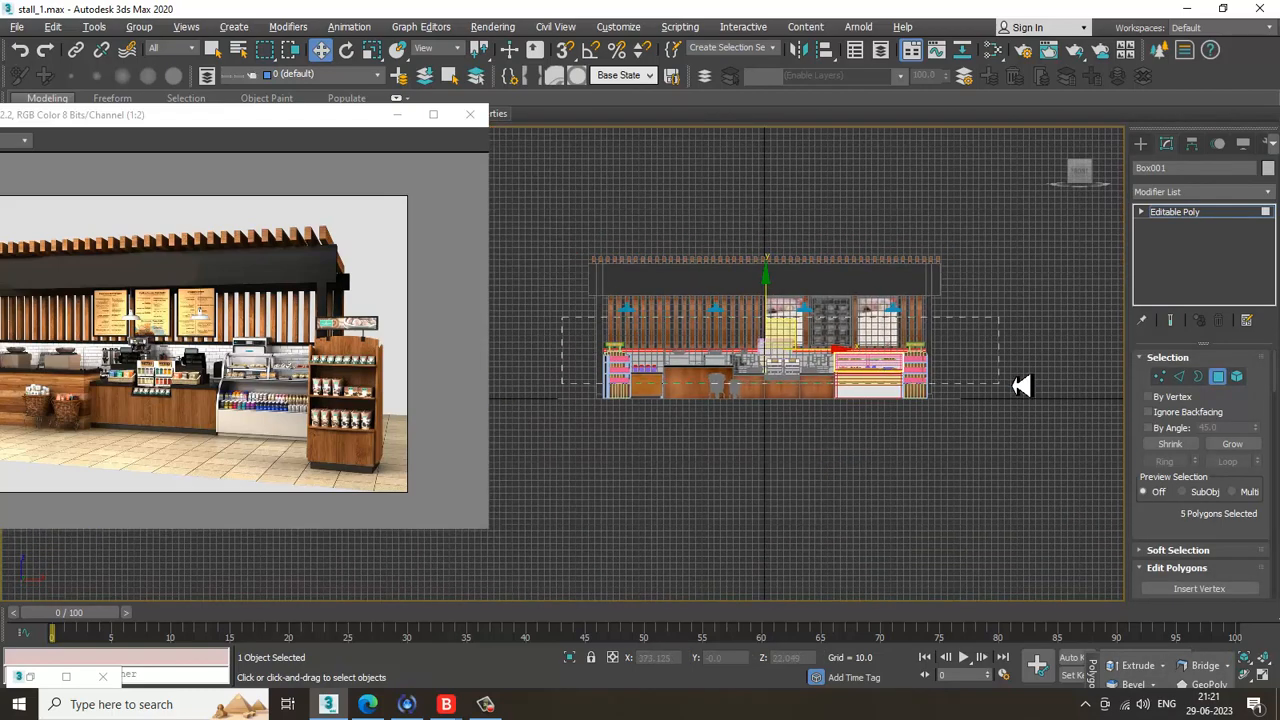
left_click_drag(1020, 386, 1016, 386)
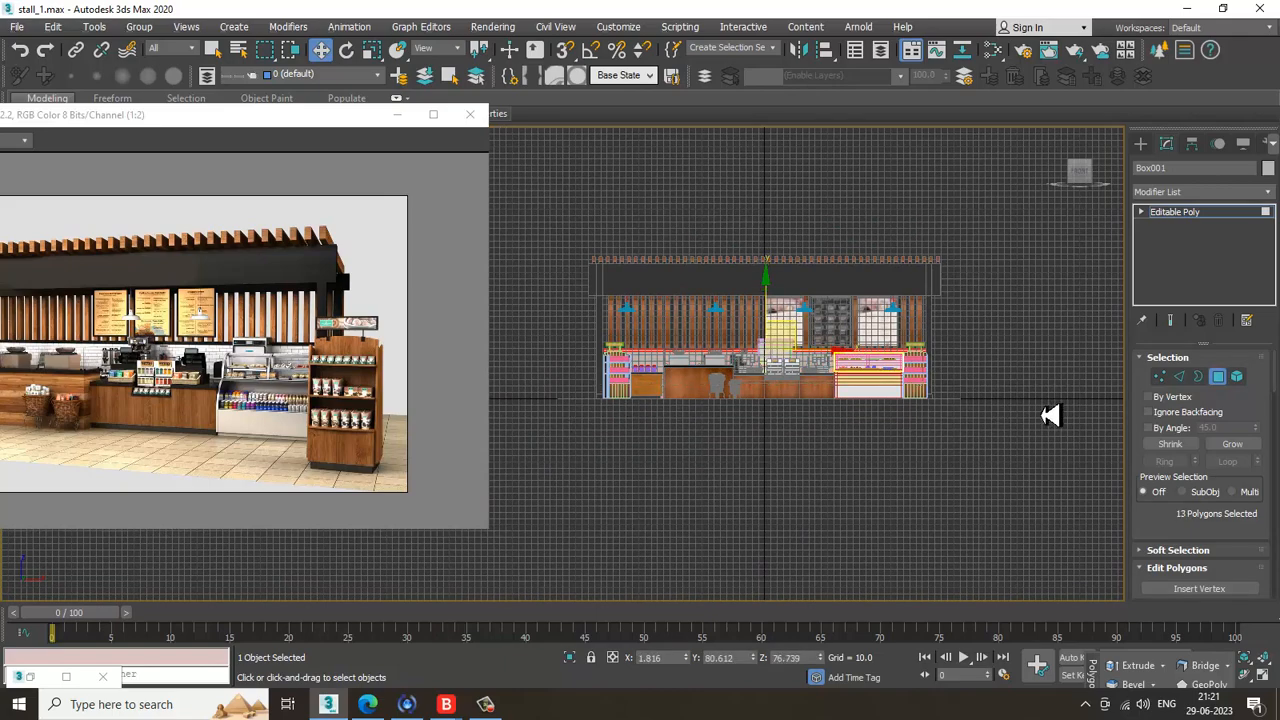
key("alt+w")
middle_click(940, 486)
key("alt+w")
middle_click_drag(926, 460, 821, 467)
Step: Add a new VRayMtl in an empty area of the Slate Material Editor graph and open its parameters
key("m")
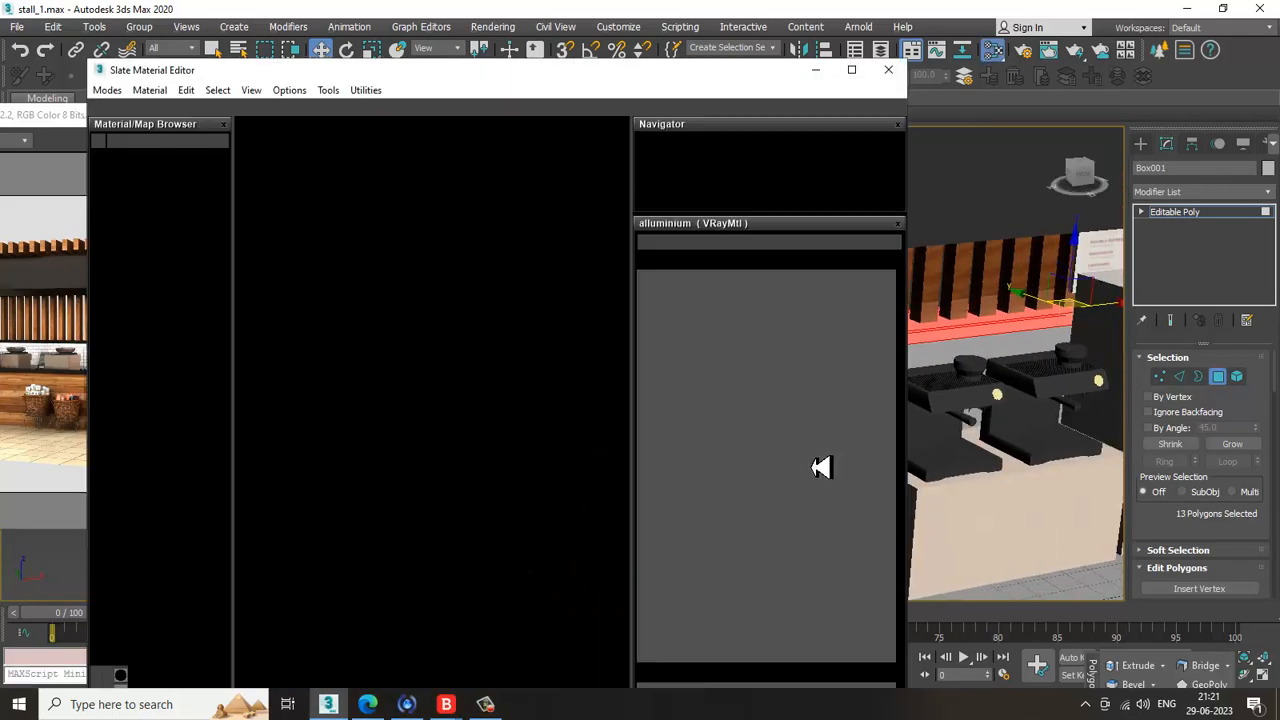
middle_click_drag(437, 531, 429, 260)
middle_click_drag(420, 494, 375, 280)
middle_click_drag(440, 470, 408, 215)
middle_click_drag(400, 497, 353, 187)
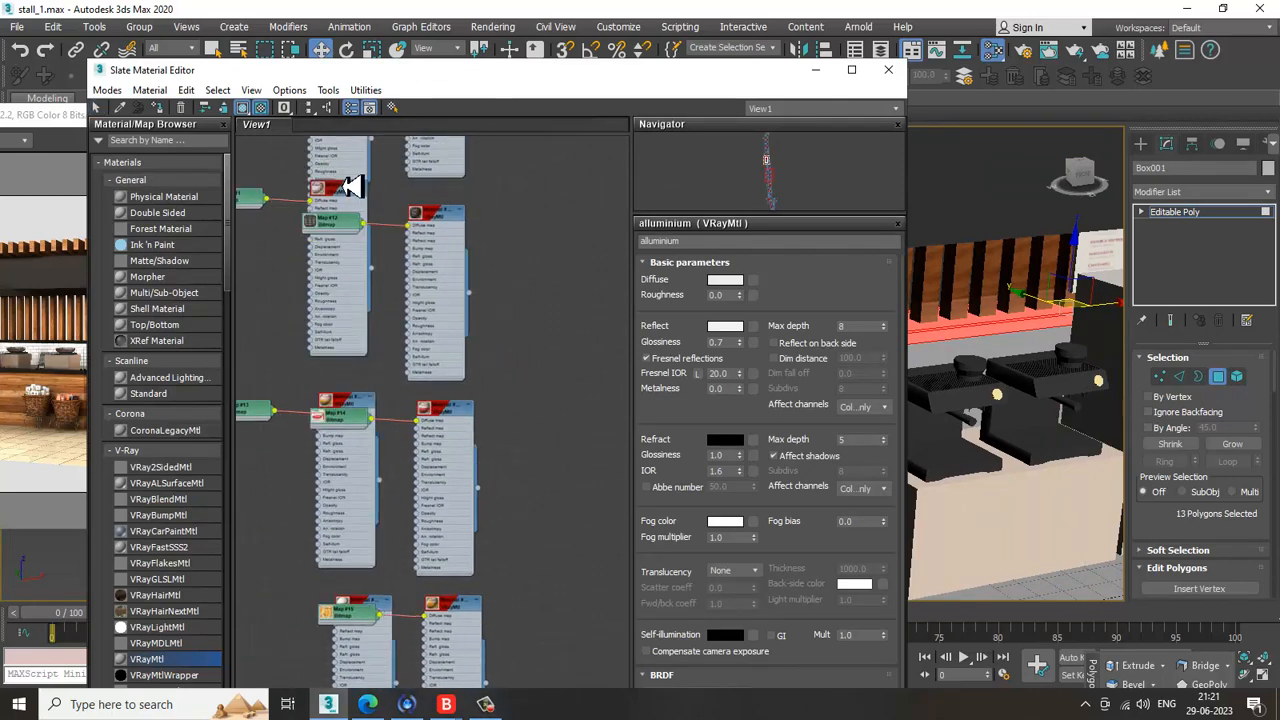
middle_click_drag(456, 600, 440, 206)
middle_click_drag(455, 510, 458, 200)
middle_click_drag(469, 534, 446, 234)
middle_click_drag(477, 429, 416, 270)
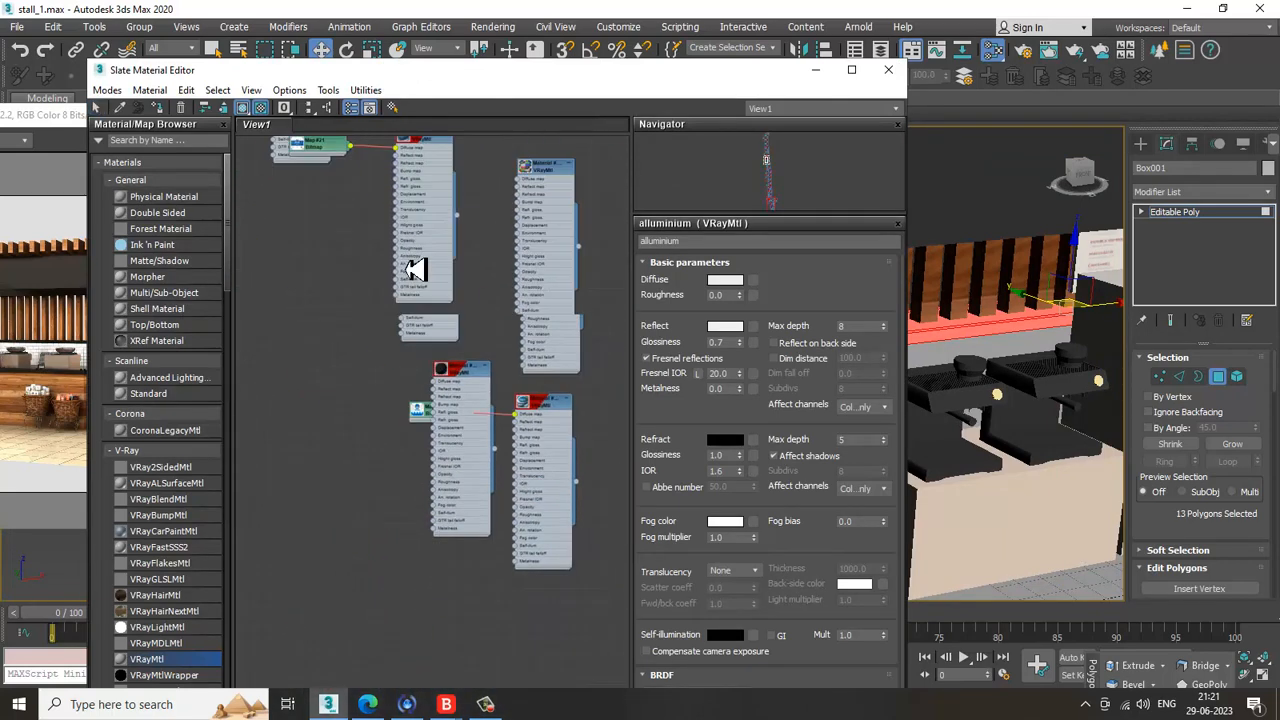
middle_click_drag(448, 583, 363, 443)
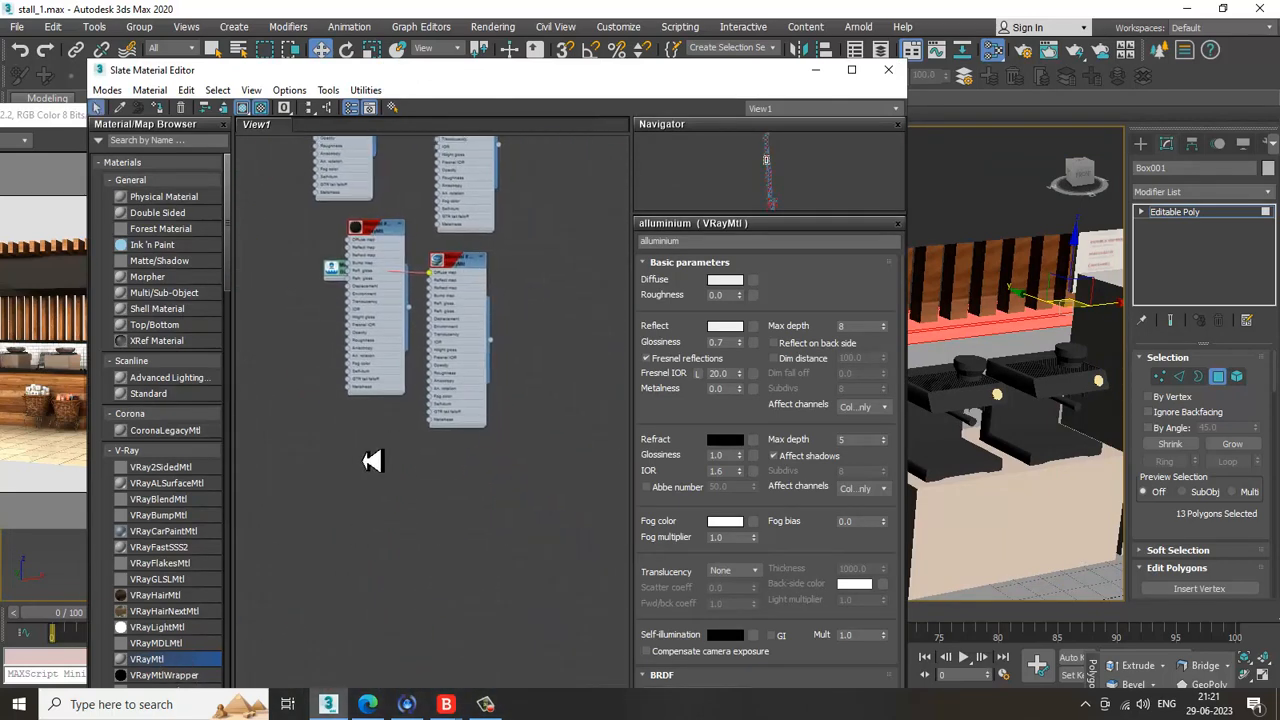
left_click_drag(364, 461, 364, 458)
double_click(364, 457)
Step: Set the new material's diffuse colour to dark grey and assign it to the selected ledge polygons
left_click(724, 283)
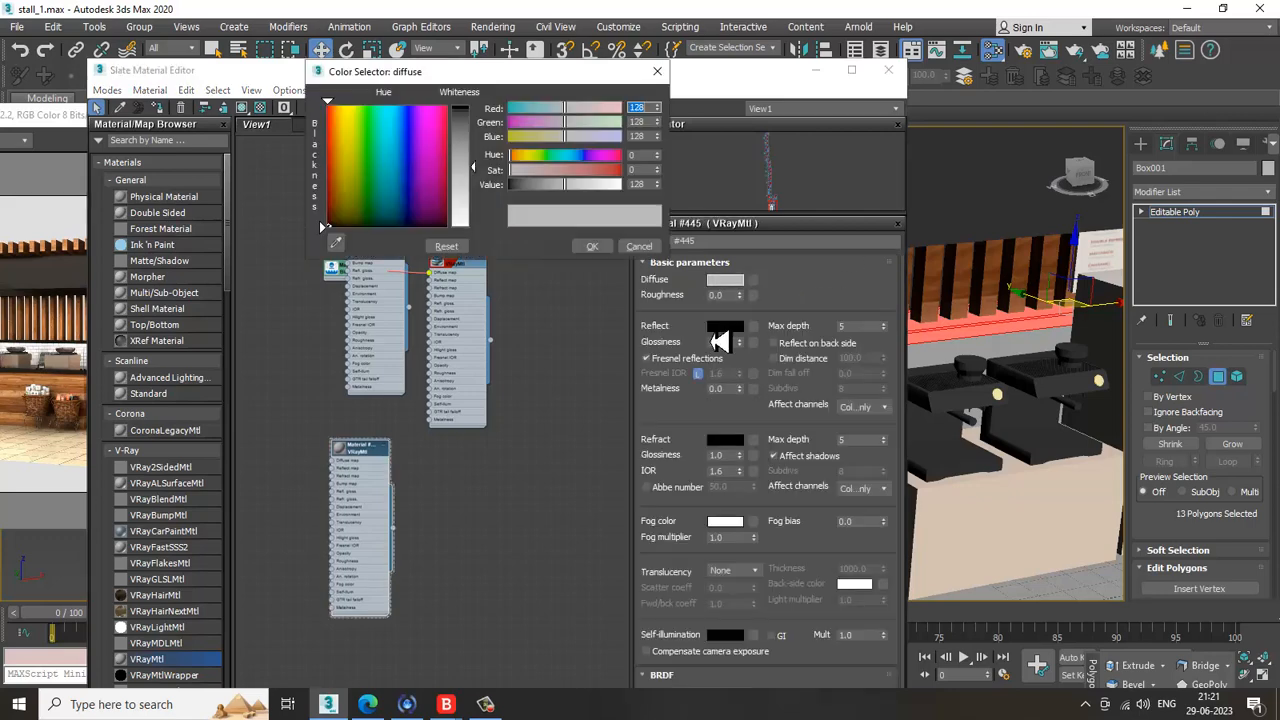
left_click_drag(478, 170, 490, 110)
left_click(586, 247)
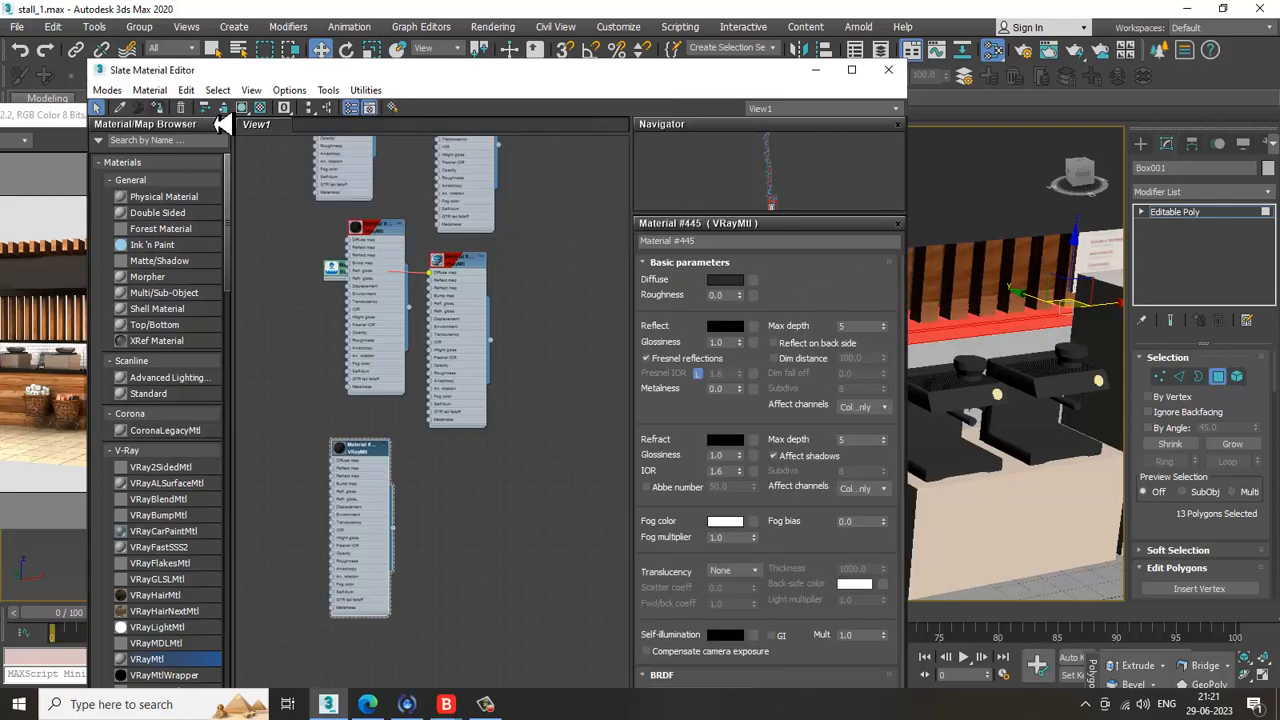
left_click(815, 71)
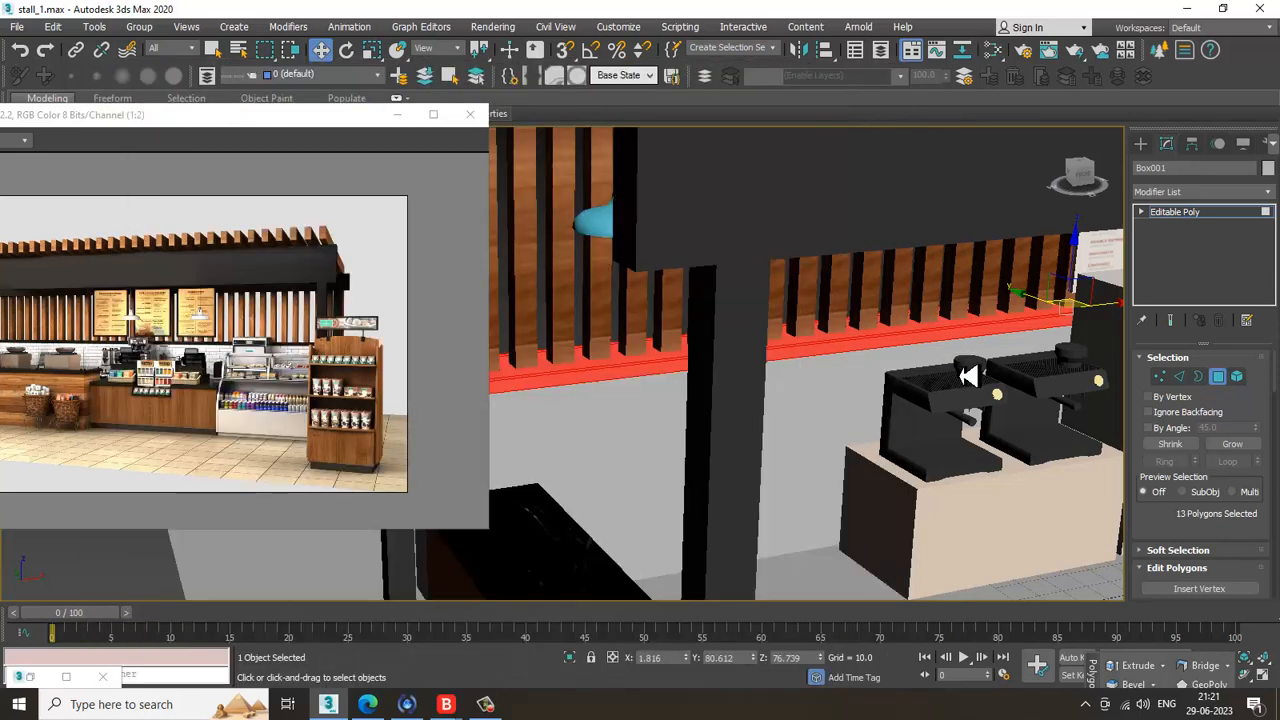
Step: Create a new VRayMtl with images.jpg as its diffuse bitmap and assign it to the selected wall polygons below the ledge
scroll(962, 375, "up", 3)
key("m")
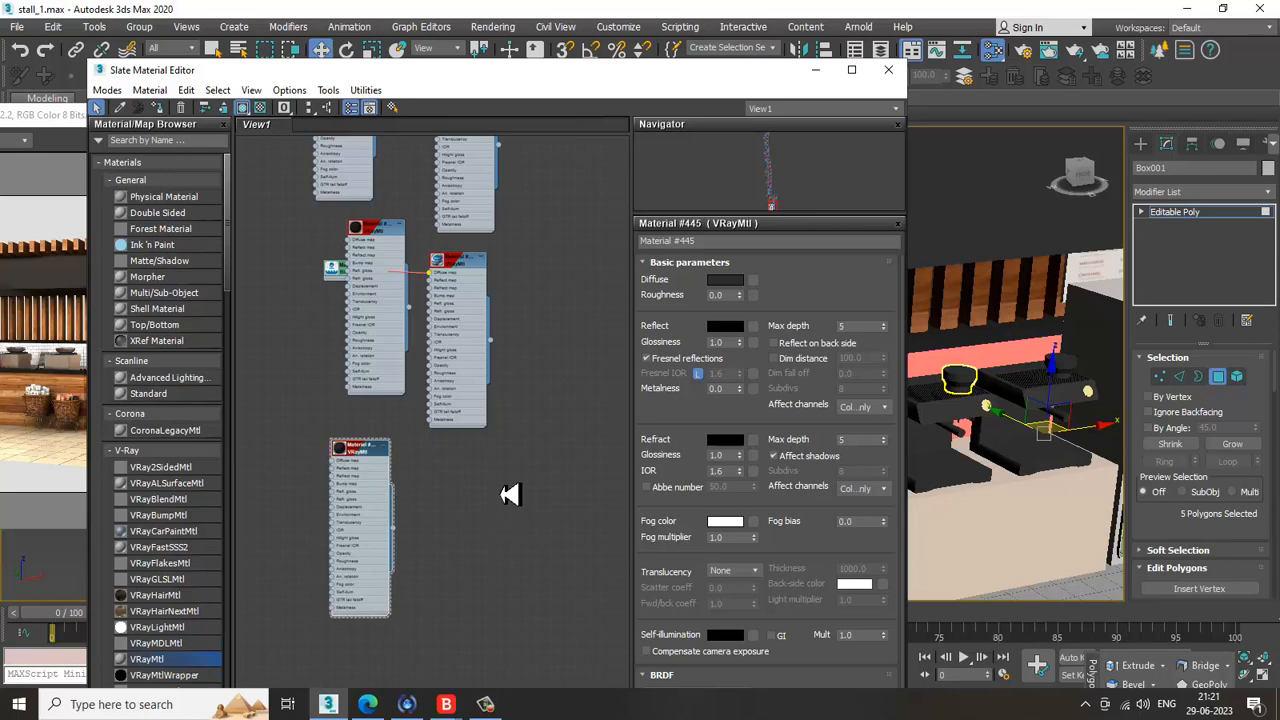
left_click_drag(504, 489, 501, 482)
double_click(498, 457)
left_click(754, 280)
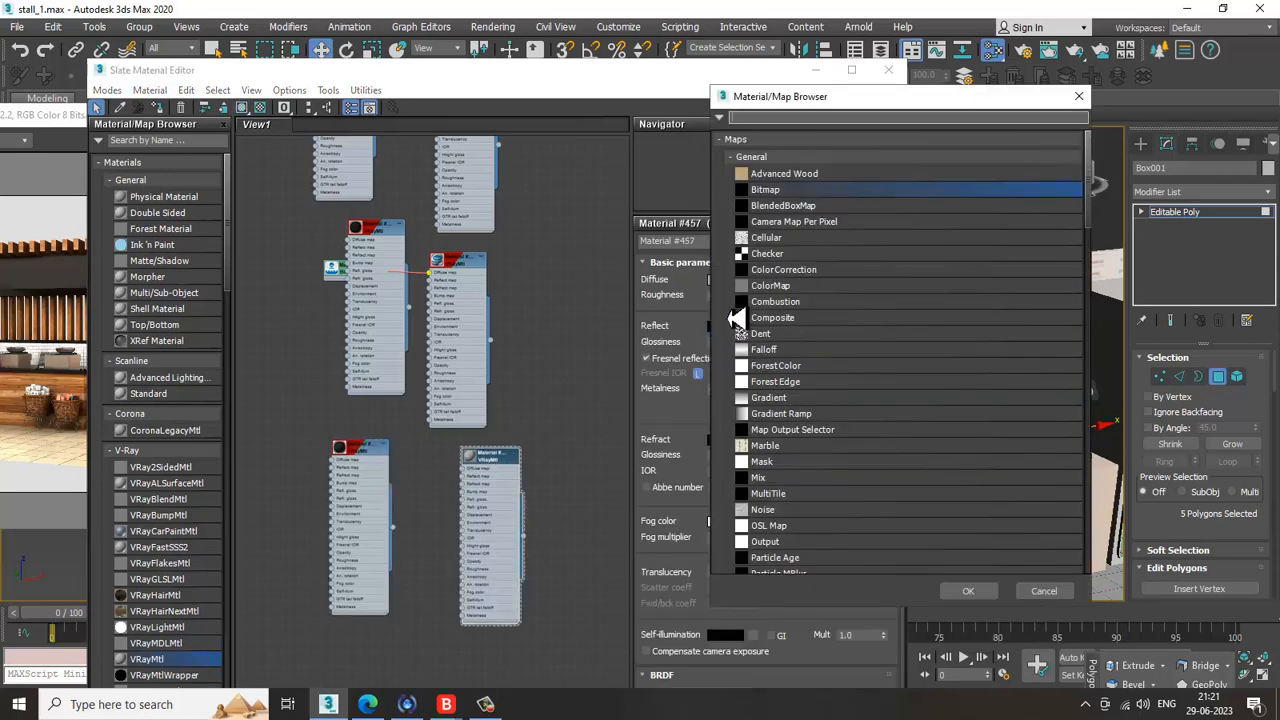
double_click(797, 190)
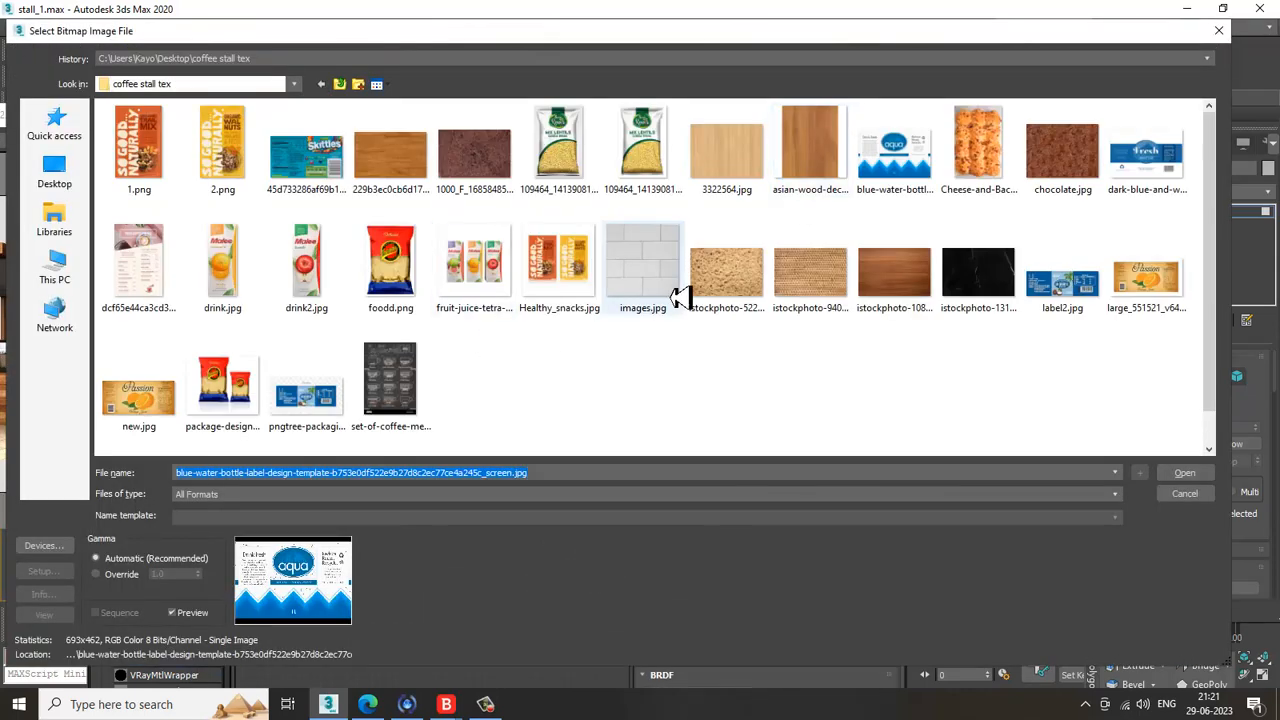
left_click(676, 283)
double_click(676, 283)
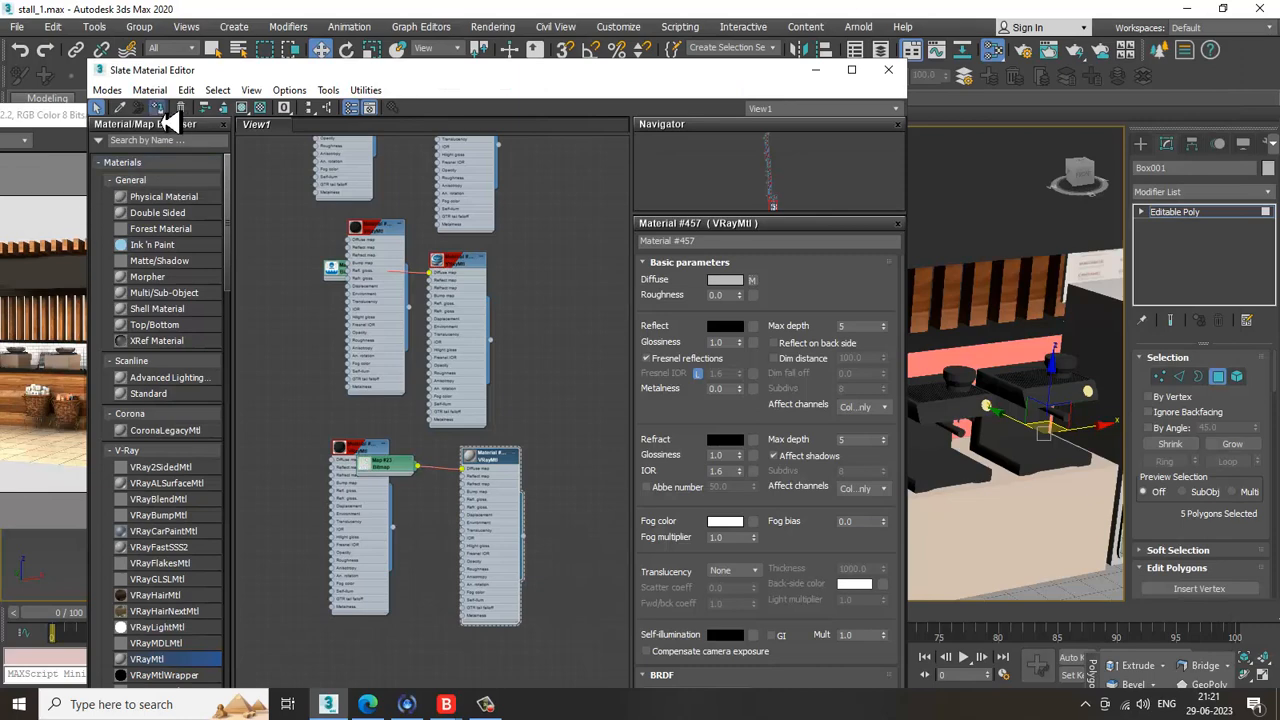
Step: Set the white tile bitmap's U and V tiling to 10 and move the material editor aside to expose the wall
left_click(754, 281)
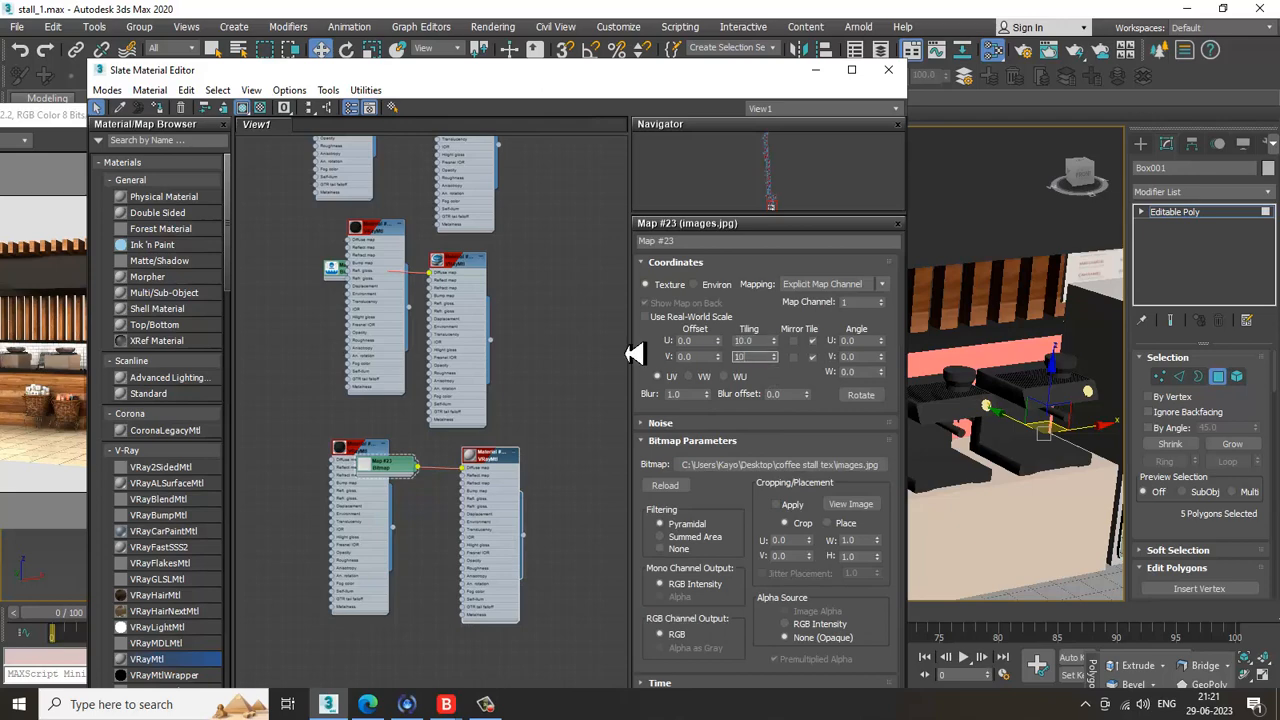
left_click_drag(600, 78, 277, 98)
middle_click_drag(908, 460, 806, 432, "alt")
scroll(634, 476, "up", 5)
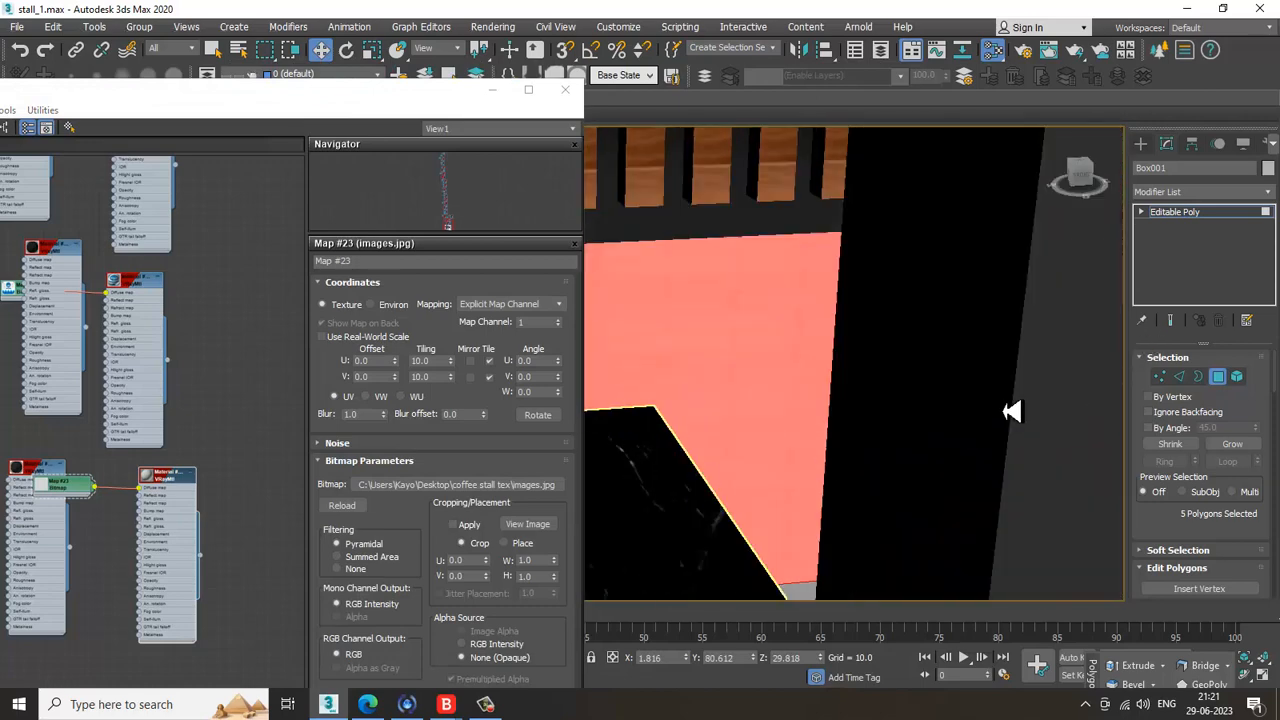
middle_click_drag(1002, 411, 887, 434, "alt")
Step: Add a UVW Map modifier with Box mapping to the back wall, set its height to about 228.86, and deselect the wall
left_click(1195, 191)
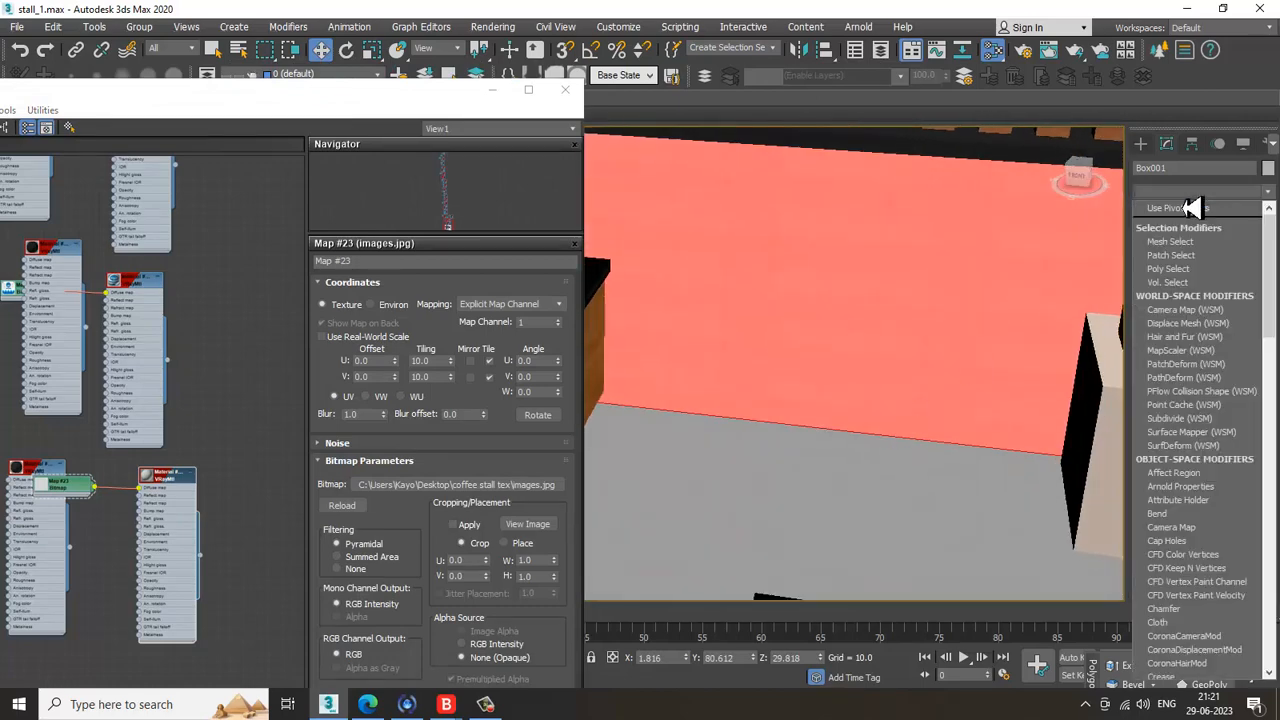
scroll(1192, 318, "down", 15)
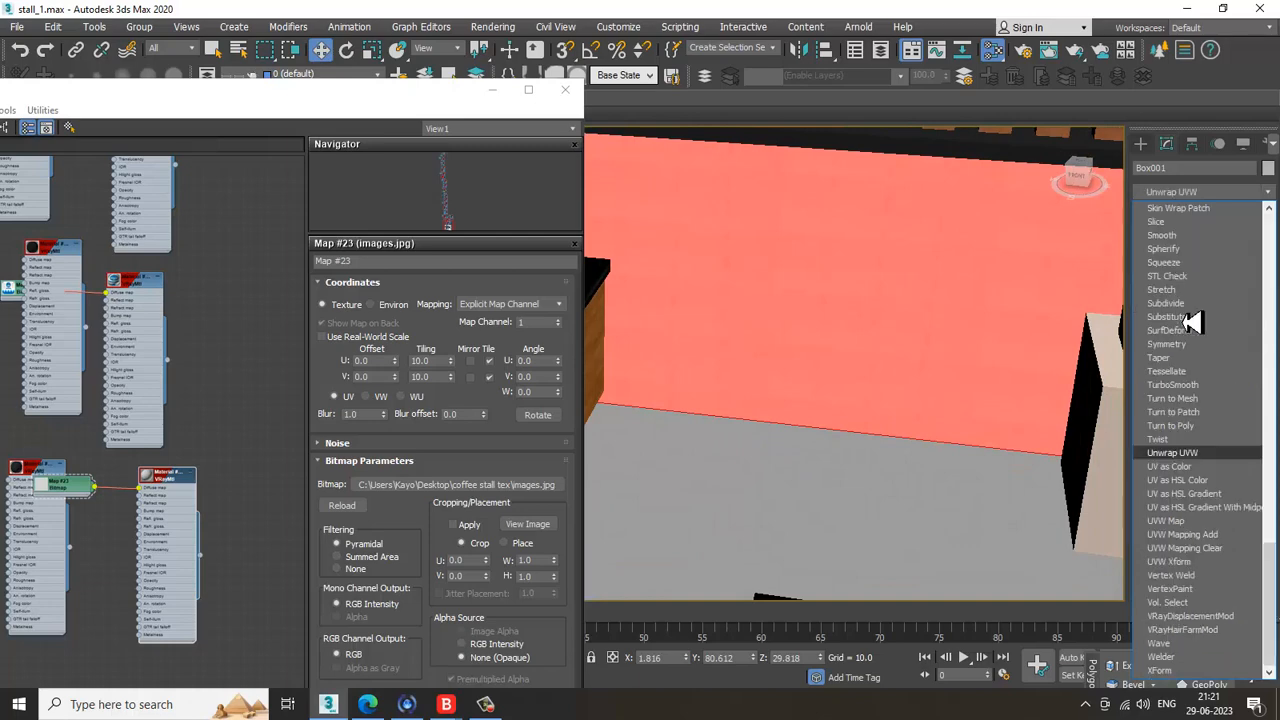
left_click(1205, 527)
left_click(1186, 449)
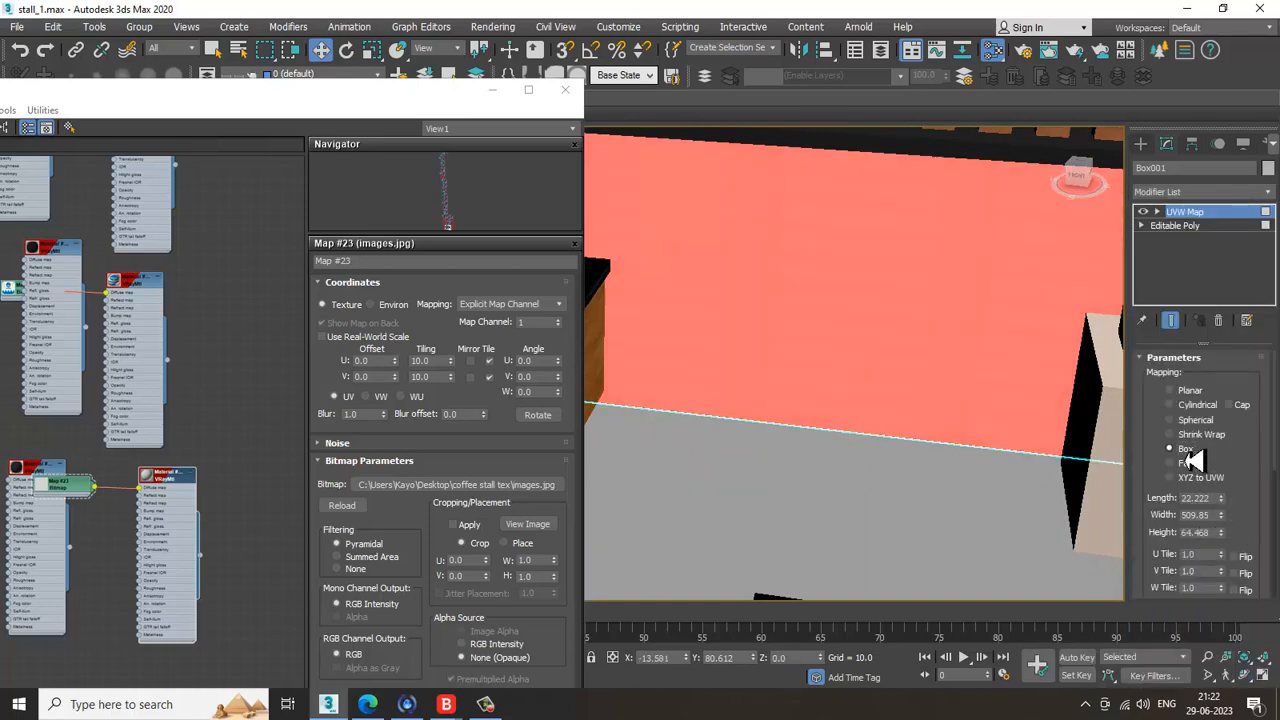
scroll(920, 408, "down", 5)
scroll(893, 418, "up", 6)
scroll(893, 418, "up", 5)
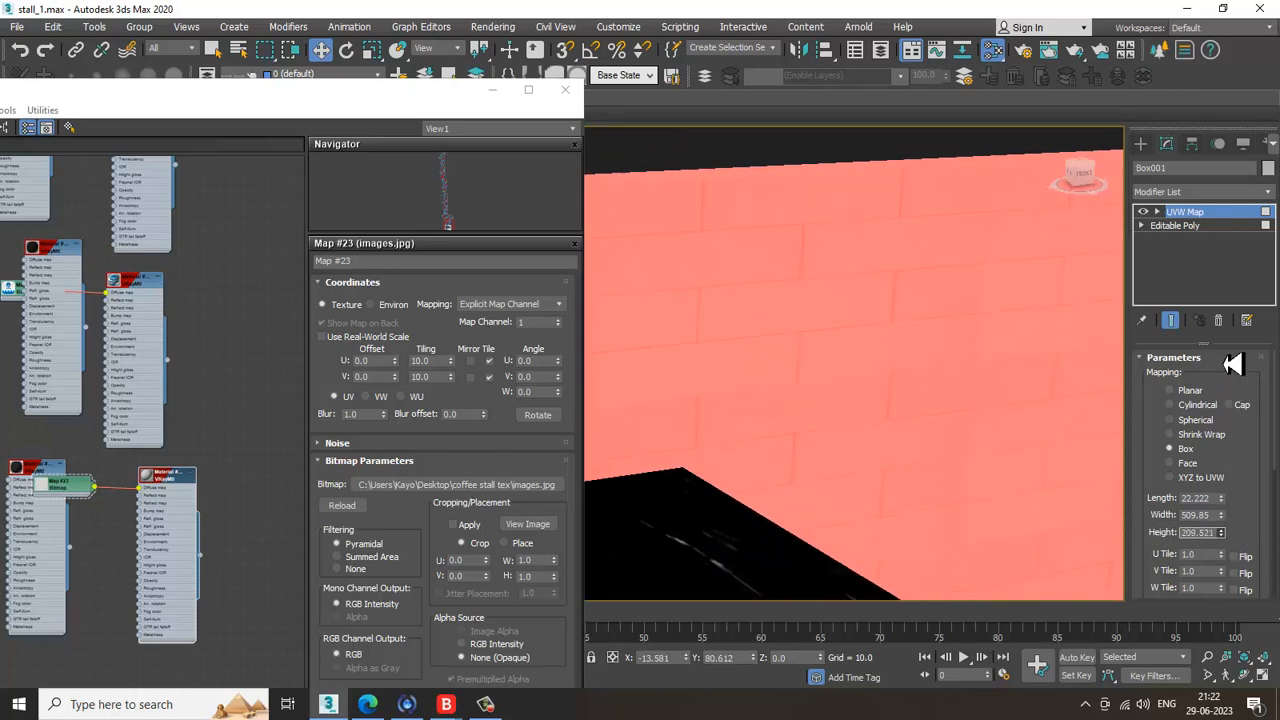
scroll(961, 375, "down", 6)
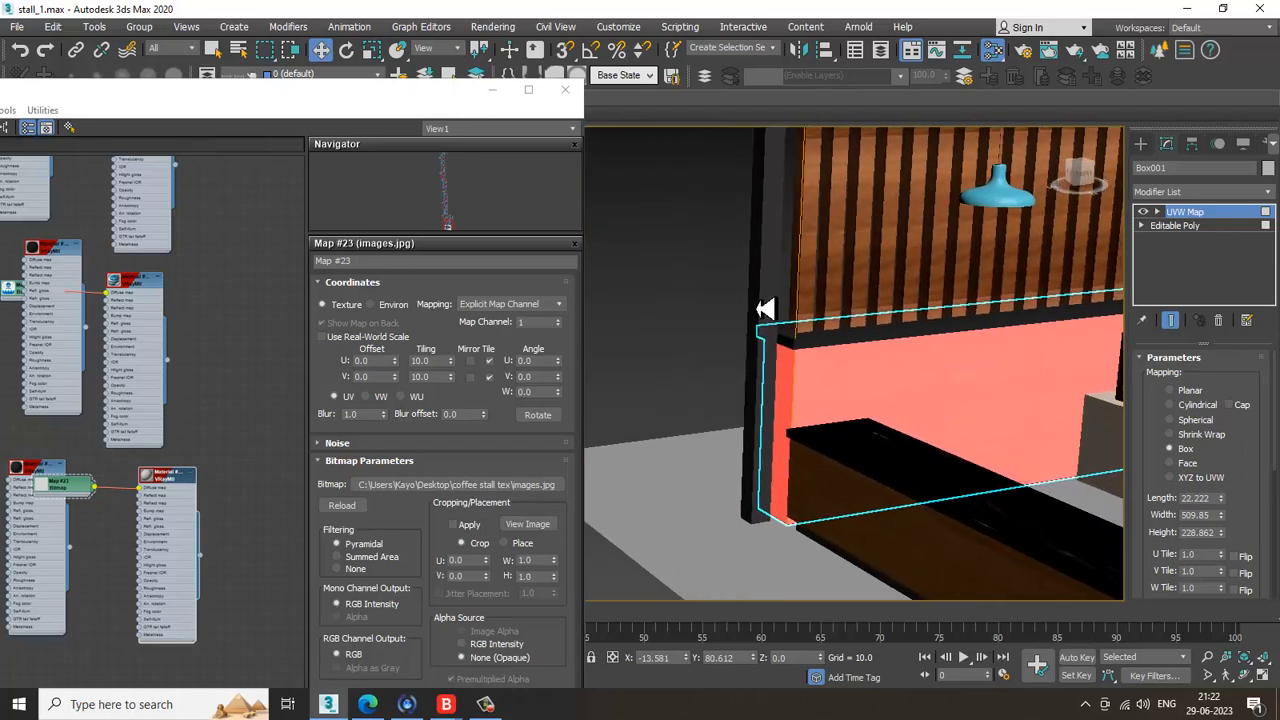
left_click(722, 252)
Step: Examine the scale and layout of the tile texture along the back wall, up close and across the whole stall
middle_click_drag(920, 391, 858, 452, "alt")
scroll(850, 450, "down", 3)
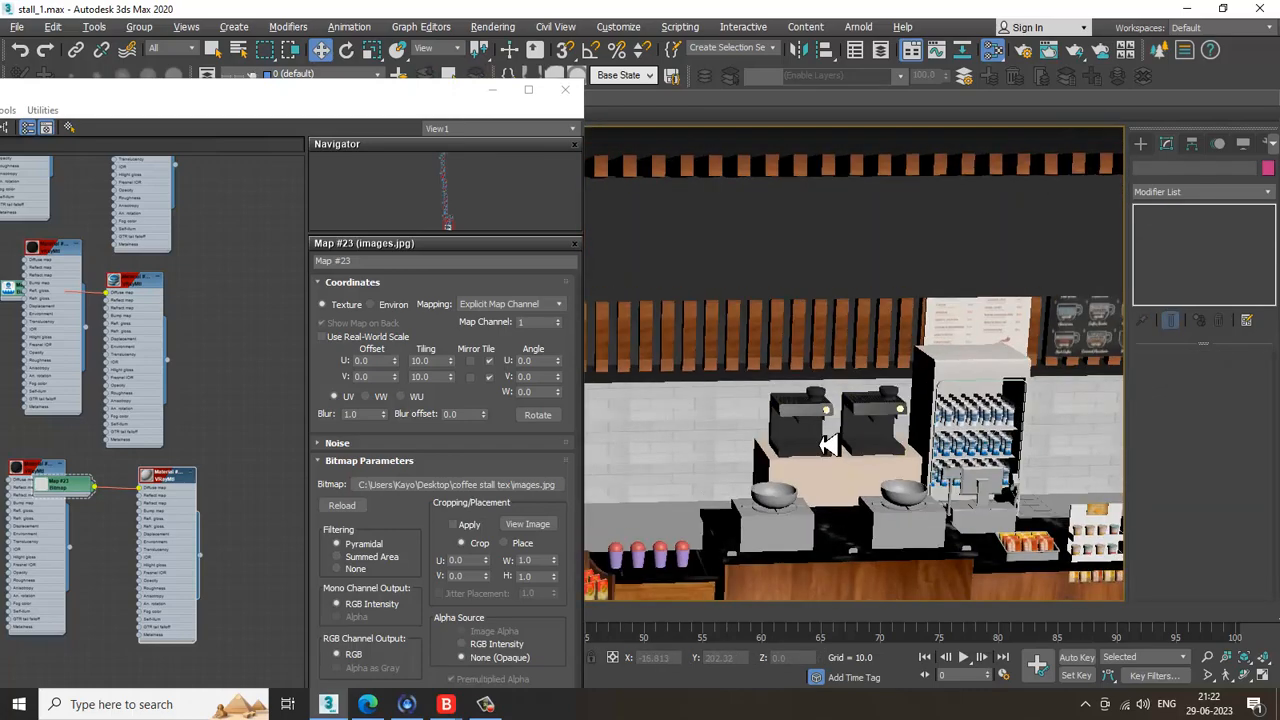
scroll(700, 448, "up", 5)
scroll(712, 450, "up", 2)
scroll(763, 389, "down", 8)
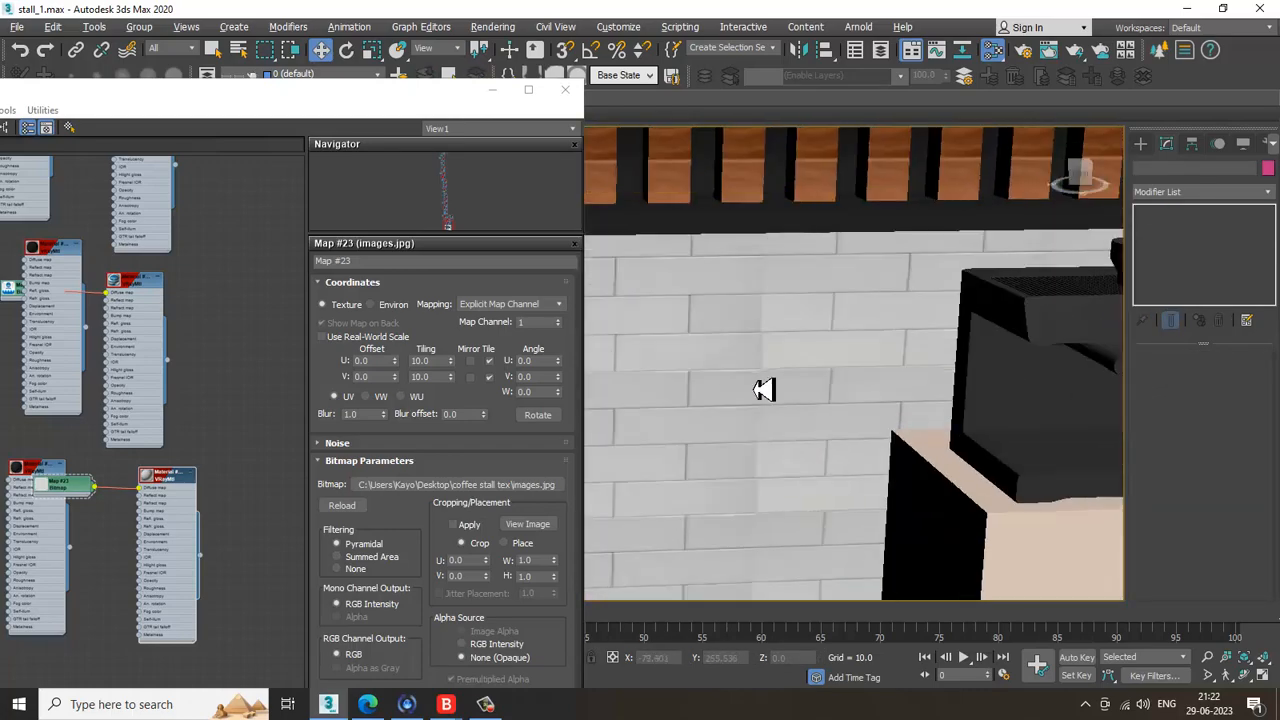
scroll(808, 400, "up", 4)
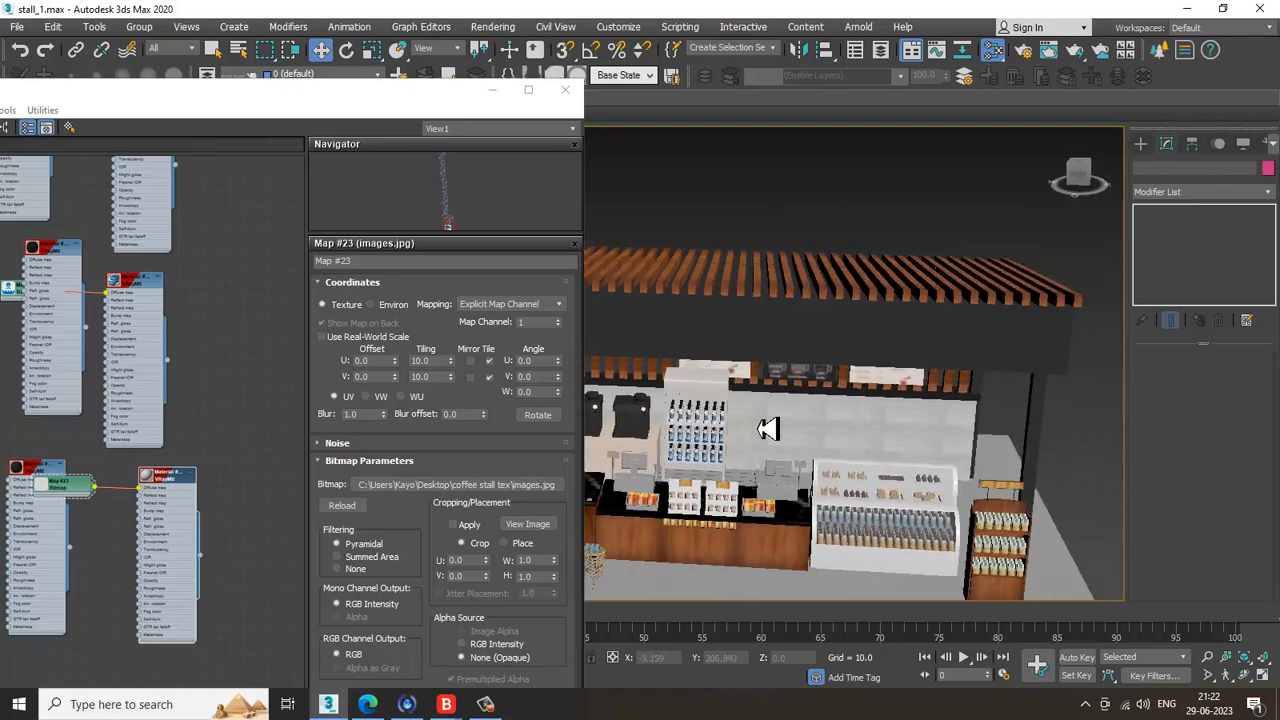
scroll(891, 423, "up", 4)
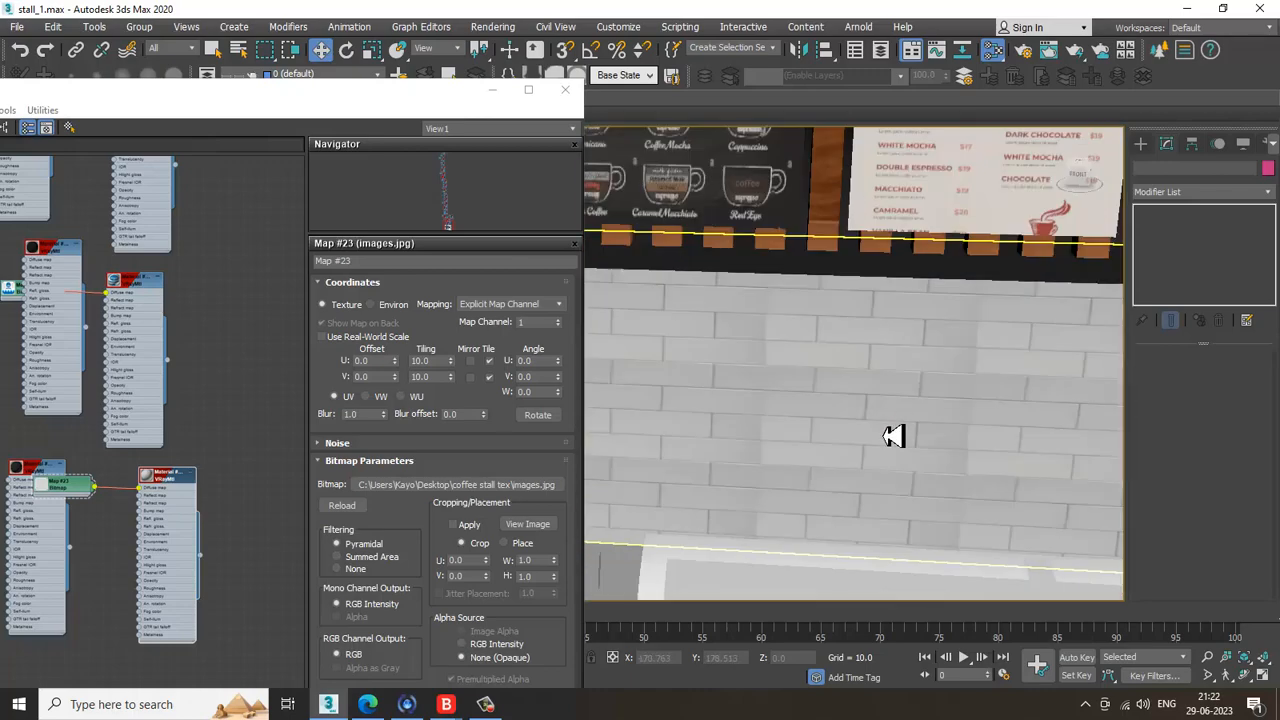
scroll(880, 388, "down", 4)
scroll(869, 417, "up", 4)
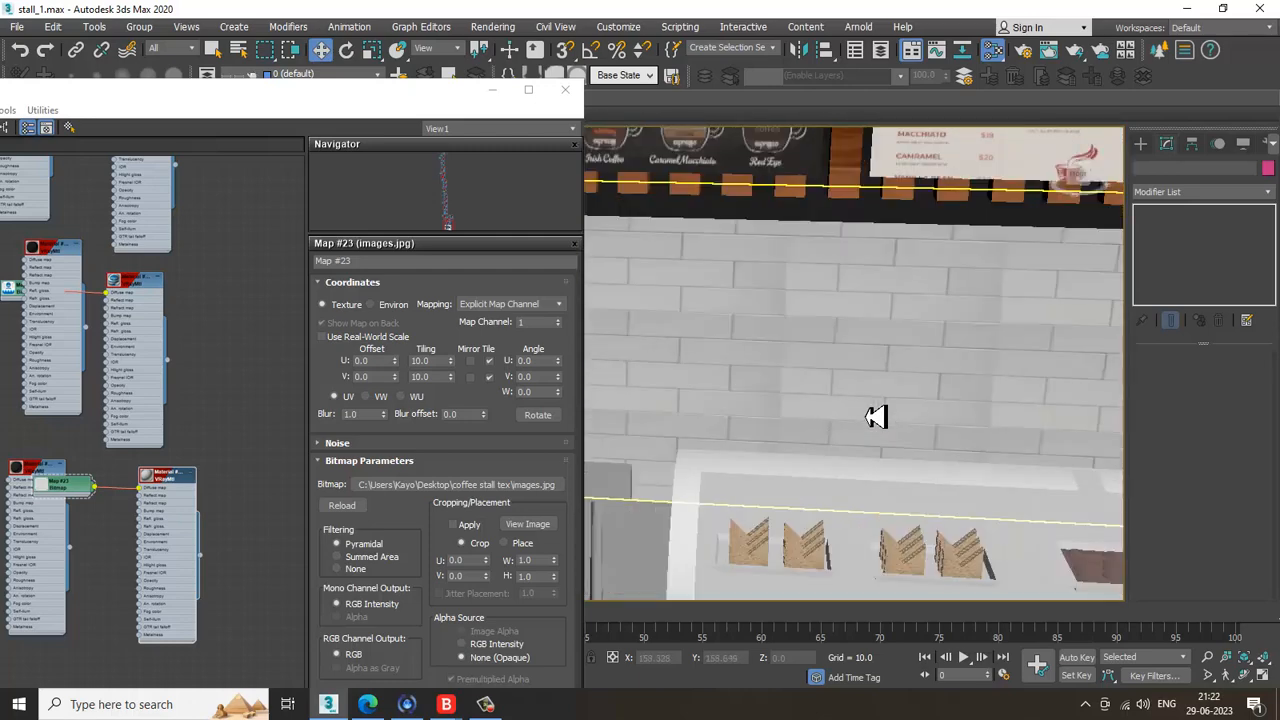
scroll(876, 417, "down", 2)
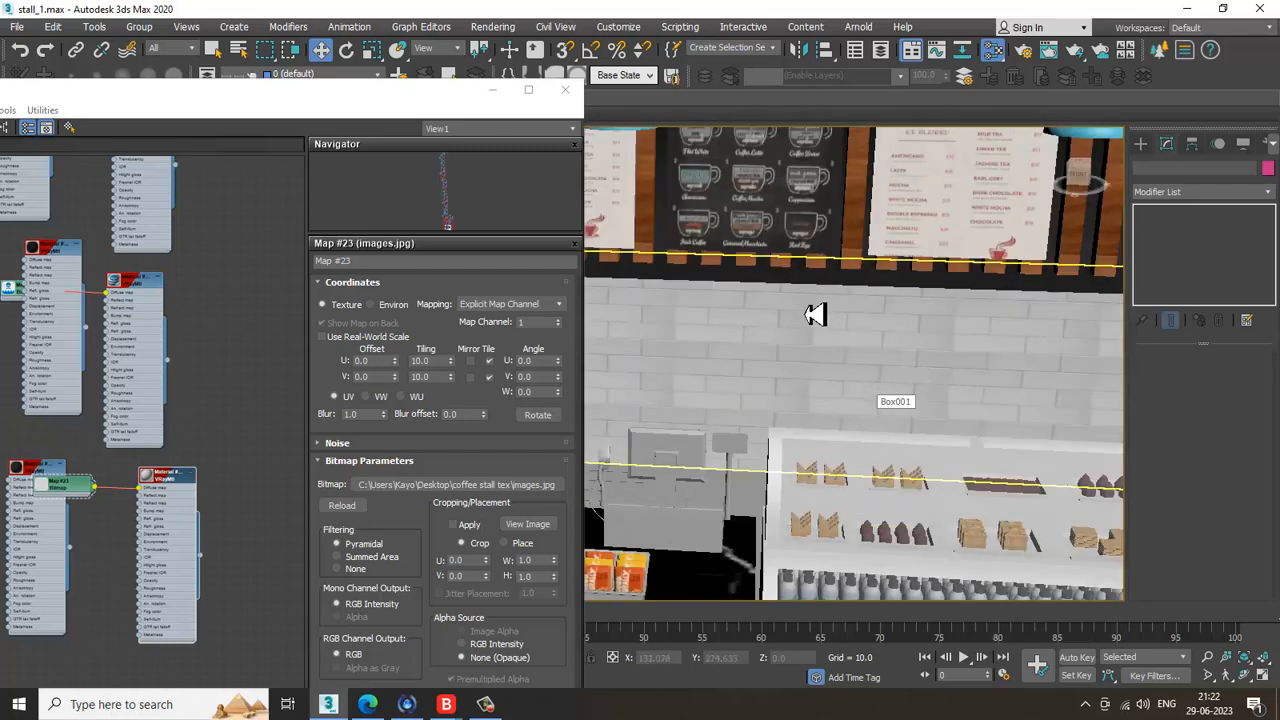
double_click(391, 101)
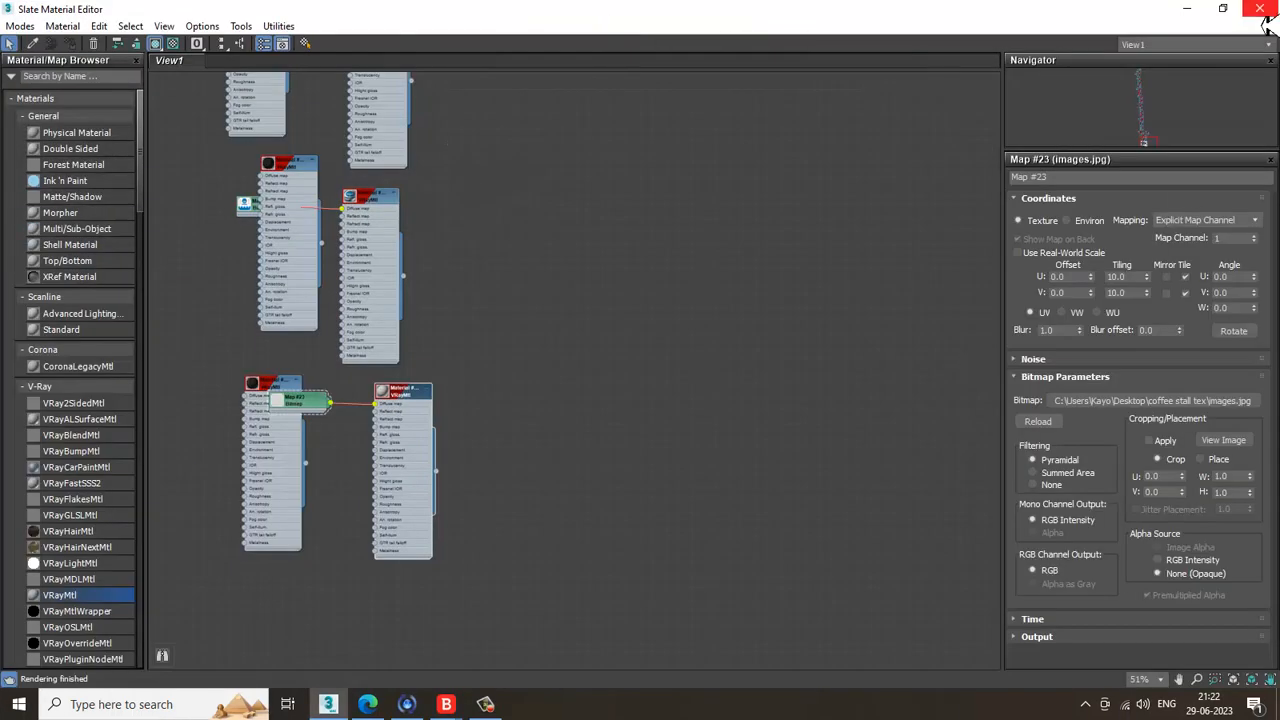
left_click(1228, 14)
Step: Select the floor plane, add a new VRayMtl in an empty area of the Slate Material Editor graph and open its parameters
scroll(805, 404, "down", 7)
middle_click_drag(803, 451, 827, 444, "alt")
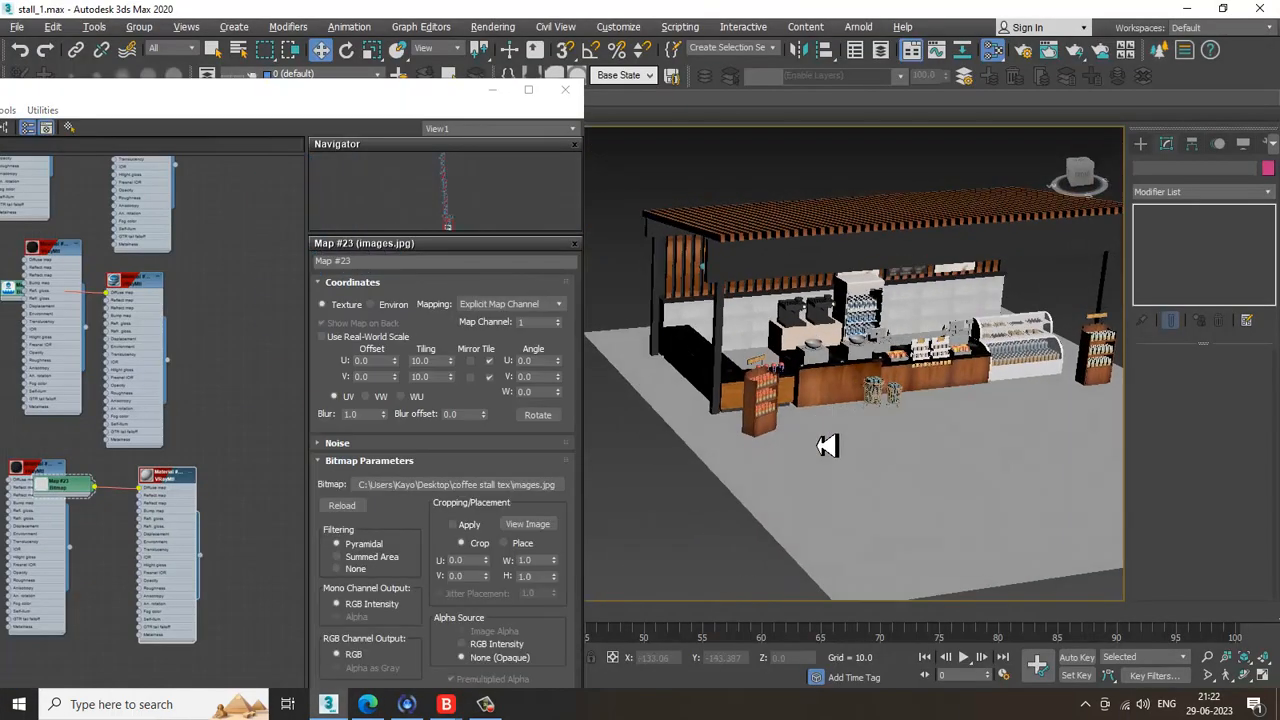
left_click(830, 460)
scroll(833, 460, "up", 4)
middle_click_drag(885, 412, 823, 454)
scroll(826, 455, "up", 3)
middle_click_drag(892, 430, 885, 451)
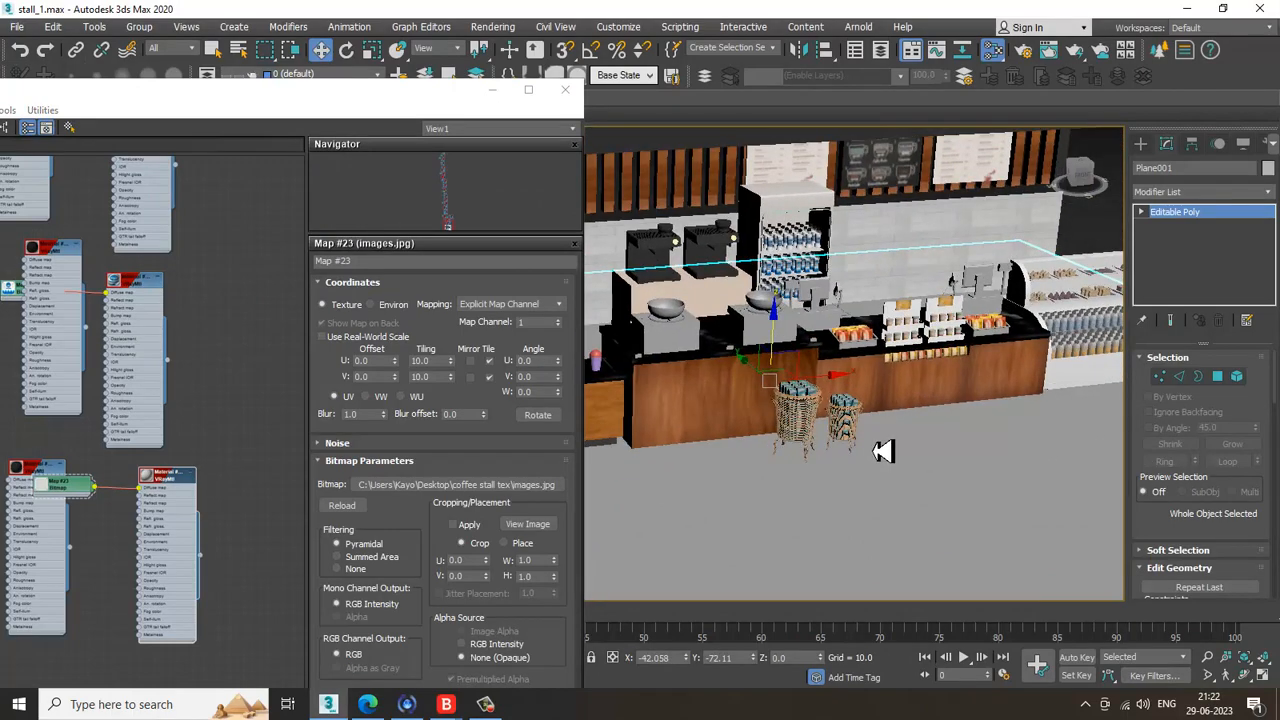
key("m")
key("m")
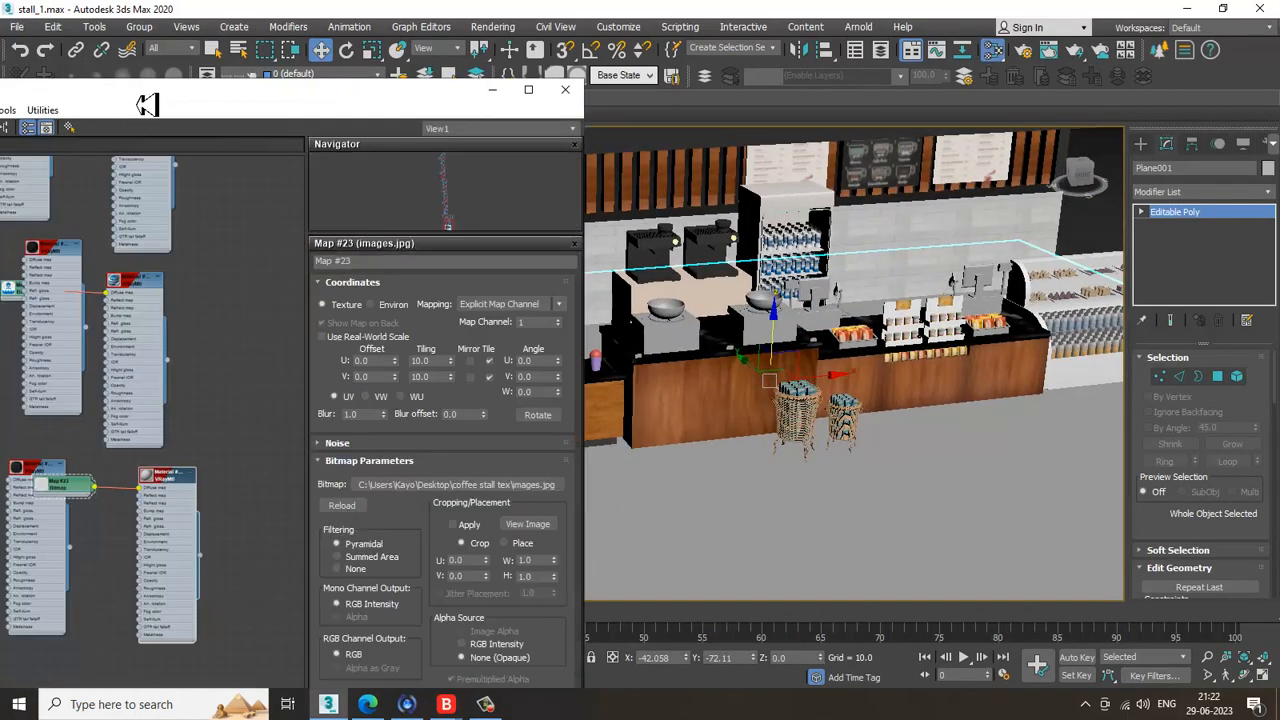
left_click_drag(147, 104, 355, 90)
middle_click_drag(323, 528, 253, 386)
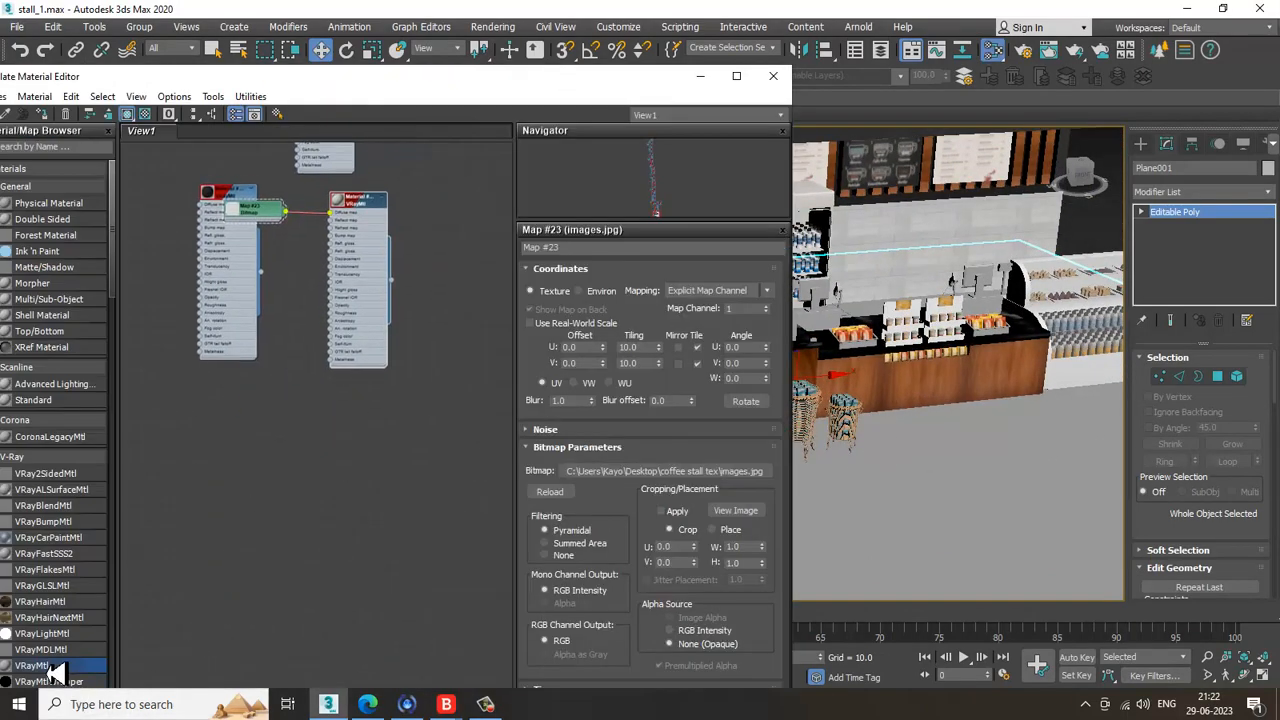
left_click_drag(354, 432, 288, 430)
double_click(285, 428)
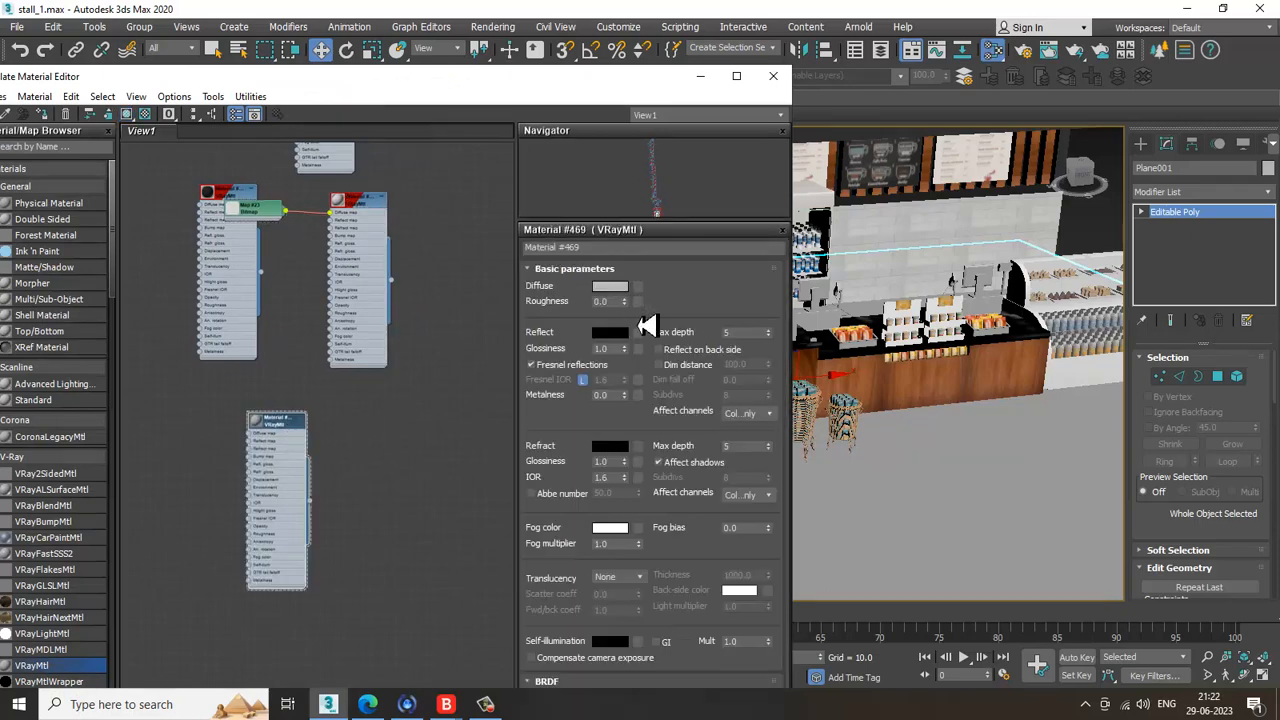
Step: Load the light wood image 3322564.jpg as the new material's diffuse bitmap and assign the material to the floor plane
left_click(640, 287)
double_click(822, 190)
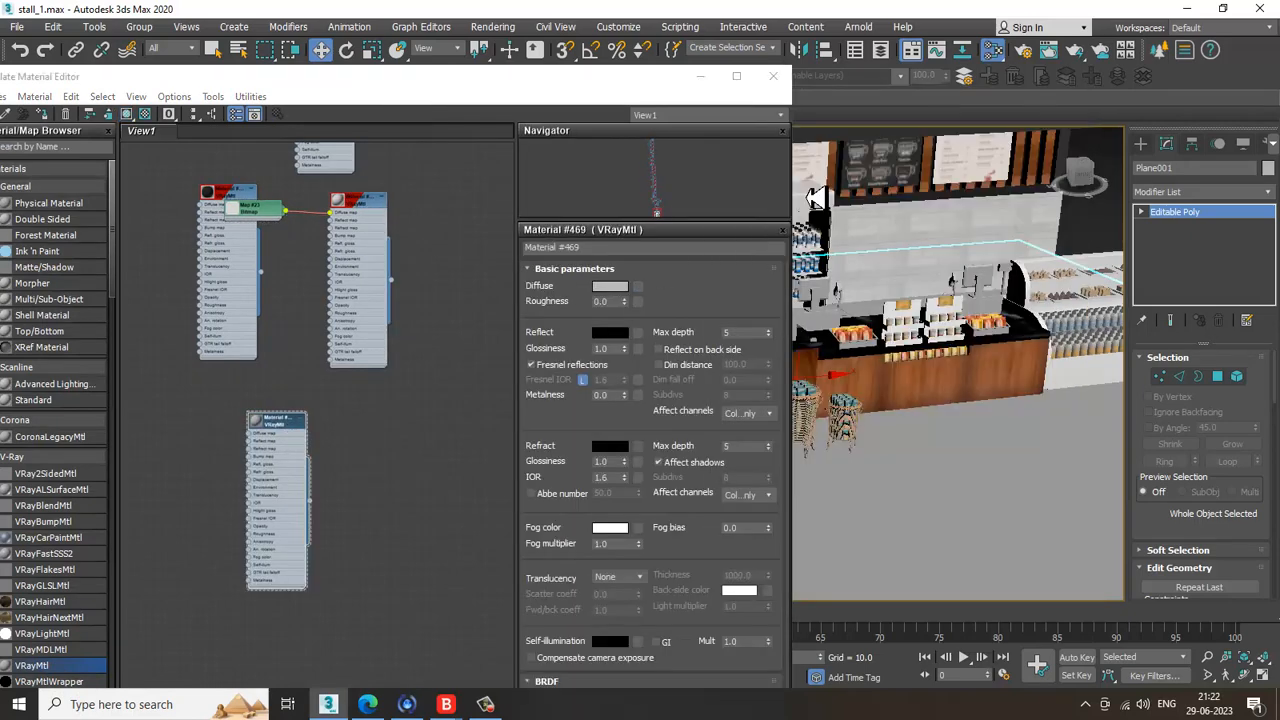
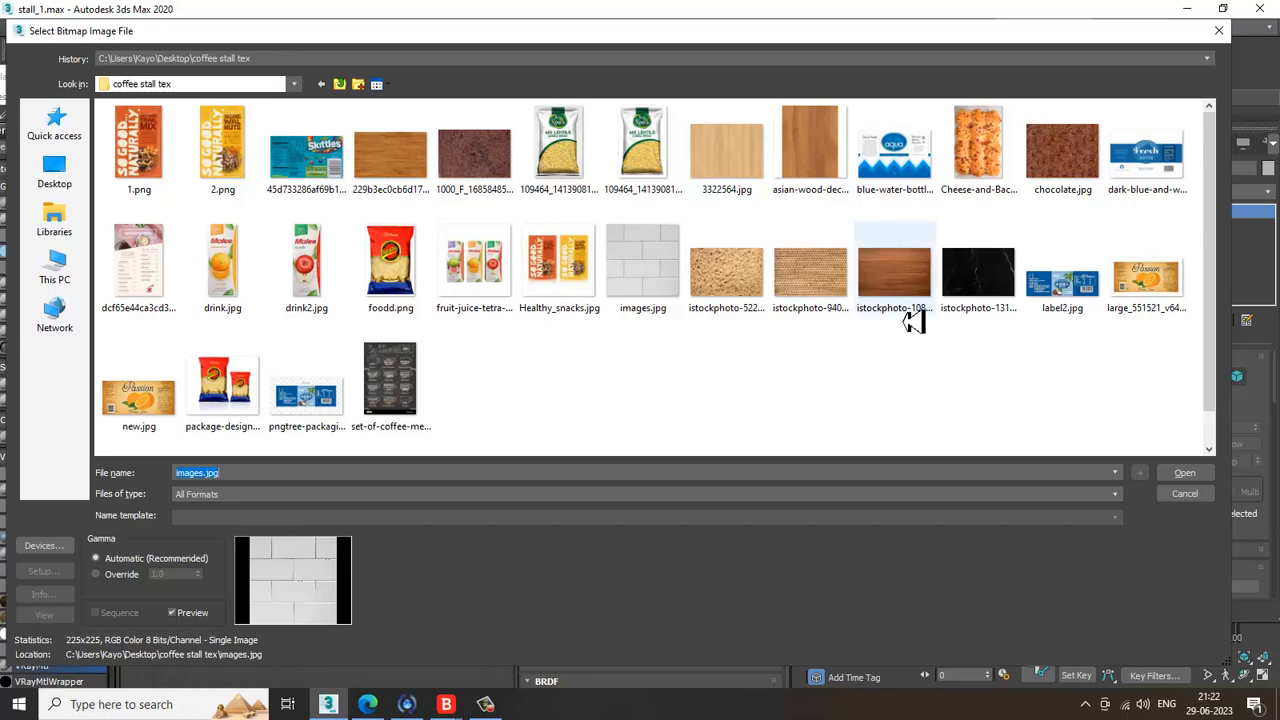
left_click(716, 172)
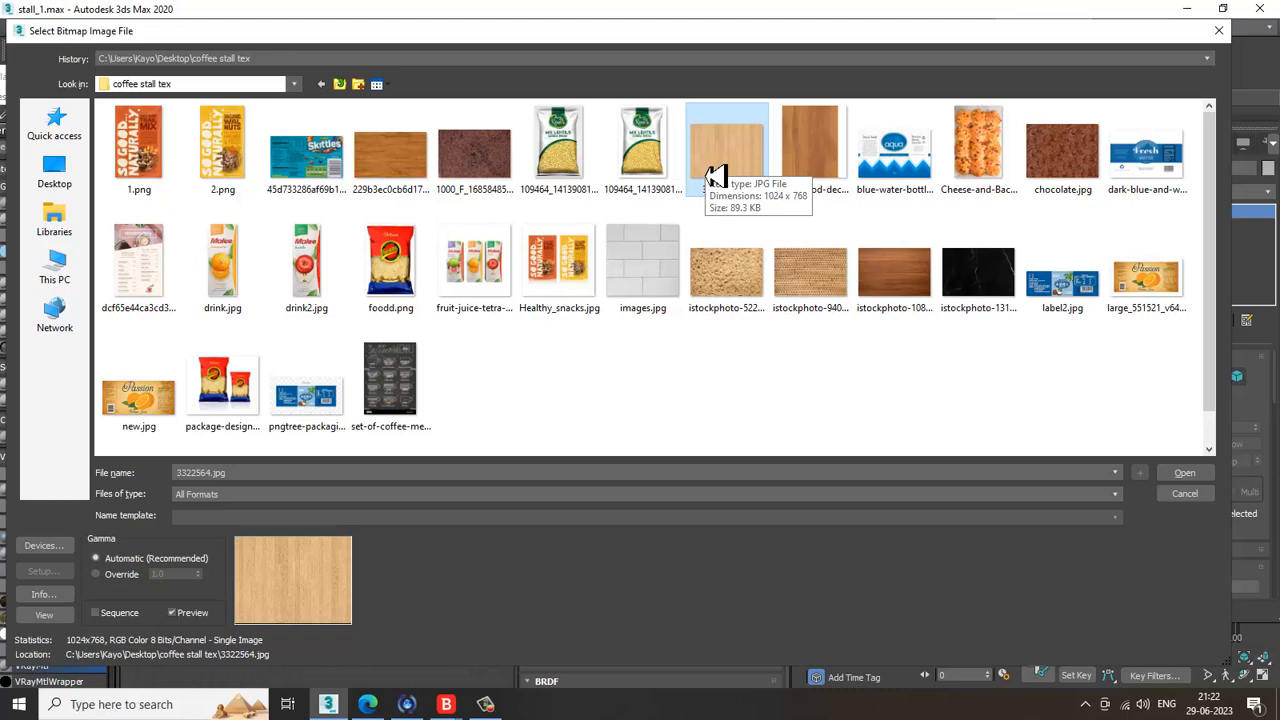
left_click(417, 177)
left_click(725, 165)
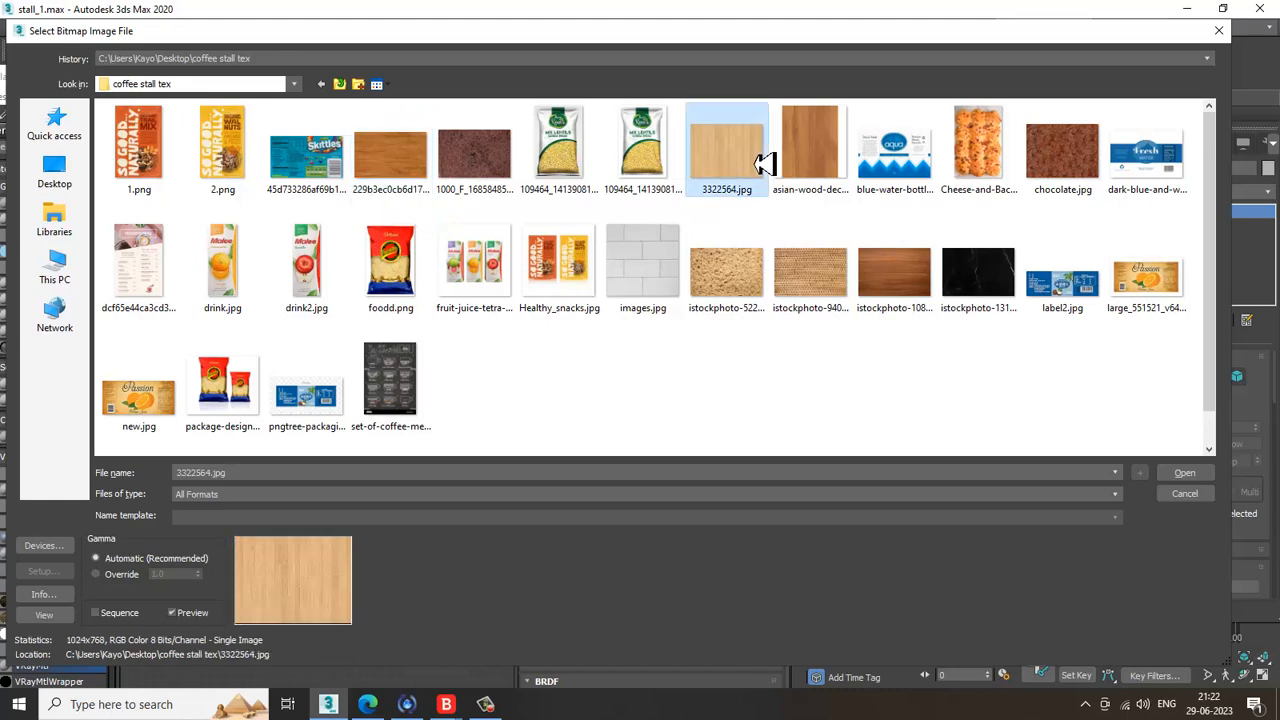
double_click(760, 163)
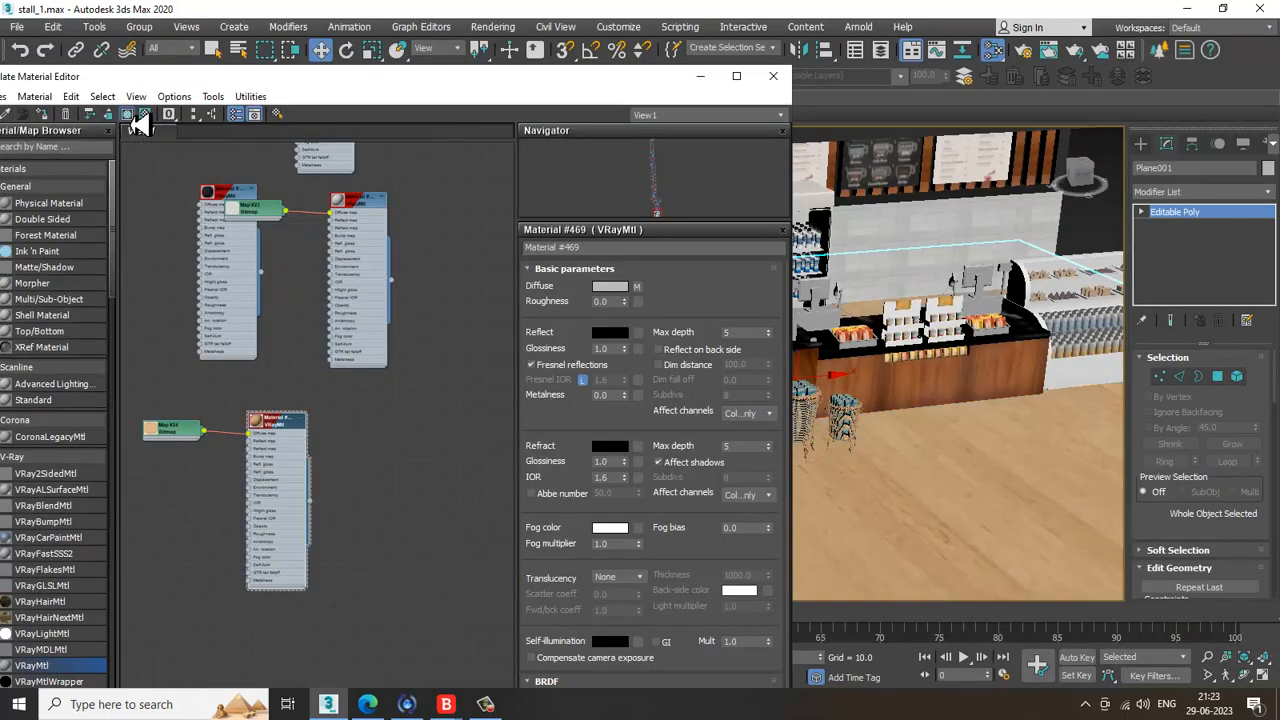
Step: Add a UVW Map modifier with Box mapping to the floor plane and set its width to about 372.3
left_click(1200, 191)
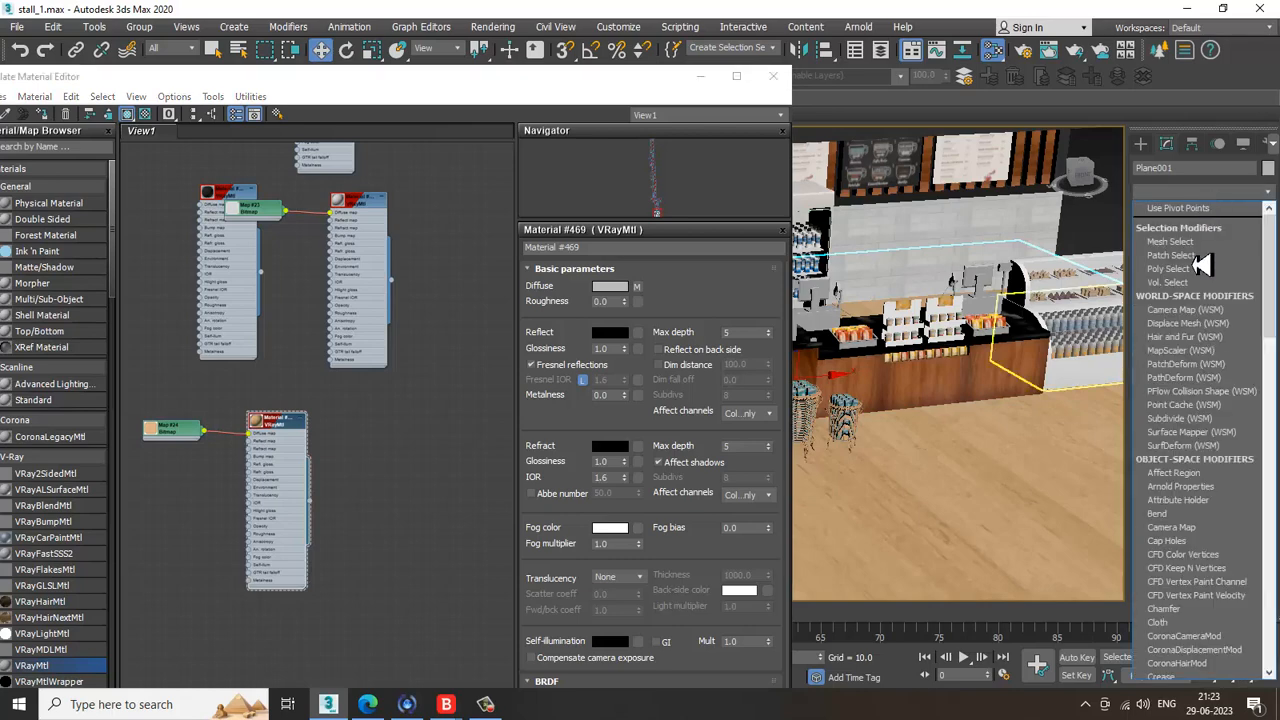
scroll(1180, 365, "down", 10)
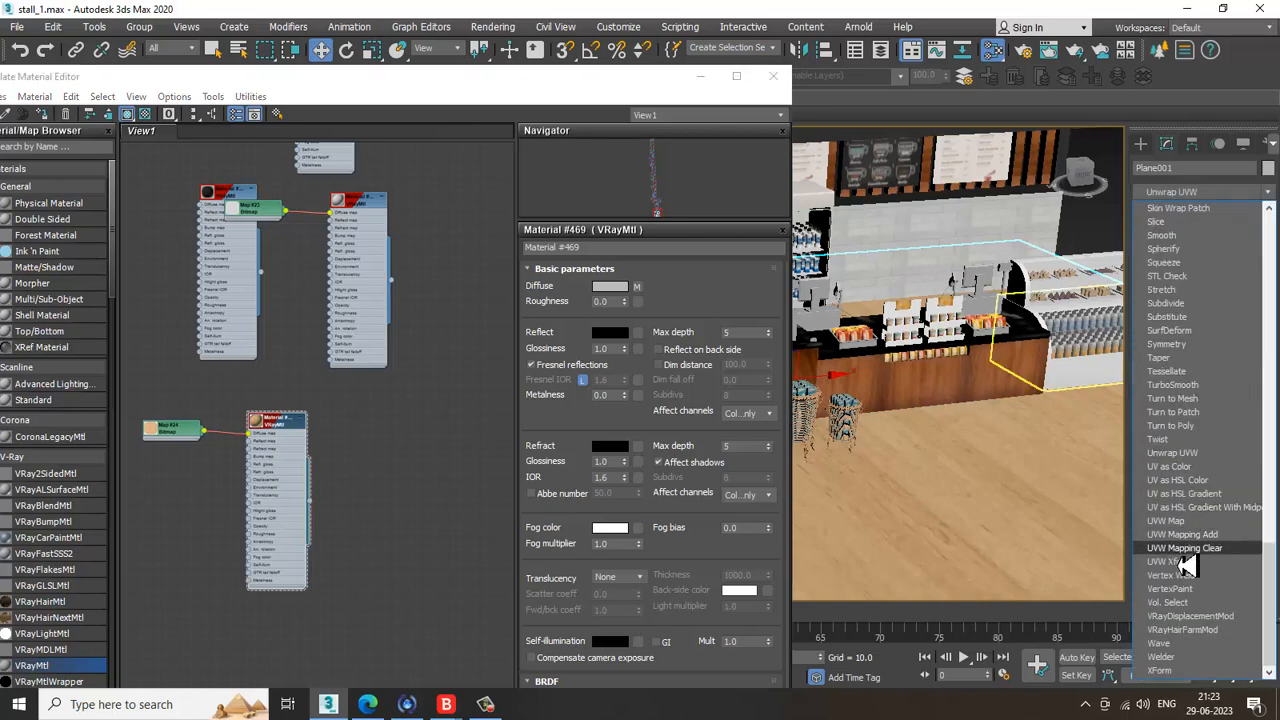
left_click(1180, 523)
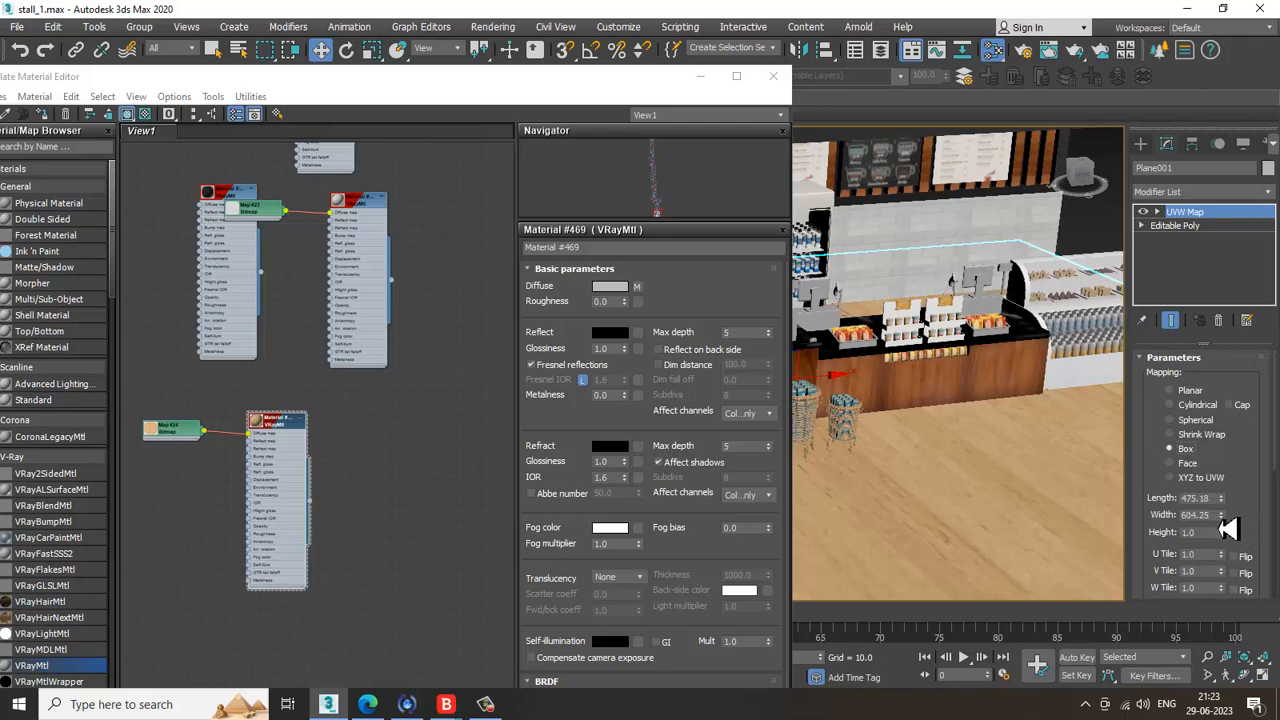
left_click_drag(1228, 530, 1230, 560)
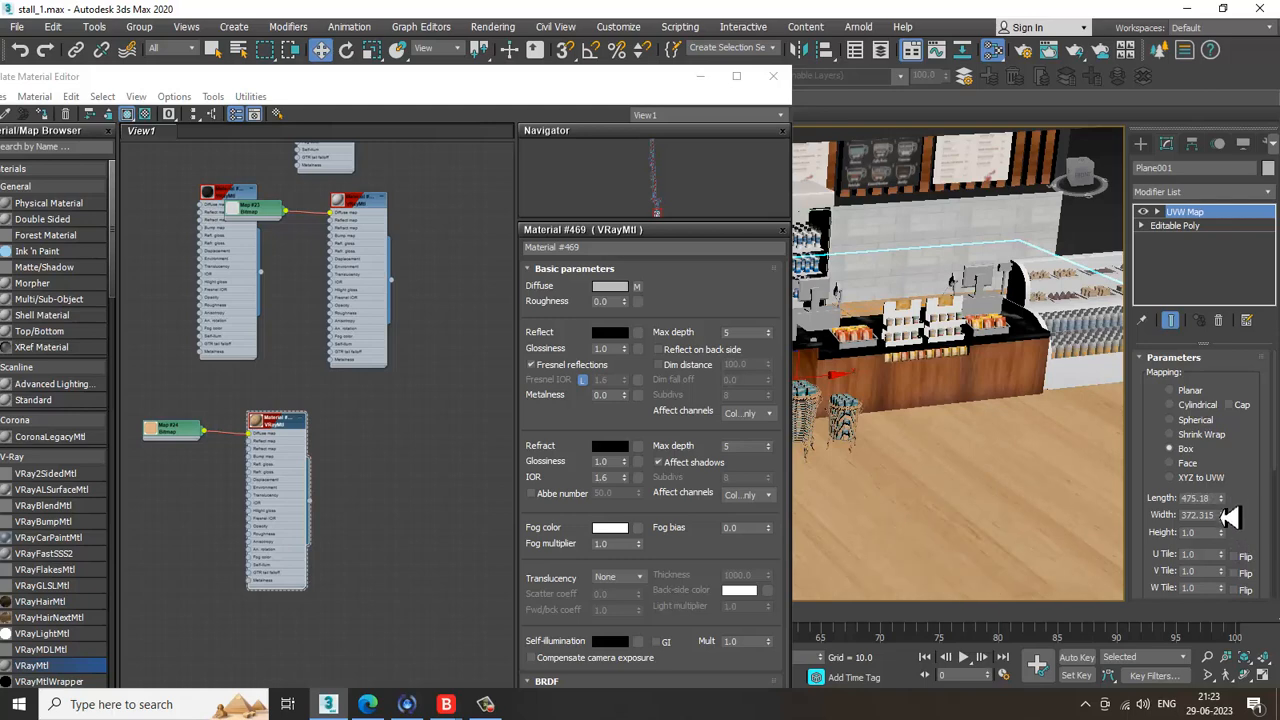
left_click_drag(1230, 516, 1240, 582)
right_click(1228, 550)
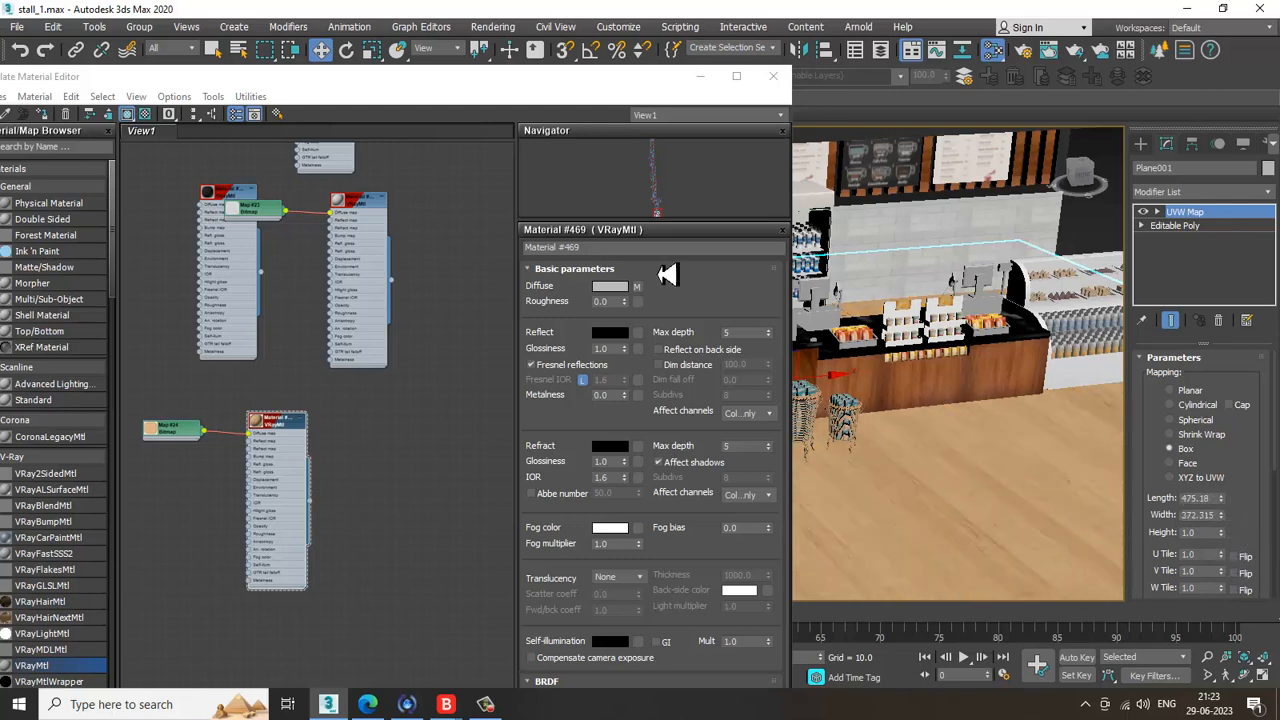
Step: Minimize the material editor, move the reference image aside and compare the stall and its floor with it
left_click(702, 77)
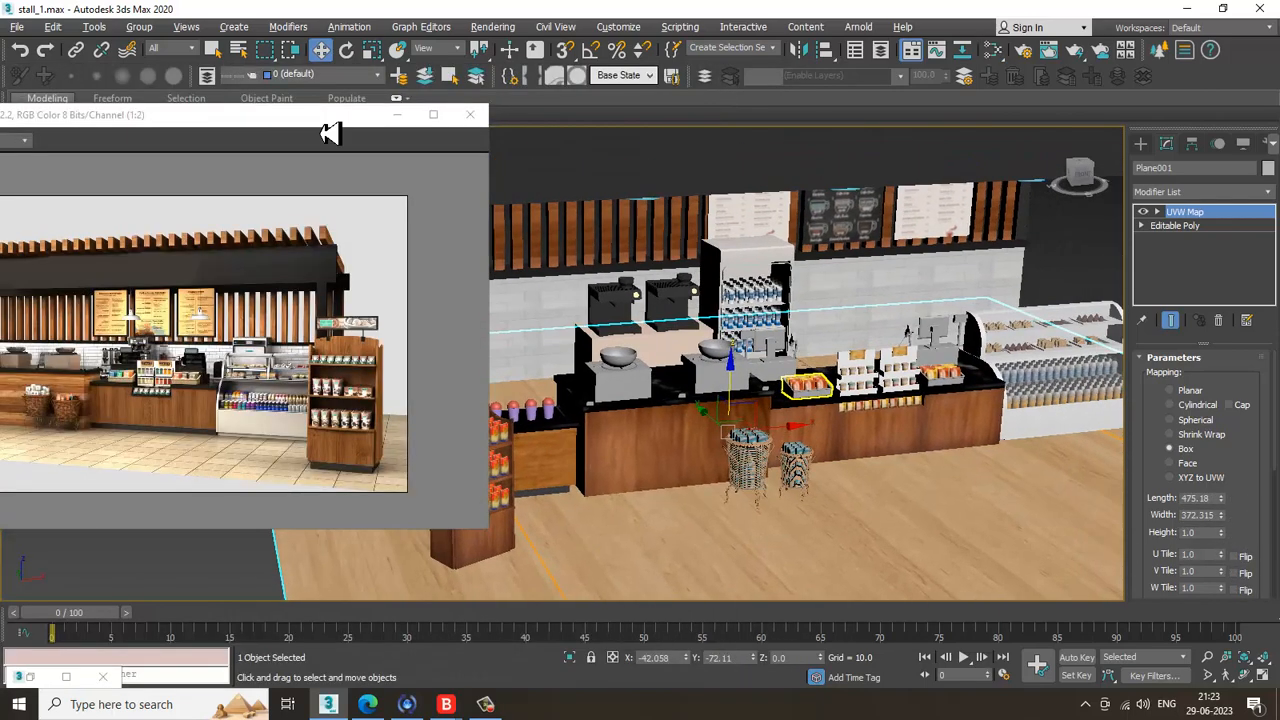
left_click_drag(332, 125, 152, 130)
middle_click_drag(617, 402, 671, 397, "alt")
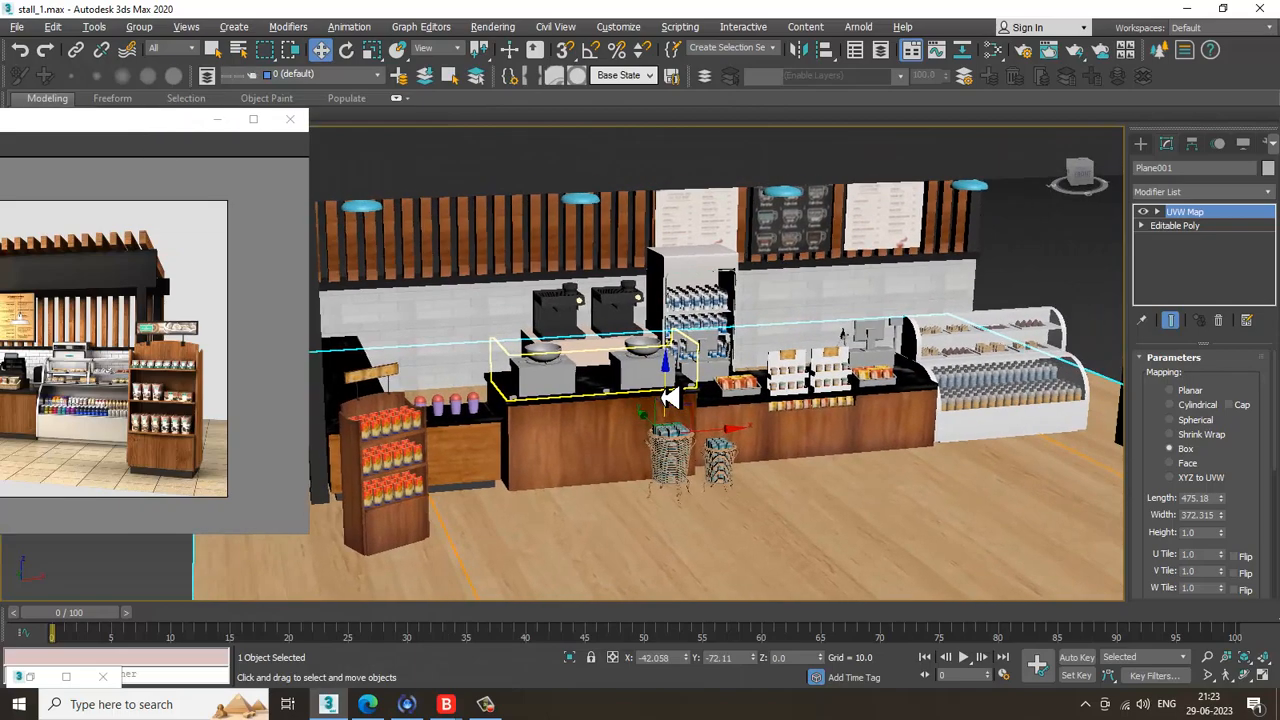
Step: Switch the viewport to Expert Mode and examine the stall's counters, product shelves, roof slats and wood floor beside the reference image
key("ctrl+x")
middle_click_drag(769, 449, 765, 494, "alt")
middle_click_drag(886, 474, 703, 443, "alt")
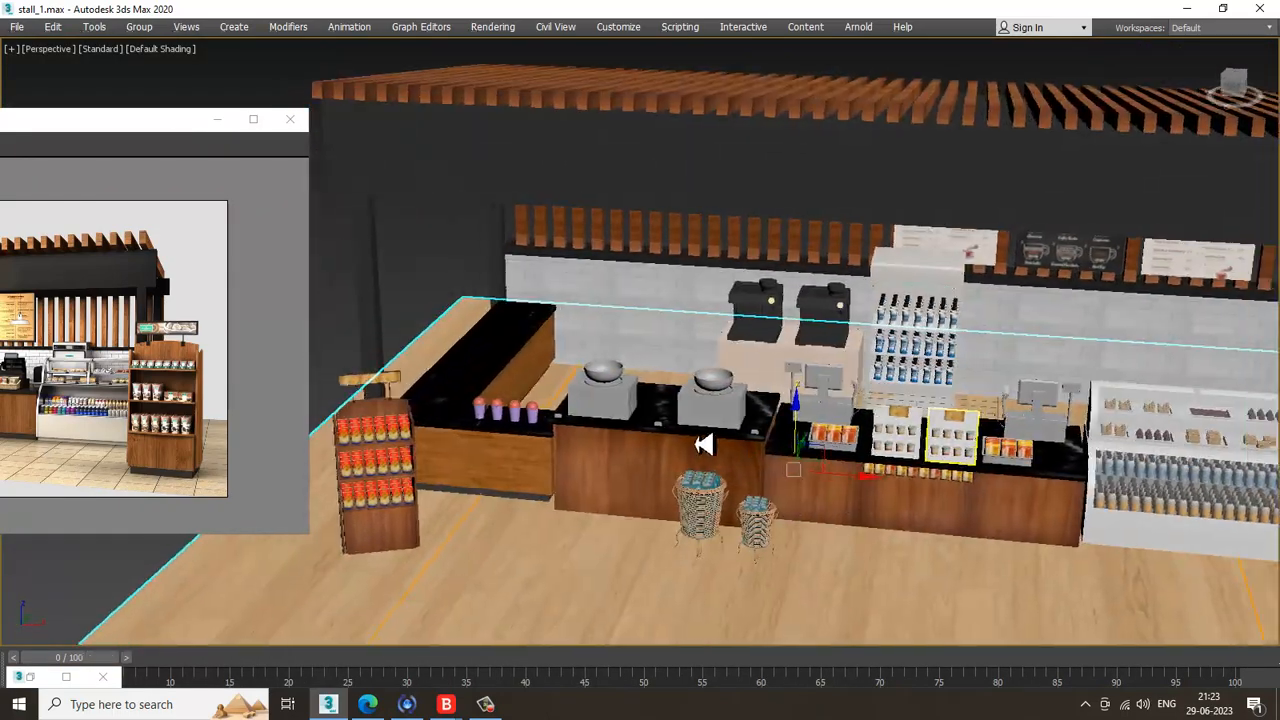
scroll(837, 494, "up", 3)
middle_click_drag(1080, 550, 741, 494)
middle_click_drag(468, 420, 677, 391)
left_click(368, 474)
middle_click_drag(325, 477, 460, 457)
middle_click_drag(340, 376, 762, 481)
scroll(614, 397, "down", 3)
scroll(602, 415, "up", 3)
scroll(752, 450, "down", 3)
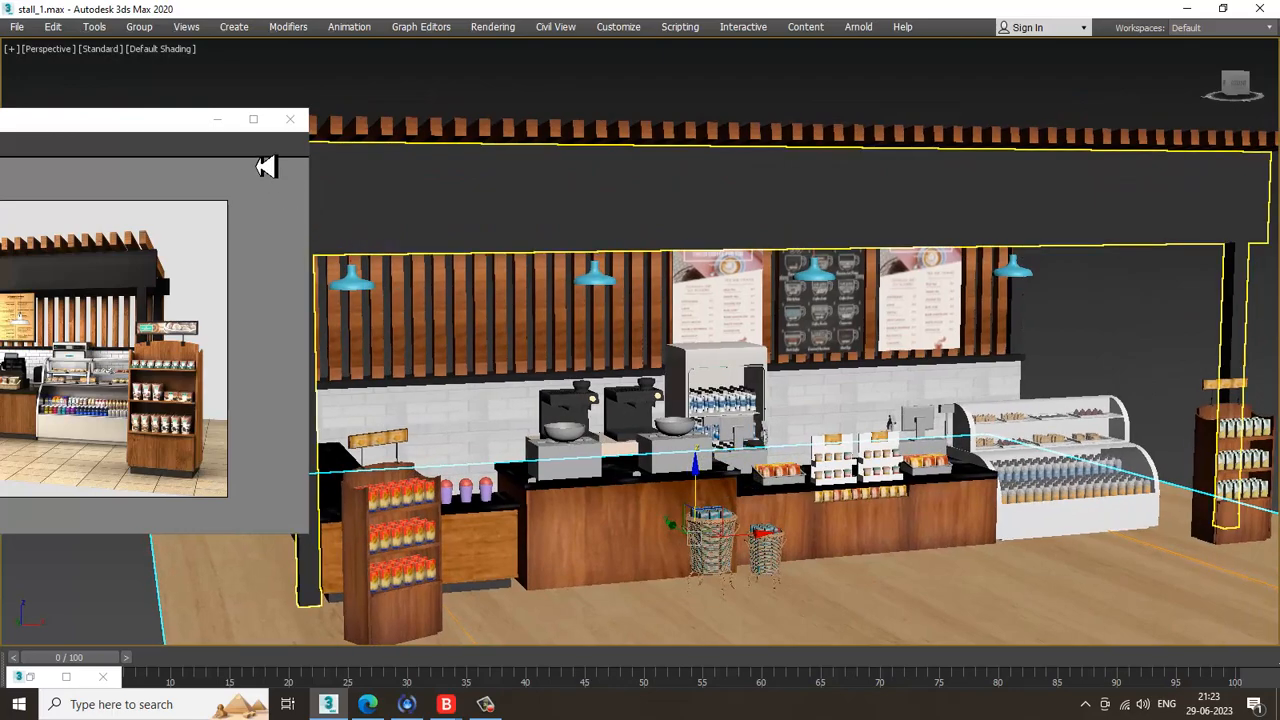
Step: Minimize the reference image and inspect the textured stall from several angles, briefly showing edged faces to check the mesh
left_click(217, 119)
scroll(760, 563, "up", 5)
left_click(648, 587)
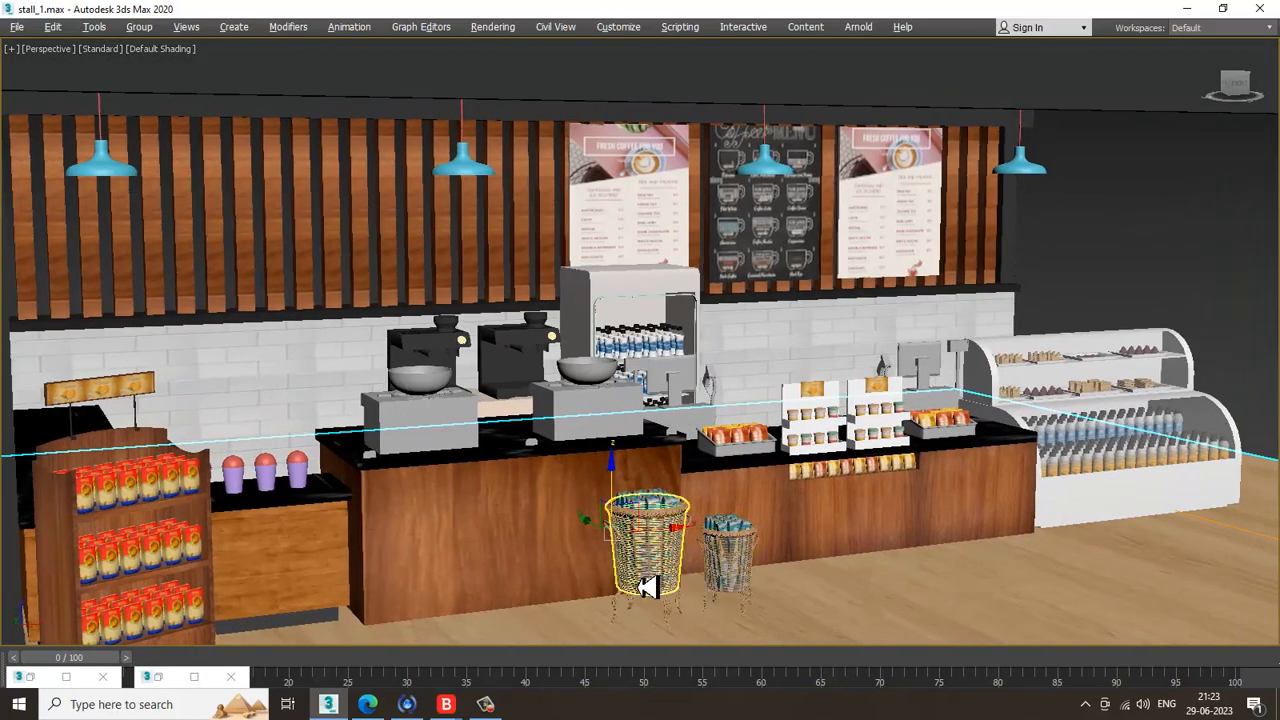
middle_click_drag(648, 587, 586, 460, "alt")
scroll(580, 466, "up", 5)
scroll(574, 487, "down", 3)
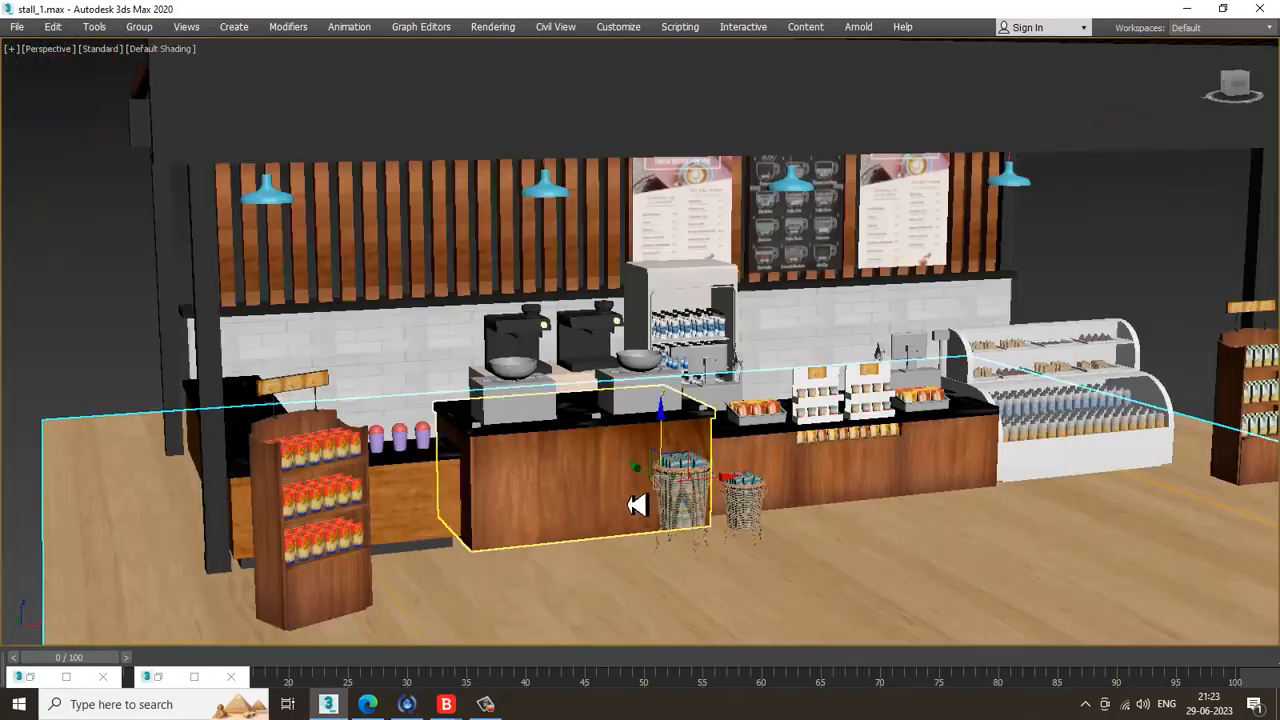
middle_click_drag(637, 505, 766, 509, "alt")
scroll(845, 572, "up", 3)
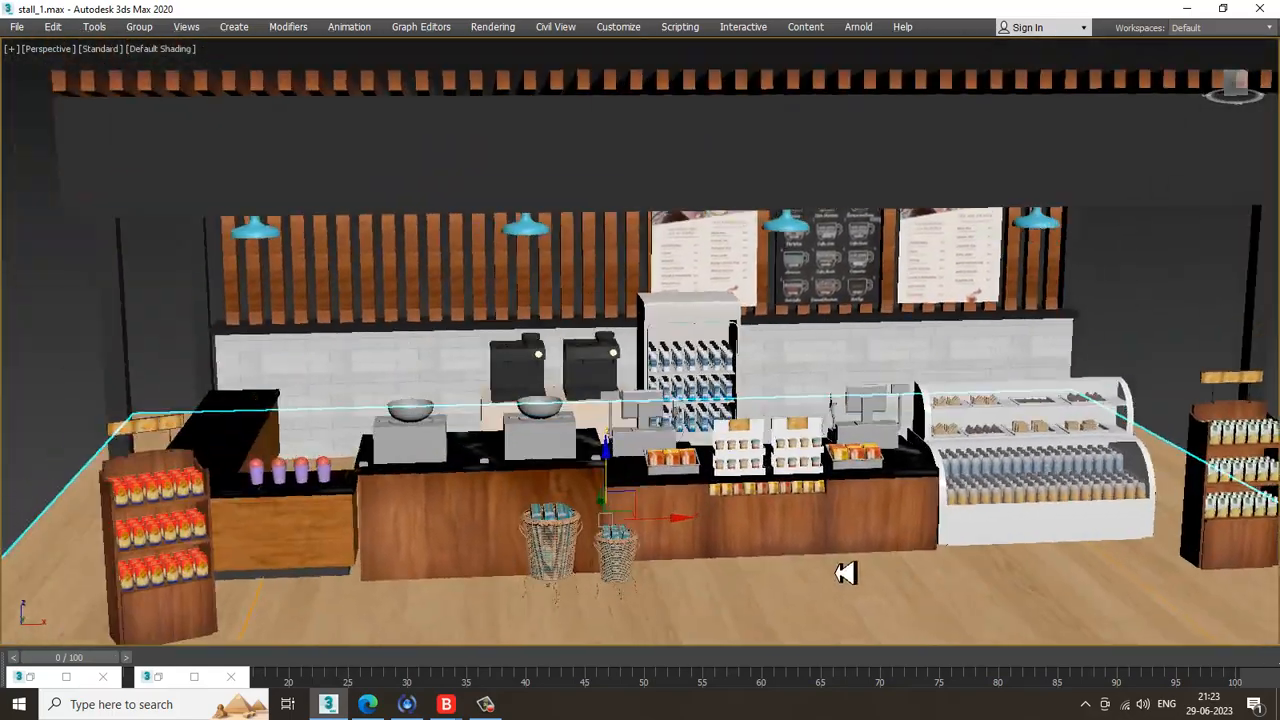
mouse_move(845, 572)
middle_mouse_down("alt")
mouse_move(714, 537)
mouse_move(733, 535)
middle_mouse_up("alt")
key("F4")
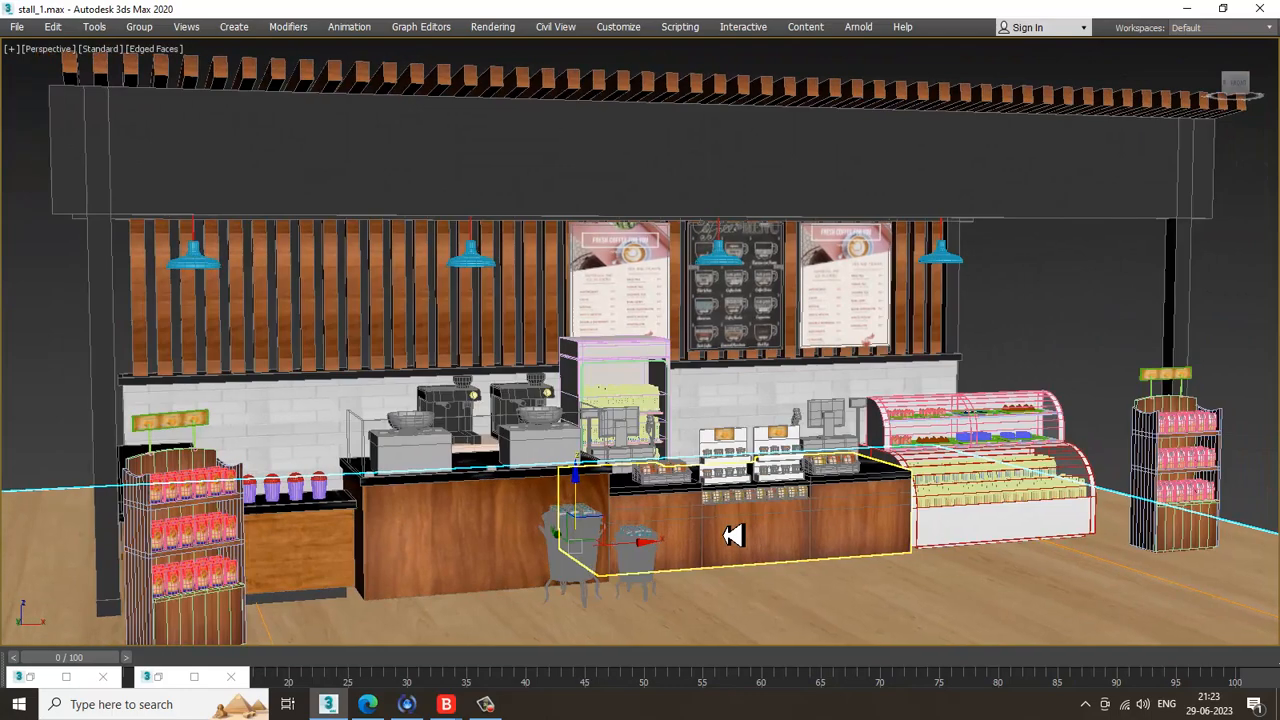
left_click(1068, 476)
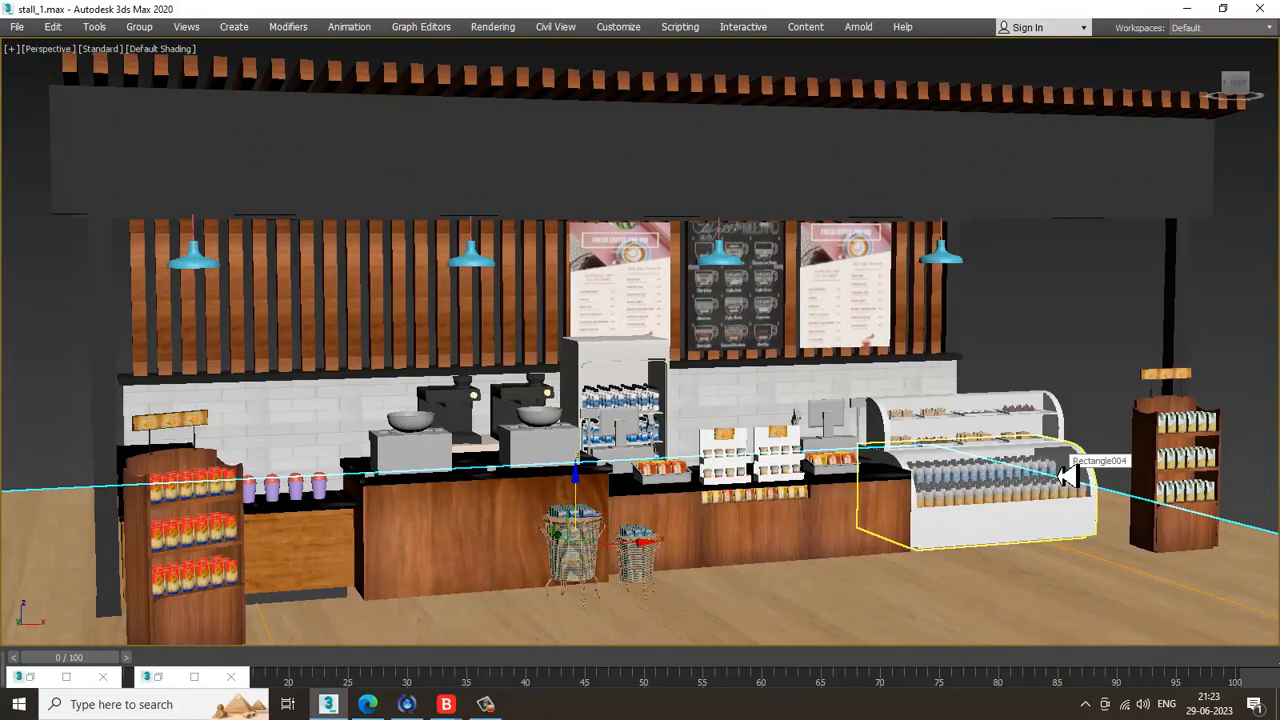